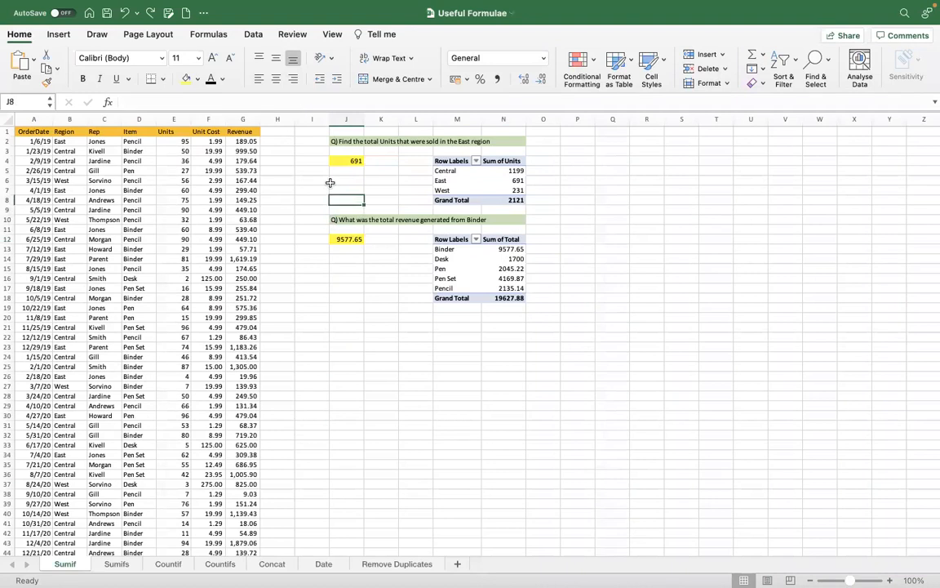
- Examine the formula in J4 for total units sold in the East region and the sales table's Revenue header
left_click(331, 172)
key("Up")
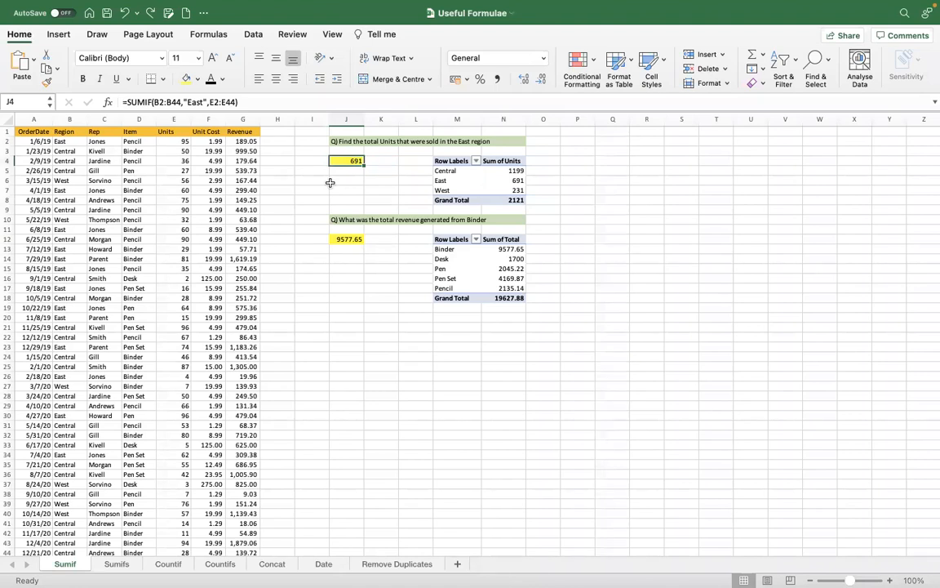
mouse_move(442, 7)
left_click(242, 133)
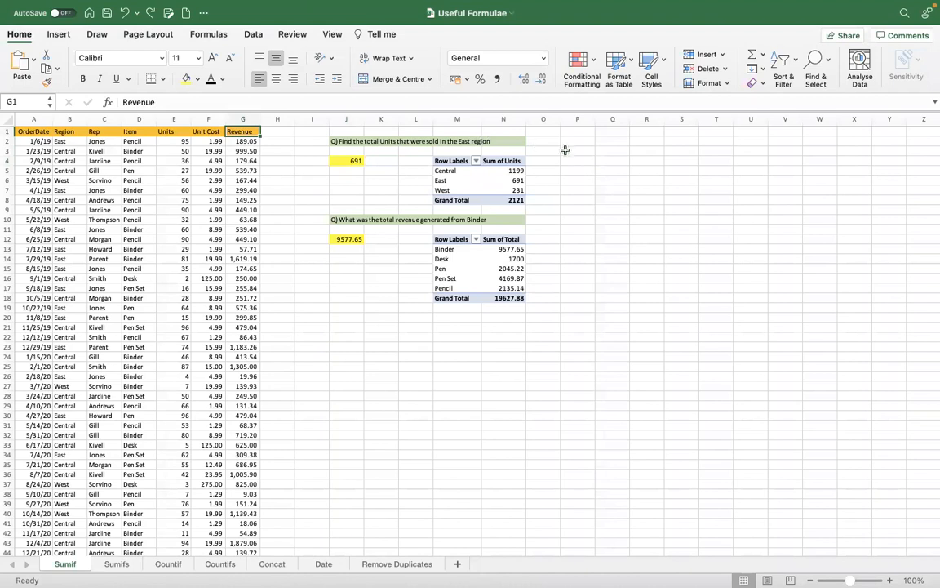
- Review the arguments of the SUMIF formula in J4 and re-enter it as =SUMIF(B2:B44,"East",E2:E44)
left_click(356, 160)
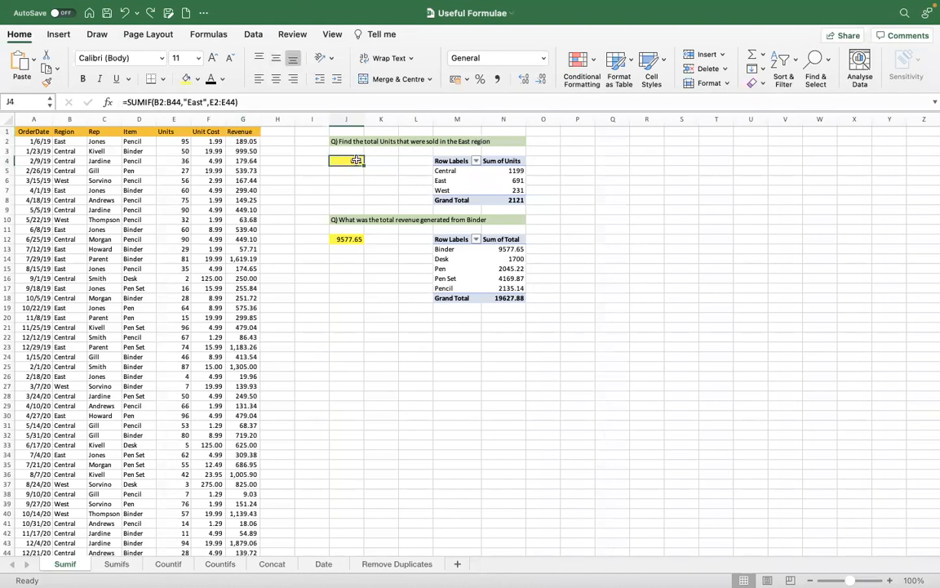
left_click(257, 99)
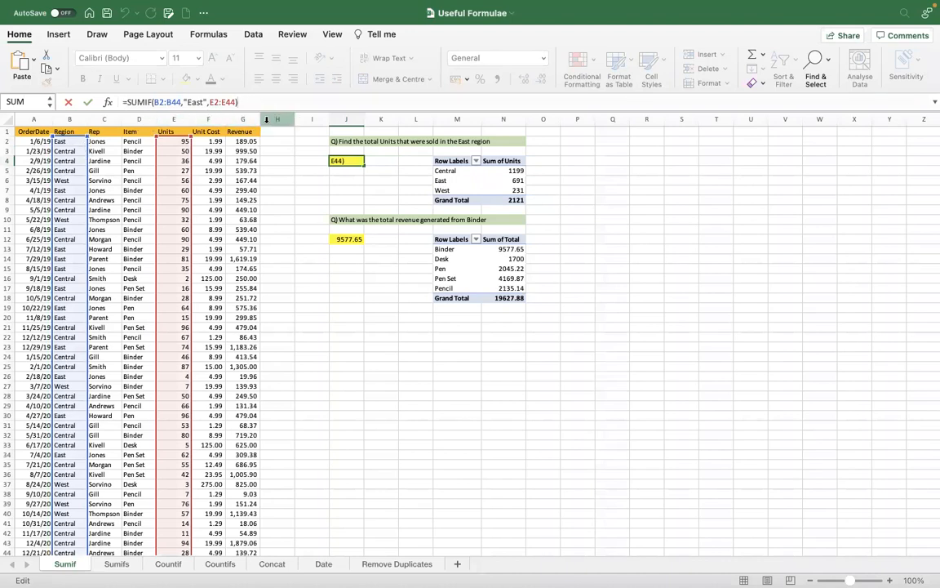
key("BackSpace")
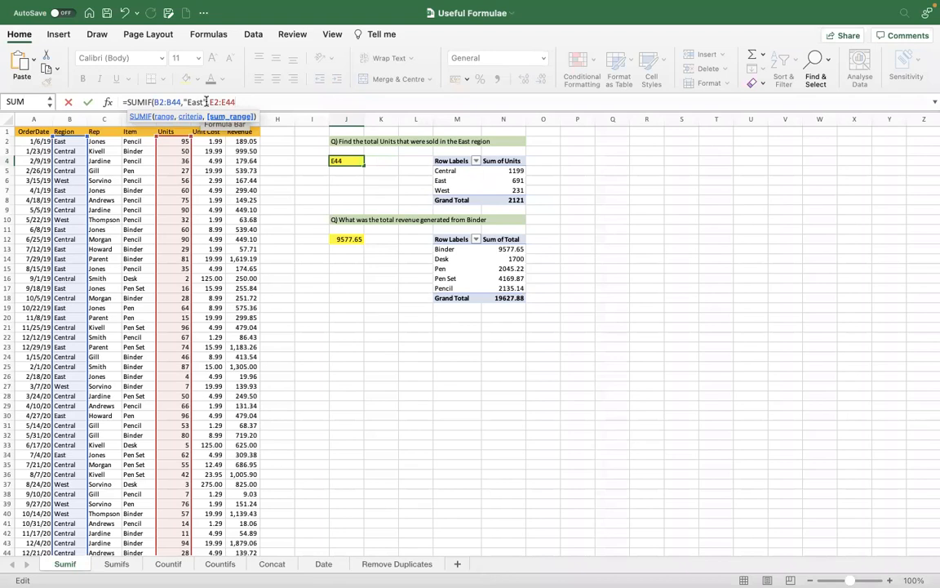
type(",")
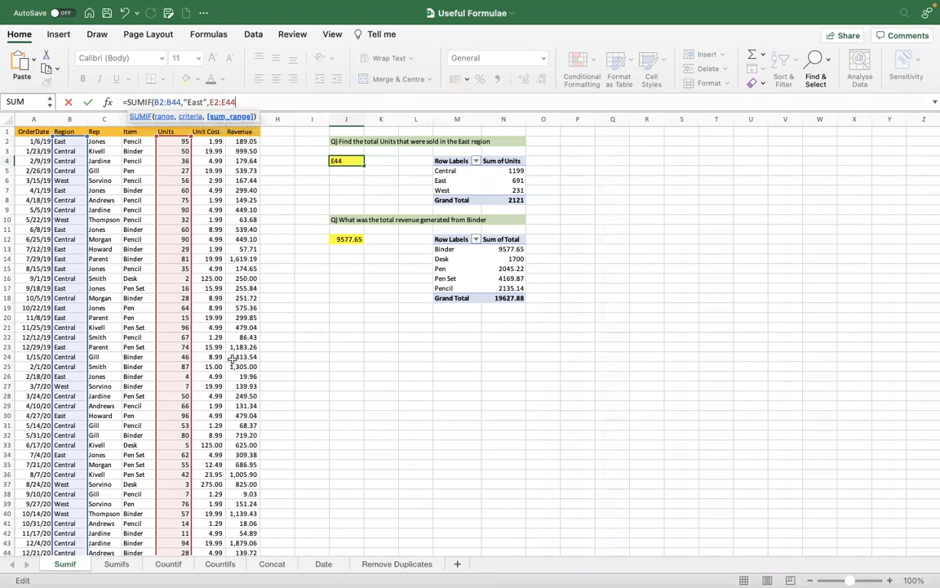
type(")")
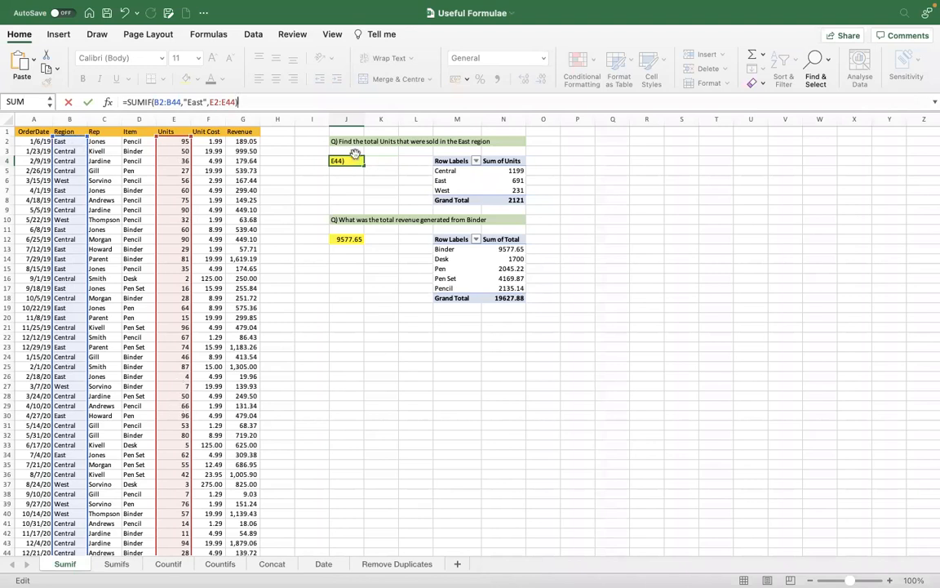
key("Return")
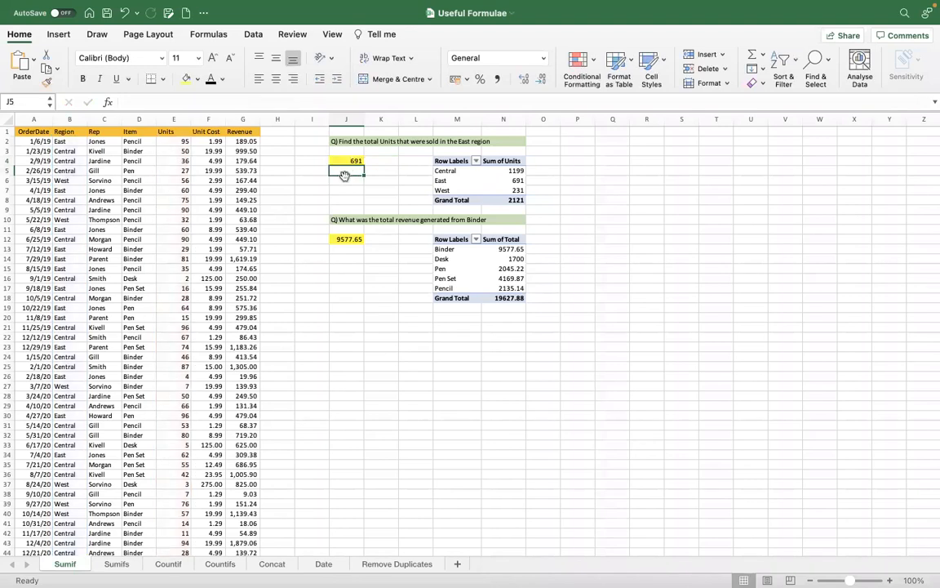
left_click(347, 161)
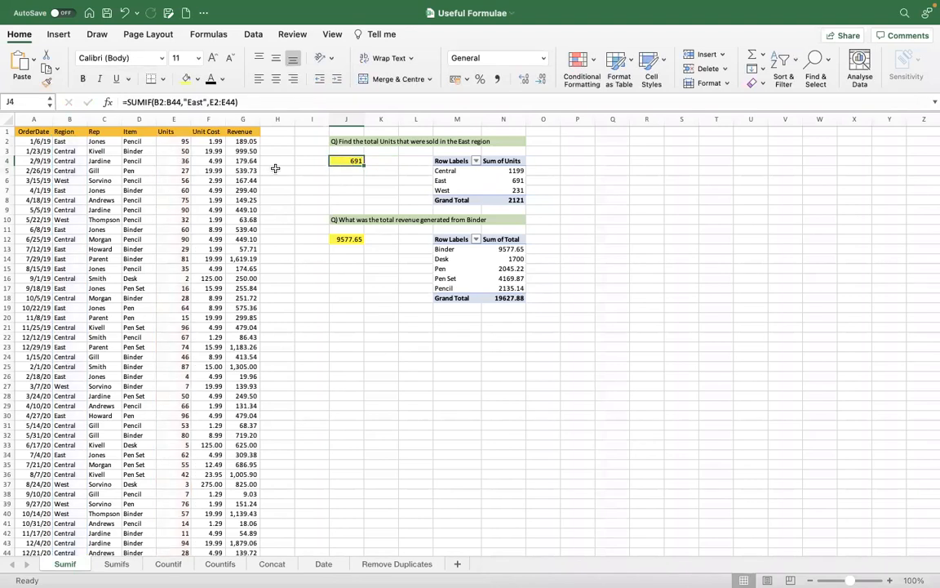
- Turn on filtering for the header row of the sales table
left_click(56, 132)
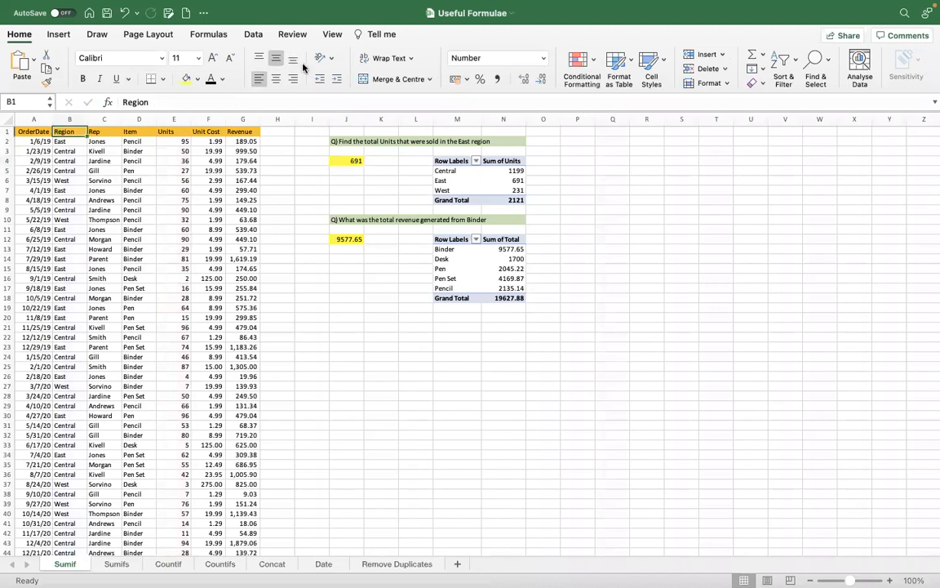
left_click(253, 34)
left_click(550, 66)
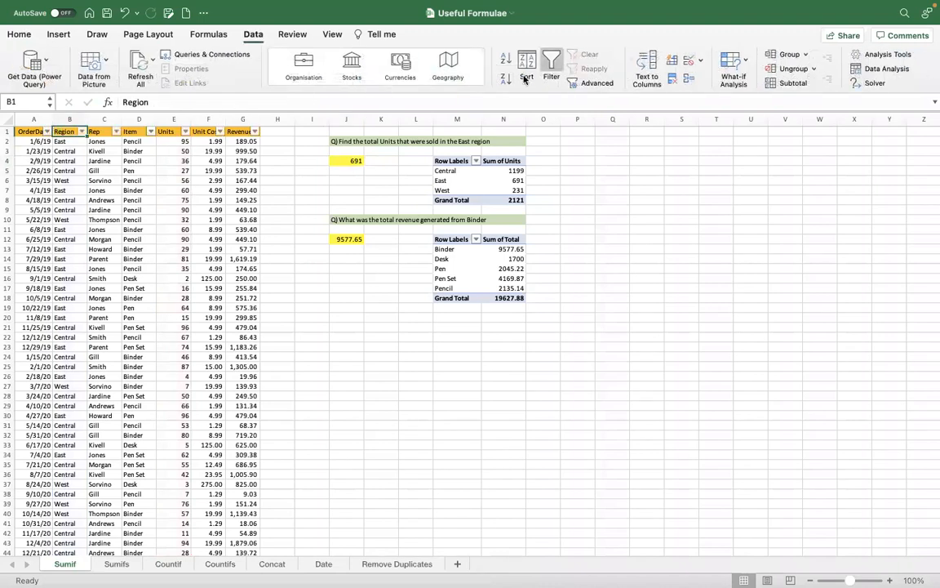
- Filter the Region column to East only, check the sum of the Units column, and clear the filter
left_click(81, 131)
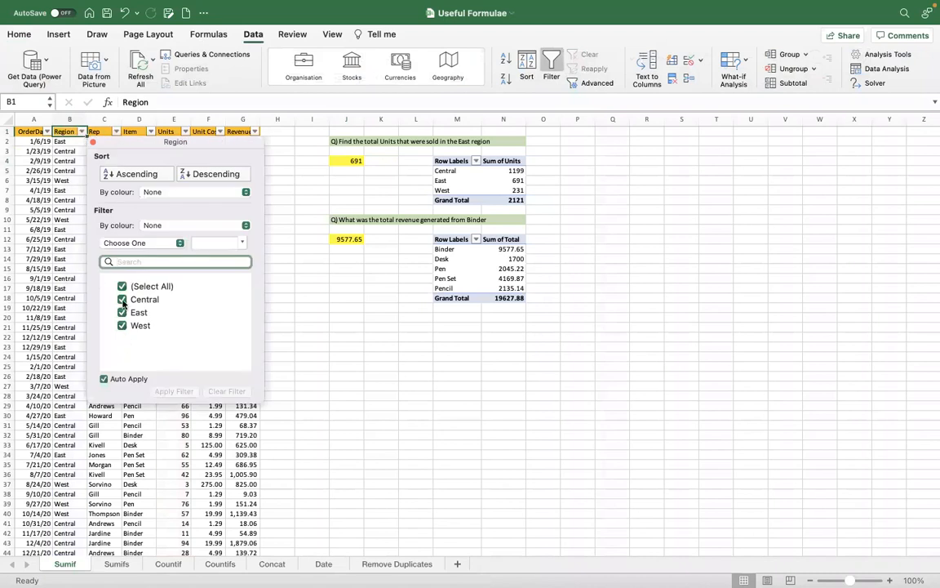
left_click(122, 287)
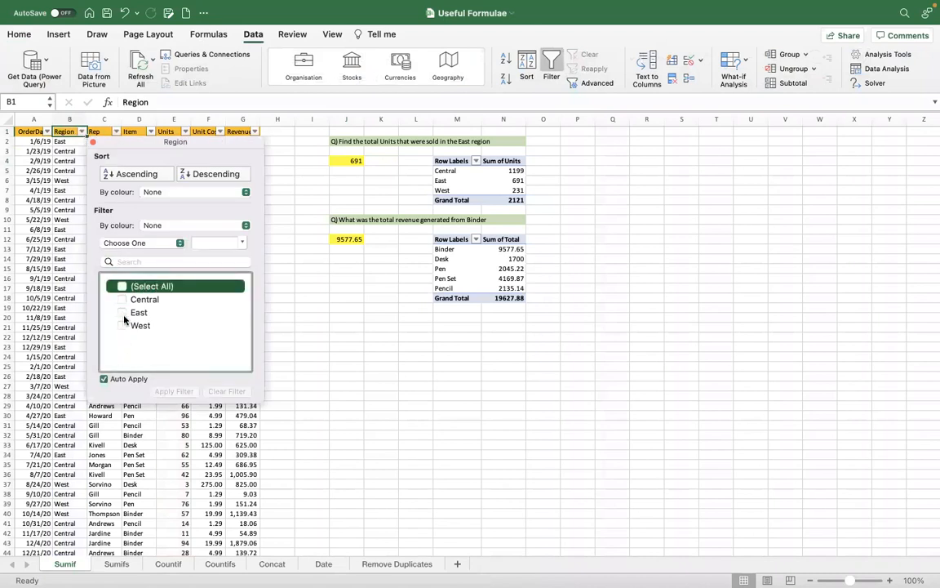
left_click(121, 311)
left_click(9, 259)
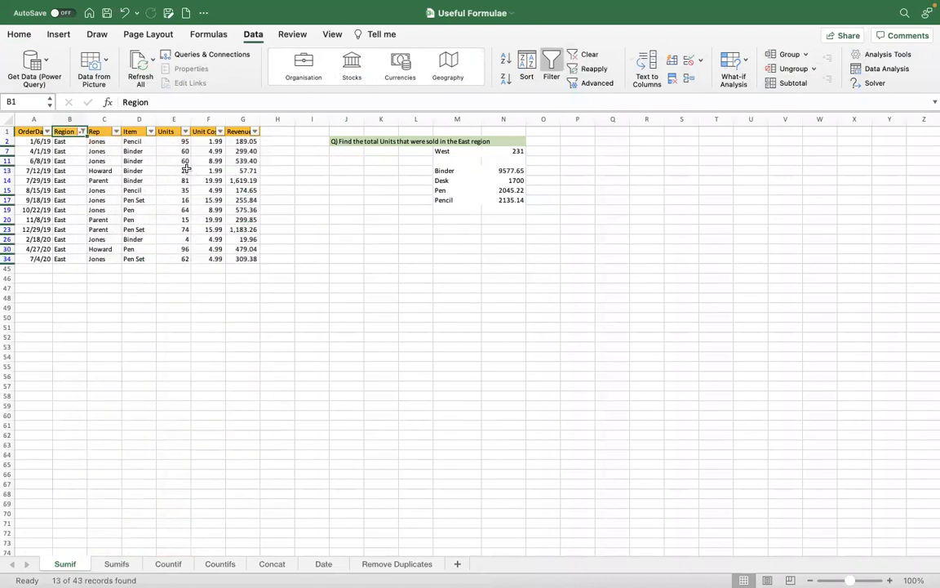
left_click(176, 116)
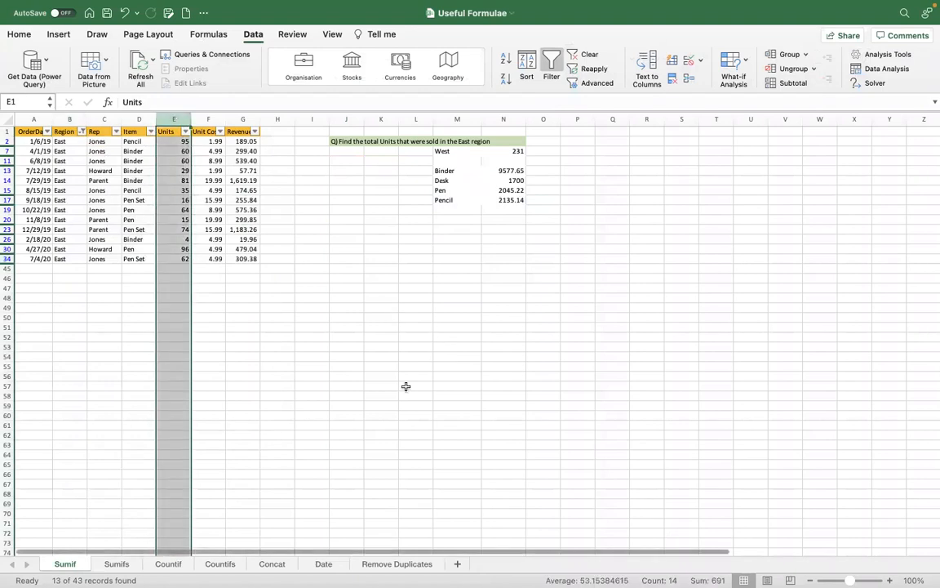
left_click(585, 56)
- Review the range, criteria and sum range of the SUMIF formula in J4 again and recommit it as =SUMIF(B2:B44,"East",E2:E44)
left_click(345, 163)
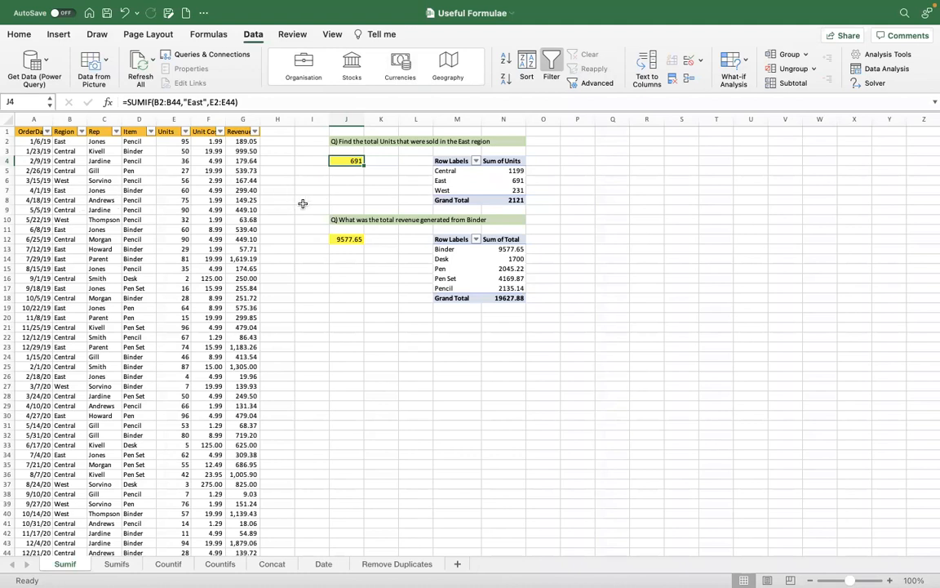
left_click(258, 102)
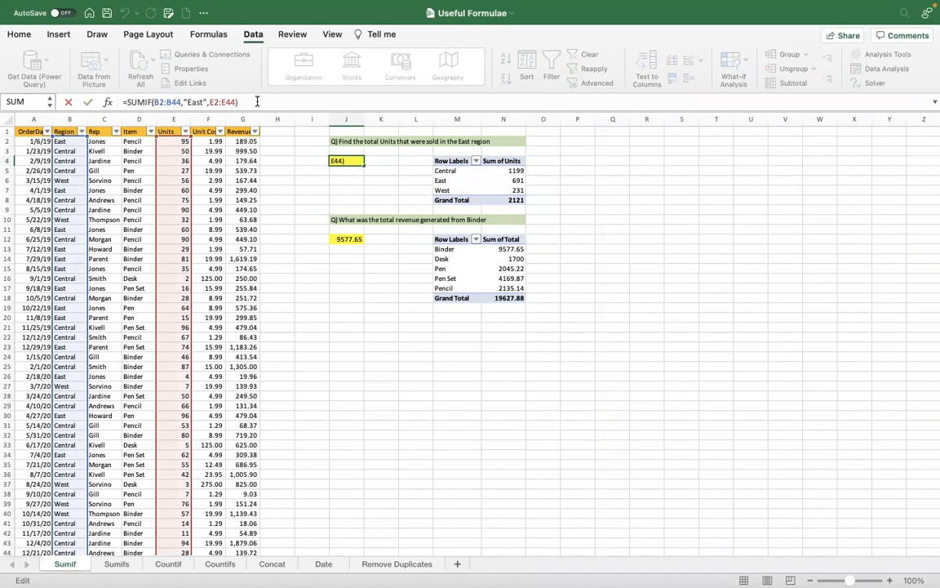
key("BackSpace")
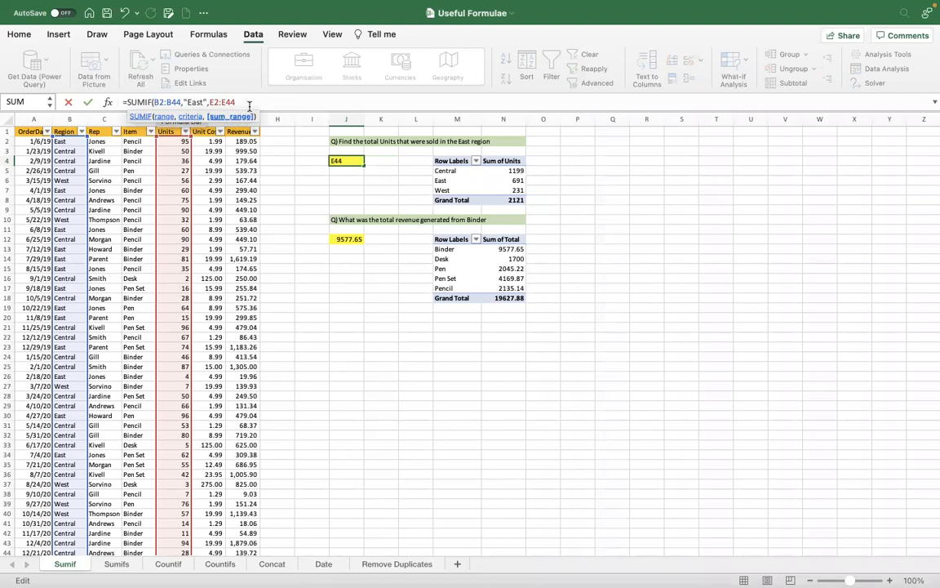
type(")")
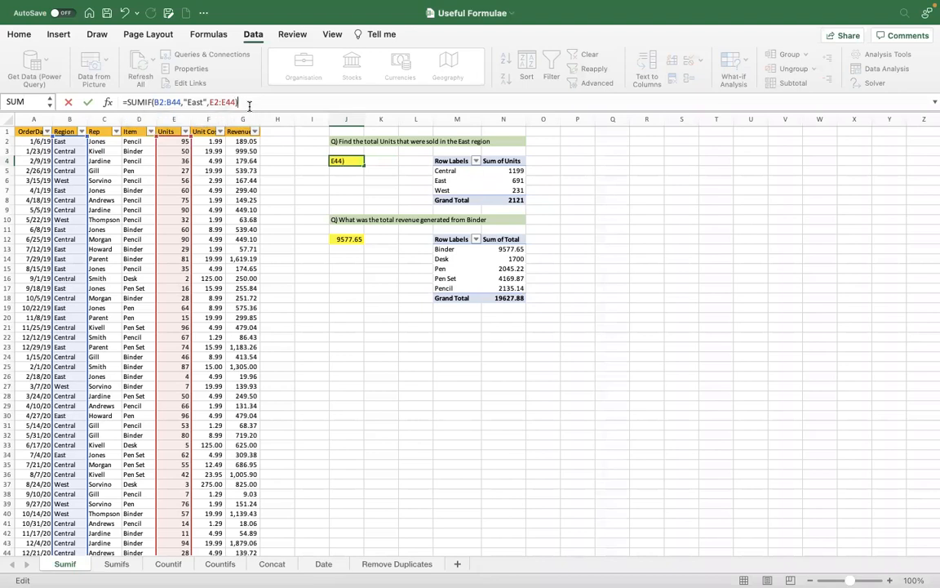
key("Return")
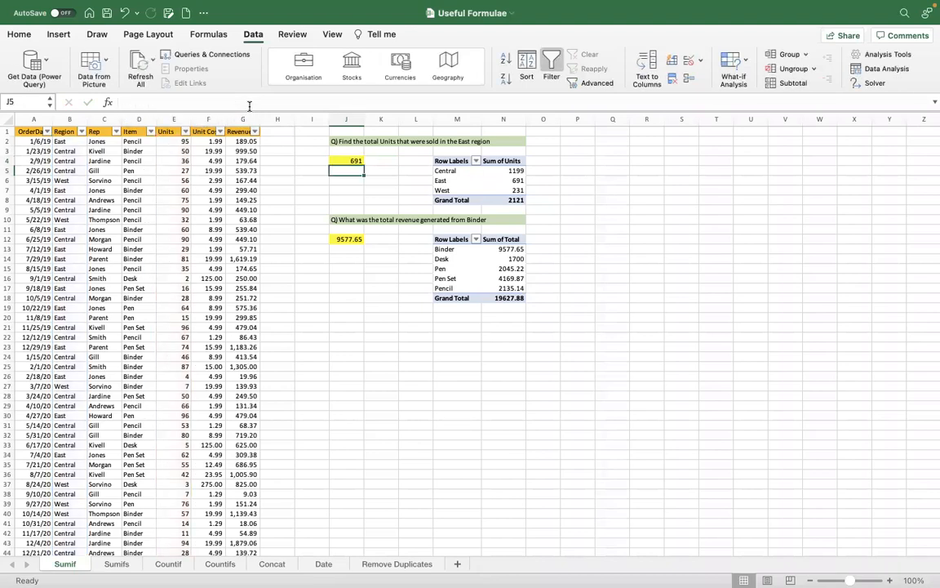
key("Up")
- Verify the J4 result by temporarily filtering Region to East and checking the Units column's sum
left_click(82, 132)
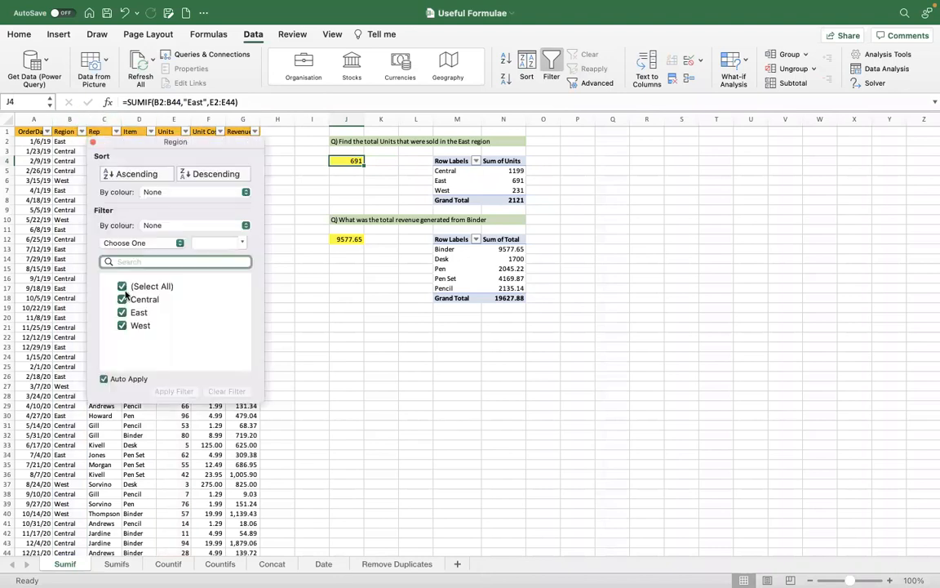
left_click(122, 286)
left_click(122, 313)
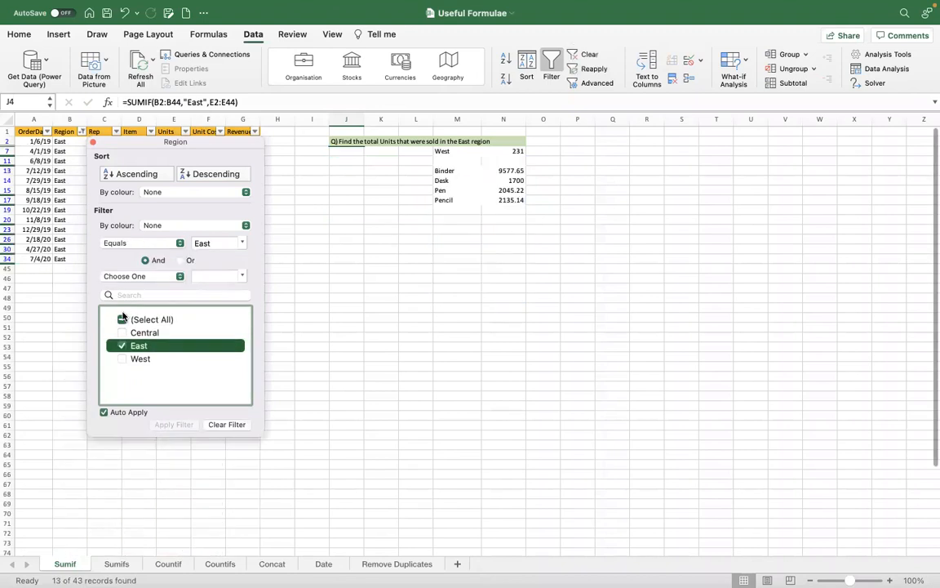
left_click(335, 235)
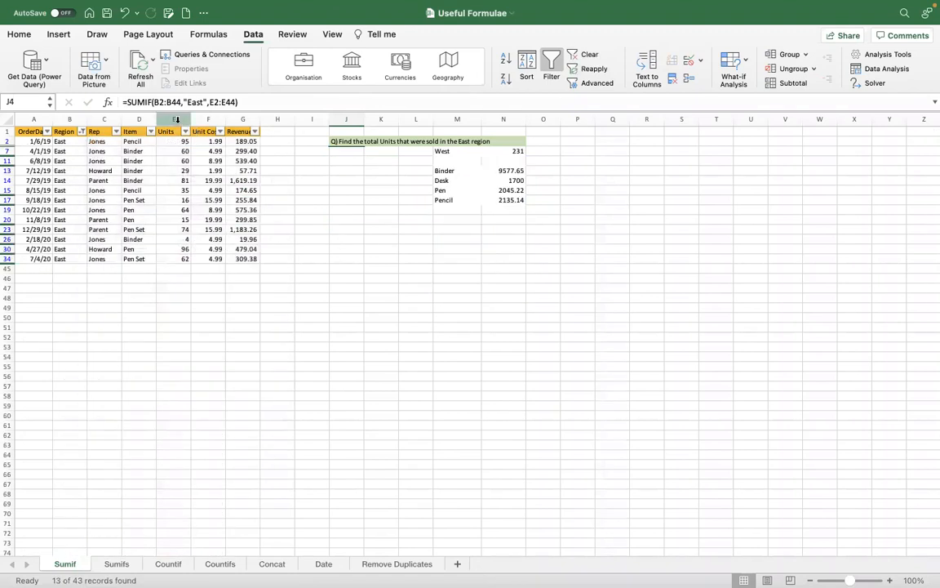
left_click(176, 120)
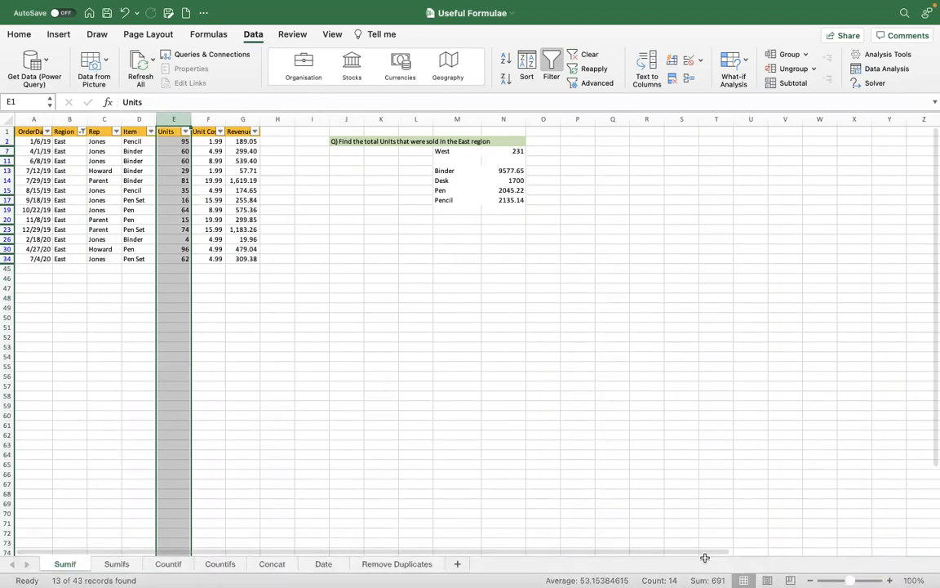
left_click(580, 54)
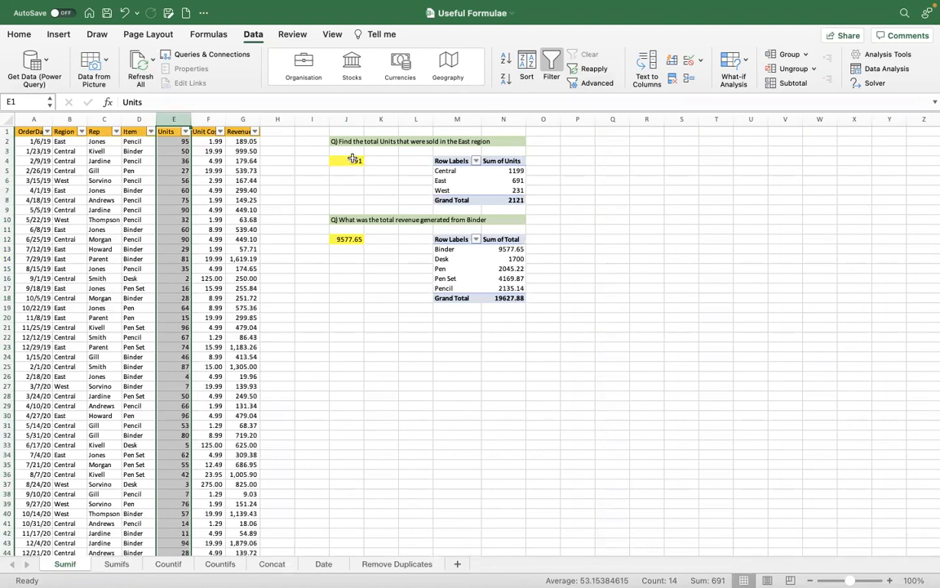
left_click(353, 160)
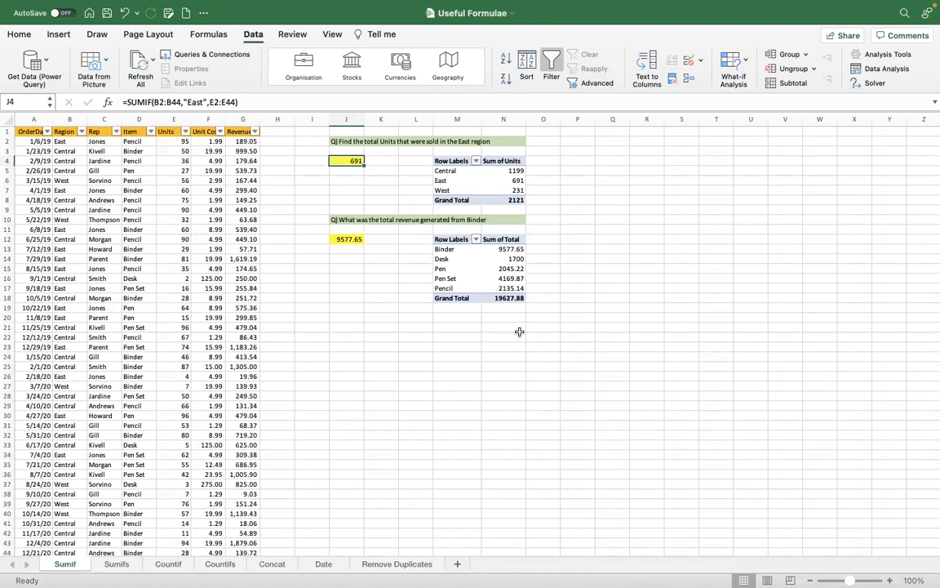
- Examine the SUMIF formula in J12 that totals Binder revenue, including its Item and Revenue ranges
key("Down")
key("Down")
key("Down")
key("Down")
key("Down")
key("Down")
key("Down")
key("Down")
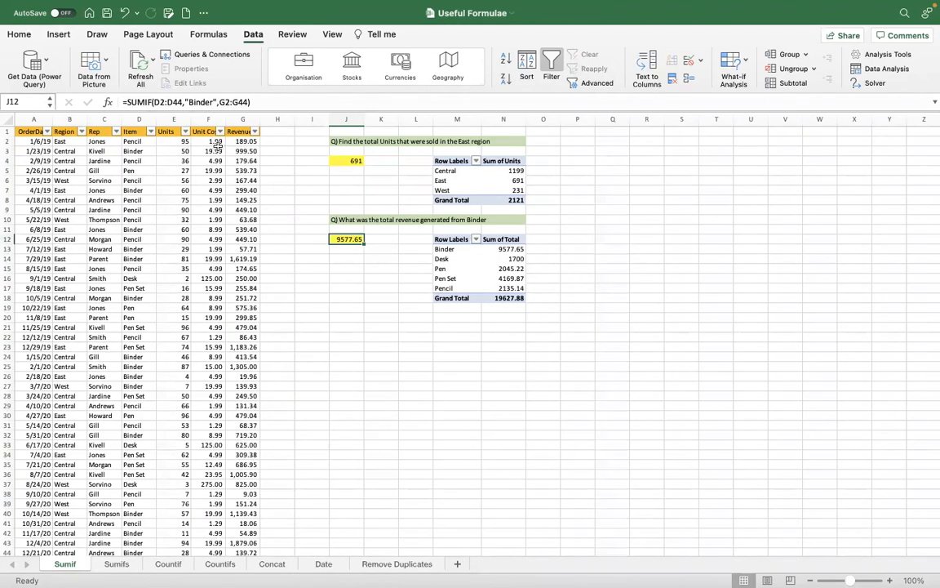
left_click(140, 133)
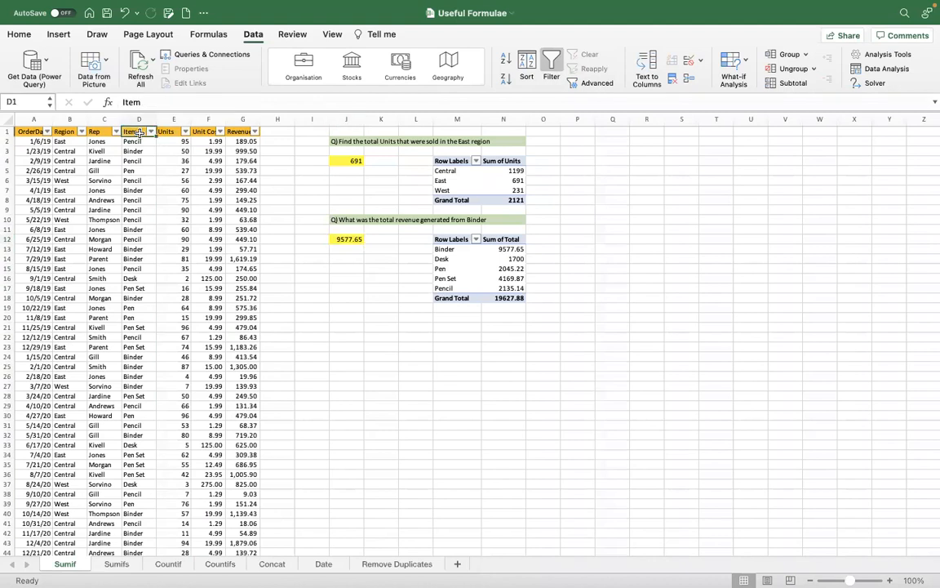
left_click(347, 239)
left_click(281, 102)
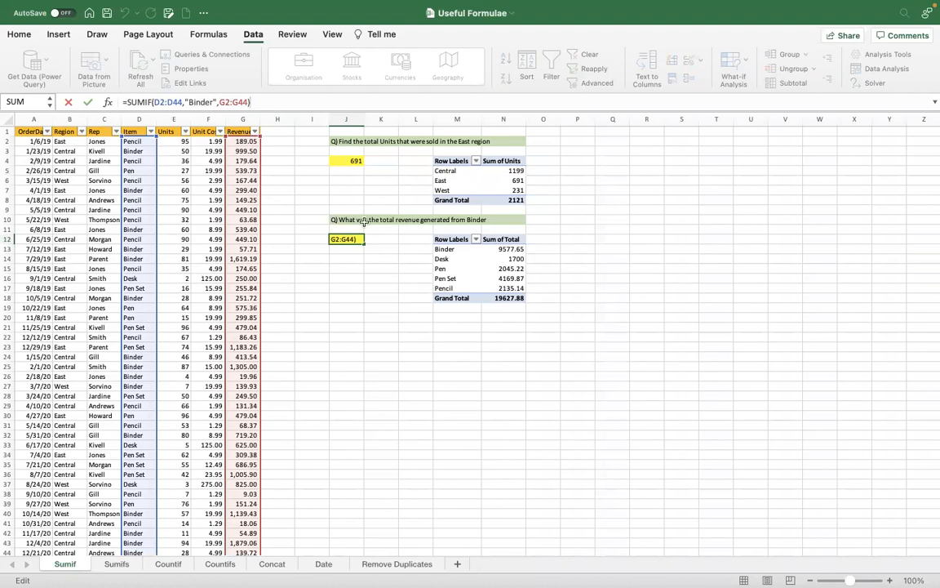
key("Return")
key("Up")
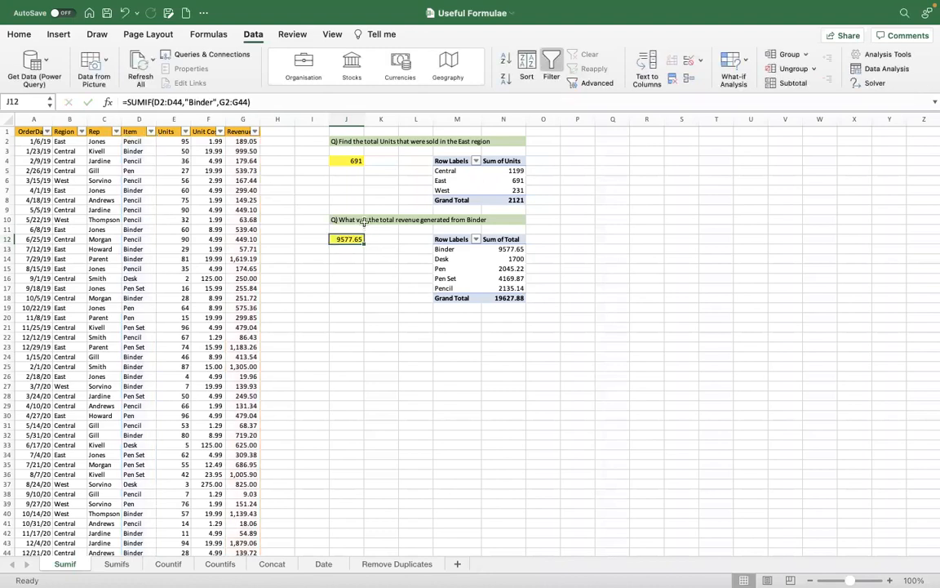
- Show the field list of the pivot table that sums units by region
left_click(464, 176)
left_click(505, 160)
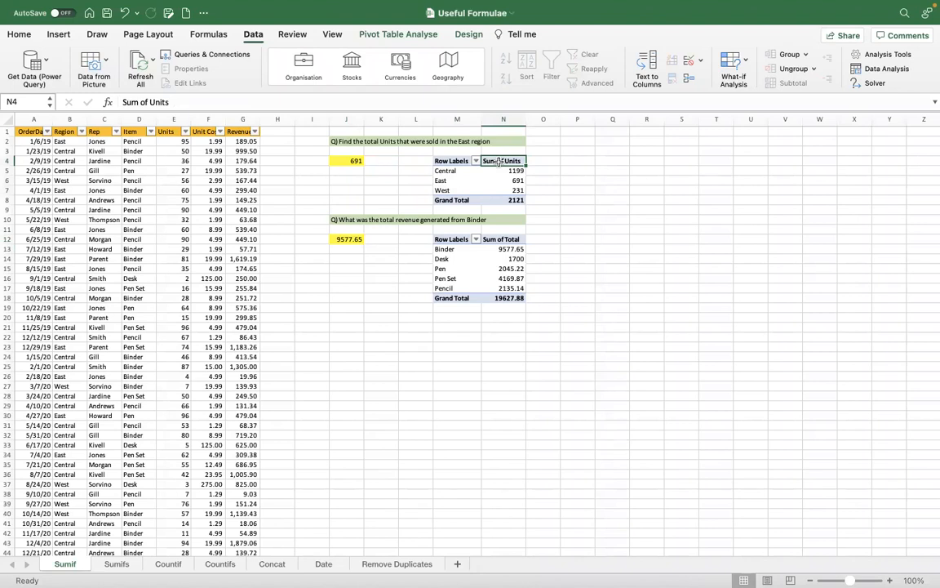
right_click(500, 161)
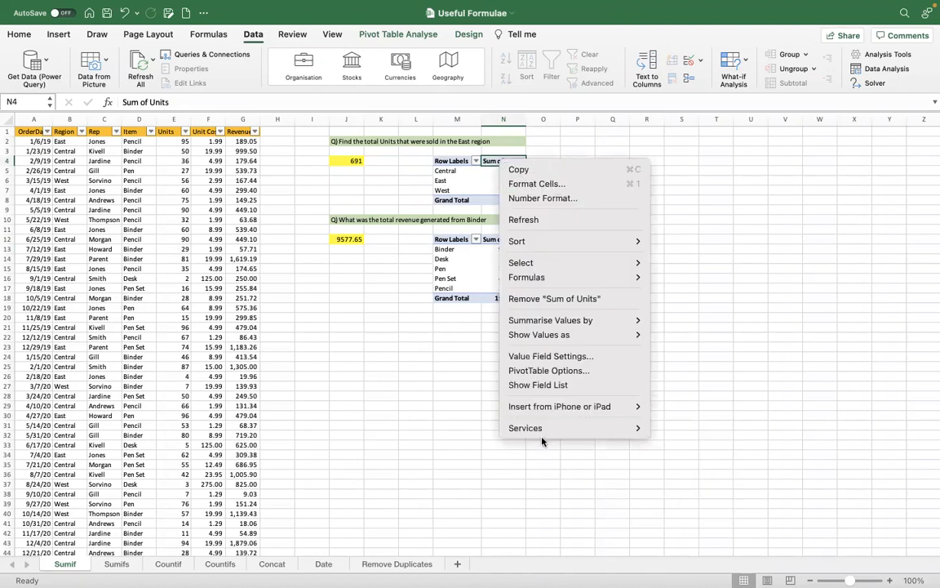
left_click(556, 384)
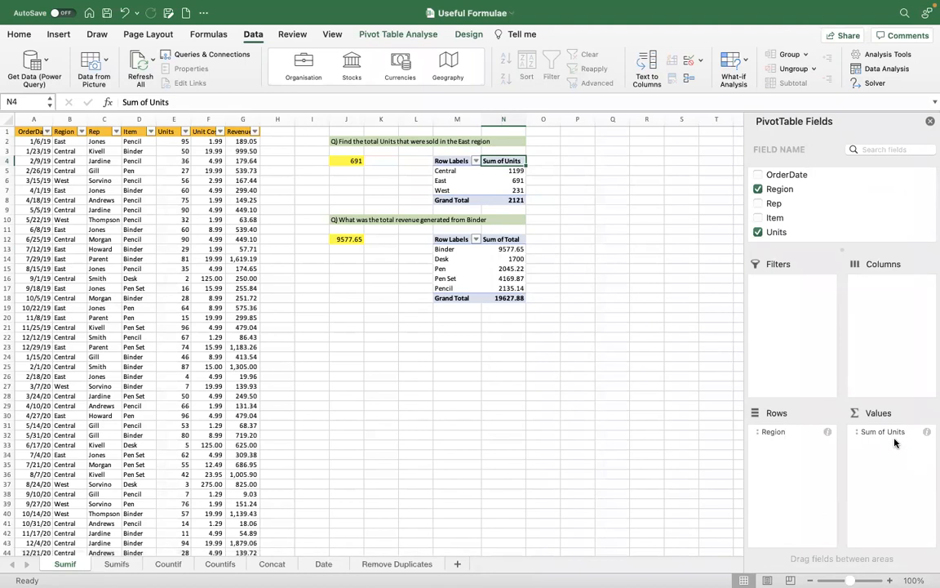
- Filter the row labels of the units-by-region pivot table to East only
left_click(476, 162)
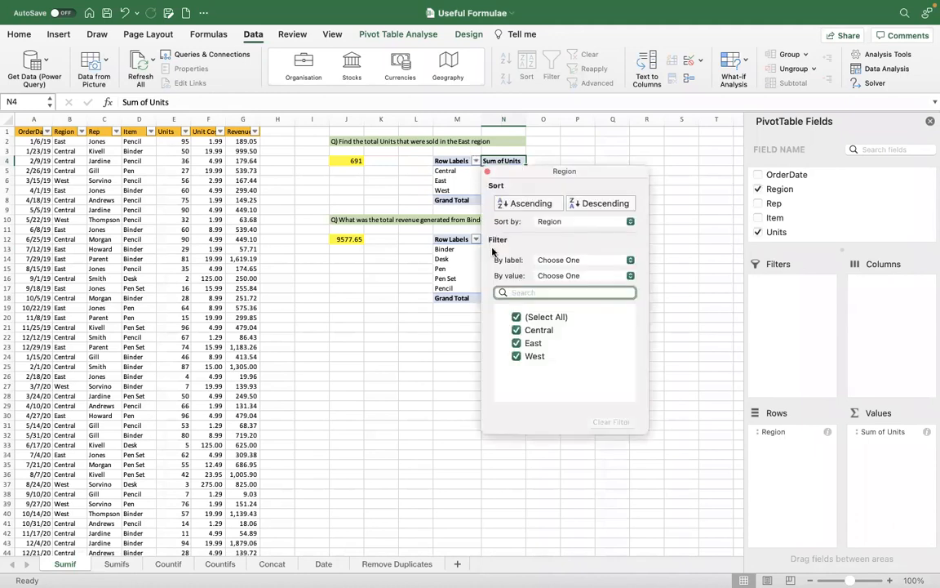
left_click(522, 318)
left_click(517, 343)
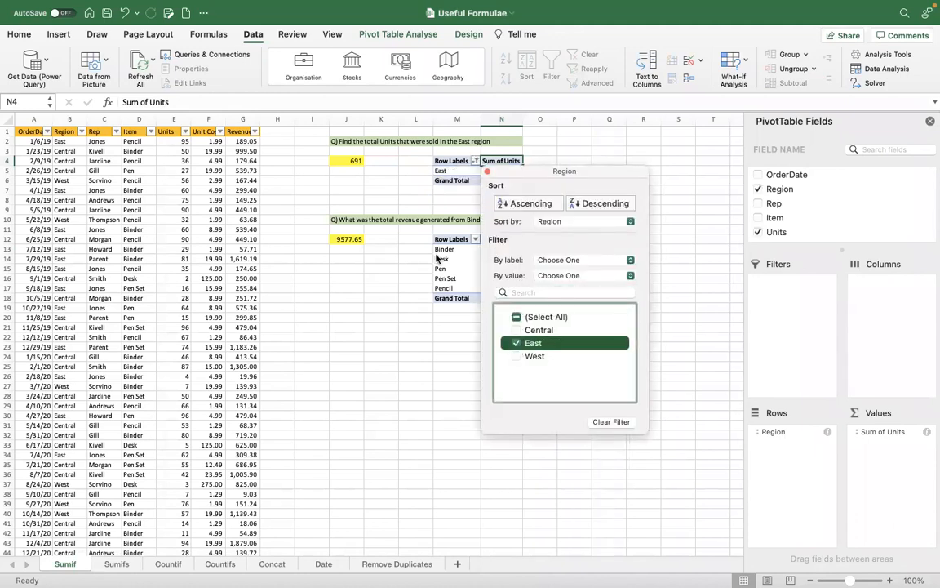
- Select all regions in the row label filter of the units-by-region pivot table
left_click(487, 172)
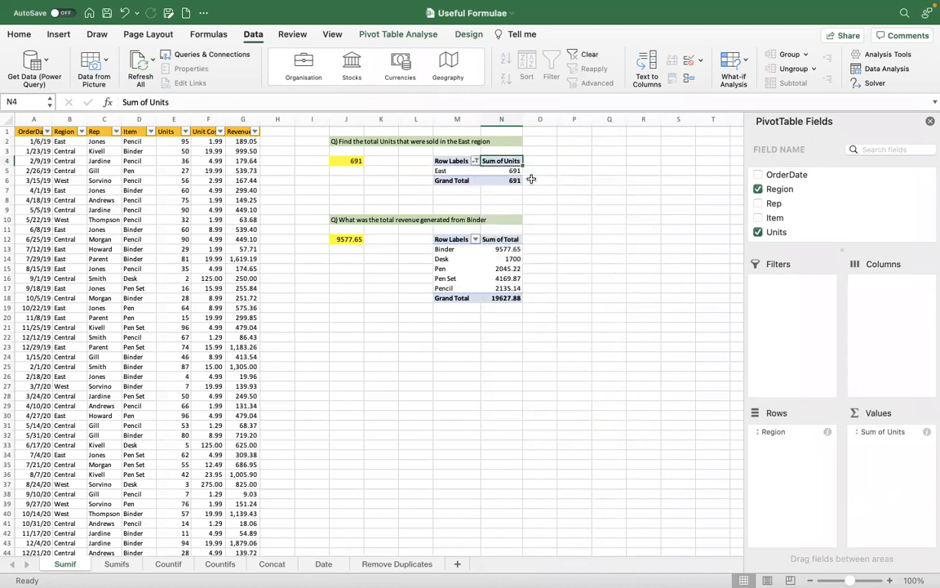
left_click(475, 162)
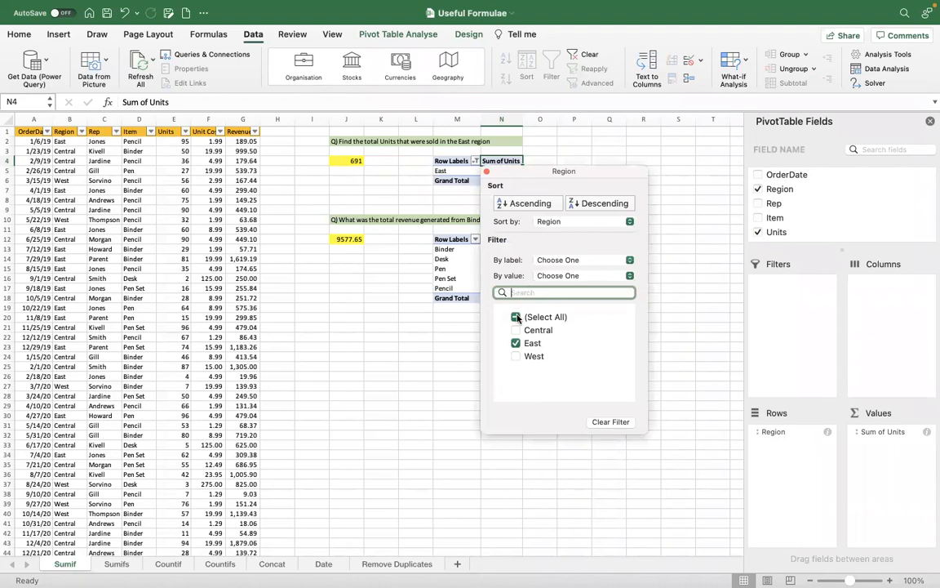
left_click(518, 318)
left_click(360, 162)
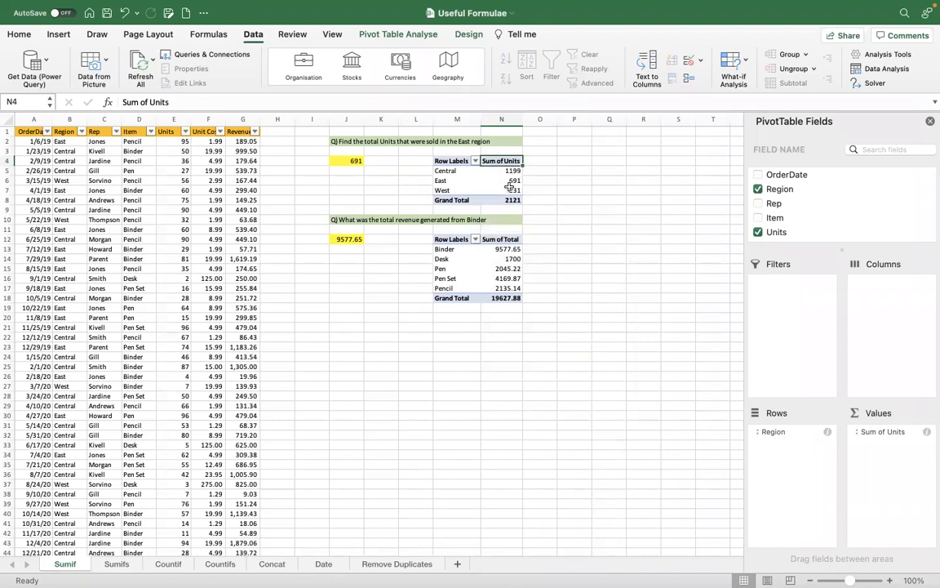
- Compare the row and value fields of the revenue-by-item and units-by-region pivot tables
left_click(464, 259)
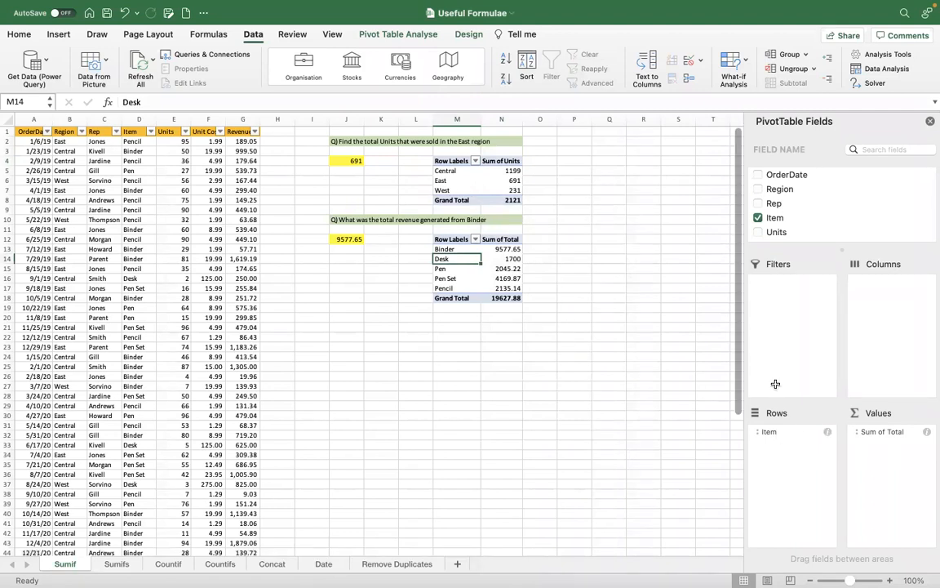
left_click(510, 188)
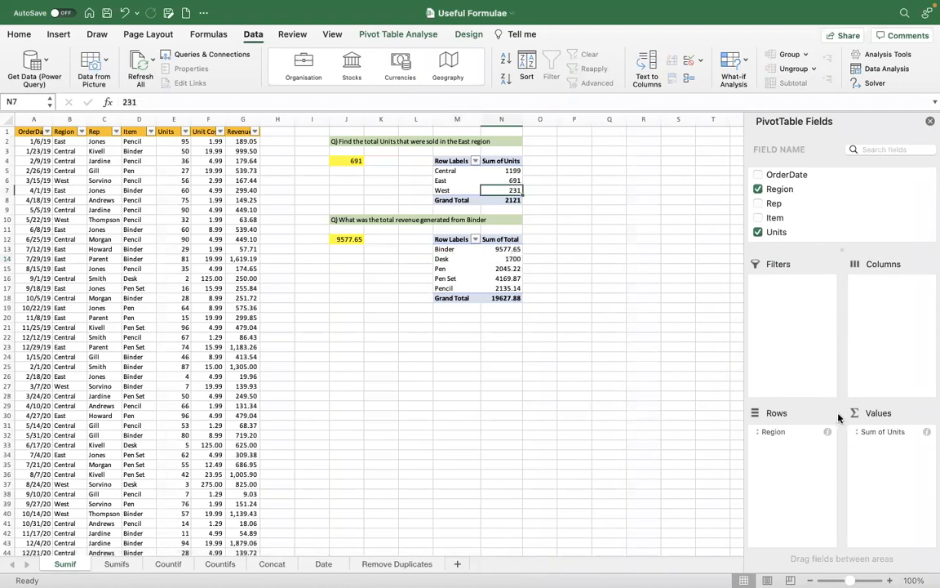
left_click(512, 268)
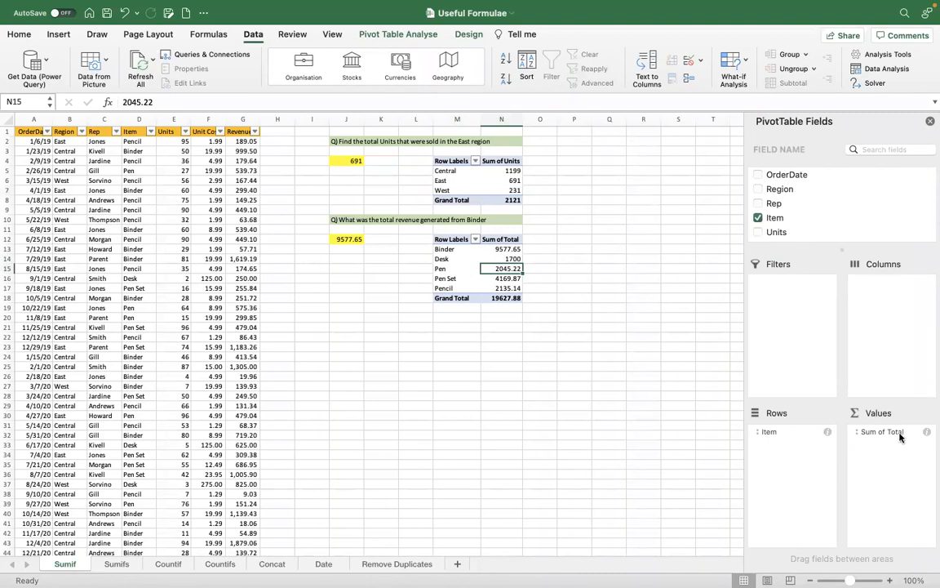
- Rename the value heading in N12 of the item pivot table as "Sum of Total Revenue"
left_click(502, 240)
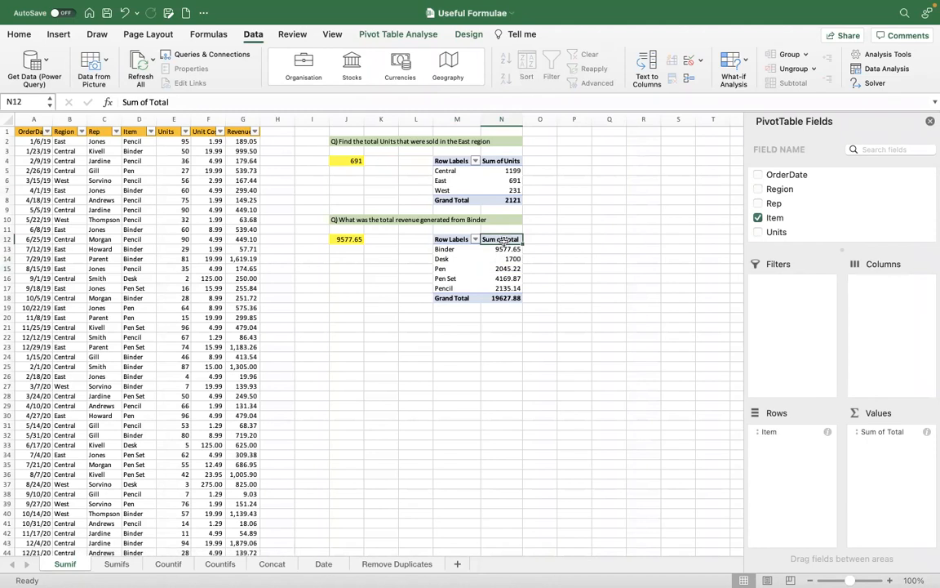
double_click(151, 100)
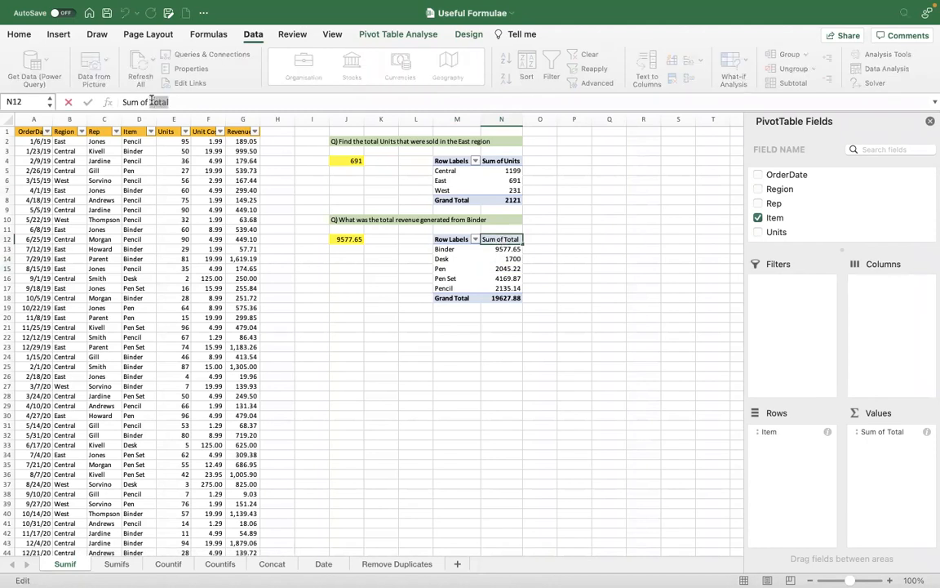
type("Revenu")
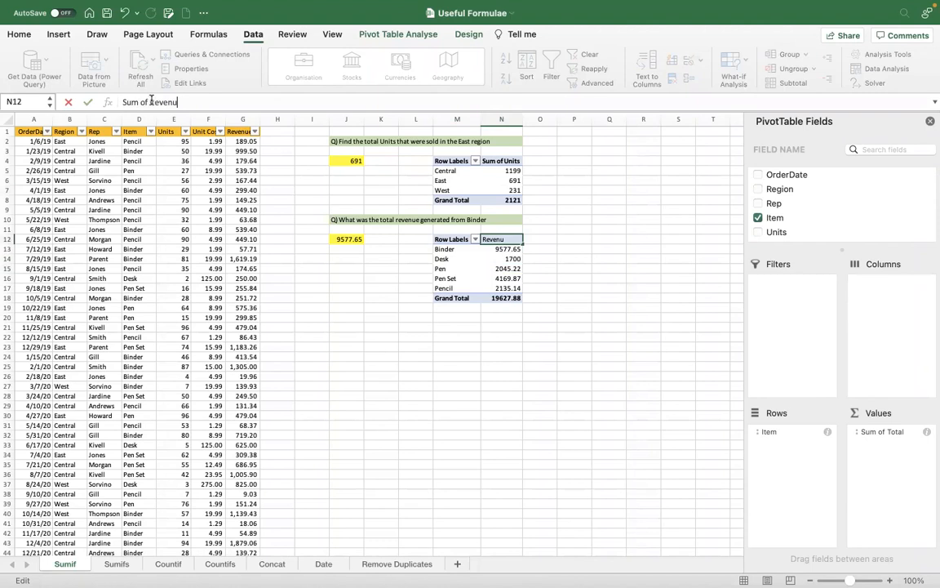
key("BackSpace")
key("BackSpace")
key("BackSpace")
key("BackSpace")
key("BackSpace")
key("BackSpace")
type("Total Revenue")
key("Return")
key("Down")
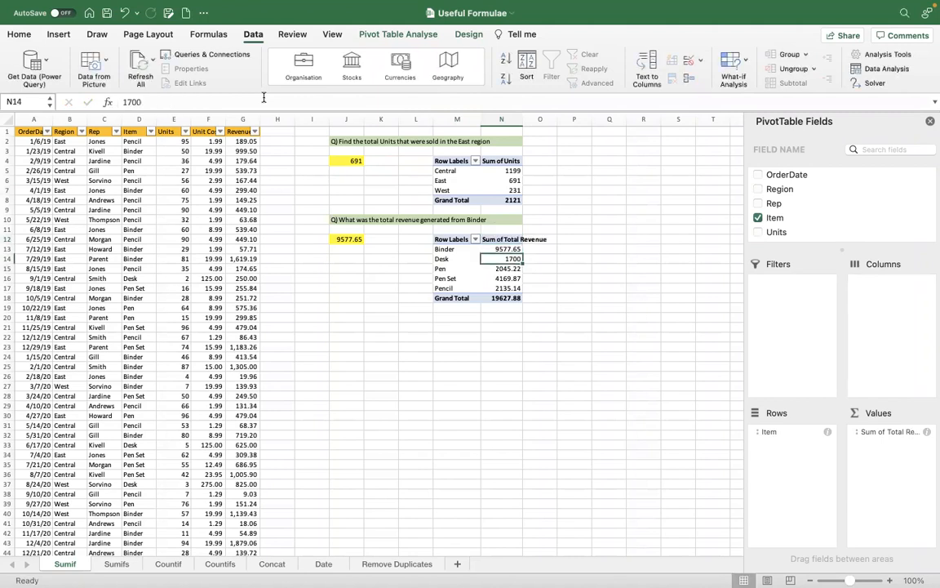
- Fit the width of column N to its revenue heading
key("Up")
key("Up")
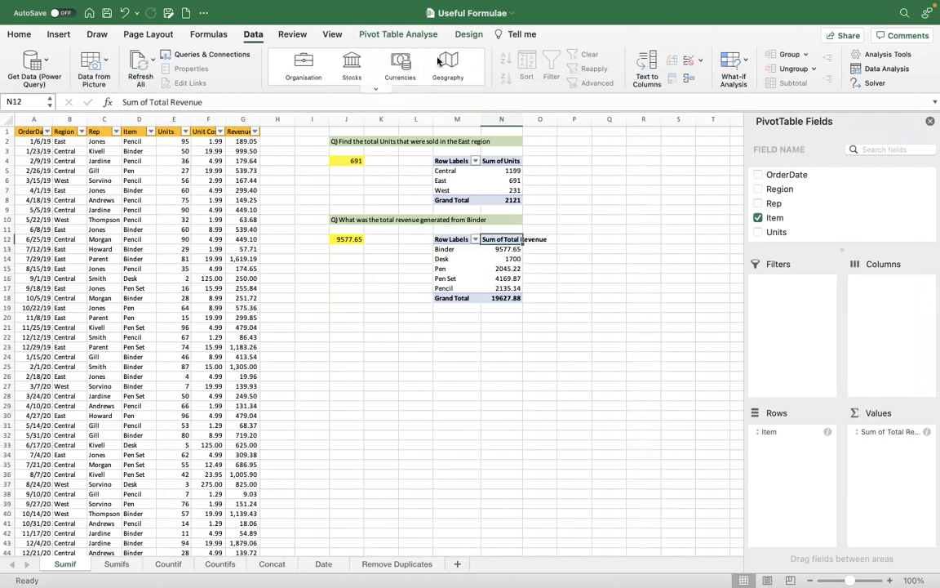
double_click(523, 120)
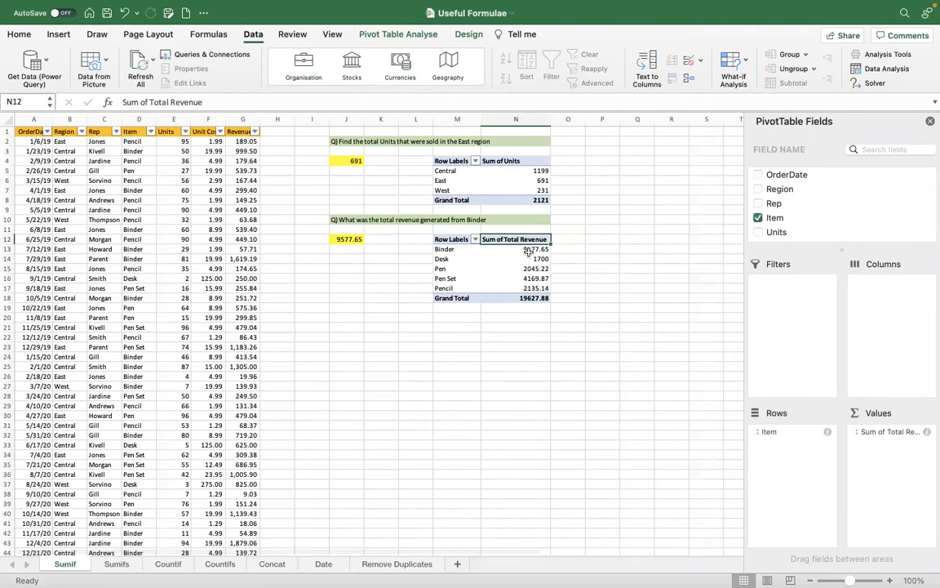
key("Down")
key("Down")
key("Up")
key("Delete")
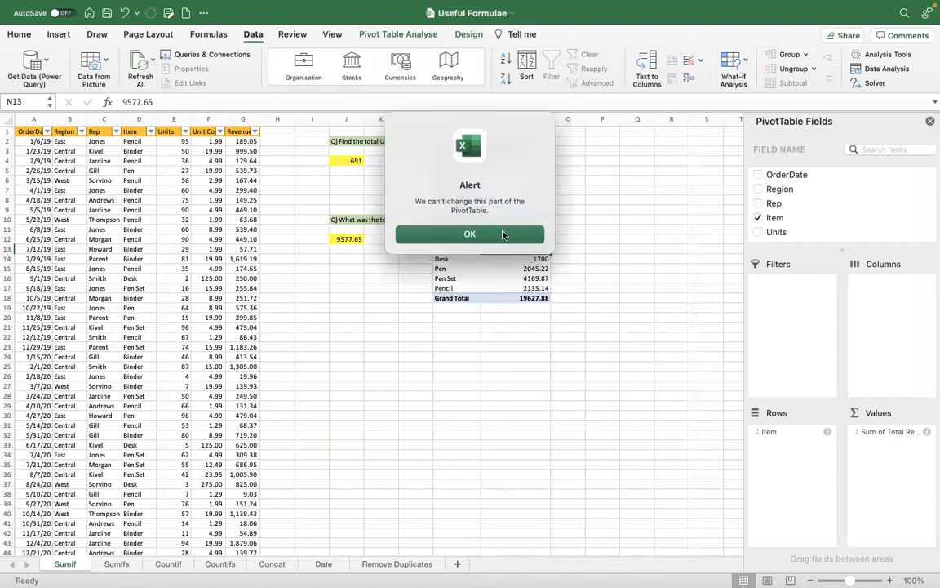
left_click(503, 235)
- Rename the row label heading in M12 of the revenue pivot table as "Items"
key("Up")
key("Left")
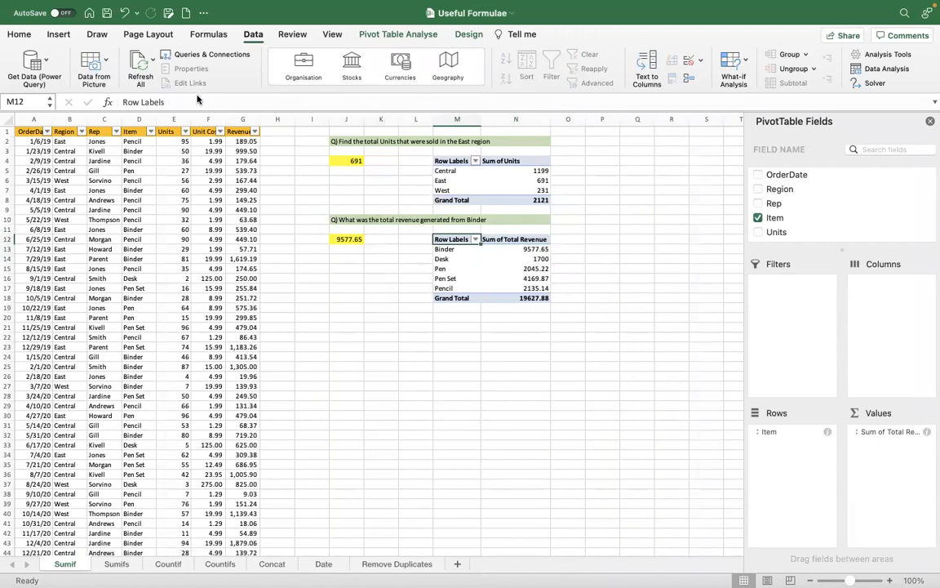
left_click(194, 102)
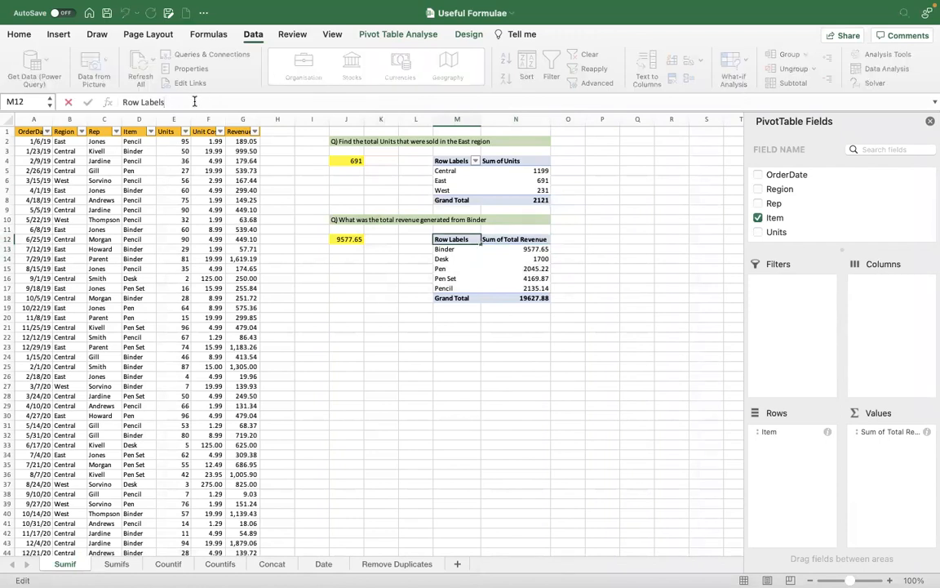
key("BackSpace")
key("BackSpace")
key("BackSpace")
key("BackSpace")
key("BackSpace")
key("BackSpace")
key("BackSpace")
key("BackSpace")
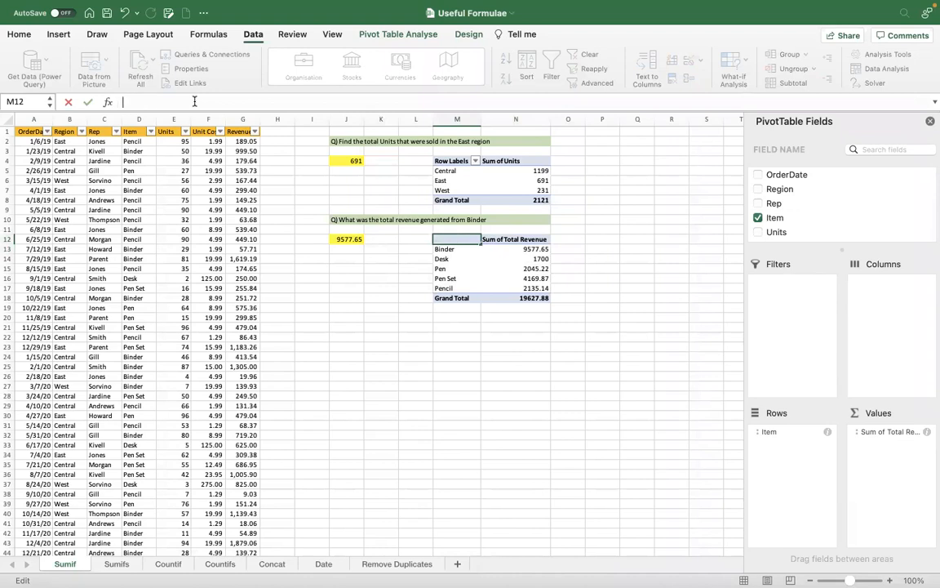
type("Items")
key("Return")
- Rename the row label heading in M4 of the units pivot table as "Region"
key("Up")
key("Right")
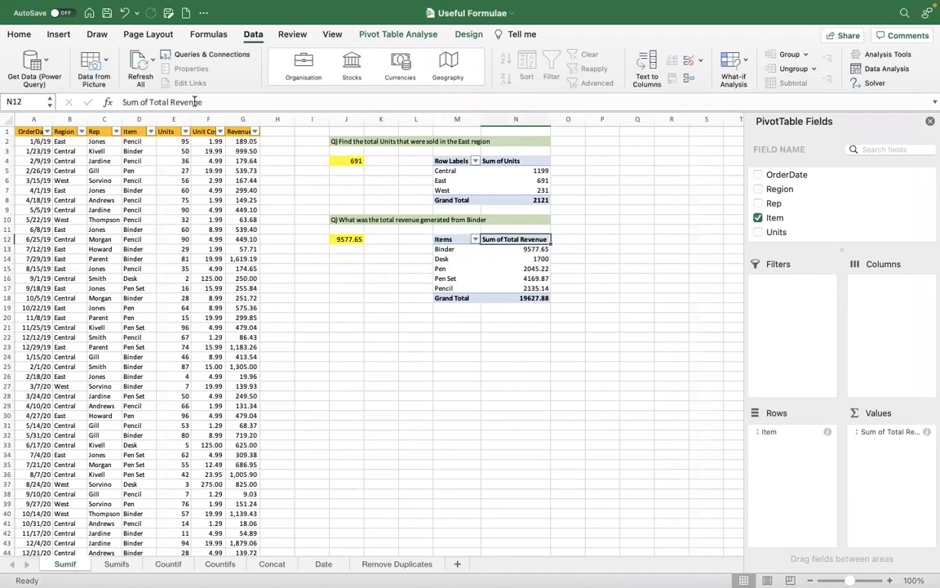
key("Up")
key("Left")
key("Left")
key("Up")
key("Up")
key("Up")
key("Right")
key("Right")
key("Up")
key("Up")
key("Up")
key("Up")
key("Left")
key("Left")
key("Right")
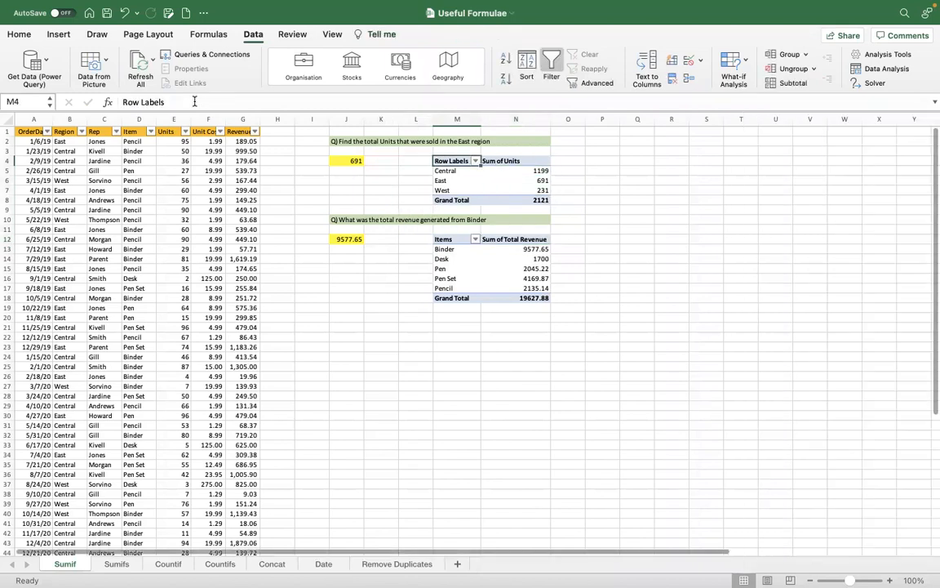
type("Reg")
type("ion")
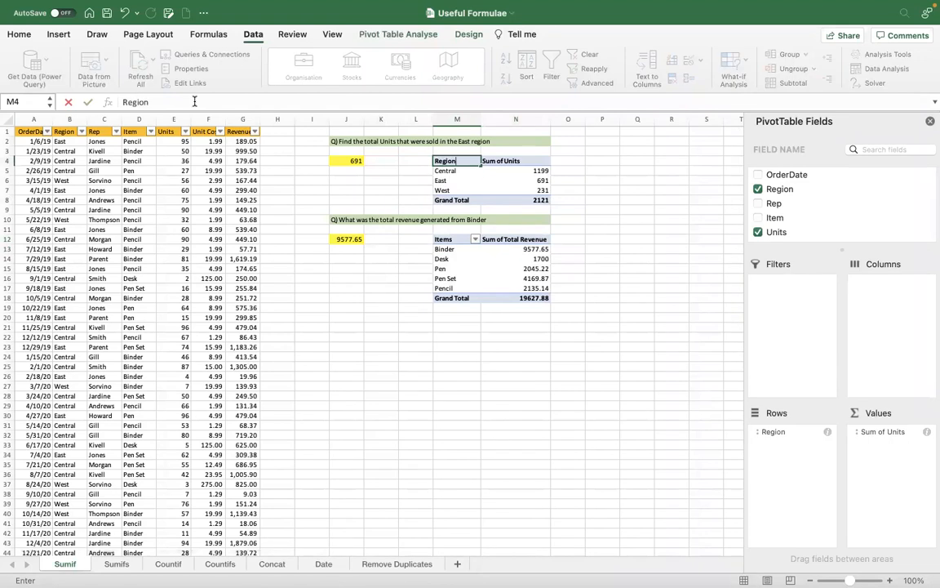
key("Return")
key("Up")
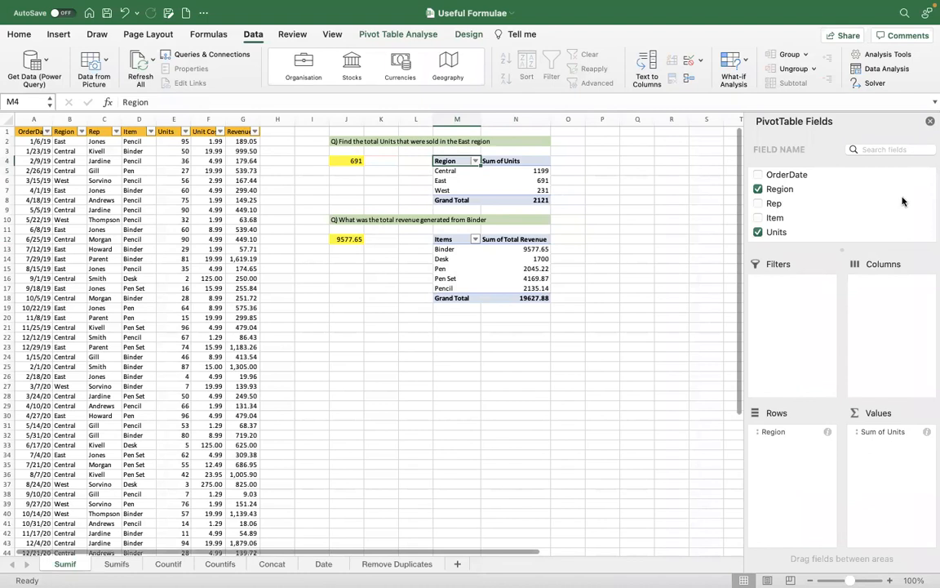
- Close the PivotTable field list and show the Binder SUMIF formula in J12
left_click(931, 121)
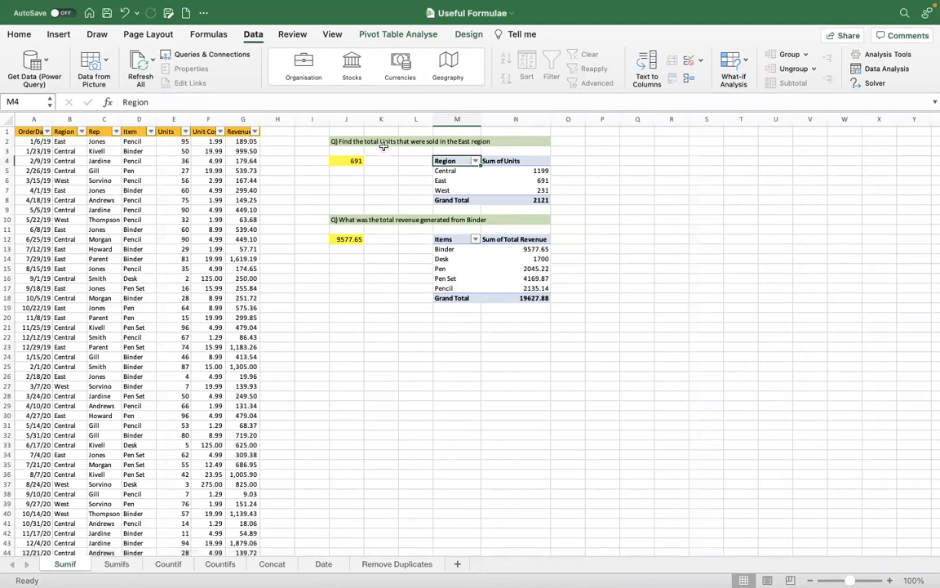
left_click(359, 239)
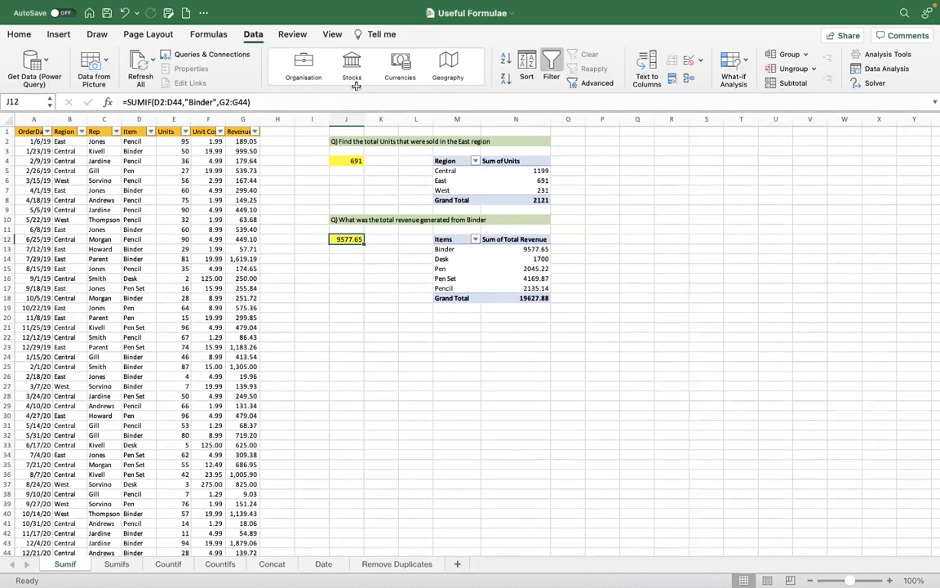
- On the Sumifs sheet, examine the SUMIFS formula and argument order in J4 for Central region Pencil revenue
left_click(117, 564)
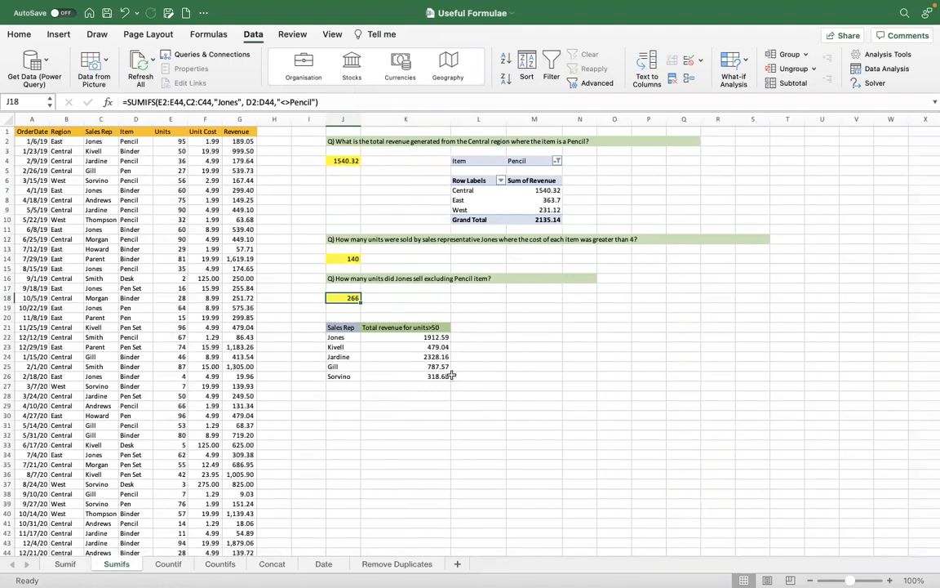
left_click(357, 161)
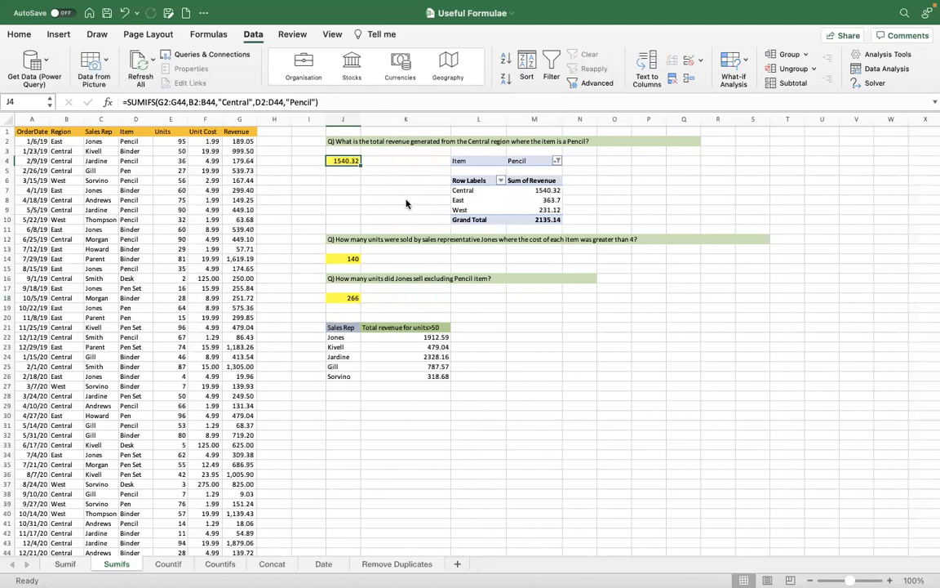
left_click(341, 103)
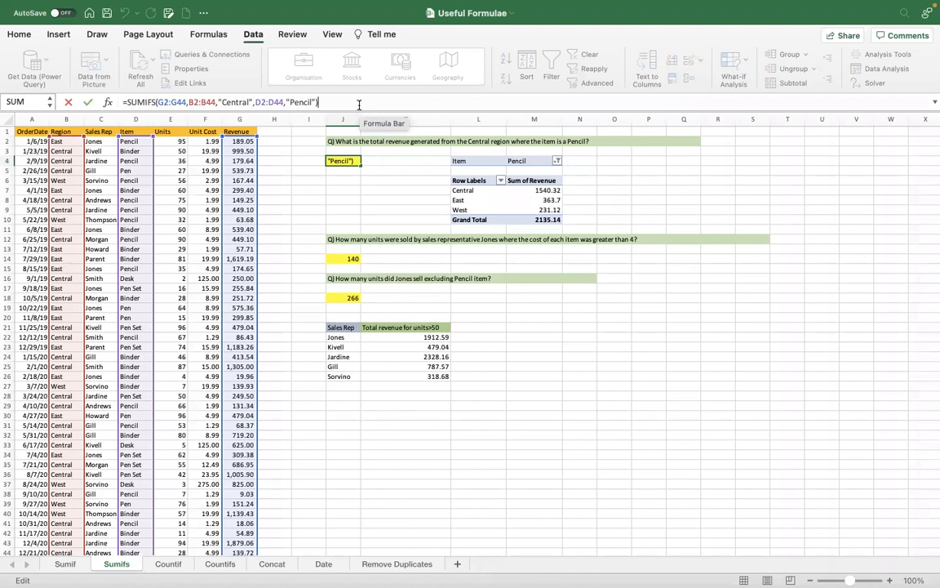
key("BackSpace")
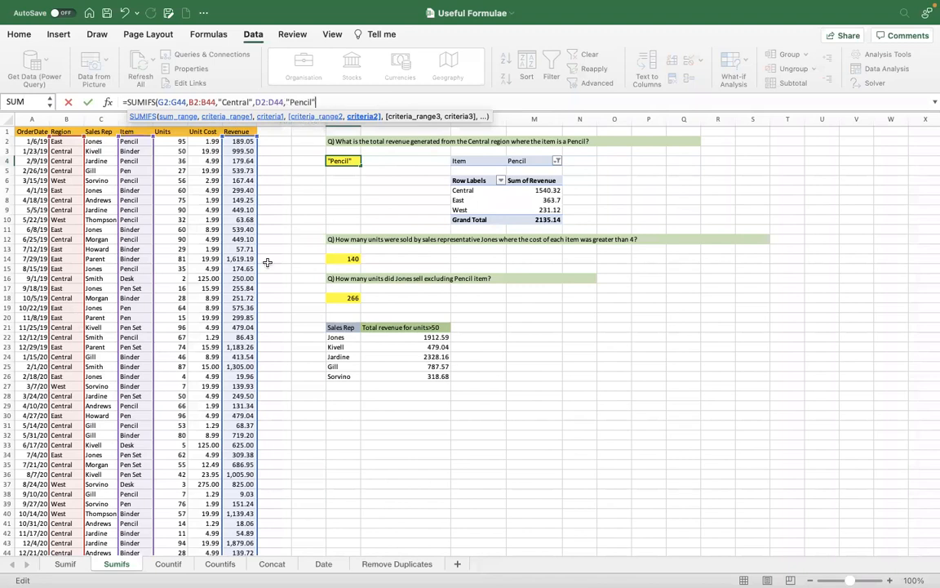
type(")")
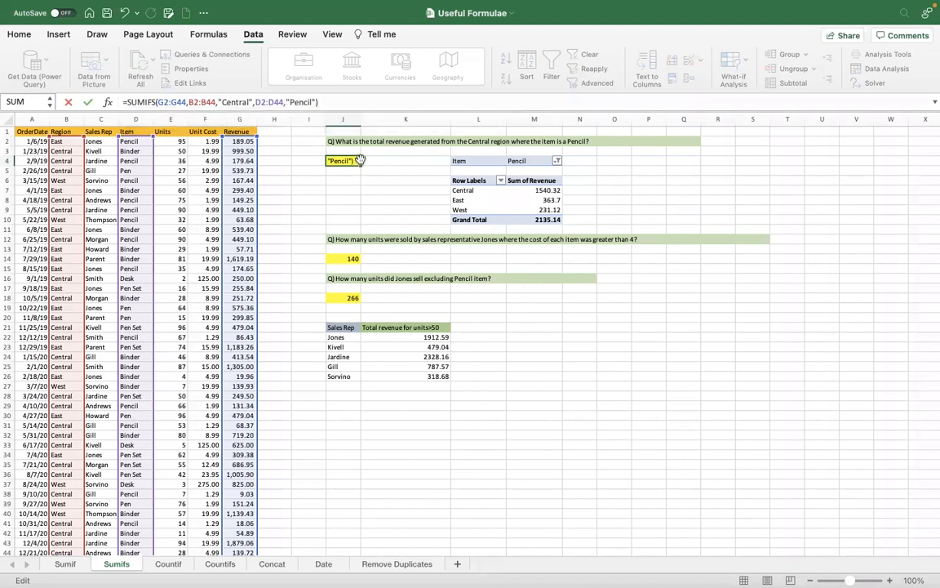
key("Return")
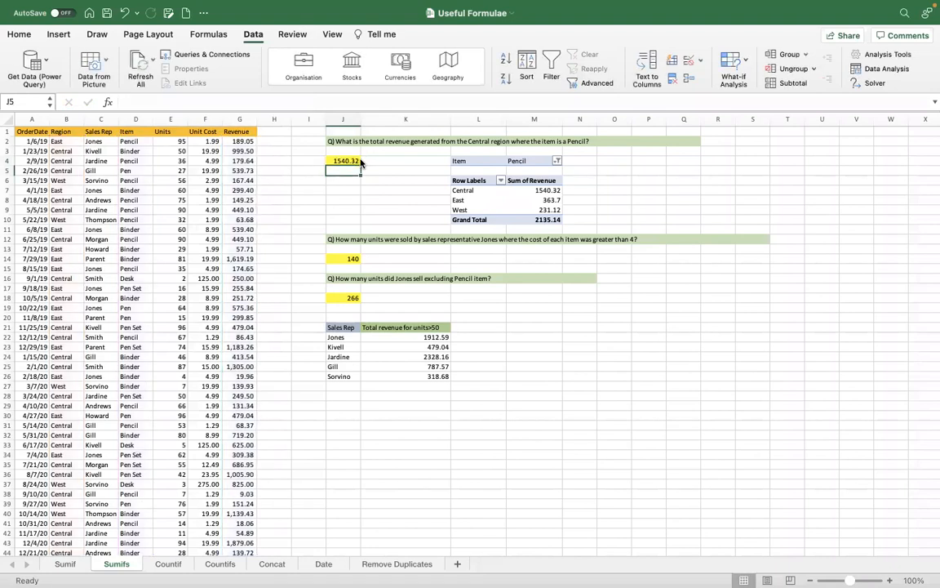
left_click(358, 161)
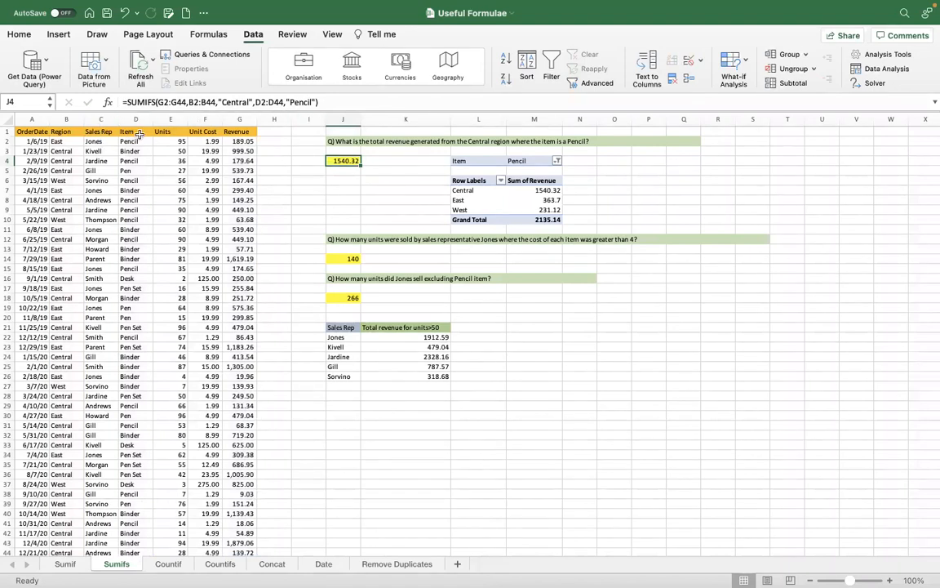
- Check J4 against the Central revenue in the Pencil-filtered pivot table, with header filters temporarily added to the data table
left_click(140, 134)
left_click(552, 64)
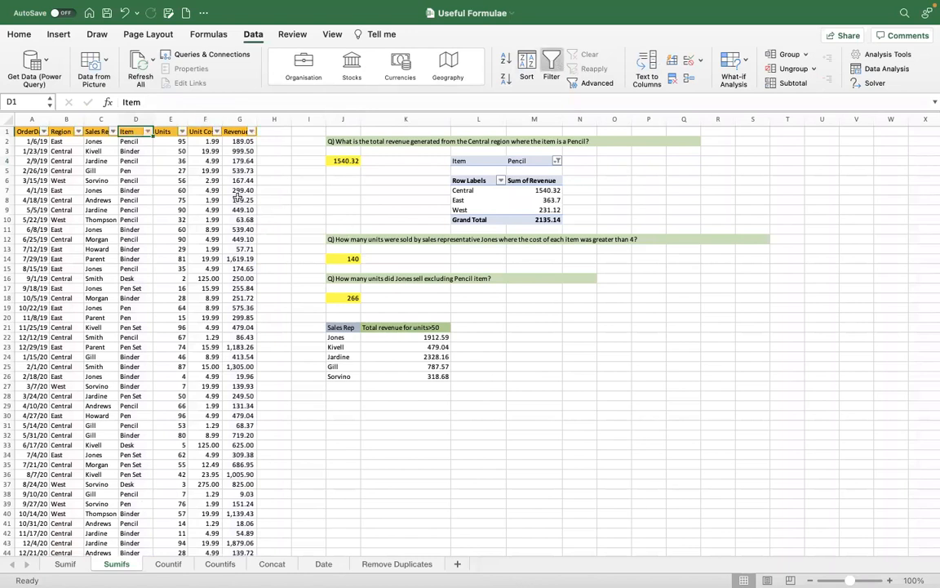
left_click(545, 191)
left_click(556, 161)
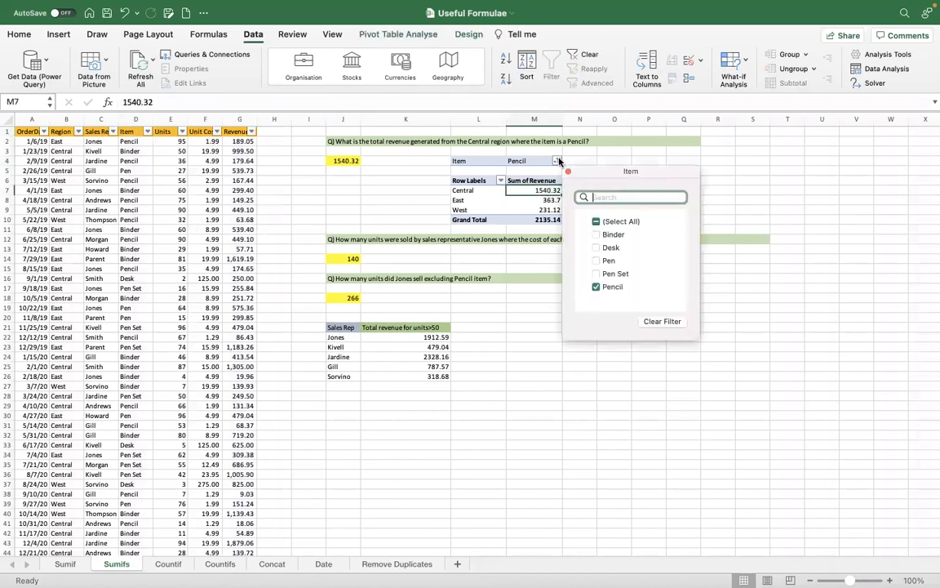
left_click(542, 211)
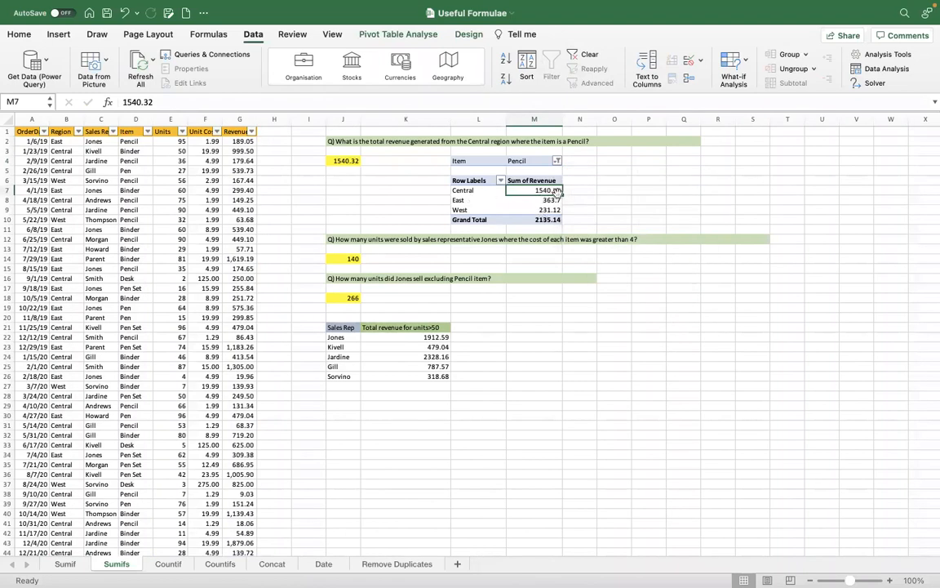
left_click(351, 164)
left_click(541, 194)
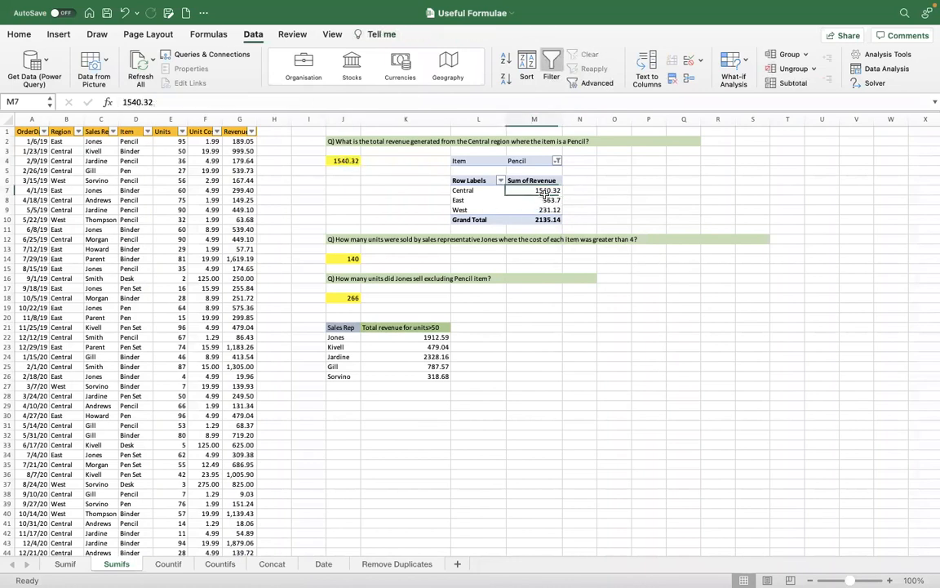
left_click(342, 161)
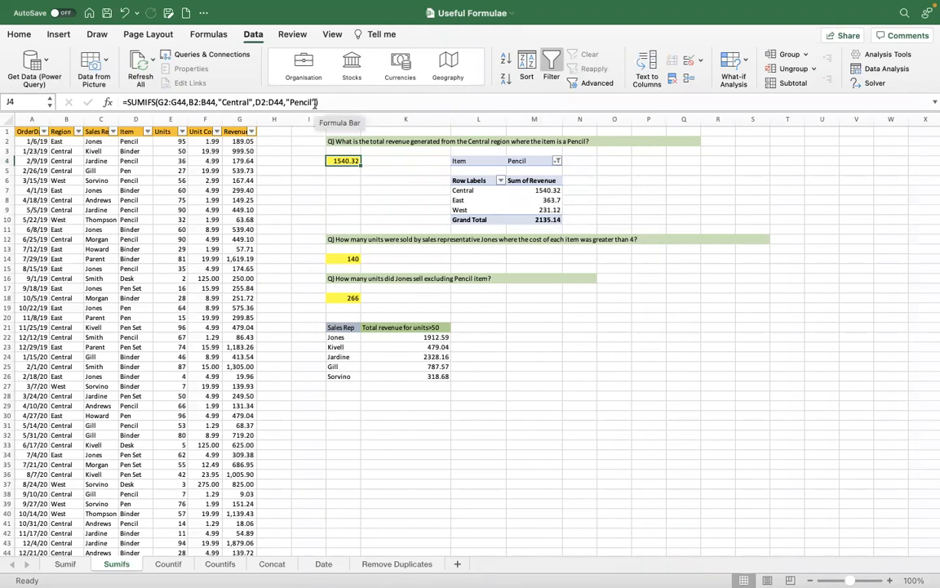
left_click(555, 70)
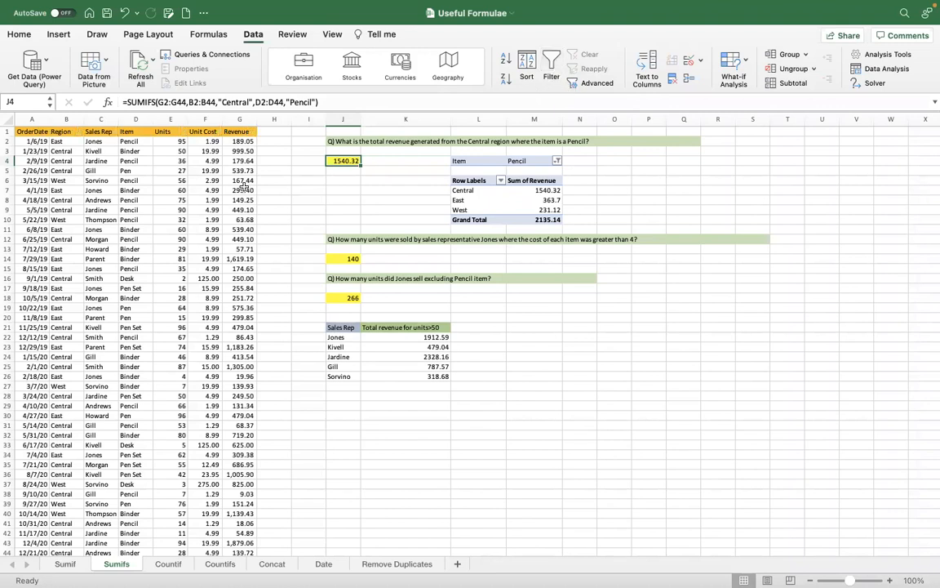
- Examine the sum range, region range and item range referenced by the SUMIFS formula in J4
left_click(317, 102)
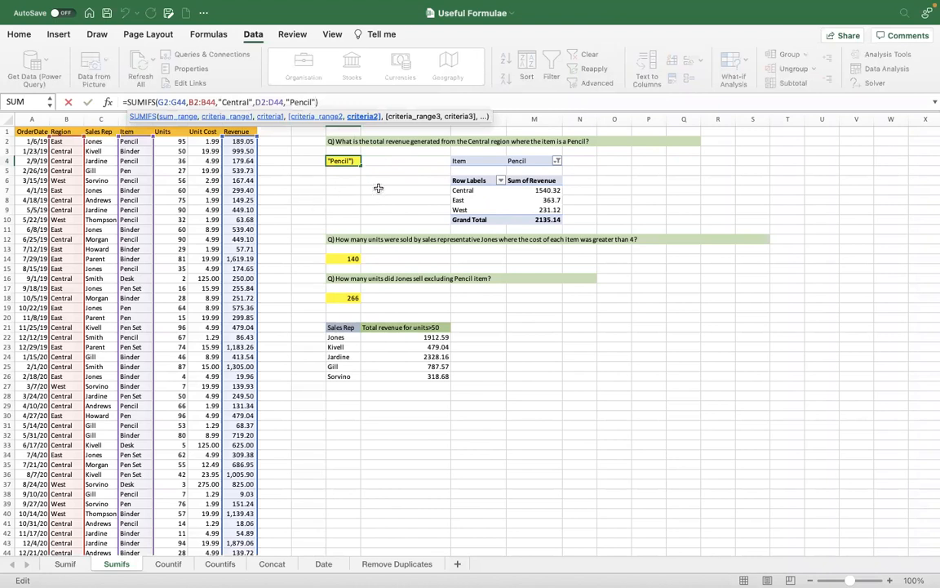
left_click(378, 189)
left_click(354, 159)
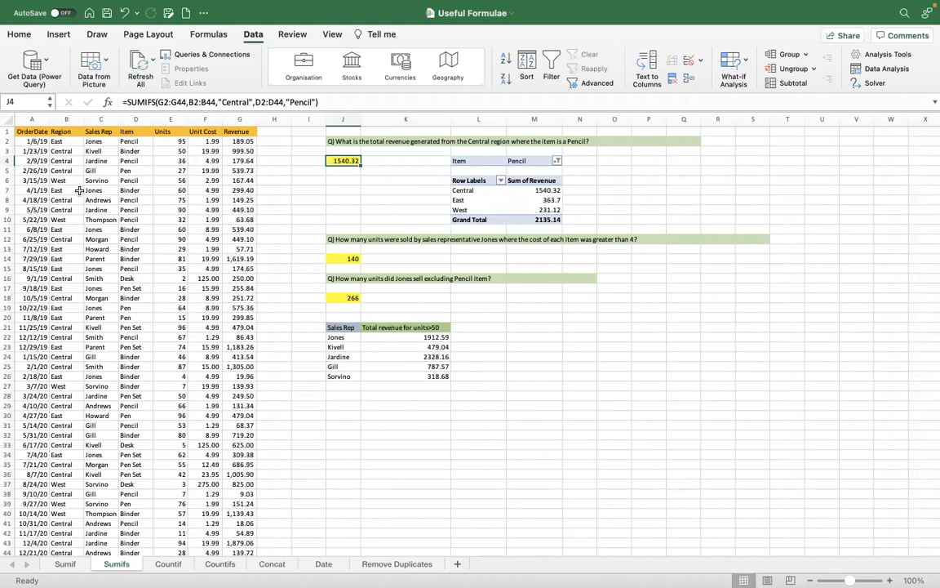
- Examine the SUMIFS formula in J14 that sums one sales rep's units with a unit cost condition
left_click(346, 260)
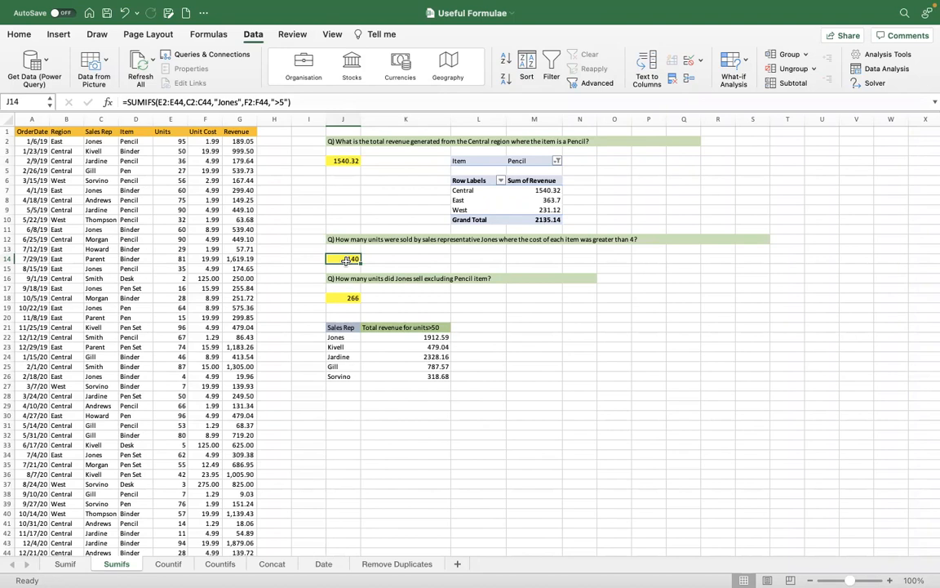
left_click(308, 101)
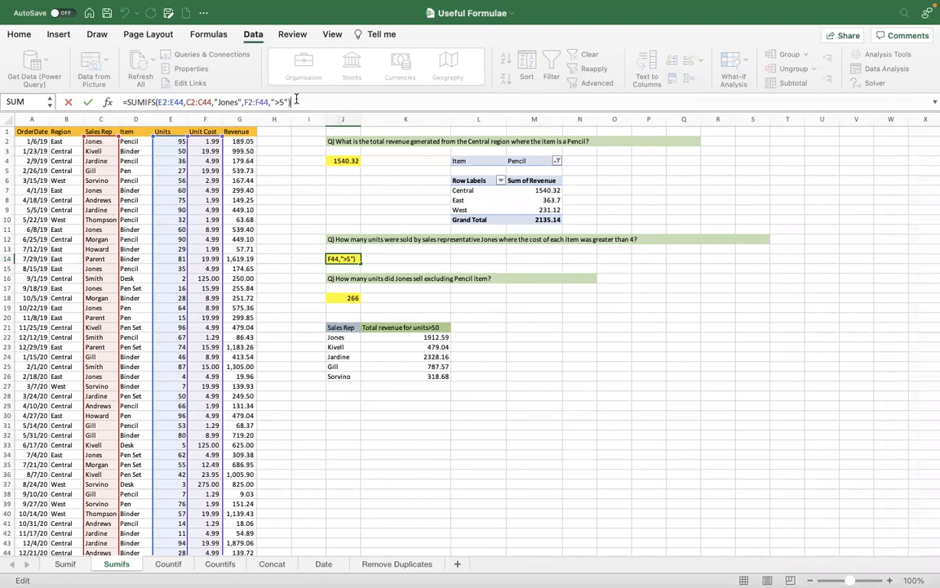
key("Return")
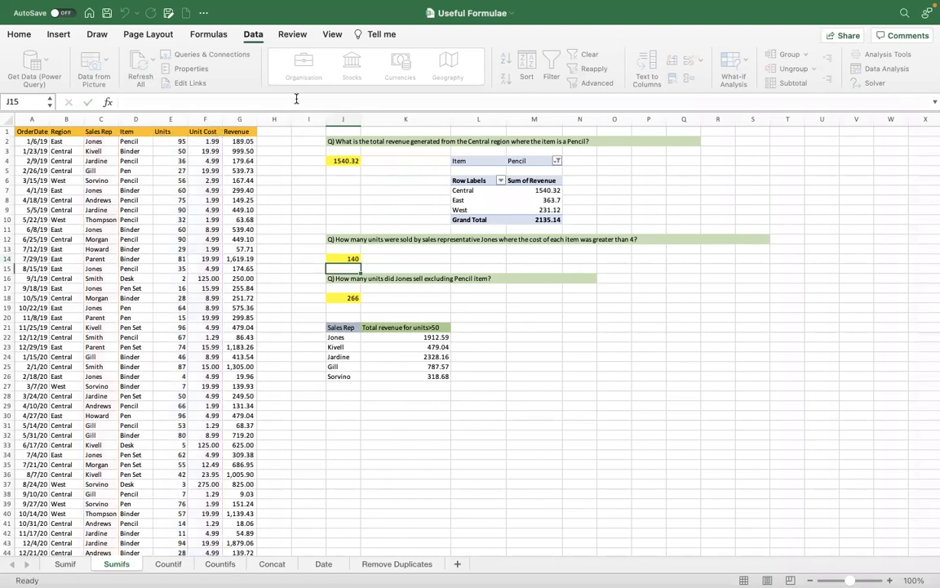
key("Up")
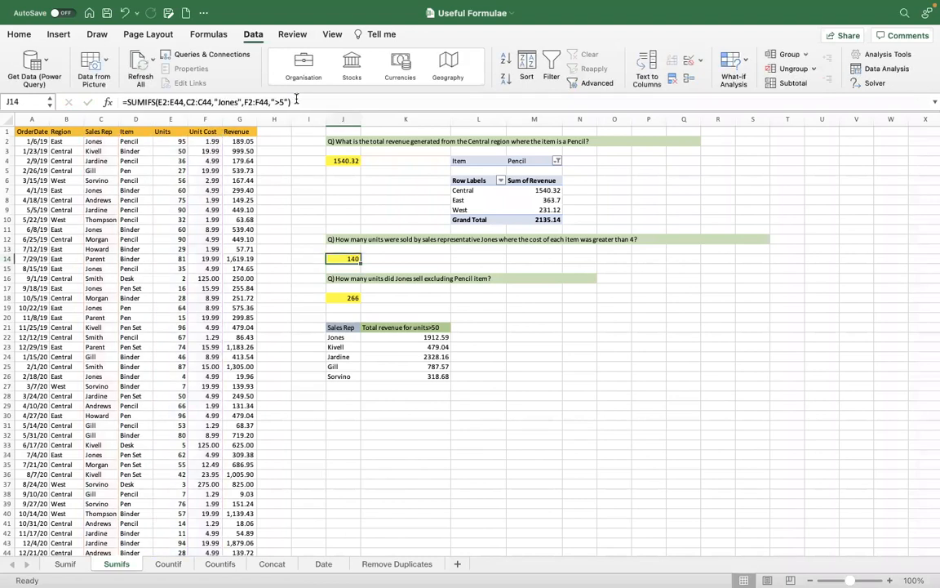
- Examine the SUMIFS formula in J18 that uses the "<>Pencil" criterion to exclude Pencil from one sales rep's units
left_click(349, 298)
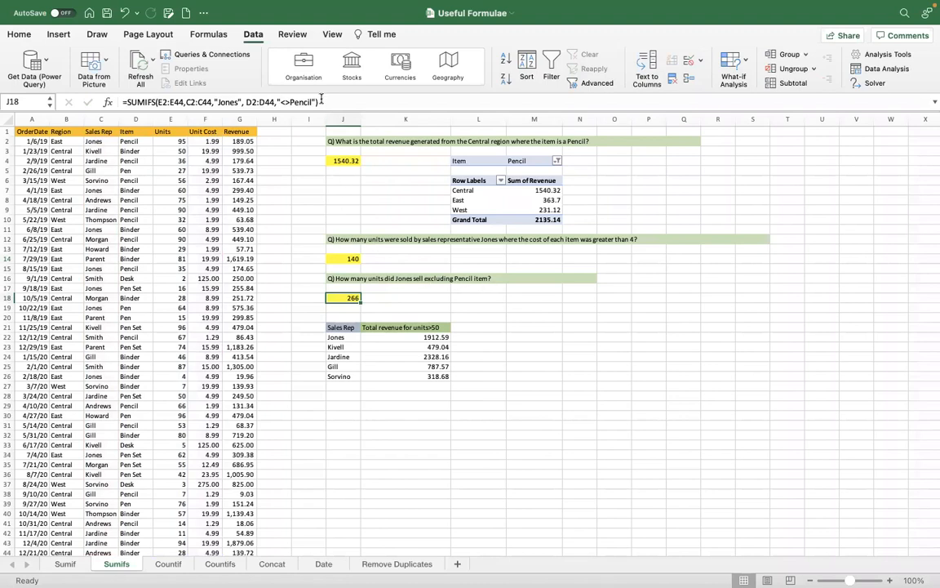
left_click(167, 101)
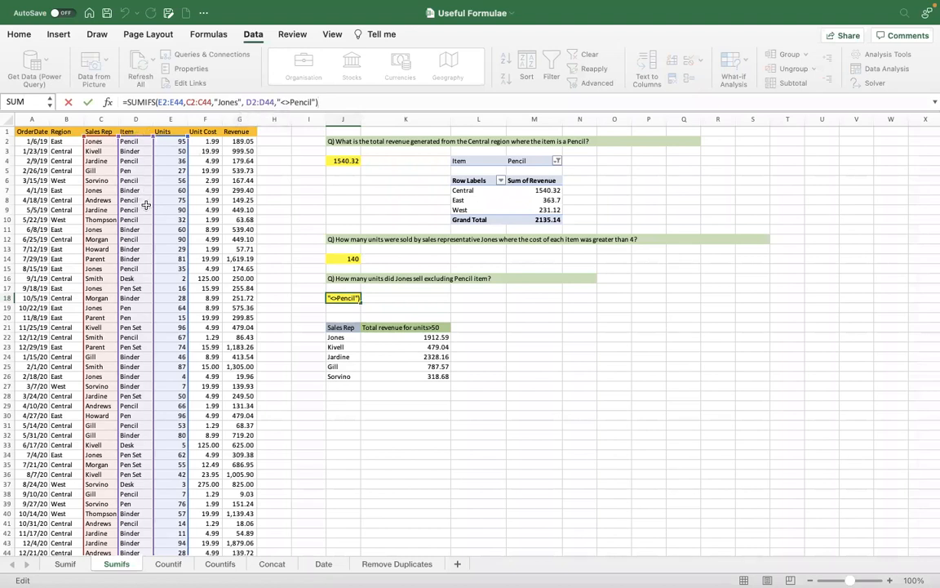
left_click(290, 104)
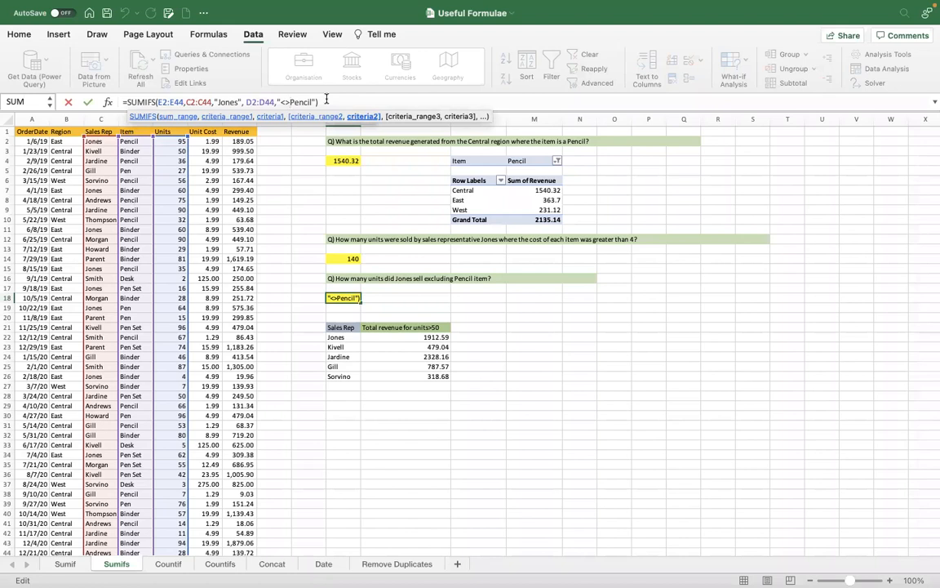
key("Return")
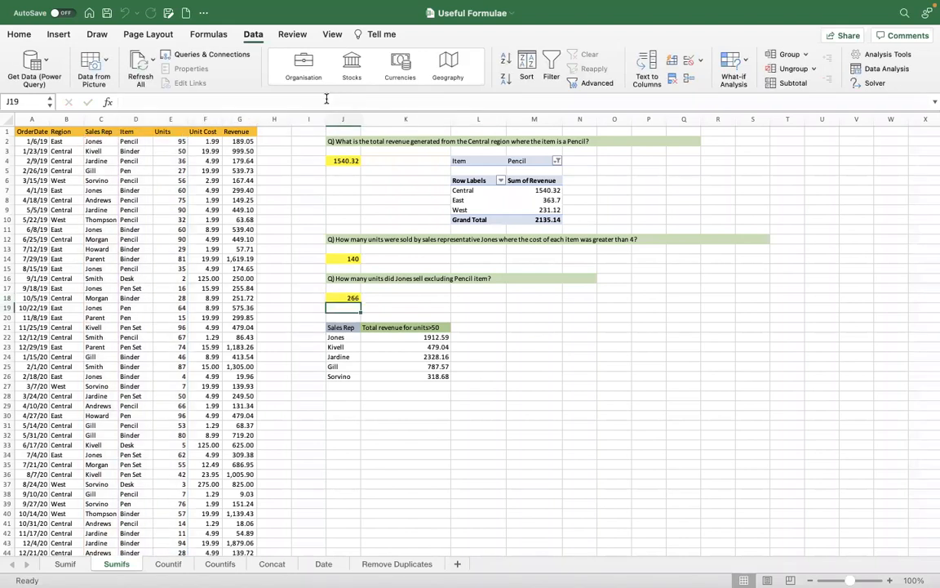
key("Up")
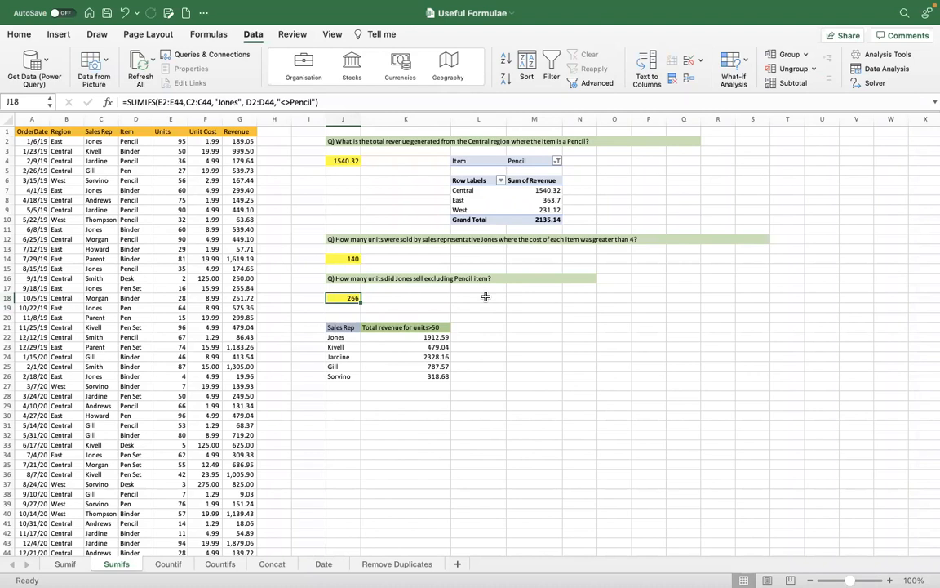
- Look through the sales rep table and its SUMIFS formulas under "Total revenue for units>50" in K22:K26
key("Down")
key("Down")
key("Down")
key("Down")
key("Up")
key("ctrl+c")
key("Escape")
key("Down")
key("Right")
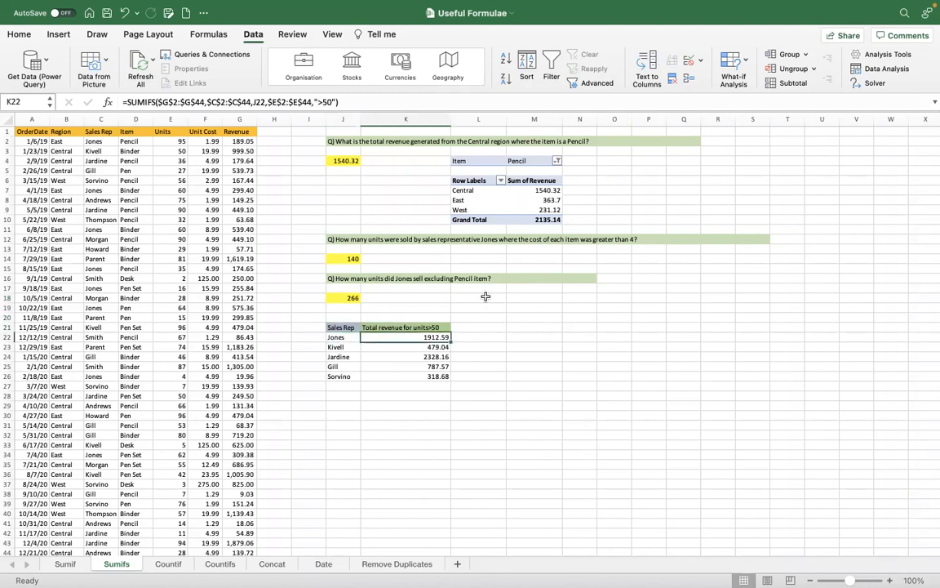
key("Up")
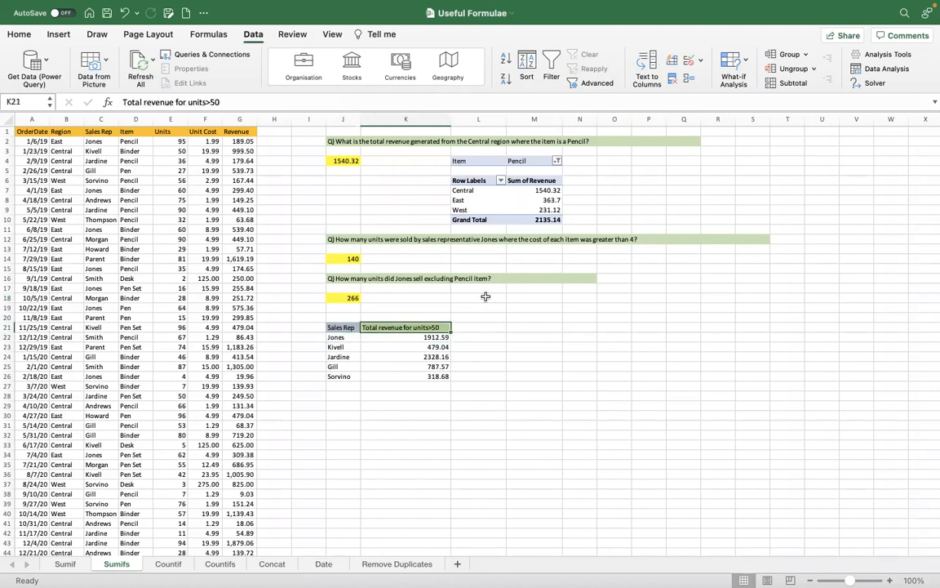
key("Down")
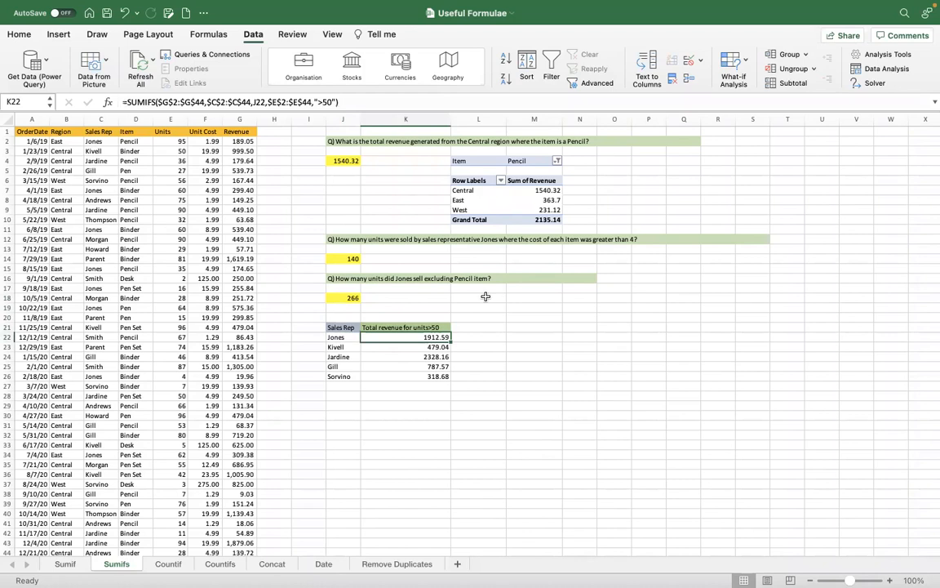
key("Down")
key("Down")
key("Down")
key("Down")
key("Up")
key("Up")
key("Up")
key("Up")
- Examine the absolute ranges, the J22 rep reference and the ">50" criterion in the K22 SUMIFS formula
left_click(392, 97)
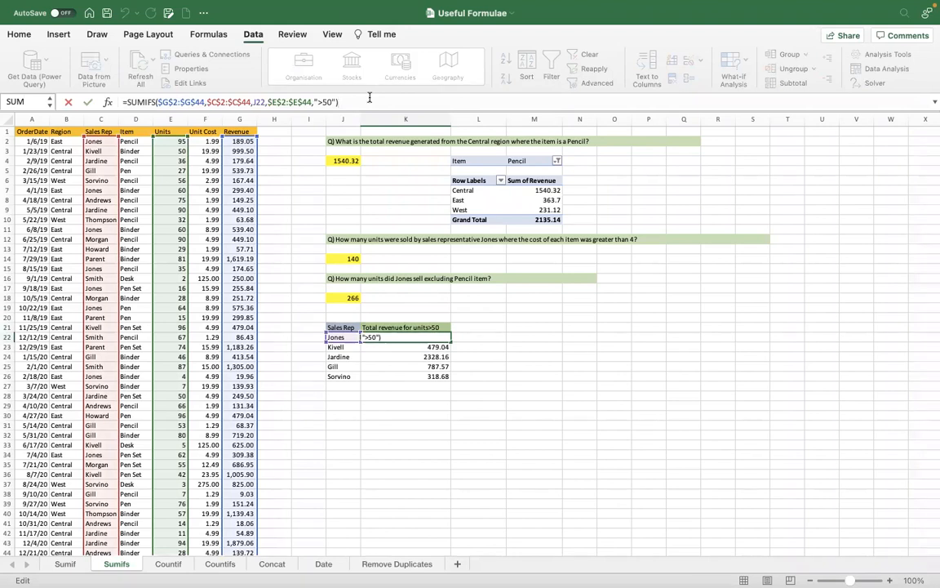
key("BackSpace")
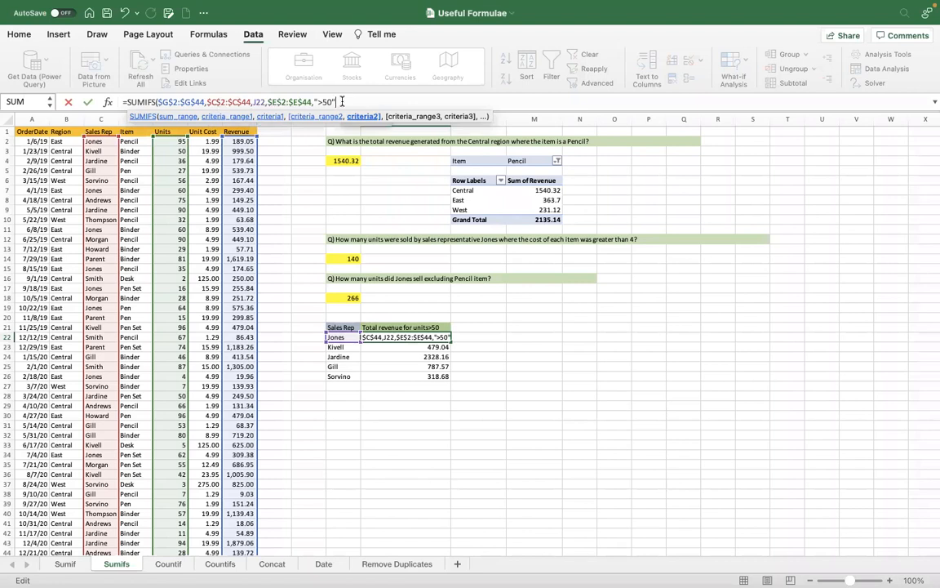
left_click_drag(160, 102, 203, 98)
key("Return")
key("Up")
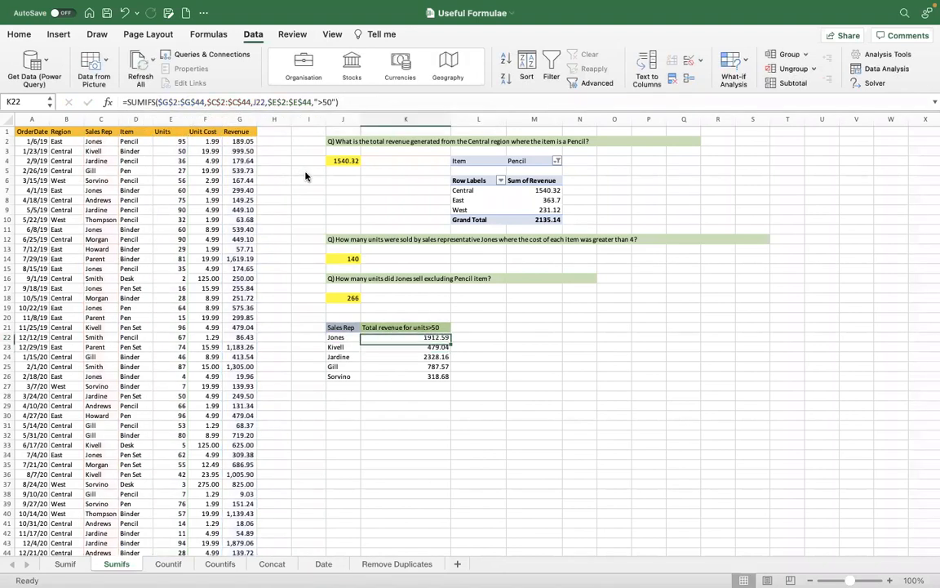
- Compare how the rep reference changes down the copied SUMIFS formulas below K22, with the sheet zoomed to 110%
key("Down")
key("Down")
key("Down")
key("Up")
key("Up")
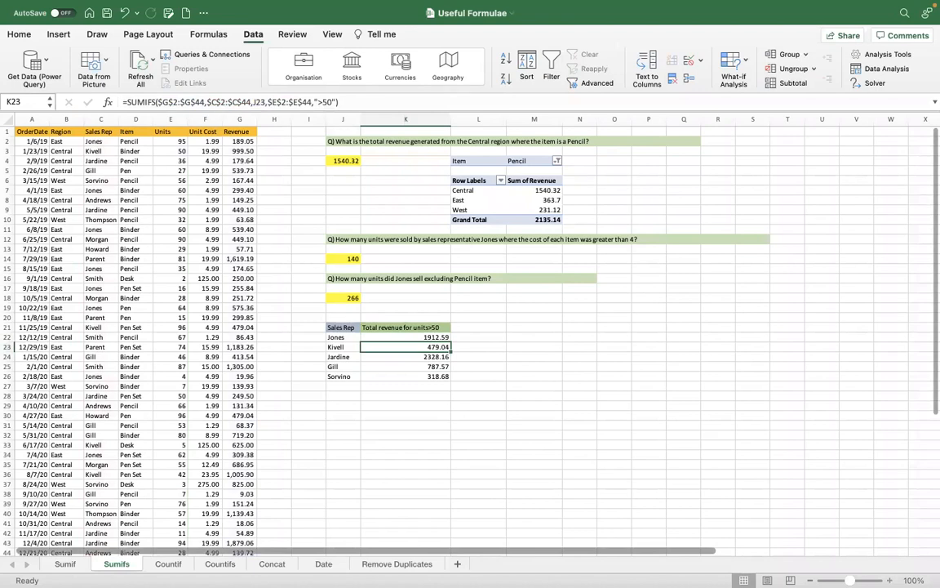
left_click(889, 581)
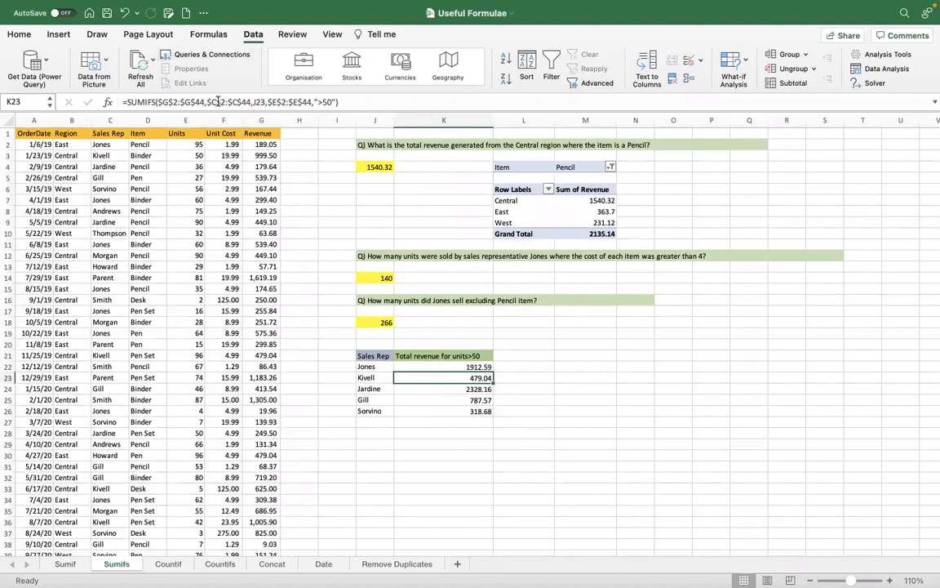
- Relate the Sales Rep column to the rep criteria in column J, and examine the ranges referenced by the K24 formula
left_click(113, 120)
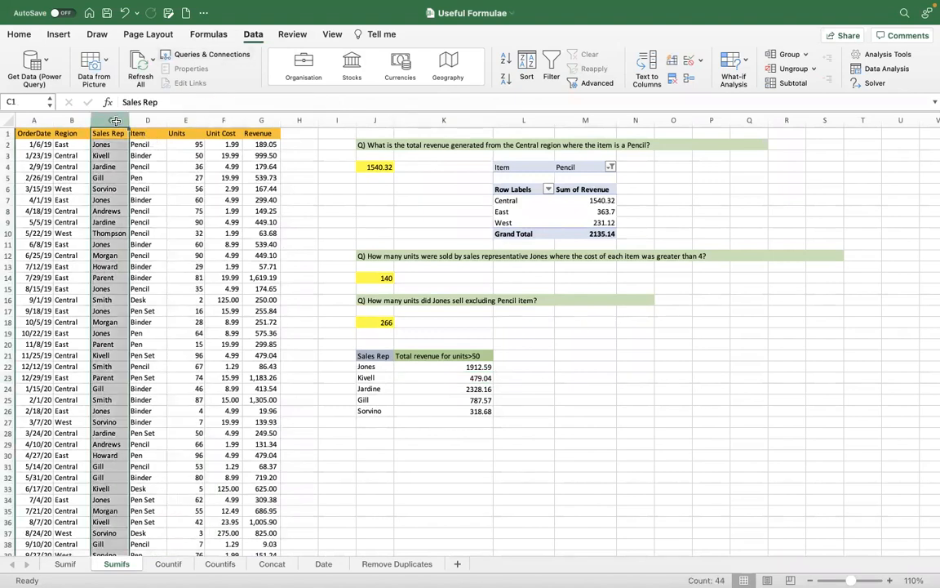
left_click(379, 376)
key("Down")
key("Down")
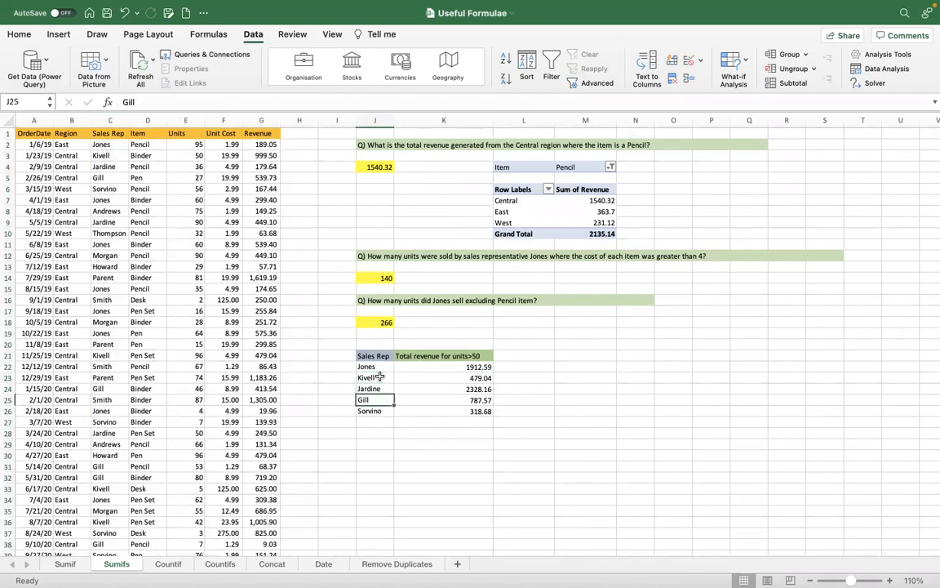
key("Down")
key("Right")
key("Up")
key("Up")
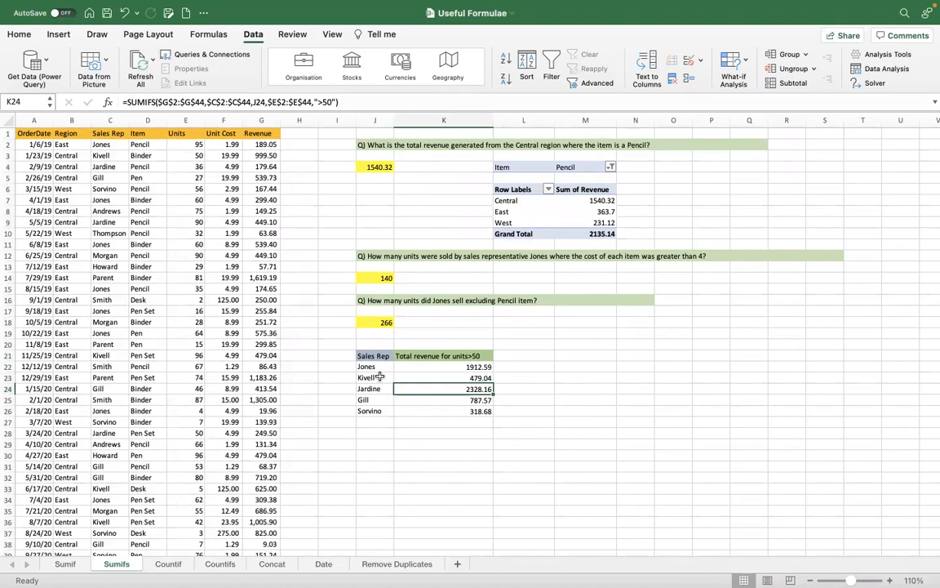
key("Left")
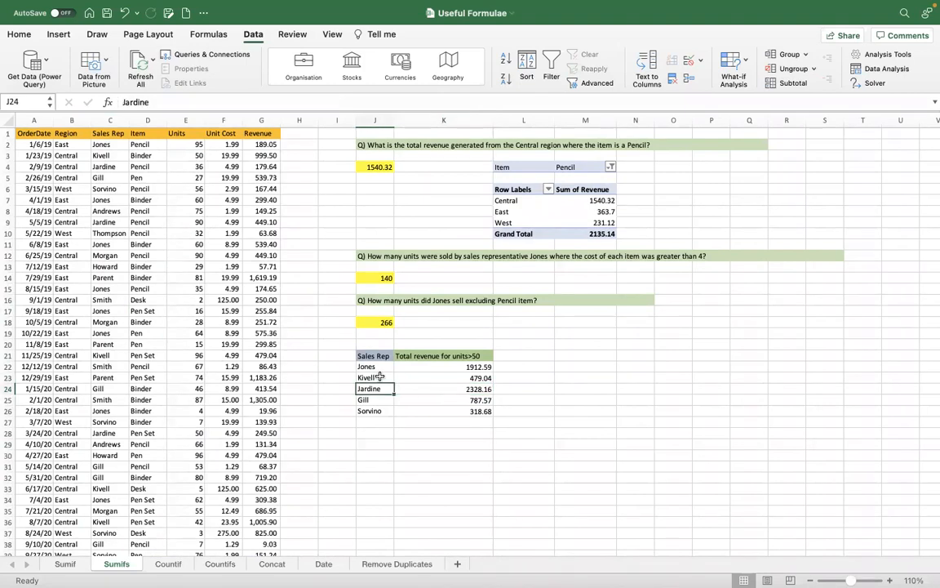
key("Right")
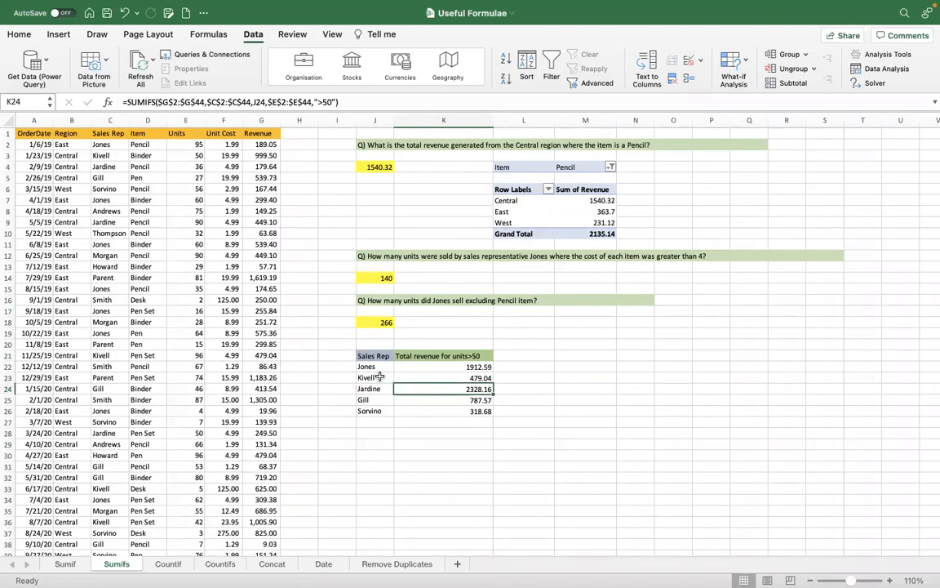
left_click(335, 102)
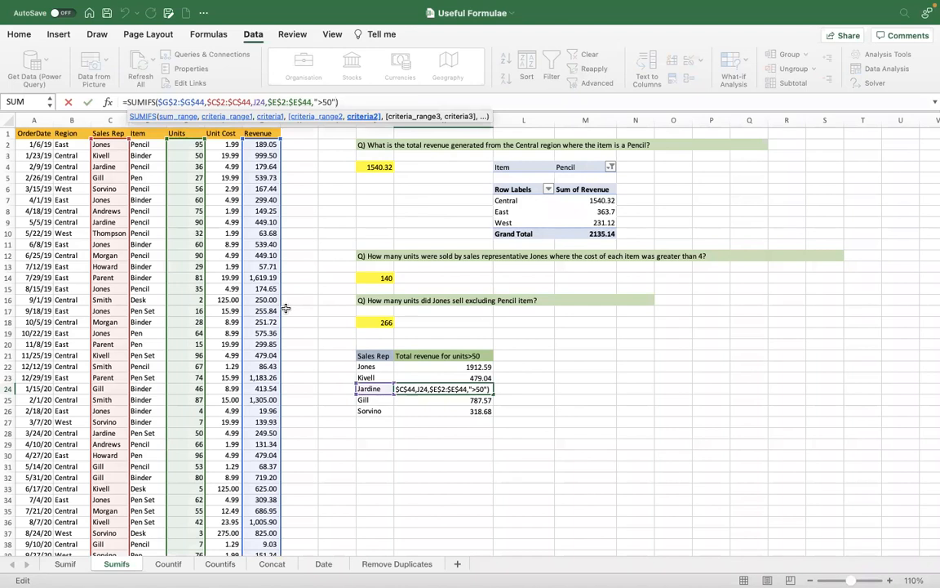
key("ctrl+Return")
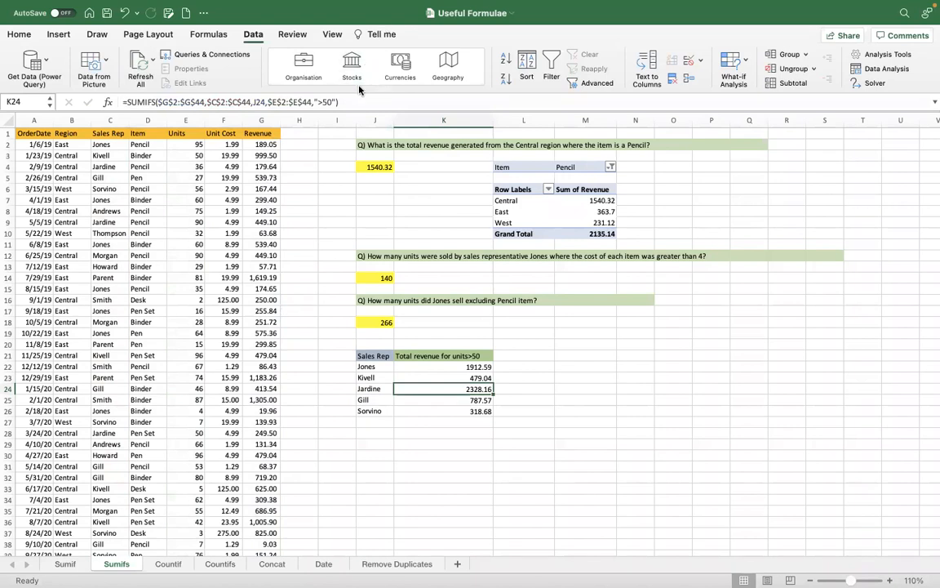
- Open the Countif sheet and widen column K to fit its question text
left_click(168, 564)
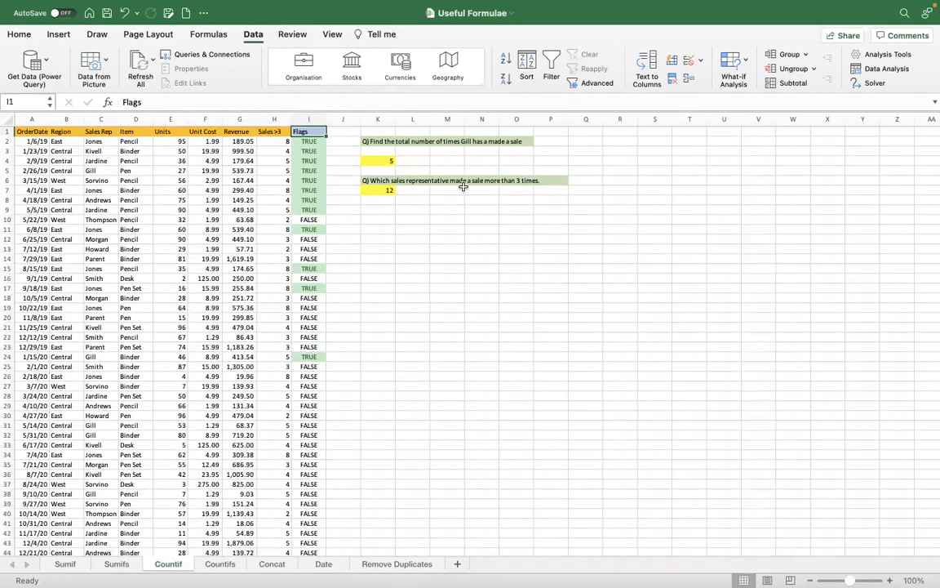
left_click(392, 166)
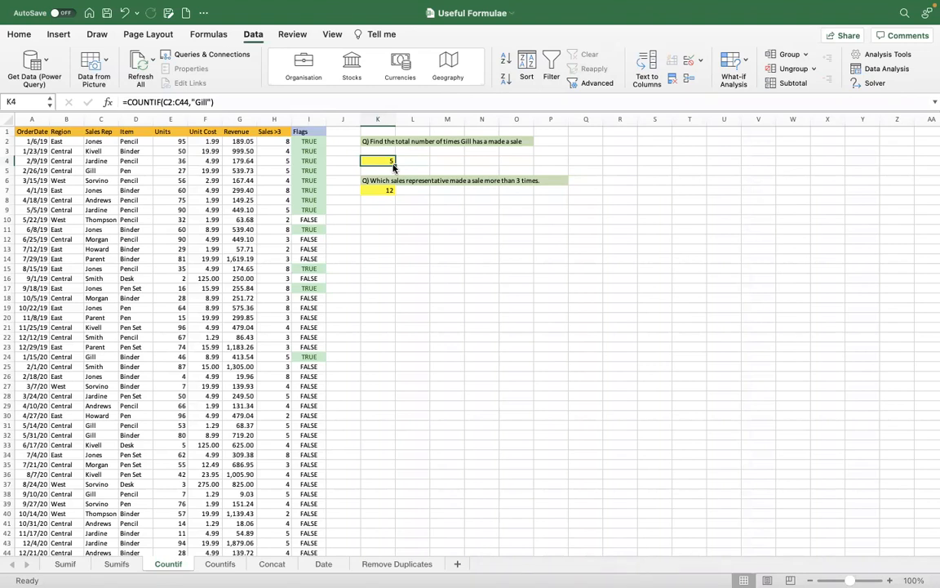
left_click(285, 121)
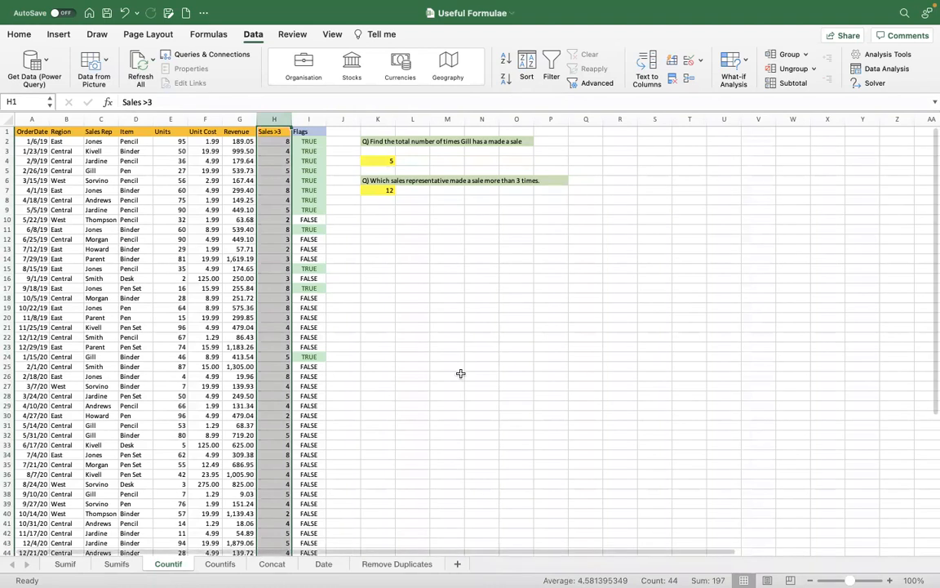
left_click(382, 163)
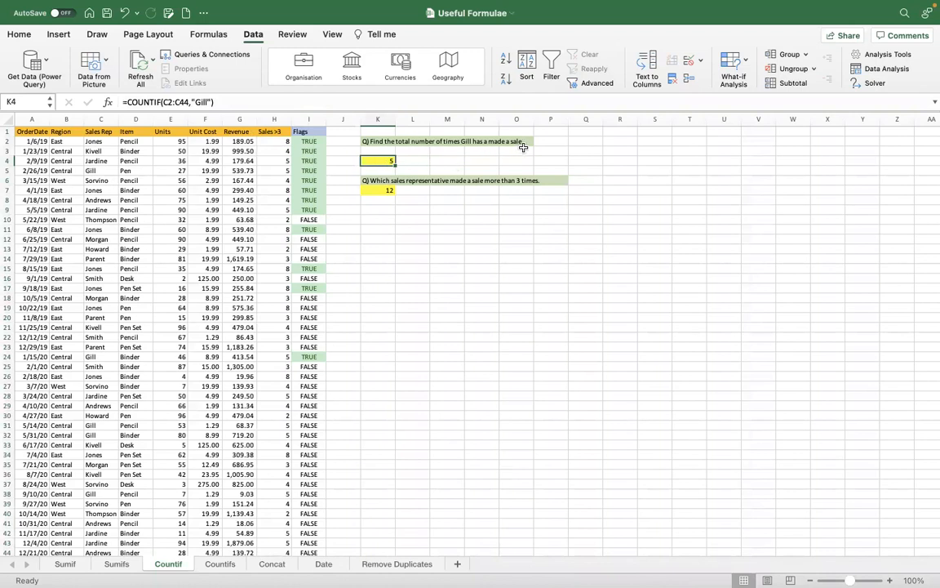
double_click(395, 119)
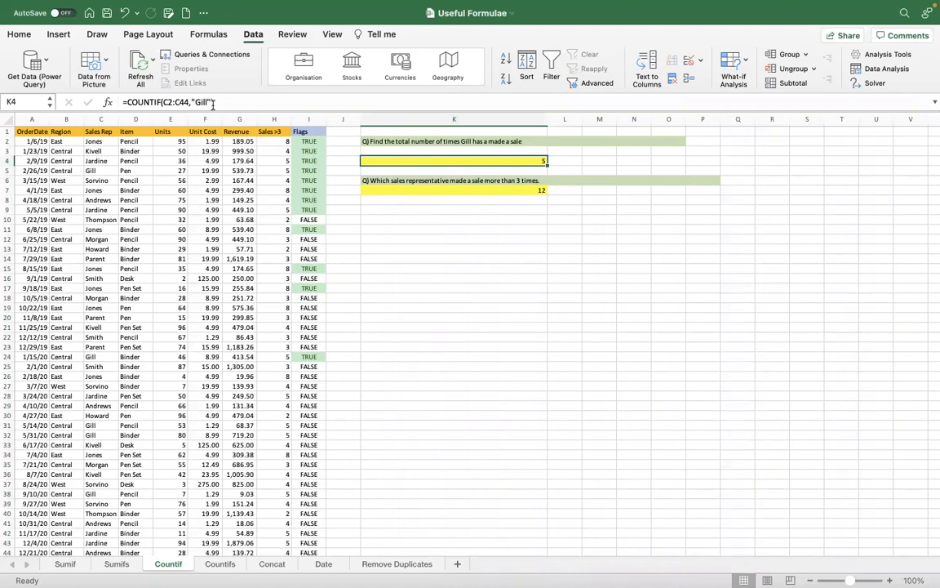
- Examine the COUNTIF formula in K4 that counts one sales rep's sales over the range C2:C44
left_click(224, 102)
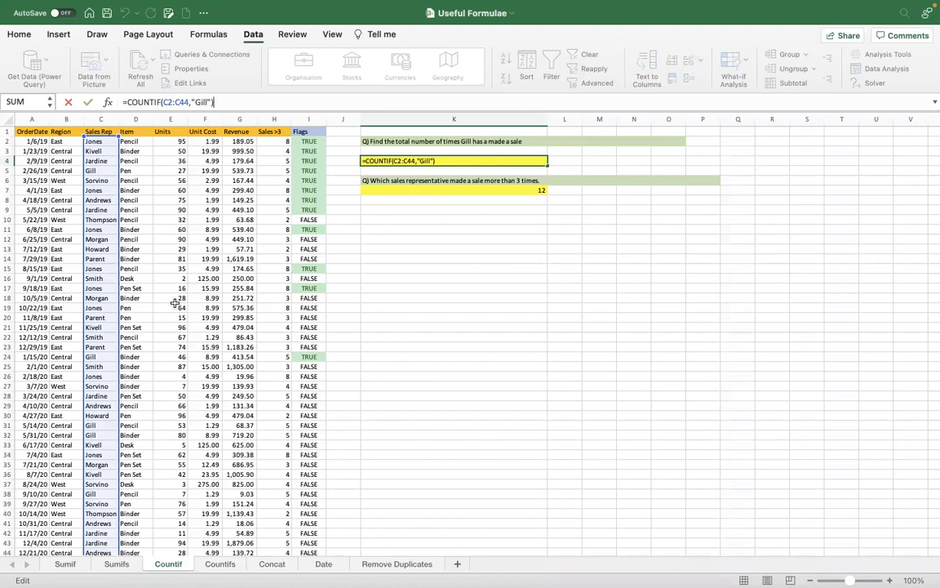
key("Return")
key("Up")
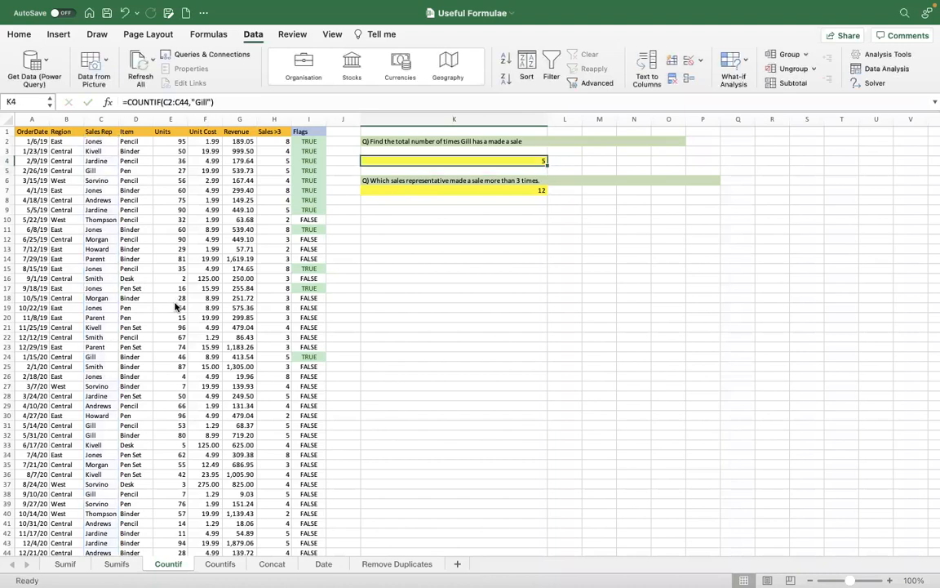
- Examine the COUNTIF formula in K7 and relate its "True" criterion to the Flags column
left_click(439, 192)
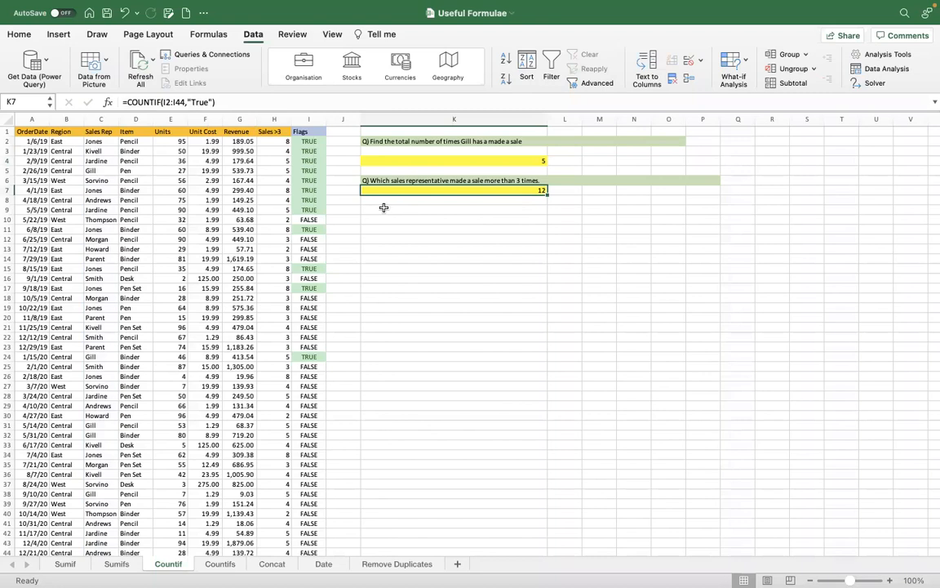
left_click(314, 142)
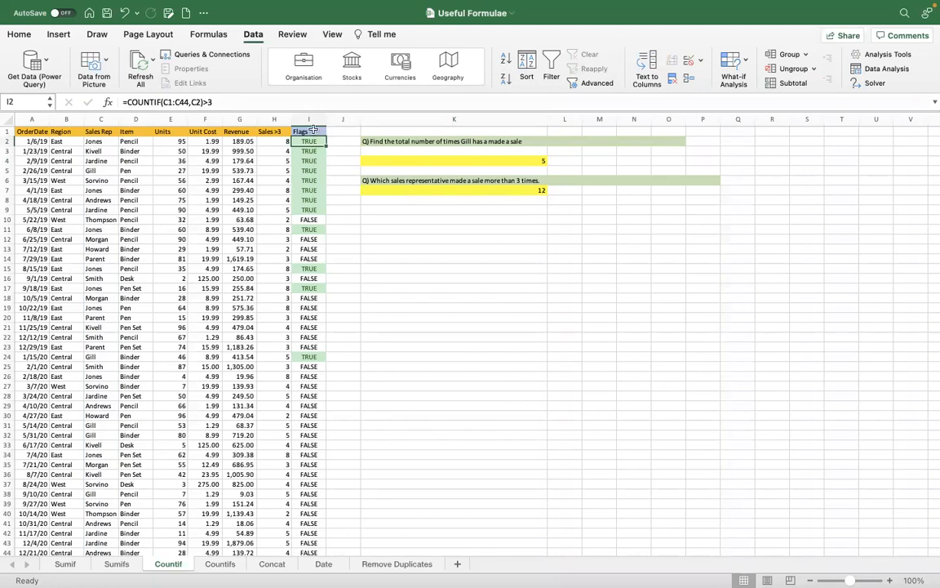
left_click(312, 131)
left_click(313, 117)
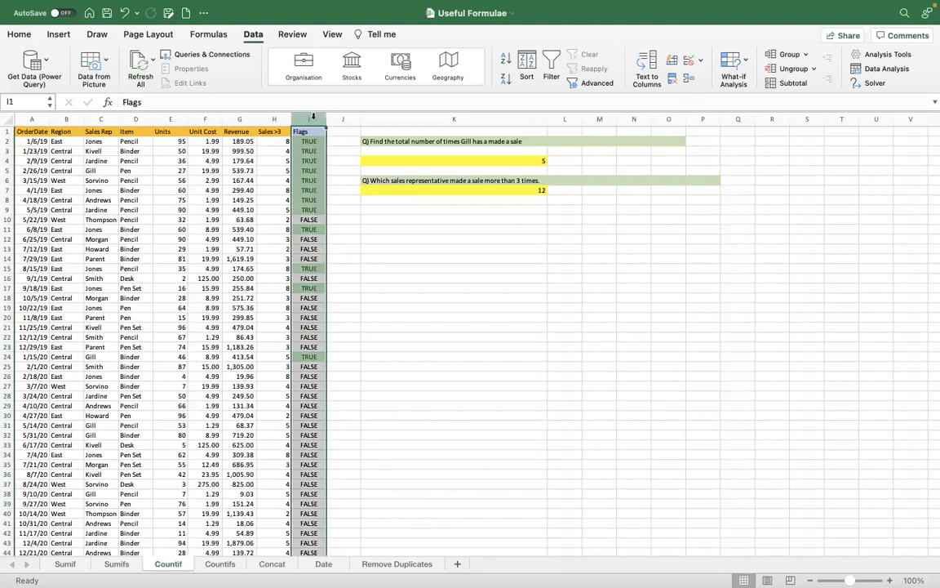
left_click(116, 564)
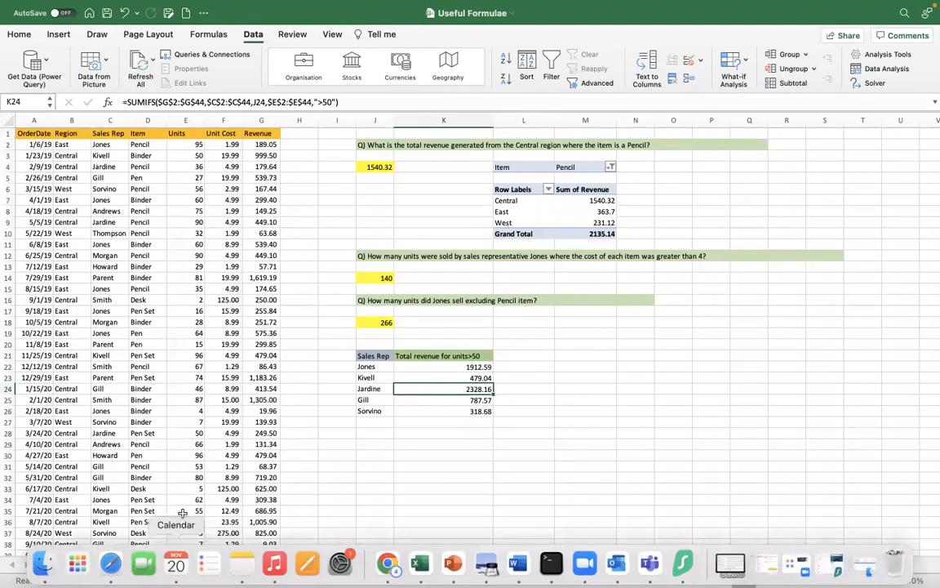
left_click(172, 569)
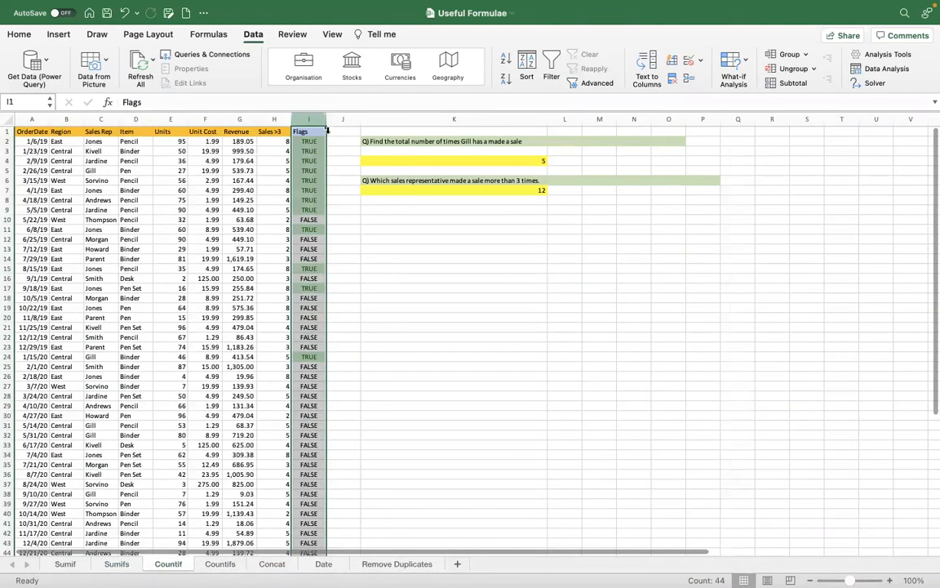
- Examine the range, criterion and >3 comparison in the COUNTIF formula of flag cell I2
left_click(307, 132)
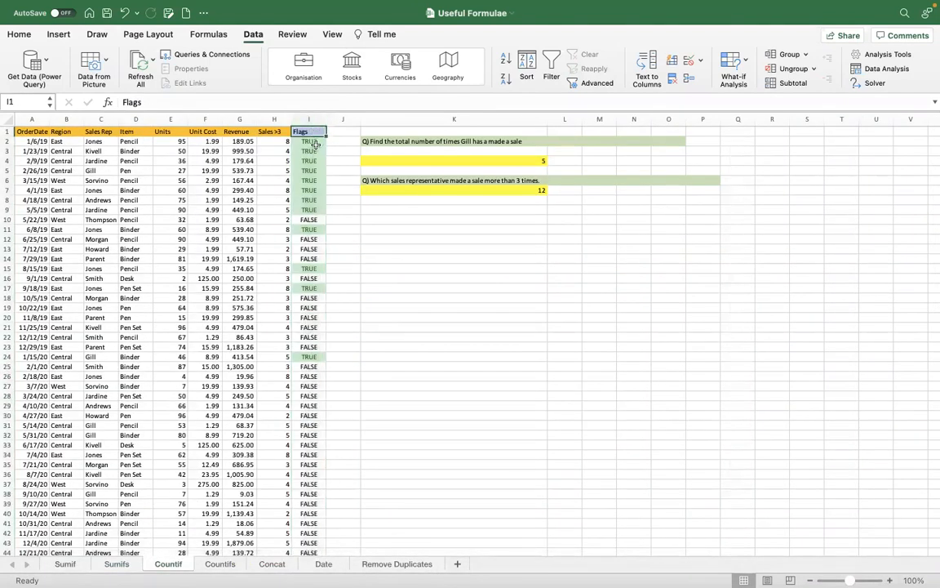
left_click(314, 143)
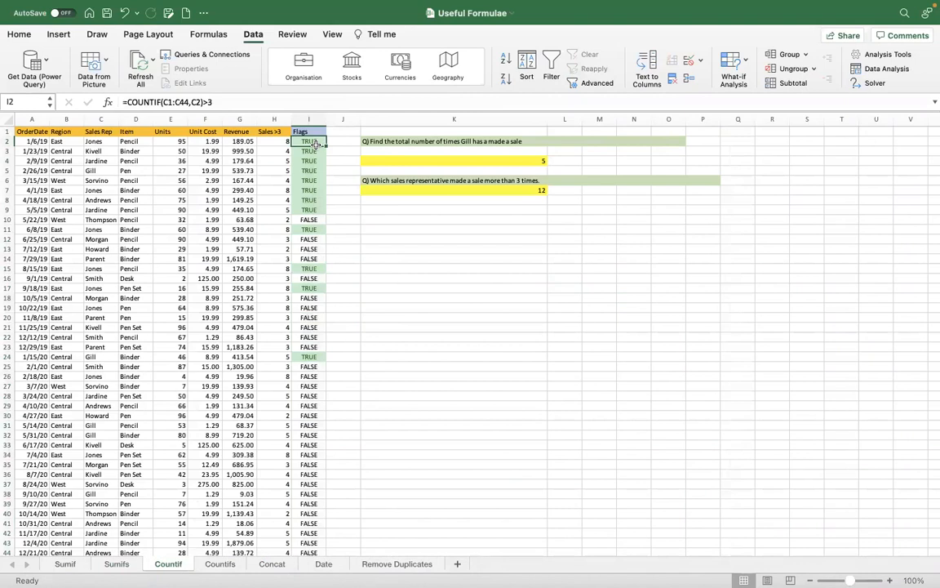
left_click(217, 102)
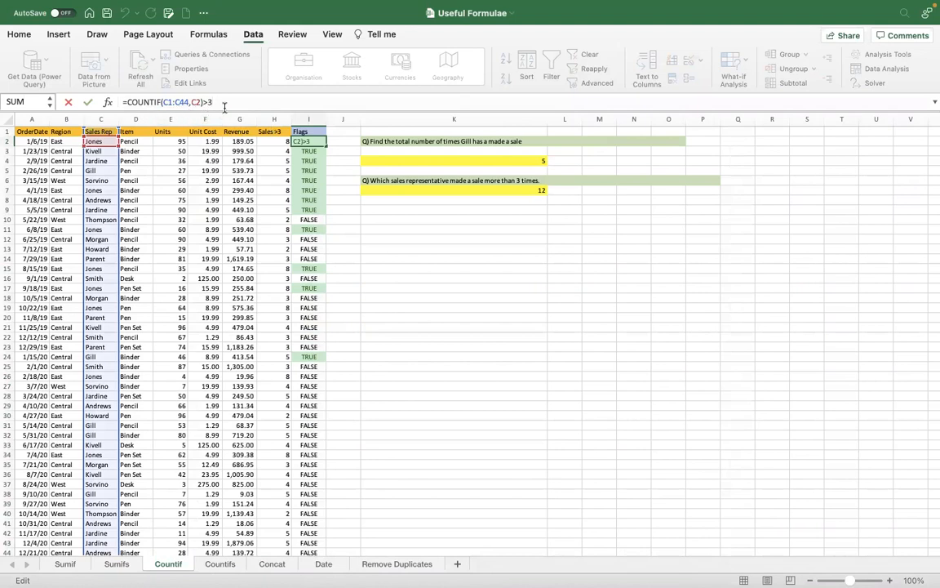
left_click(163, 102)
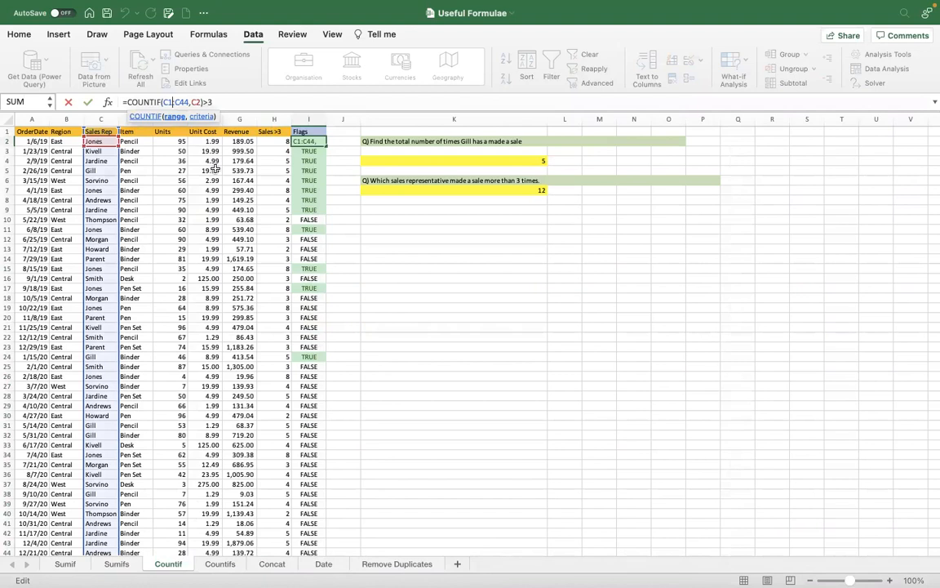
left_click(262, 100)
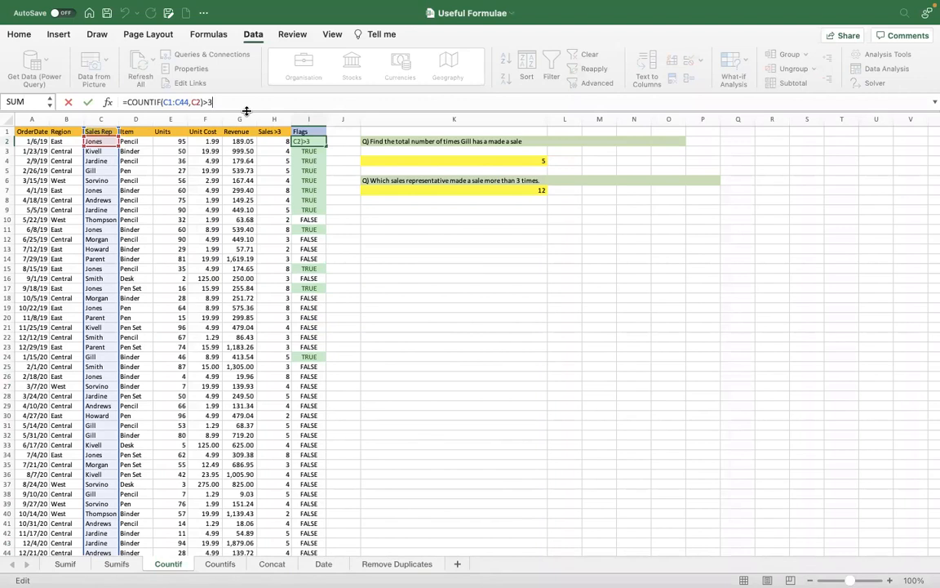
key("Return")
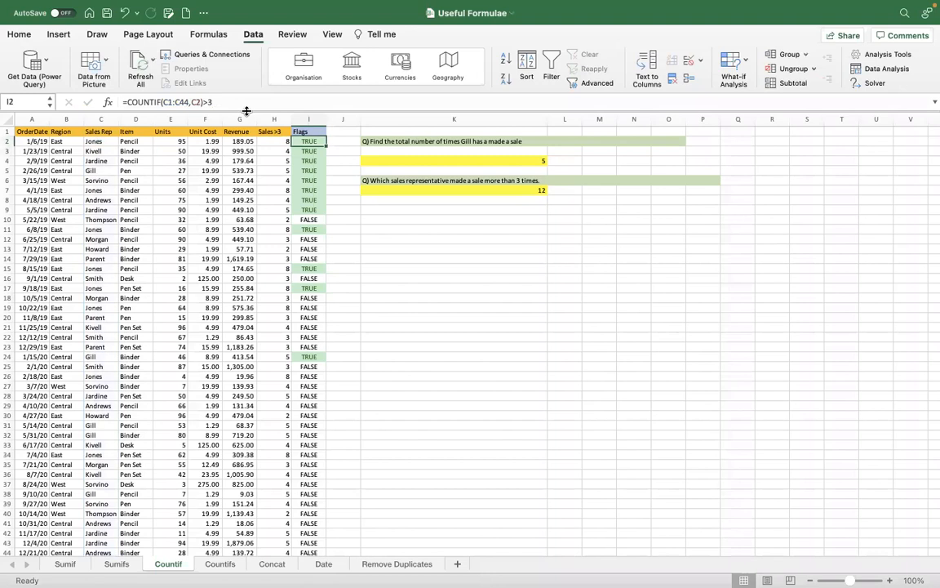
- Compare how the references shift down the copied flag formulas from I2 to I15
key("Down")
key("Down")
key("Down")
key("Down")
key("Down")
key("Down")
key("Down")
key("Down")
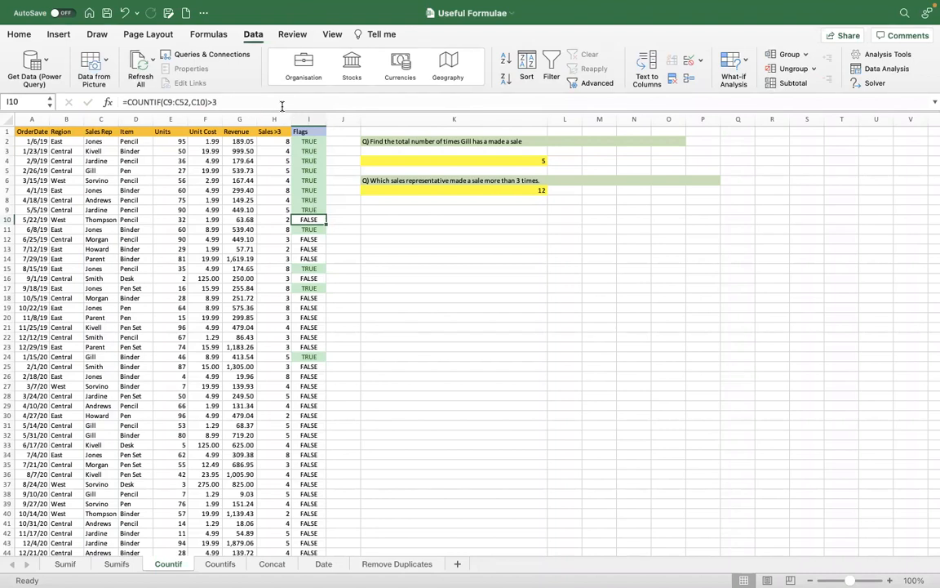
key("Down")
key("Down")
key("Down")
key("Down")
key("Down")
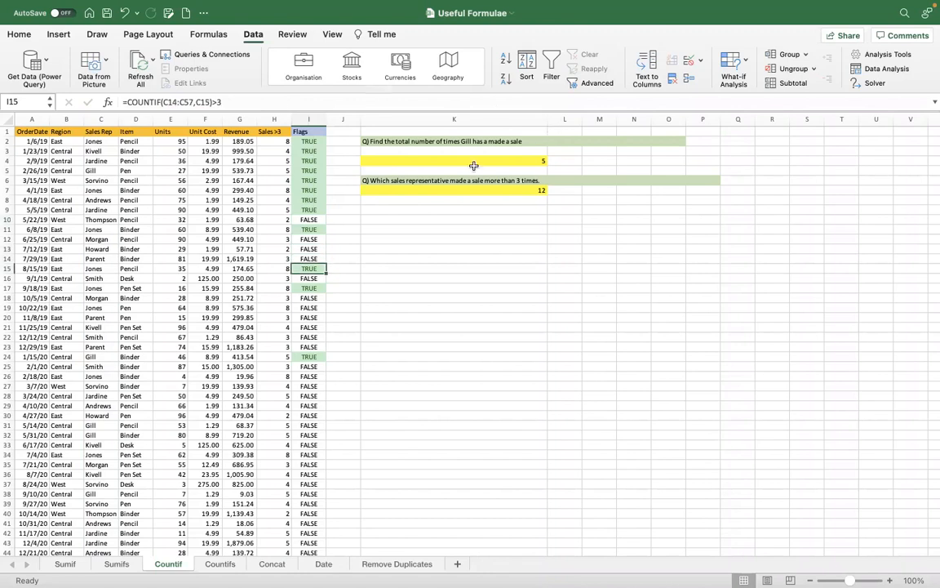
- Relate the count formula in K7 to the whole Flags column once more
left_click(447, 193)
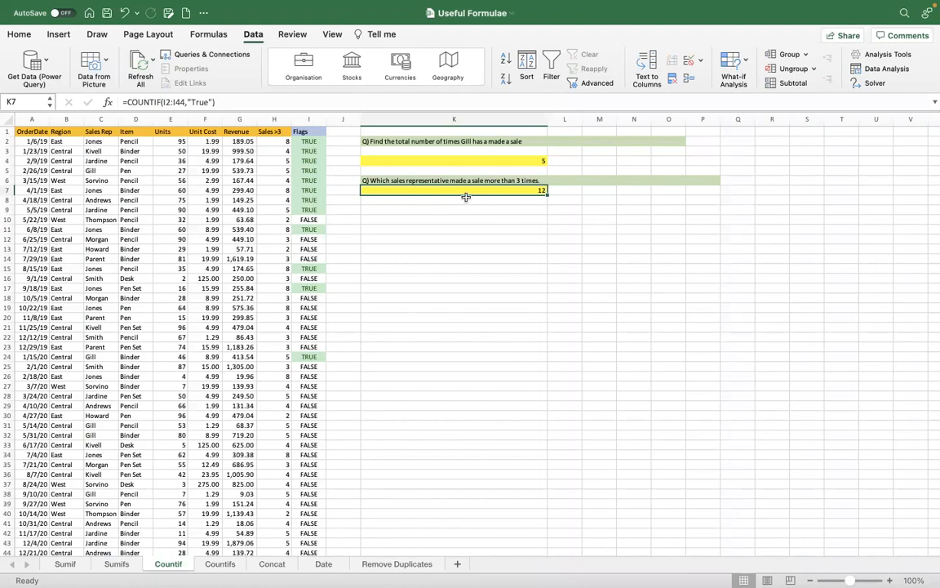
left_click(304, 119)
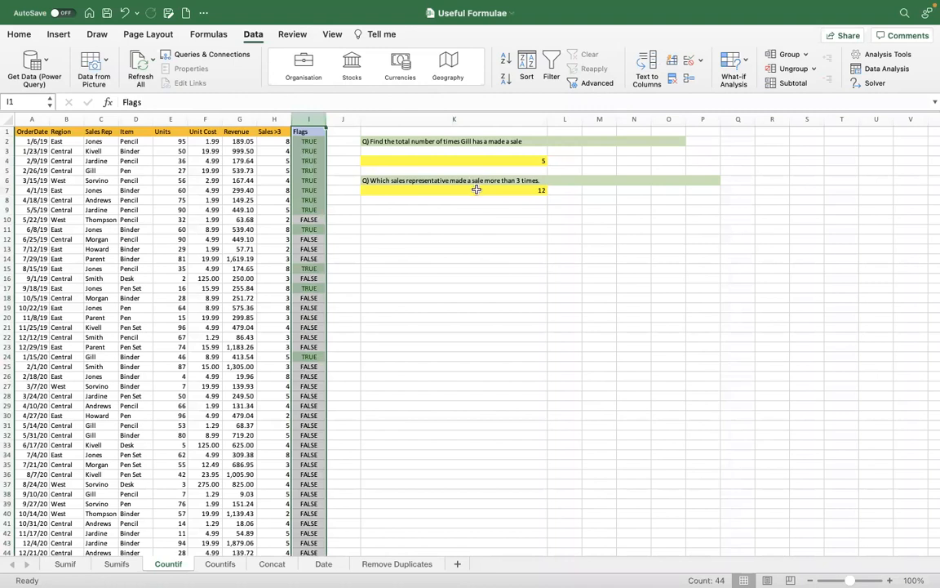
left_click(475, 189)
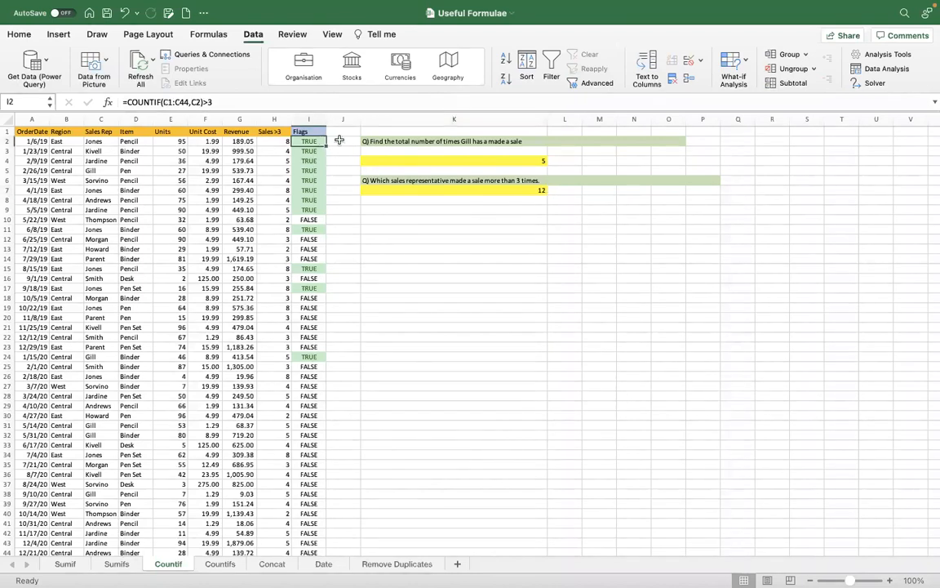
- Enter =IF(I2=True,C2,"No Name") in J2 to return the sales rep for each true flag
left_click(340, 141)
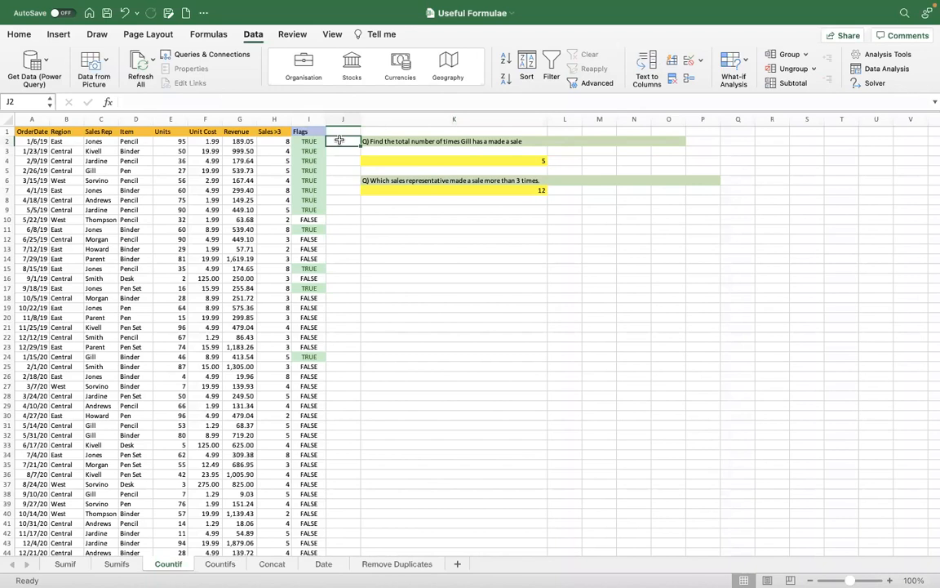
type("=i")
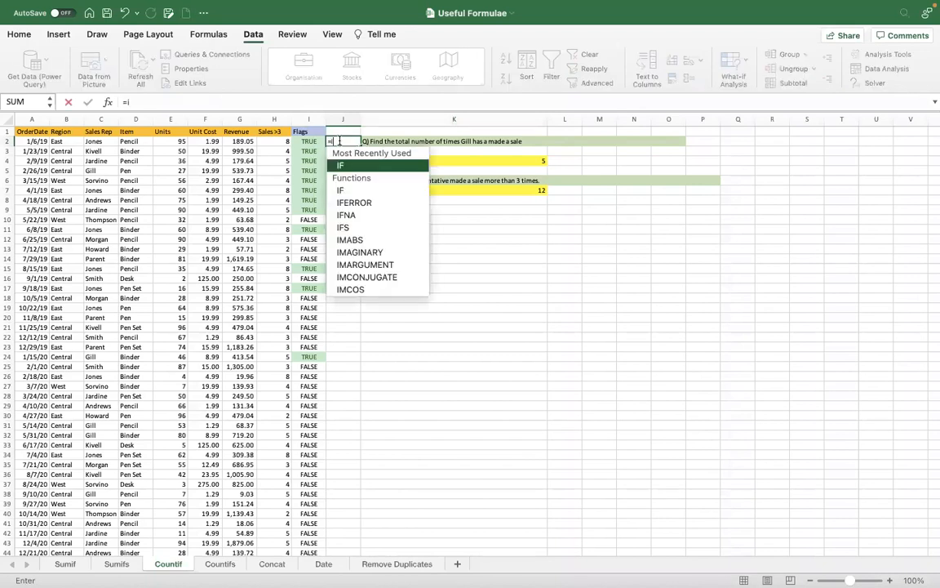
type("f(I")
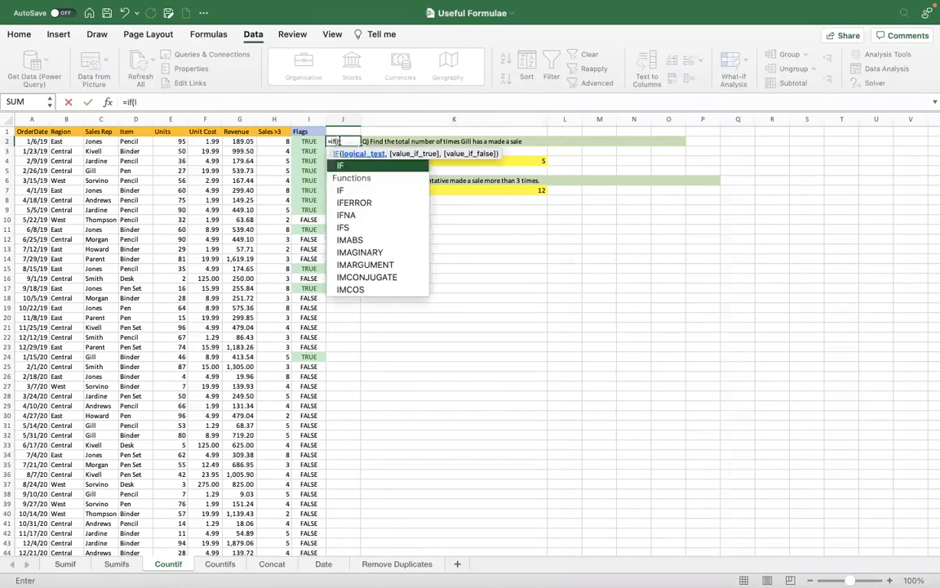
type("2=True")
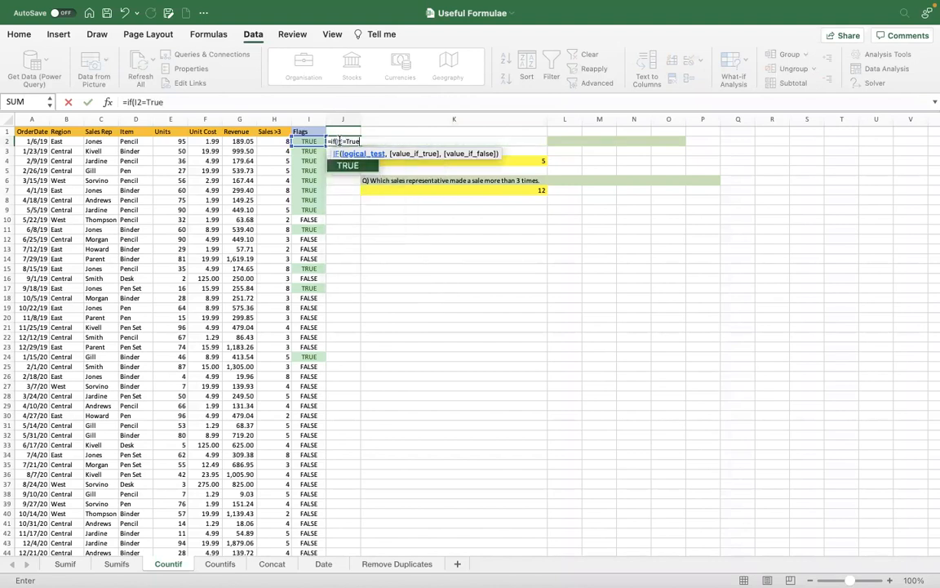
type(",")
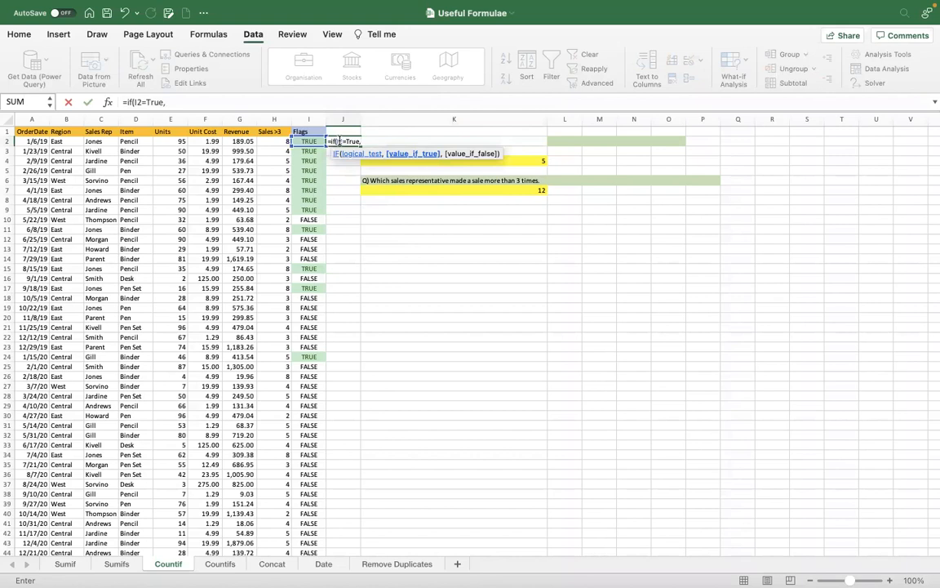
type("C2")
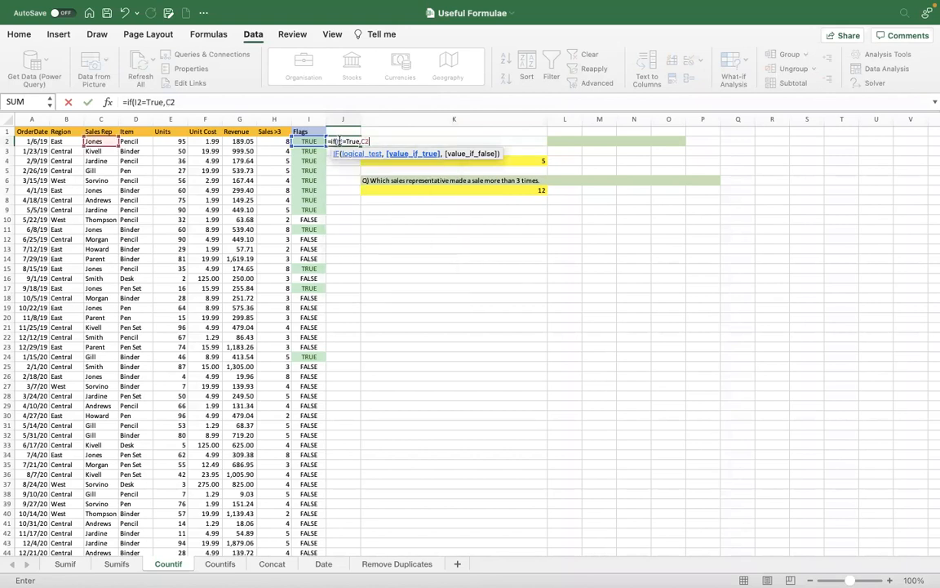
type(",")
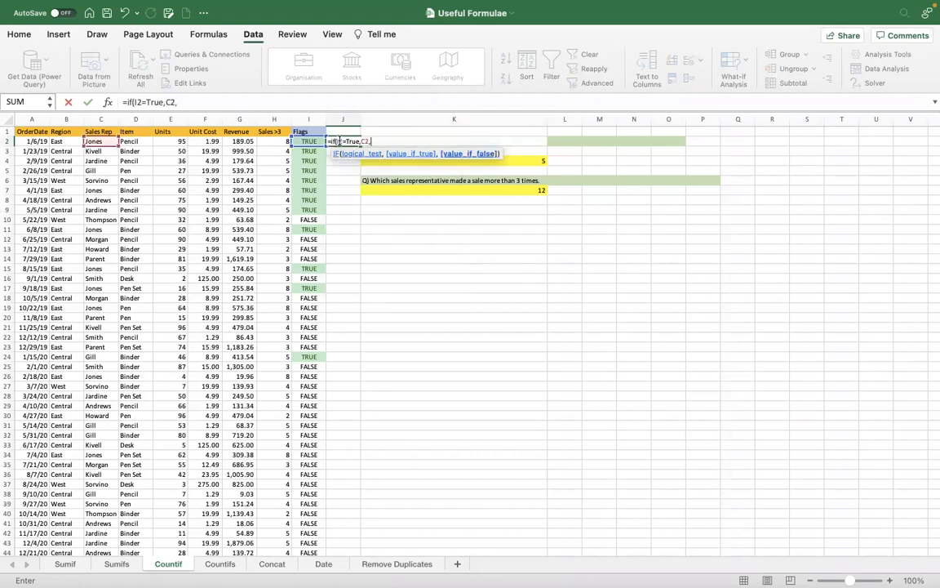
type("\"No Name\")")
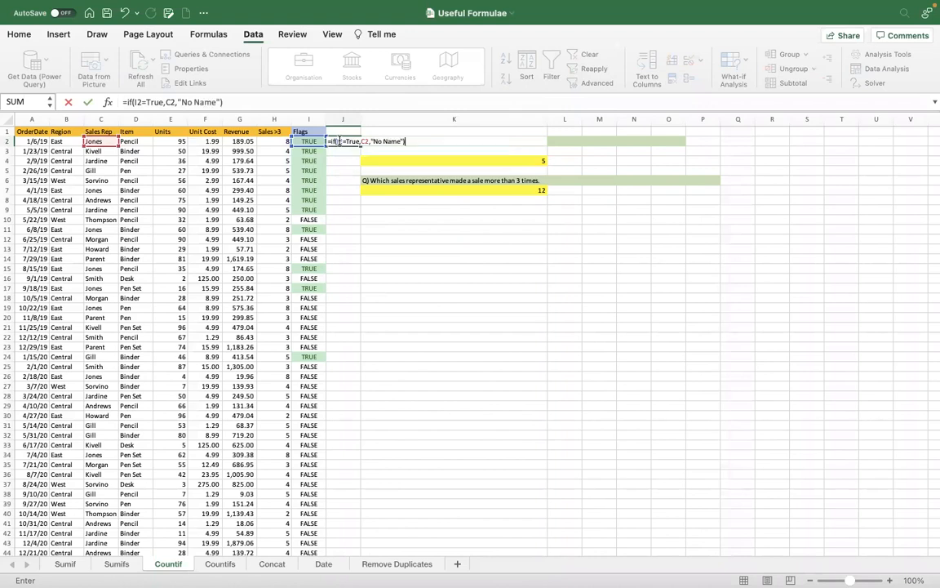
key("Return")
- Widen column J and fill the J2 IF formula down alongside the sales data
left_click(349, 141)
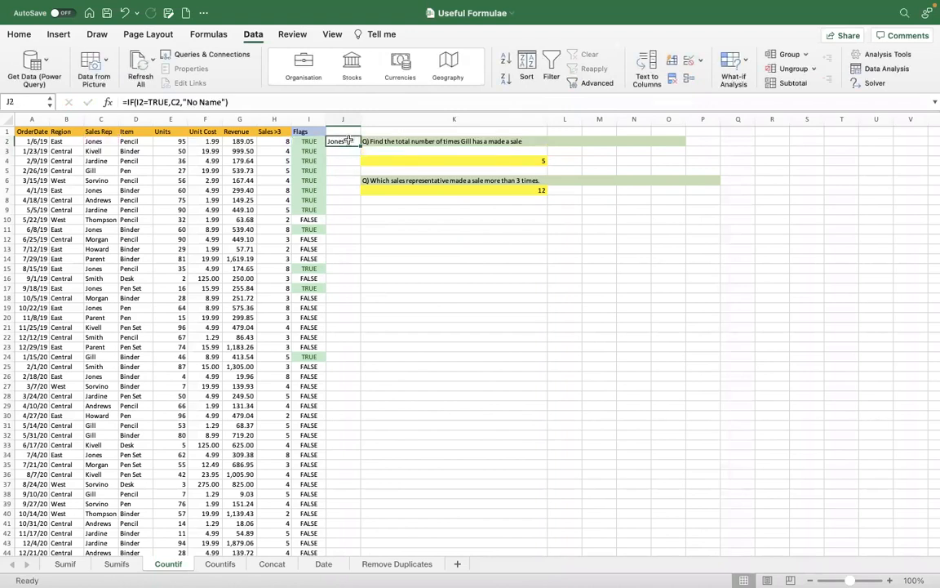
left_click_drag(361, 120, 395, 121)
left_click(311, 142)
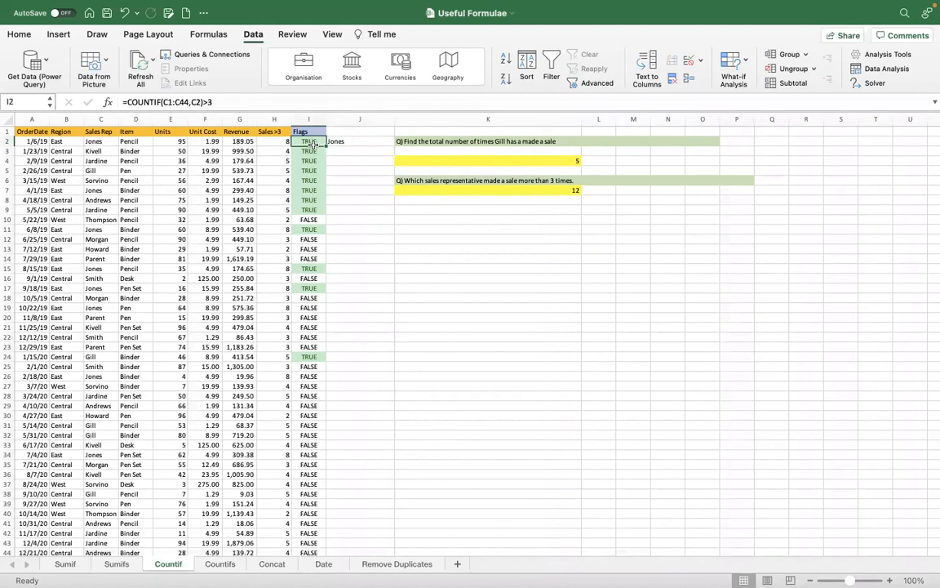
left_click(361, 143)
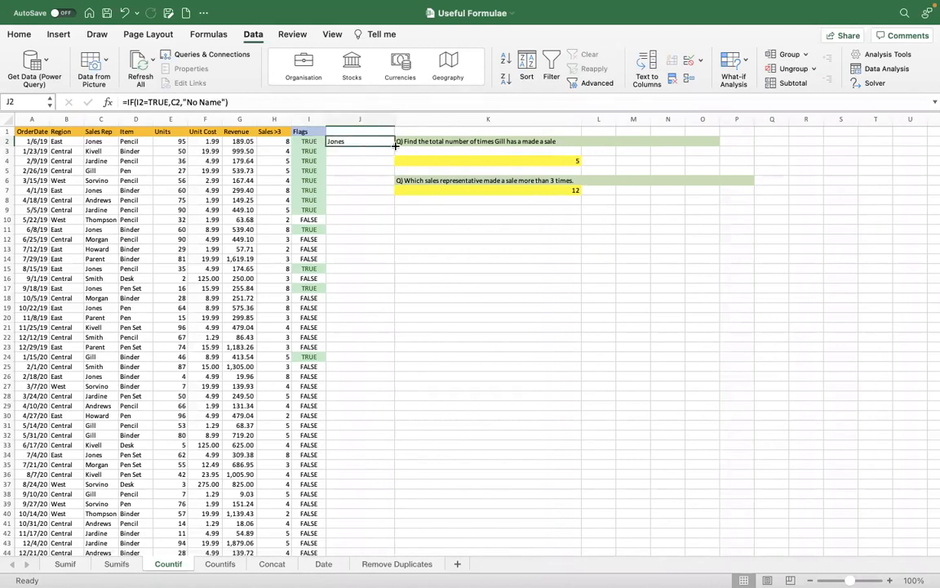
double_click(395, 146)
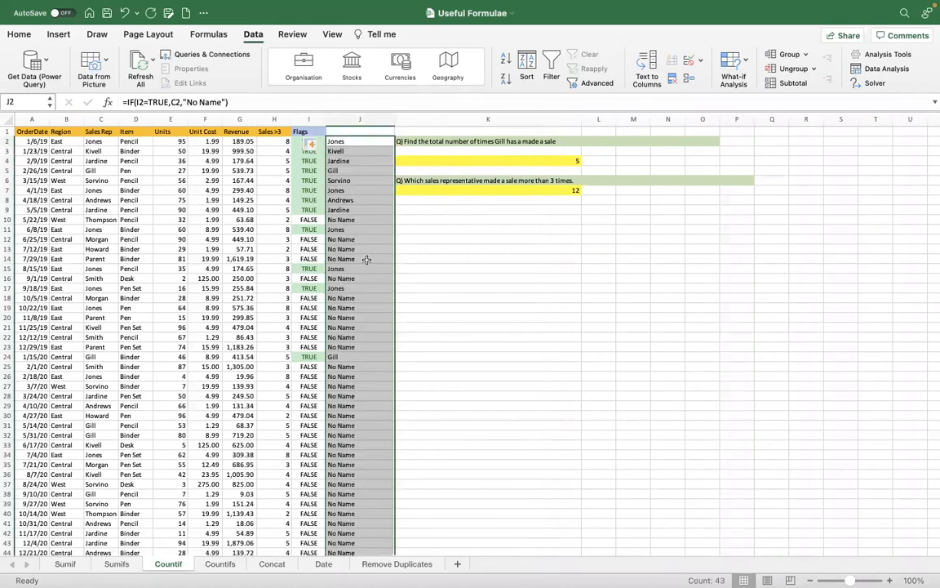
- Check the copied IF formulas in column J from J10 to J16 against their flags
left_click(349, 221)
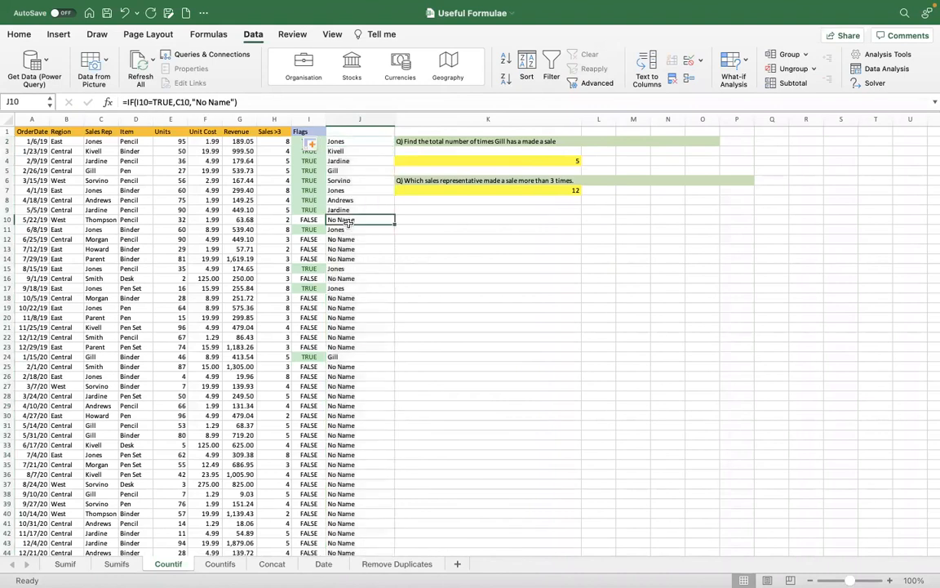
key("Down")
key("Down")
key("Down")
key("Down")
key("Down")
key("Down")
key("Down")
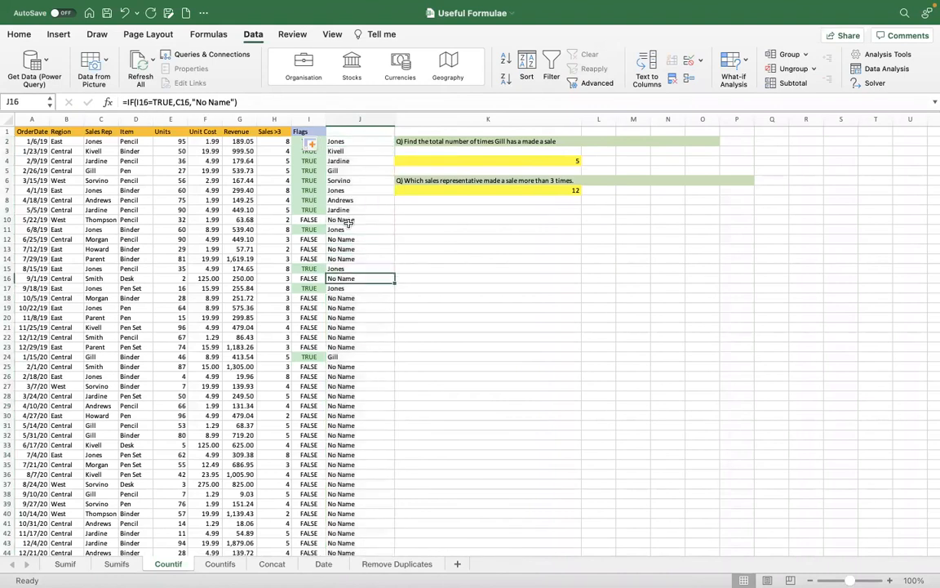
left_click(554, 190)
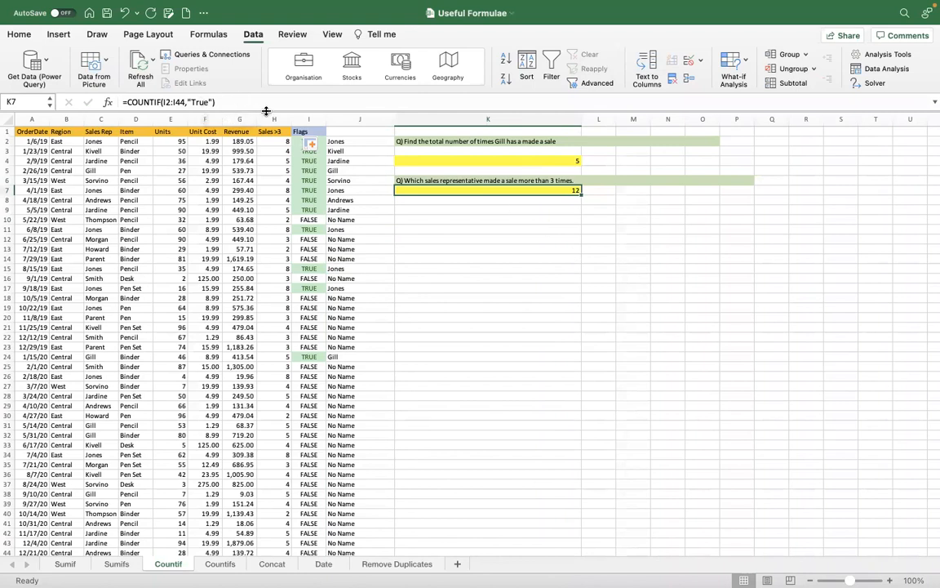
left_click(240, 98)
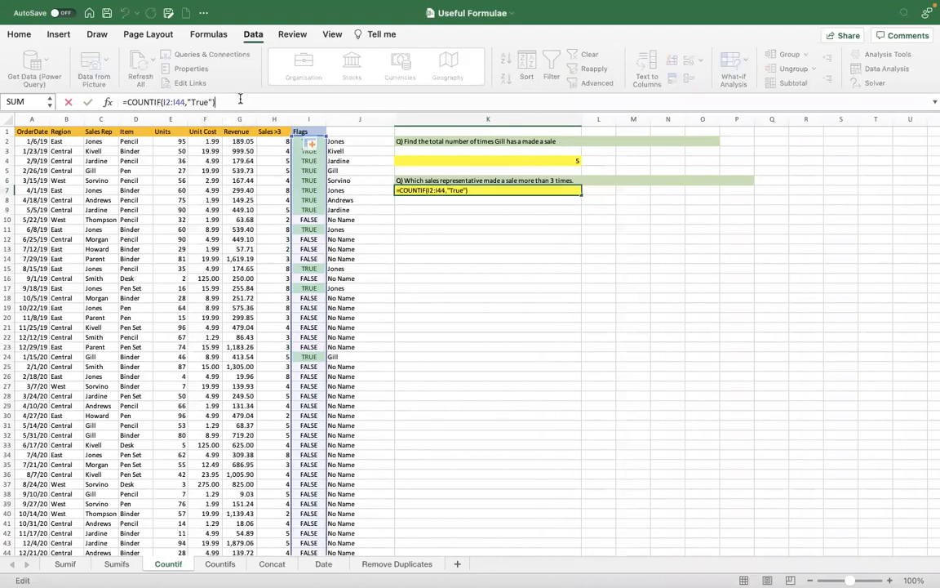
key("shift+Left")
key("shift+Left")
key("shift+Left")
key("shift+Left")
key("shift+Left")
key("shift+Left")
key("shift+Left")
key("shift+Left")
key("shift+Left")
key("shift+Left")
key("shift+Left")
key("shift+Left")
key("shift+Left")
key("shift+Left")
key("shift+Left")
key("shift+Left")
key("shift+Left")
key("shift+Left")
key("shift+Left")
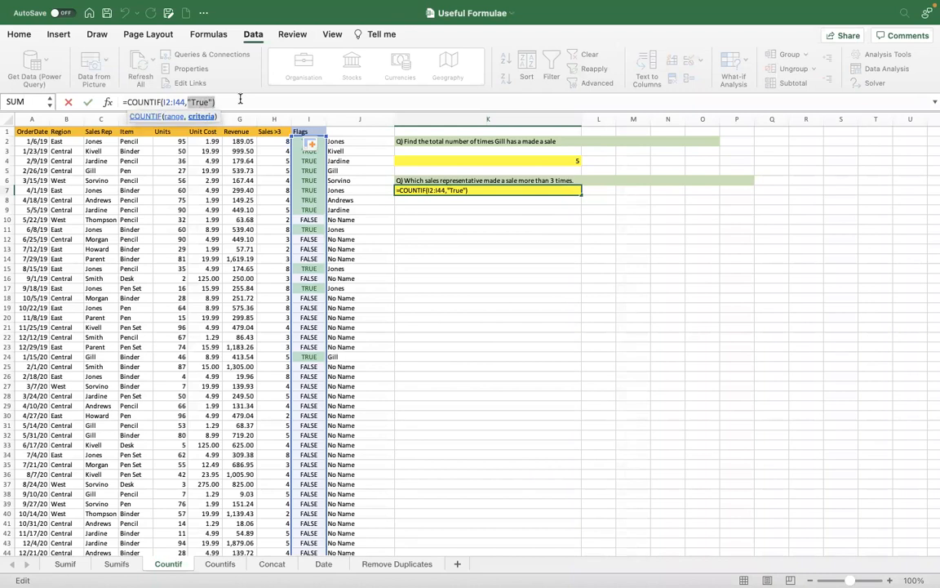
key("shift+Left")
key("shift+Left")
key("shift+Left")
key("shift+Left")
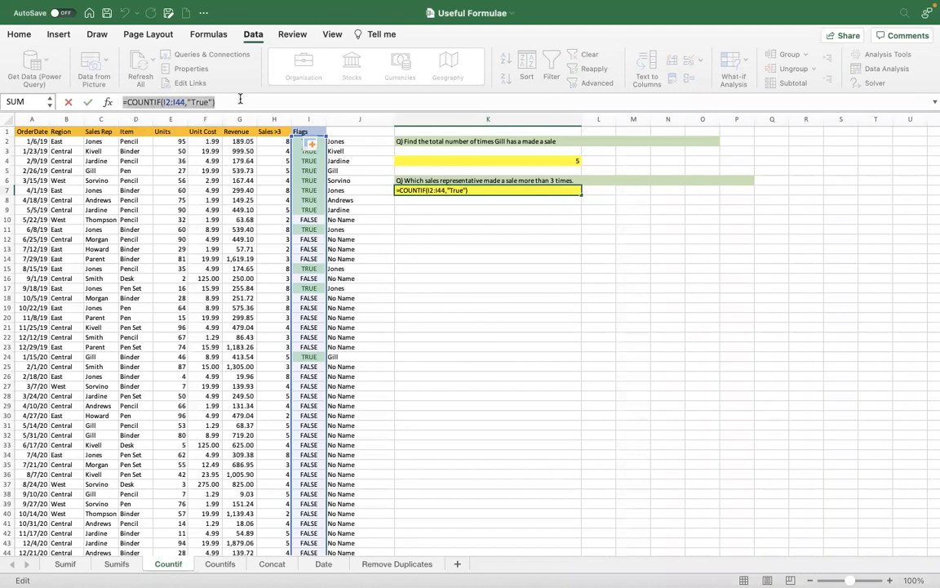
type("=")
left_click(464, 209)
key("Escape")
left_click(464, 209)
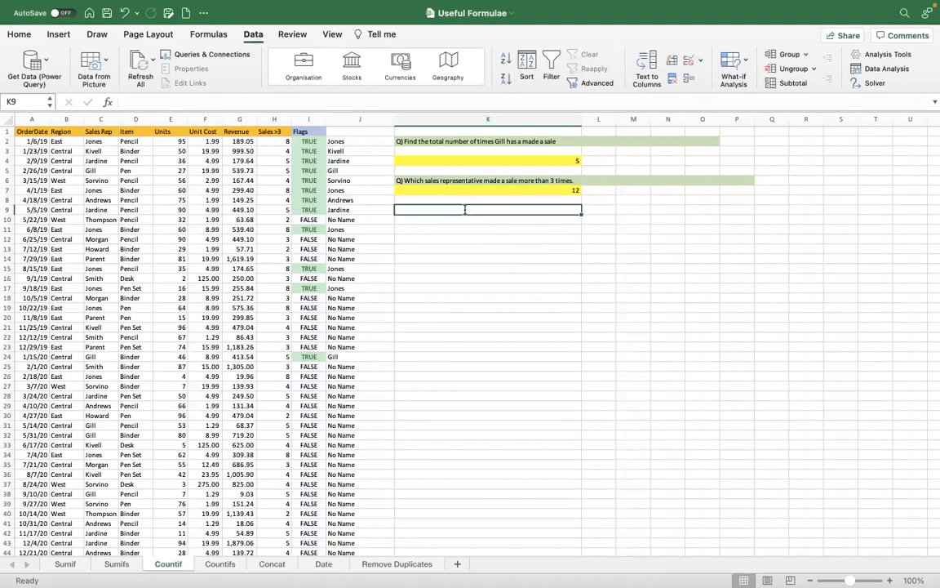
- Enter =COUNTIF(J2:J44,"<>No Name") in K9 to count the rows that return a sales rep's name
type("=COUNTIF(I2:I44\tTrue)")
left_click(235, 102)
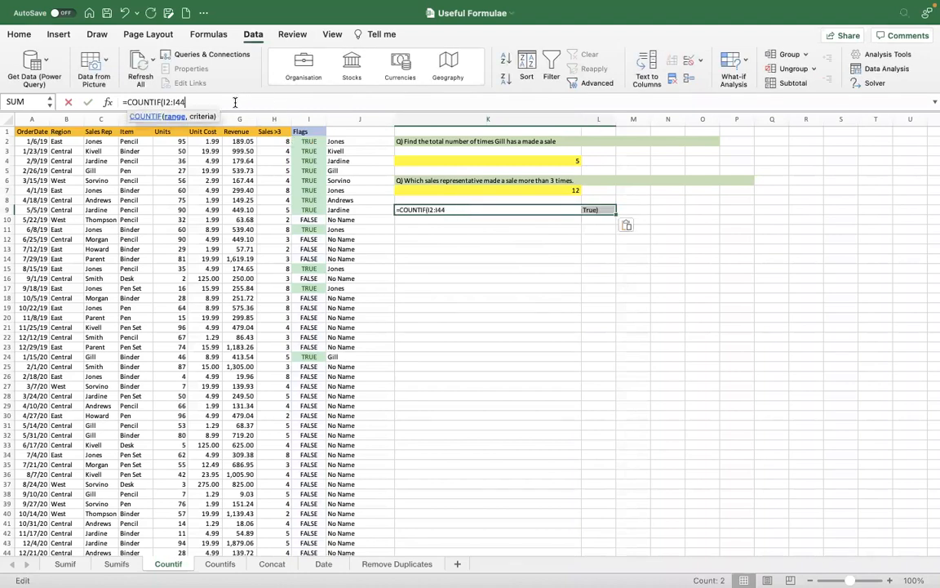
key("BackSpace")
key("BackSpace")
key("BackSpace")
key("BackSpace")
key("BackSpace")
key("BackSpace")
type("J2:JK")
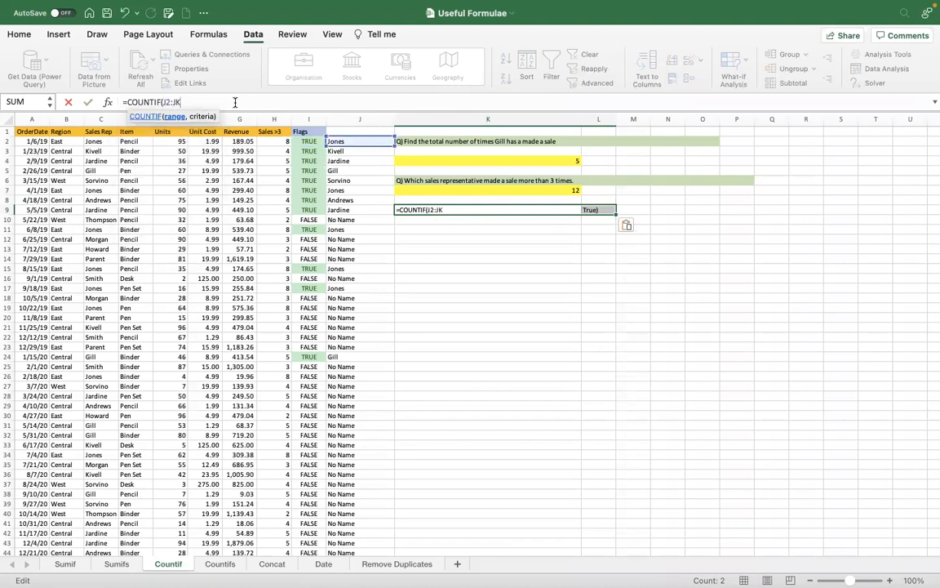
key("BackSpace")
type("44,")
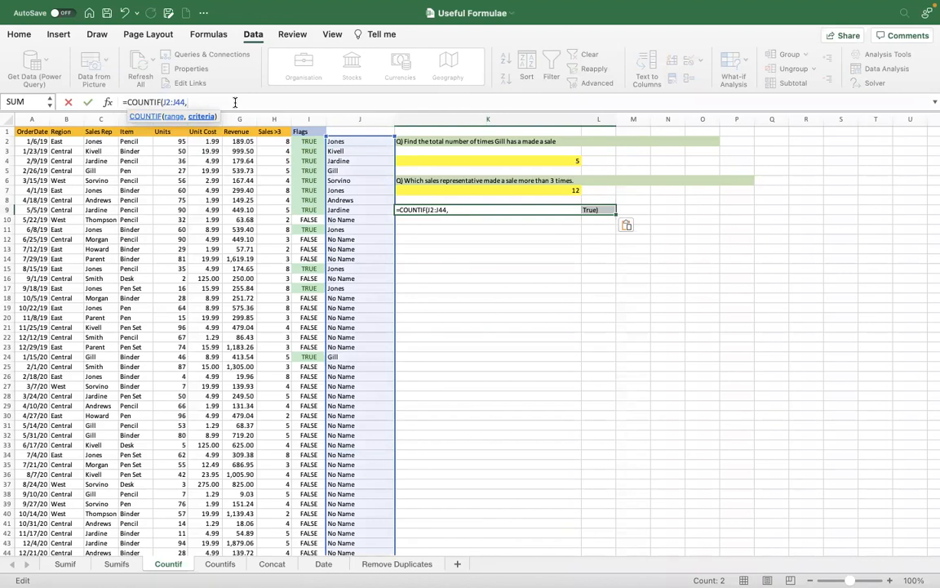
type("<>N")
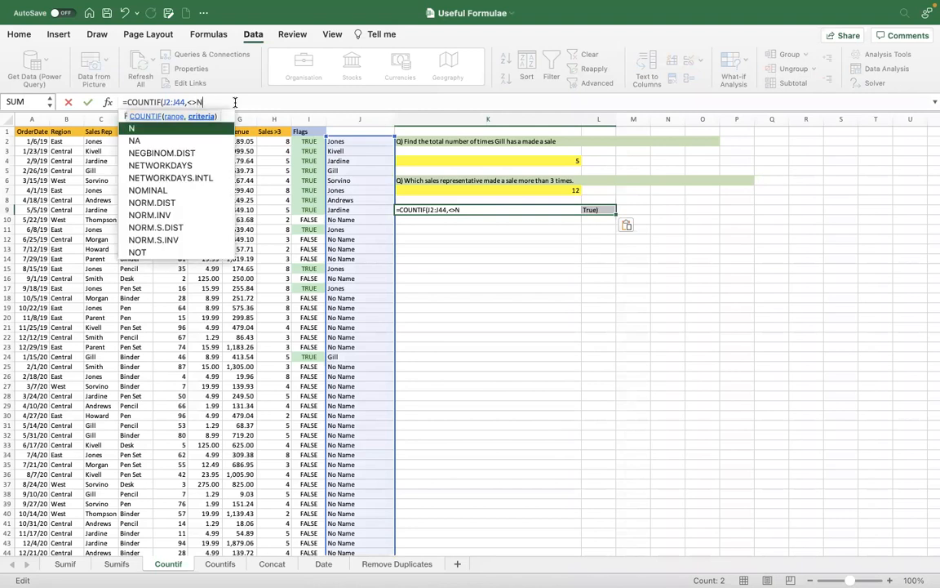
type("o Name)")
key("Return")
key("Return")
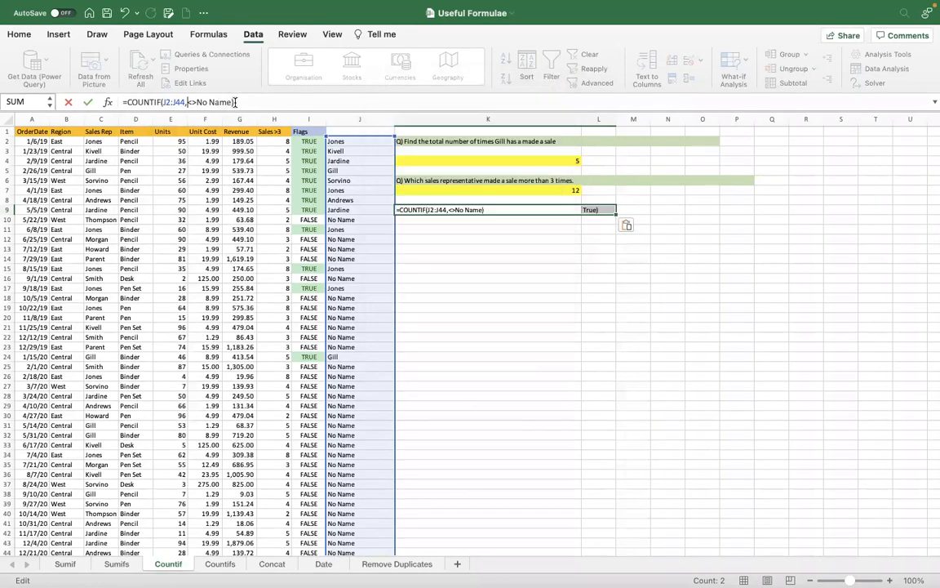
type("\"")
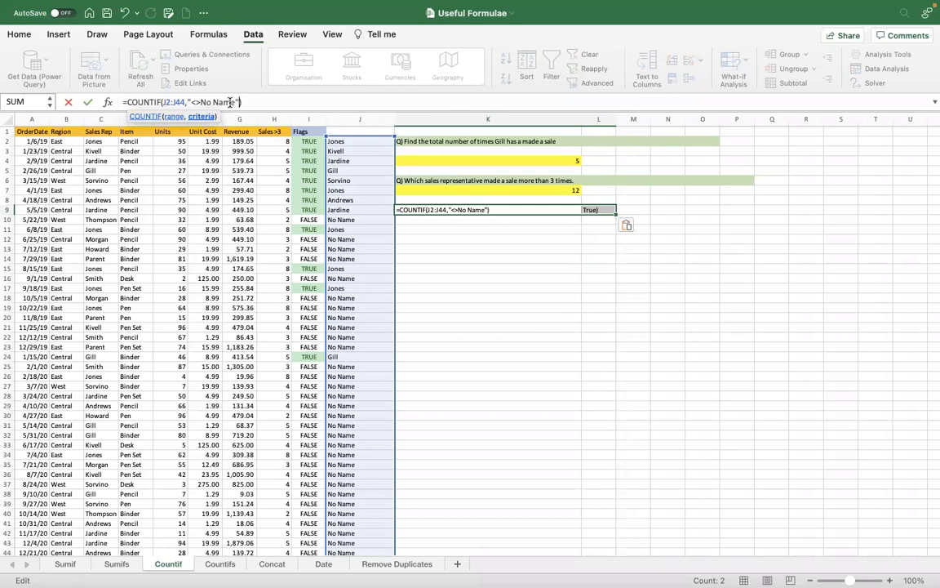
key("Return")
- Clear the stray formula text from L9, beside the new count
key("Down")
key("Up")
key("Left")
key("Right")
key("Left")
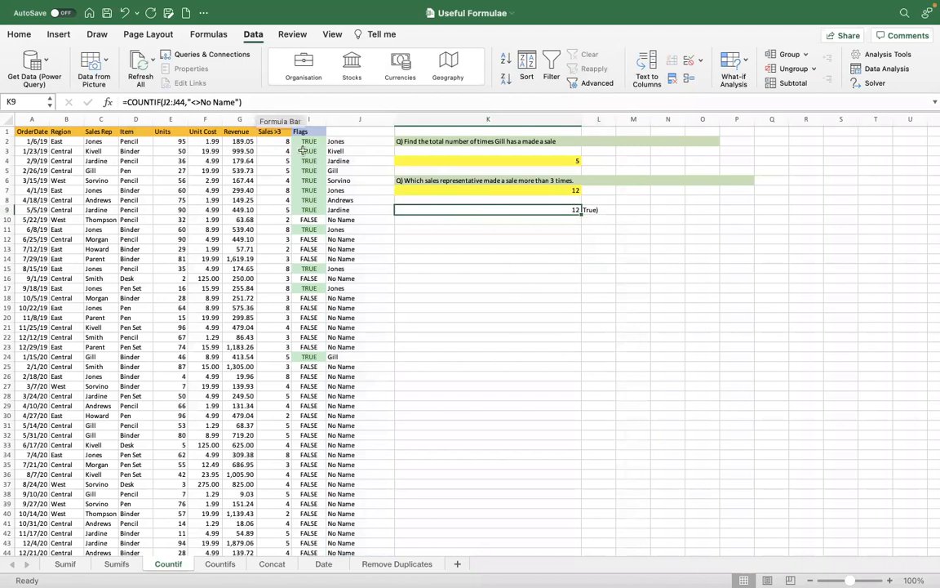
key("Right")
key("Delete")
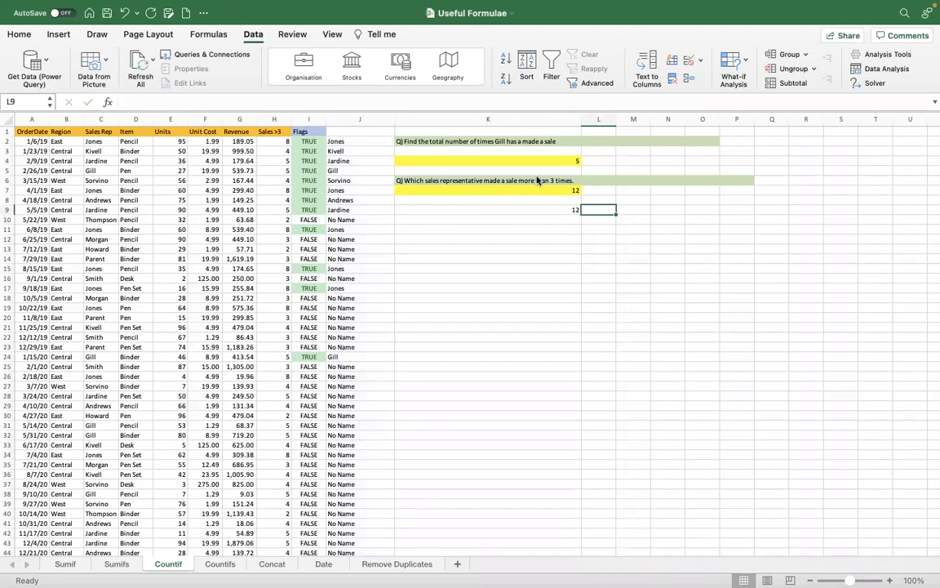
key("Left")
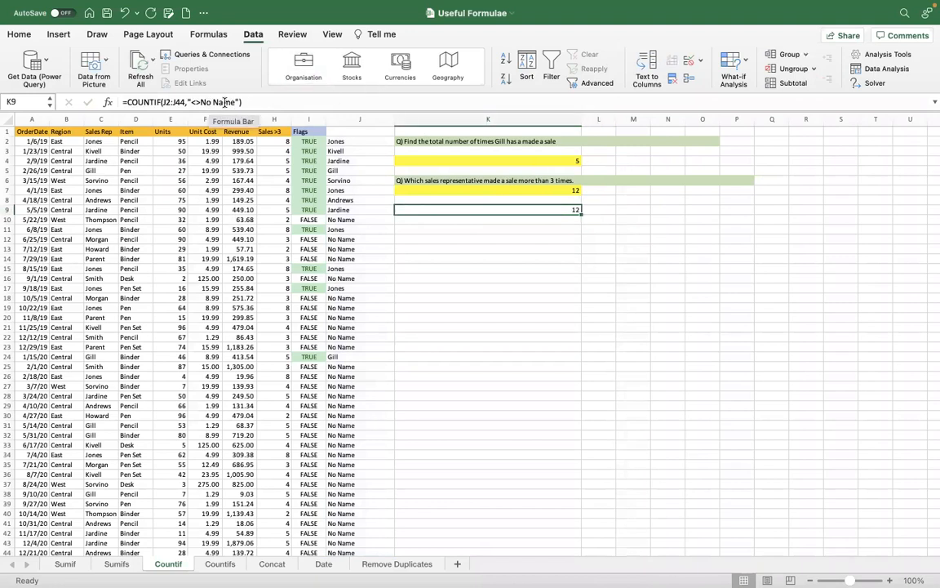
- Compare the K9 count formula with the named row in J24 and with the flag count in K7
left_click(341, 357)
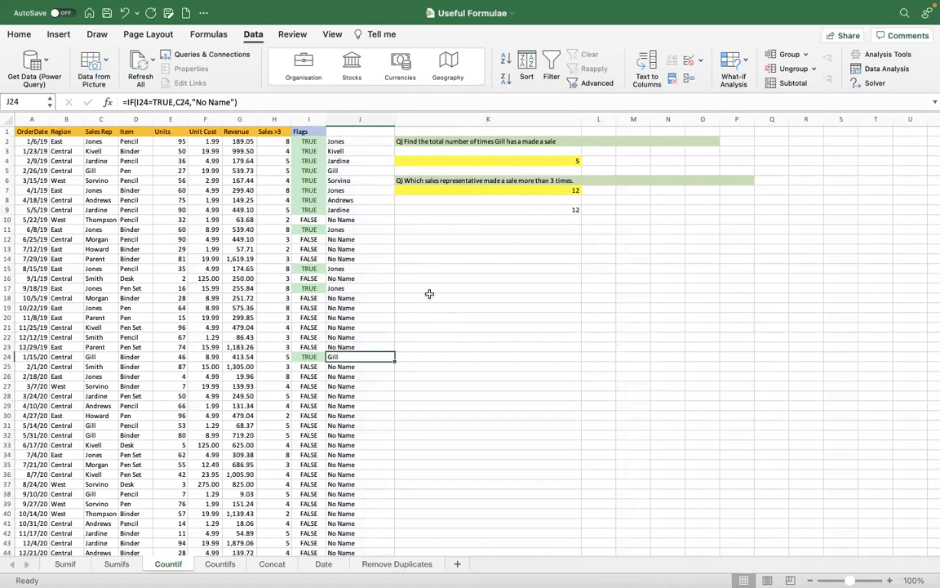
left_click(521, 210)
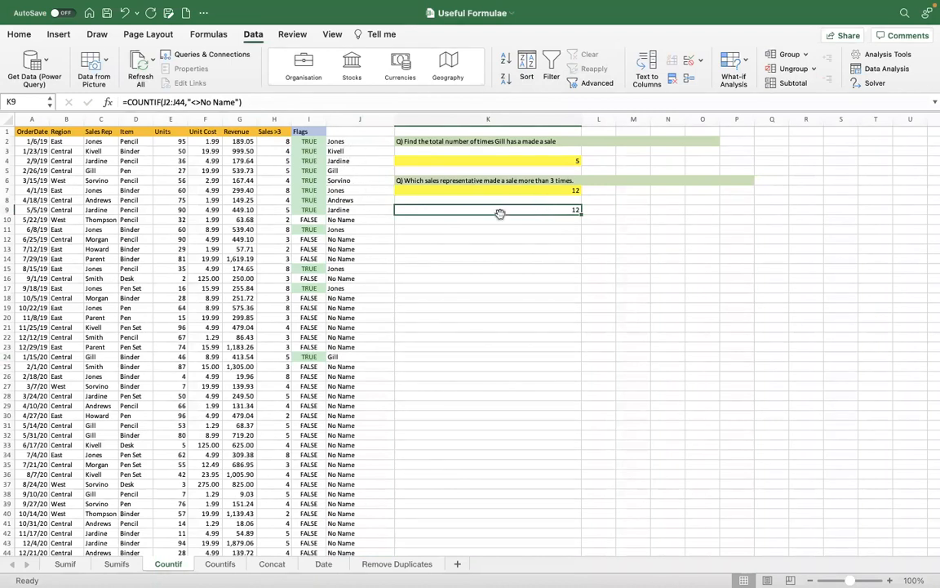
key("Up")
key("Up")
key("Down")
key("Down")
- Examine the arguments of the IF formula in J2 and its copies up to J10
left_click(361, 144)
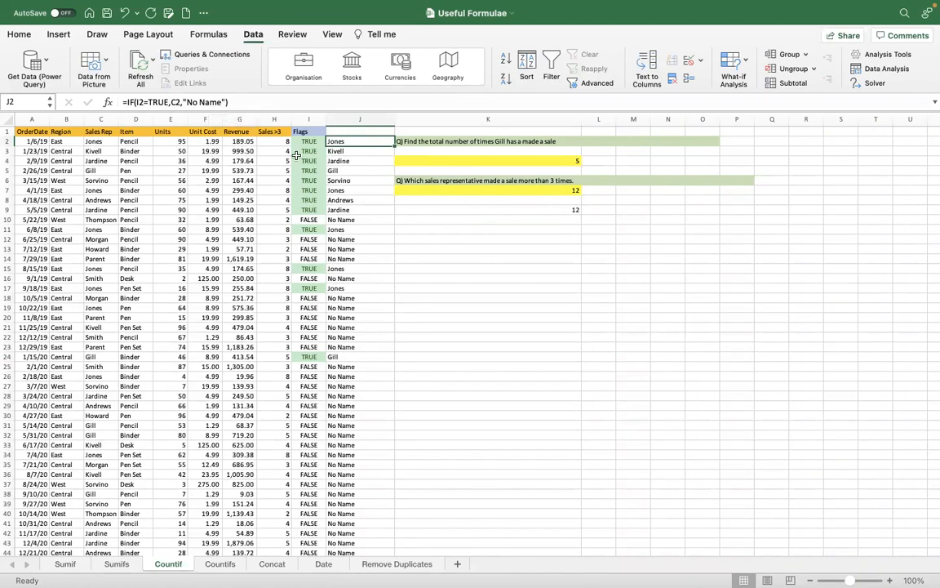
left_click(178, 101)
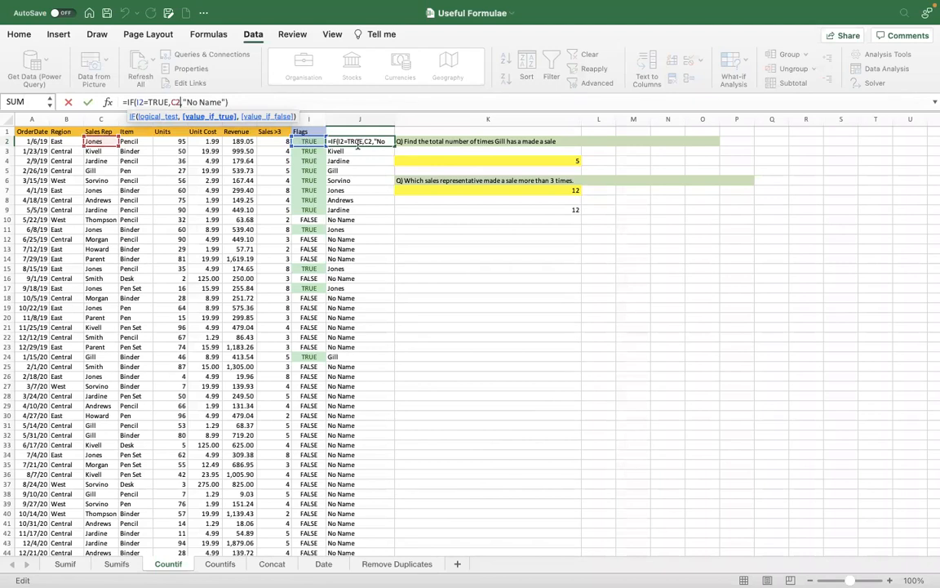
left_click(355, 219)
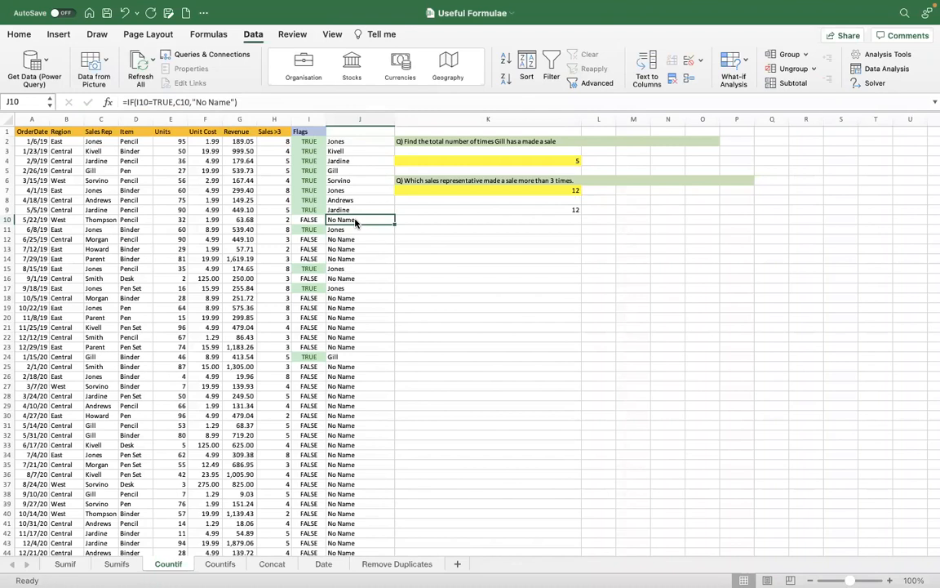
key("Up")
key("Up")
key("Up")
key("Up")
key("Up")
key("Up")
key("Up")
key("Up")
- Change the flag formula in I2 to =IF(COUNTIF(C1:C44,C2)>3,C2,"NoName")
key("Left")
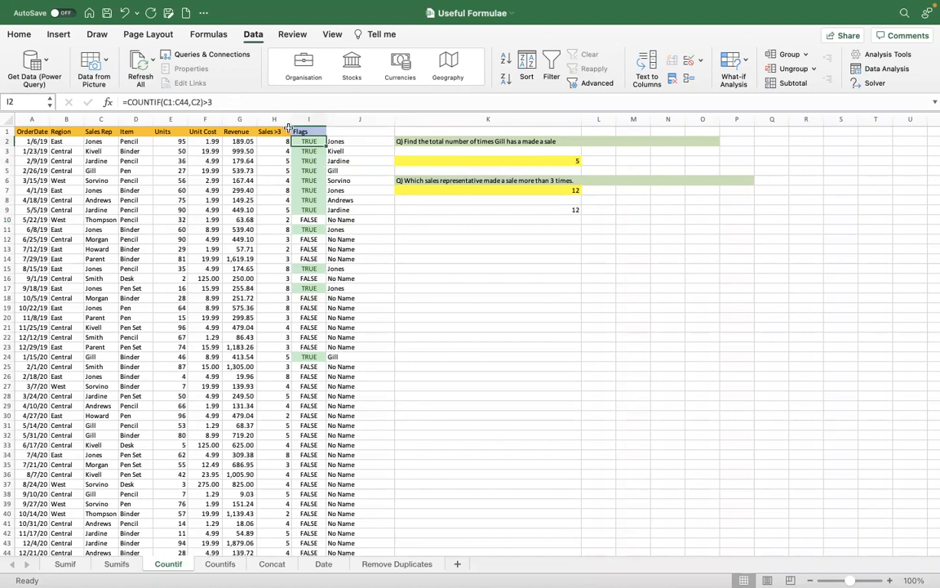
left_click(129, 102)
left_click(129, 101)
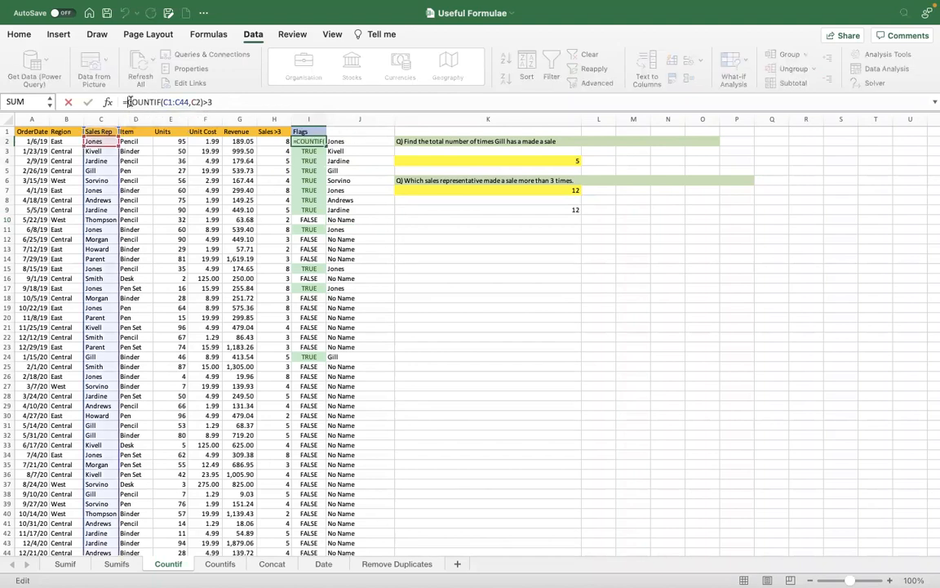
type("if(")
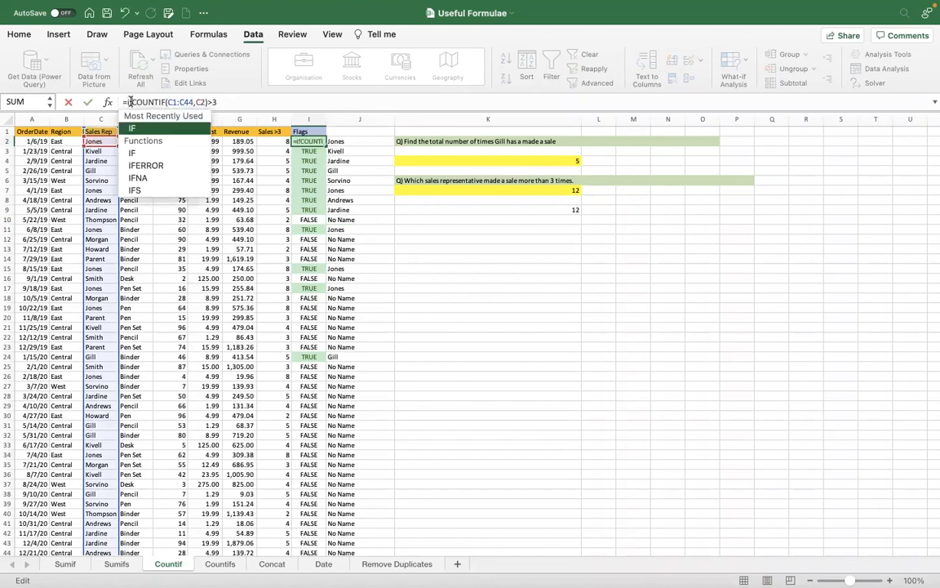
left_click(249, 101)
type(",")
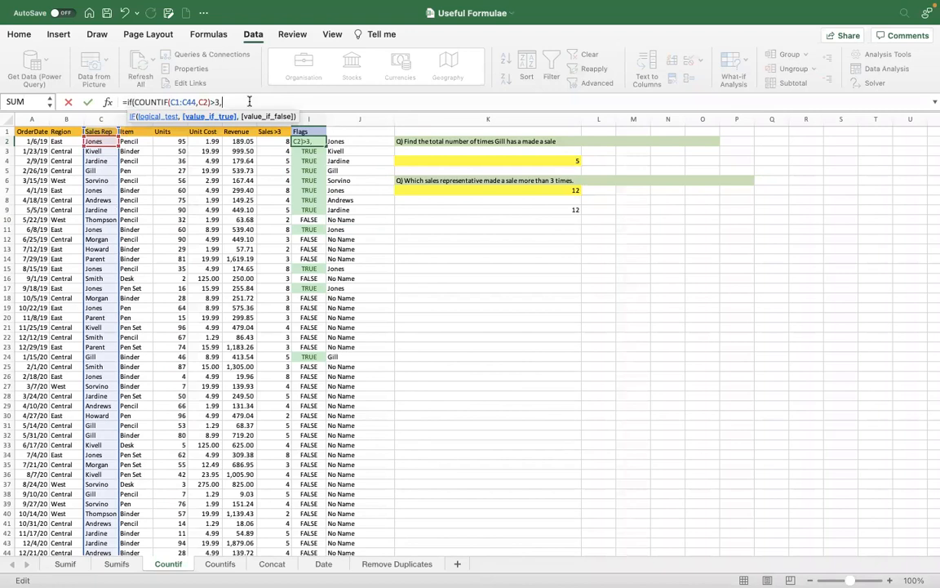
type("C2")
type(",\"N")
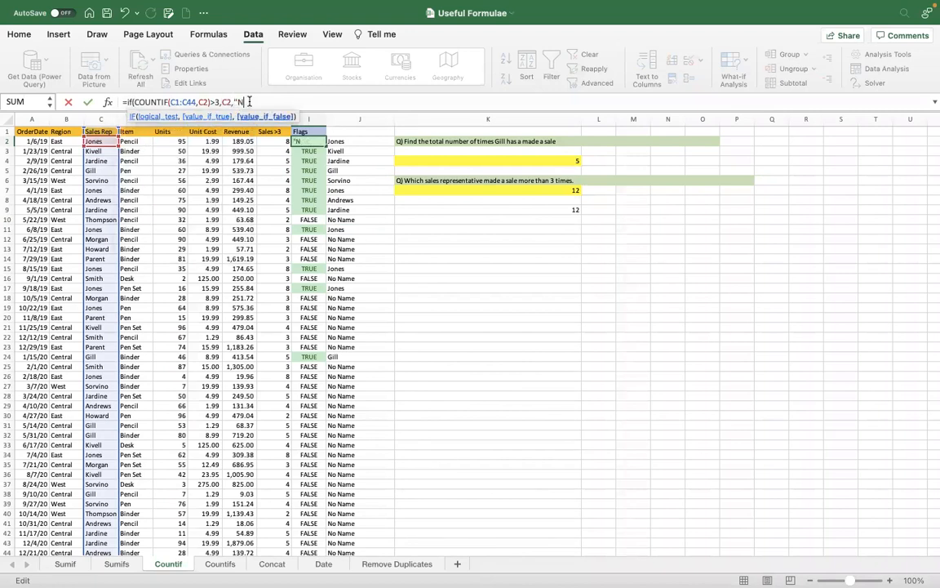
type("o Name)")
key("Left")
type("\"")
key("Return")
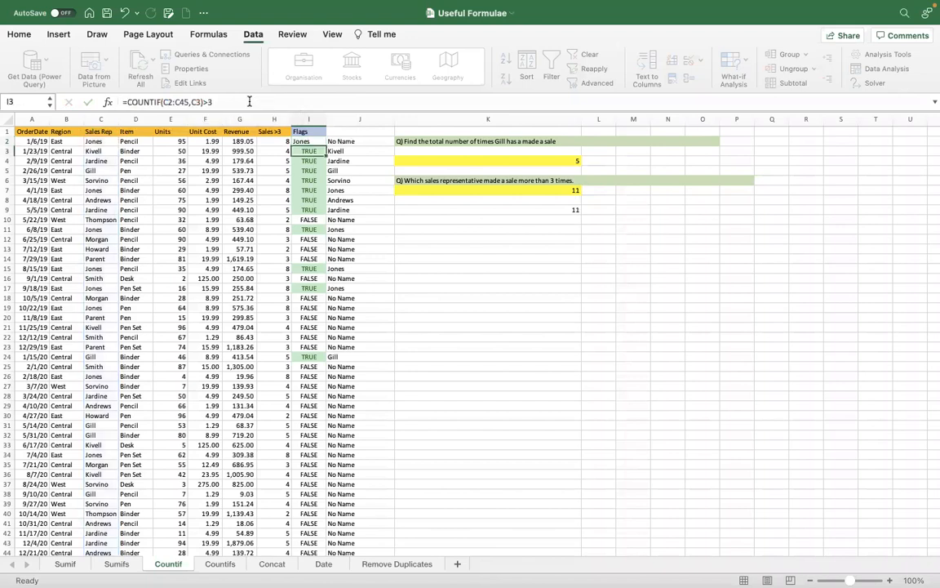
- Fill the combined IF and COUNTIF formula down the Flags column and review it in I2 against J2
key("Up")
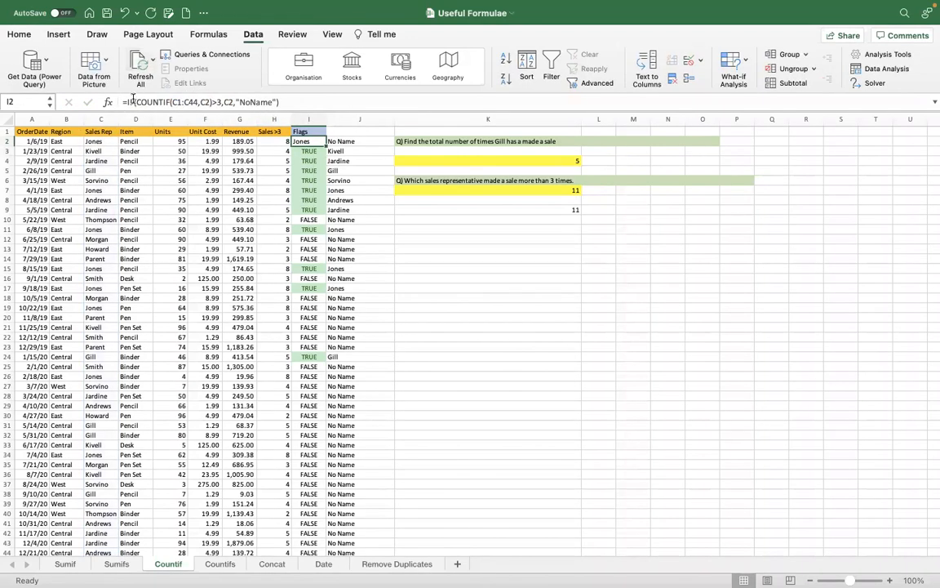
double_click(325, 146)
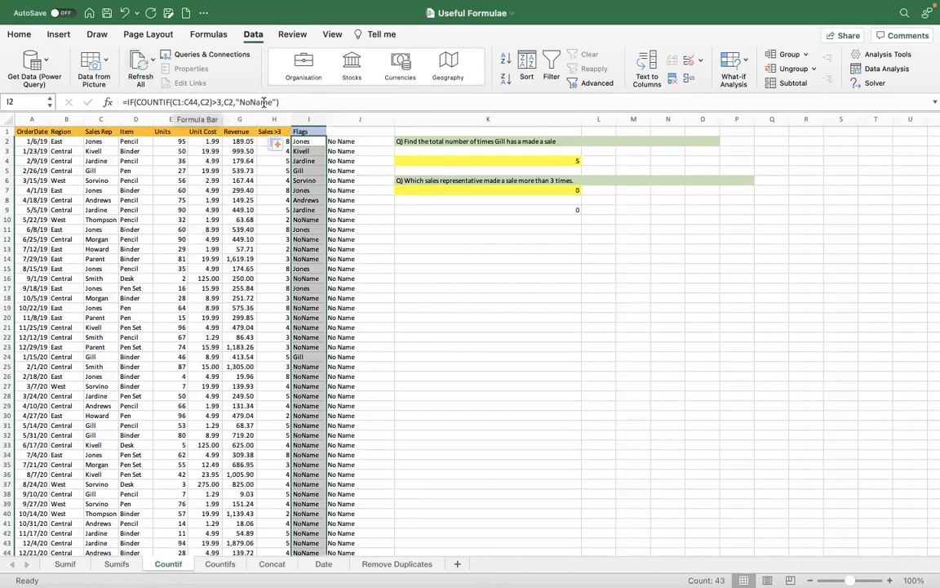
left_click(300, 141)
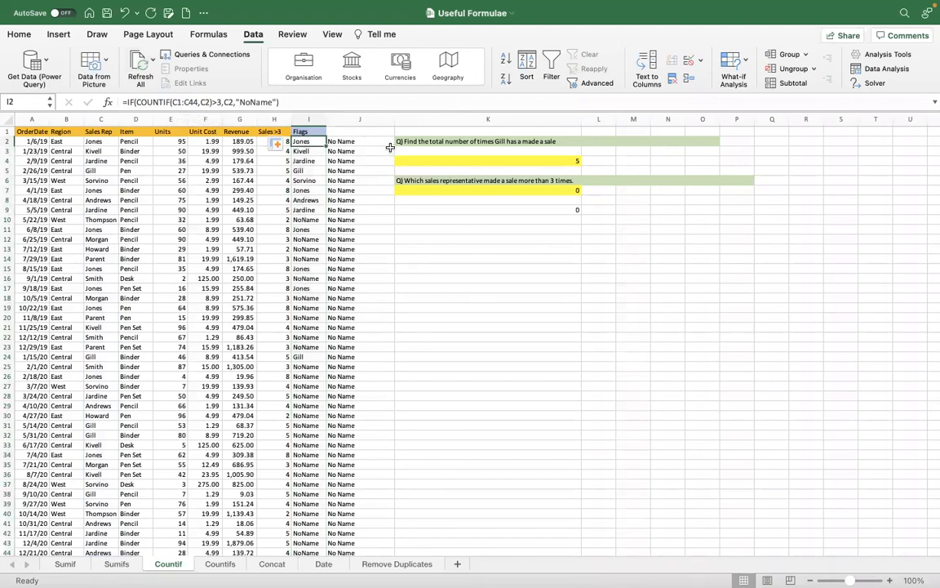
left_click(363, 143)
left_click(312, 139)
left_click(301, 100)
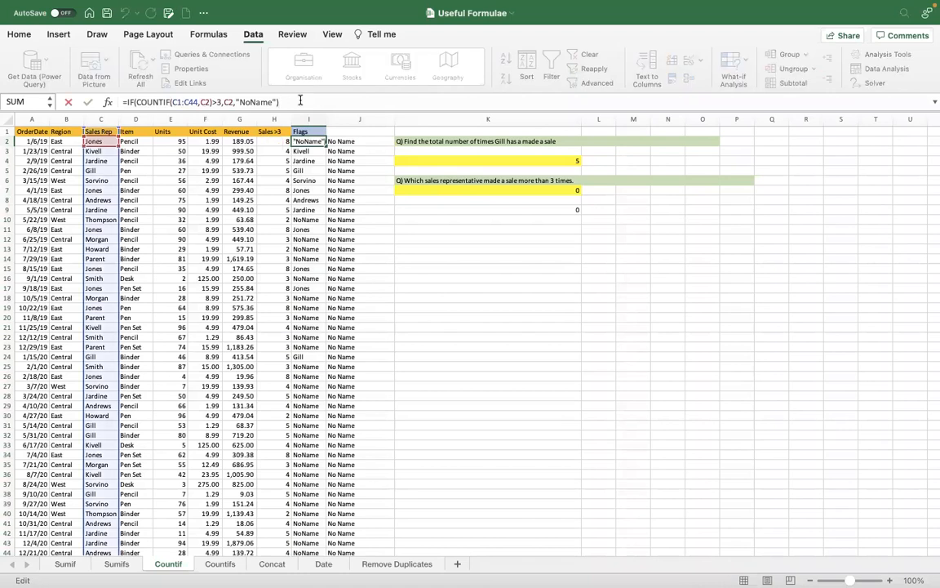
key("Return")
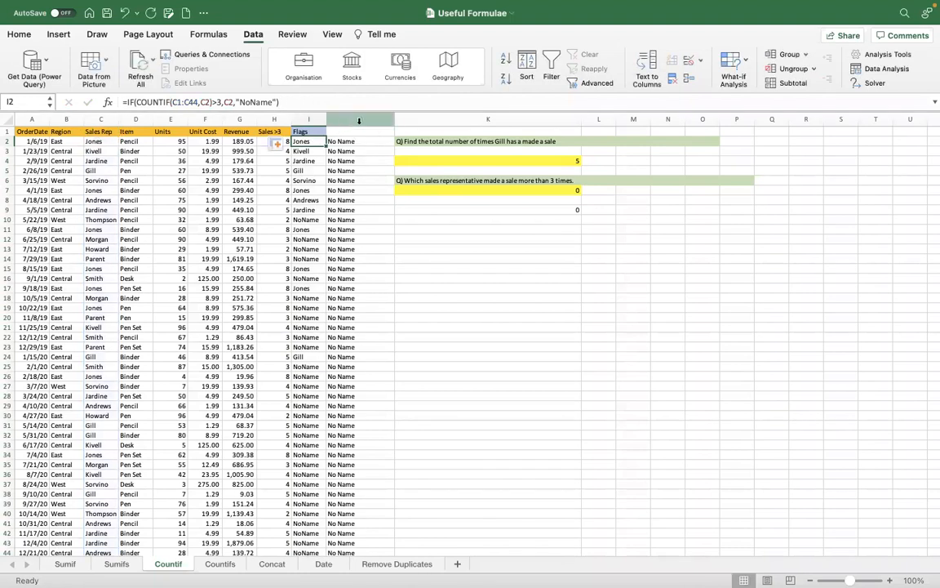
- Undo the combined formula and its fill in the Flags column, and recheck column J and I2
key("super+z")
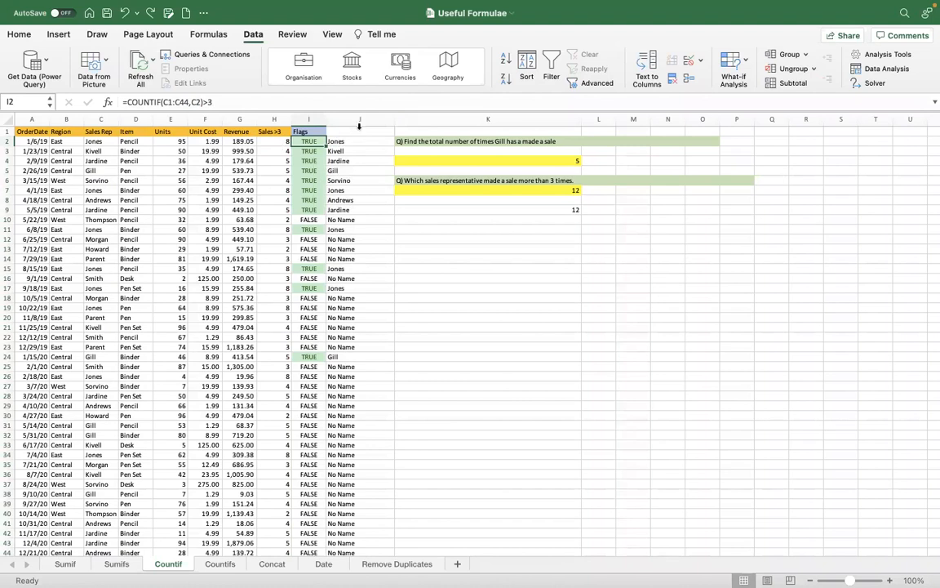
left_click(359, 119)
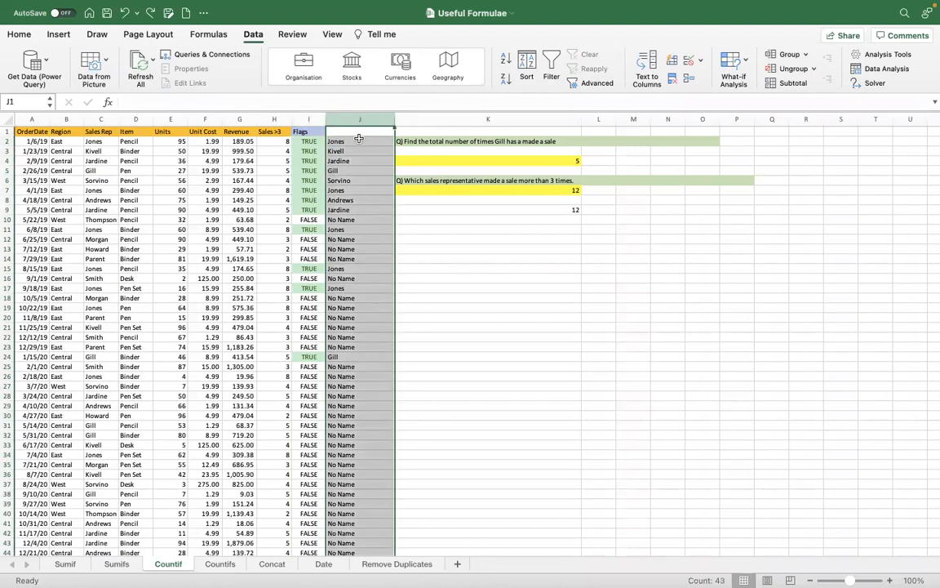
left_click(297, 140)
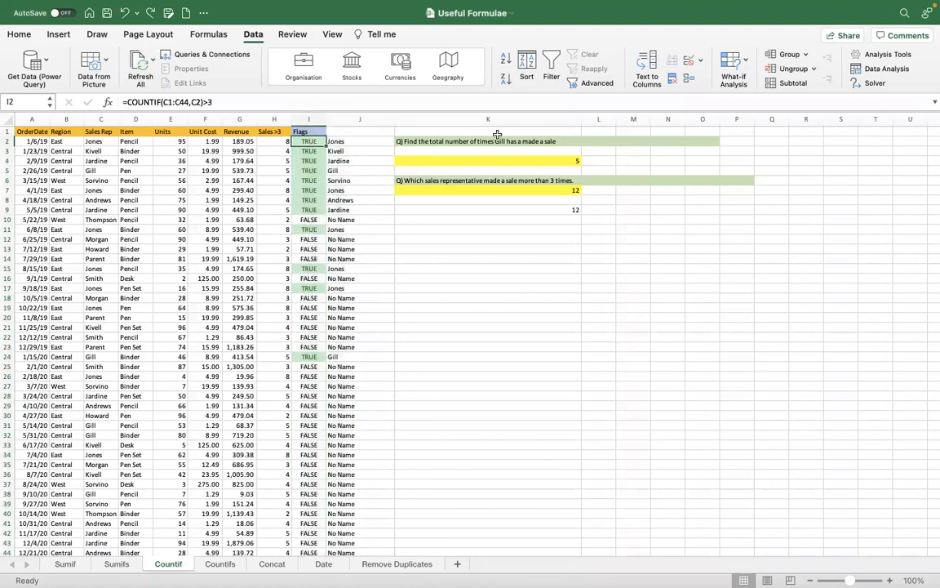
- Insert a blank column before column K, between the names and the questions
left_click(447, 118)
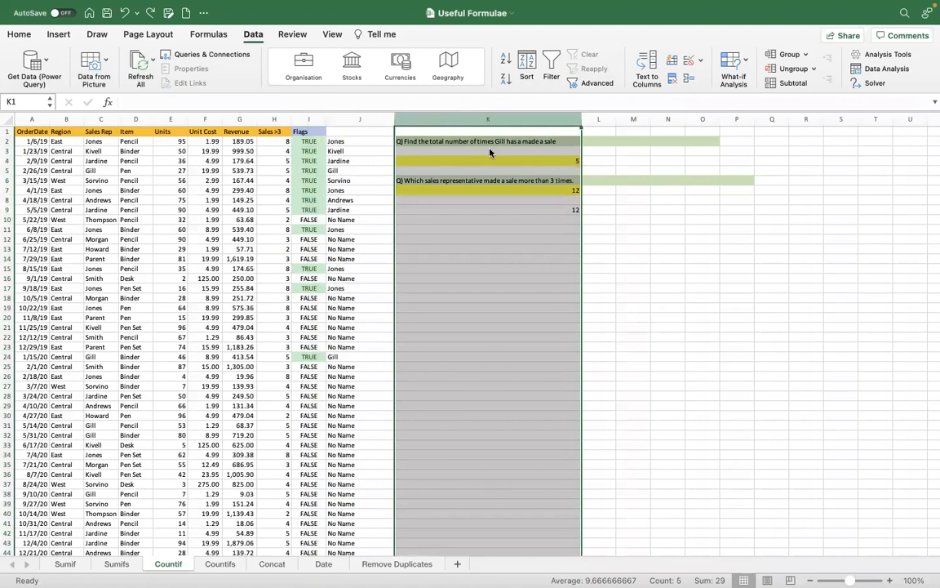
right_click(449, 119)
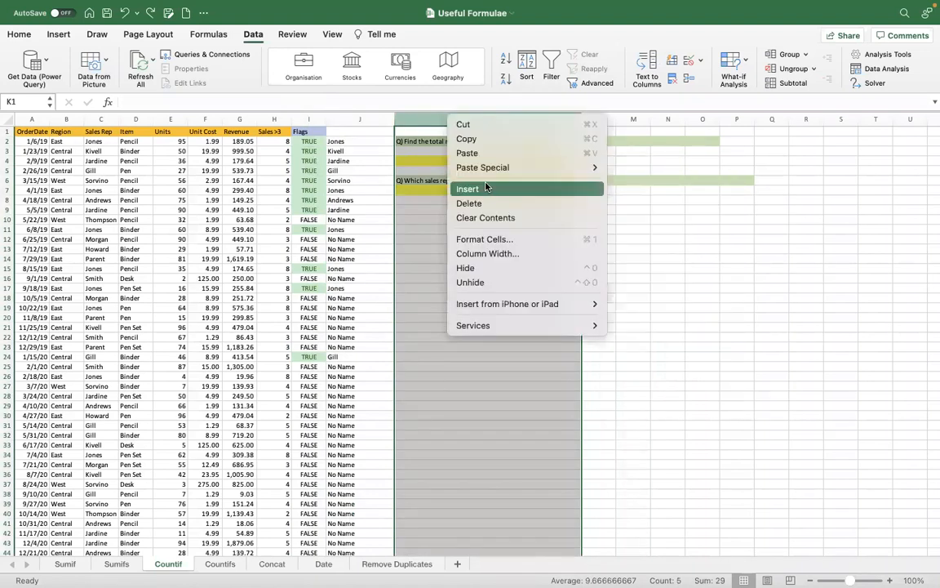
left_click(484, 187)
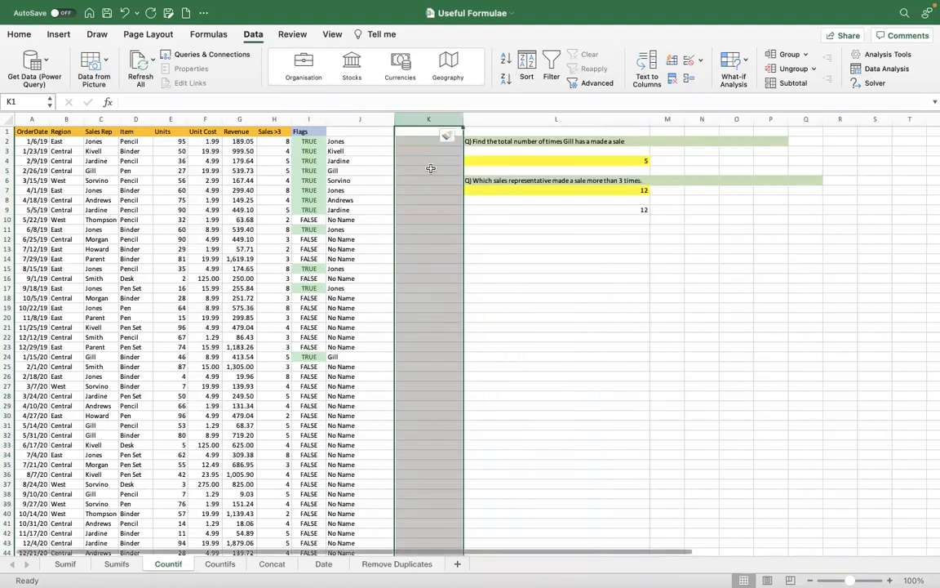
- Review the flag and name formulas in row 2 beside K2, and delete the blank column K
left_click(414, 141)
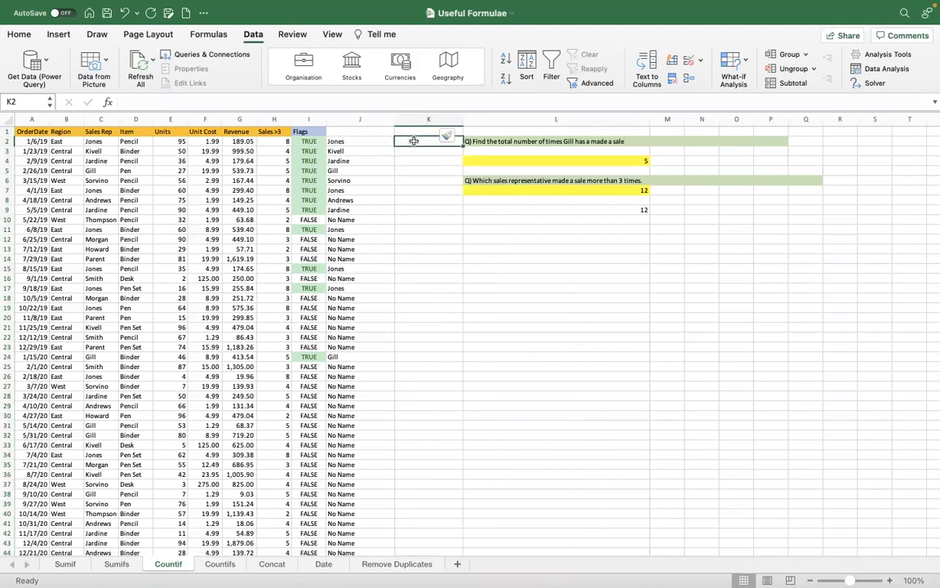
key("Left")
left_click(414, 142)
key("Left")
key("Left")
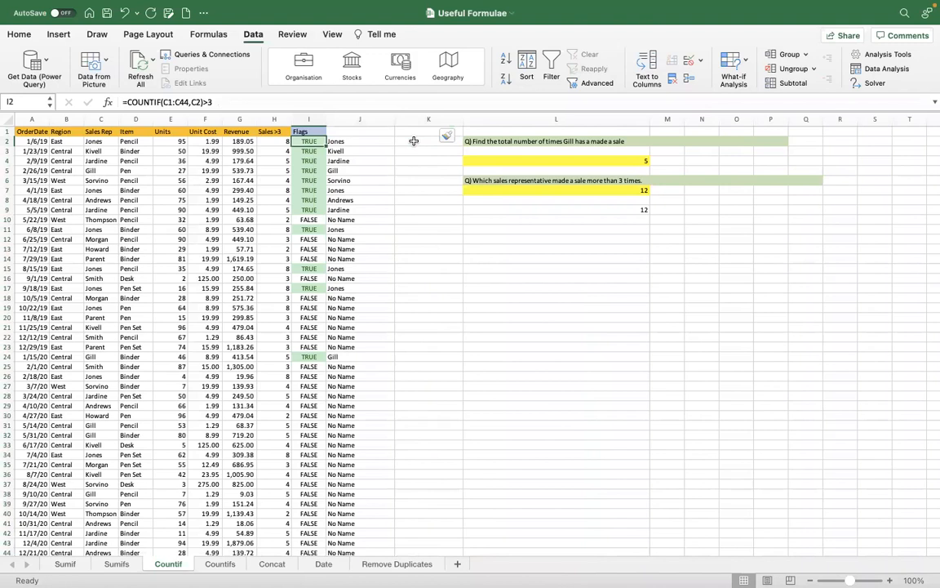
key("Right")
key("Right")
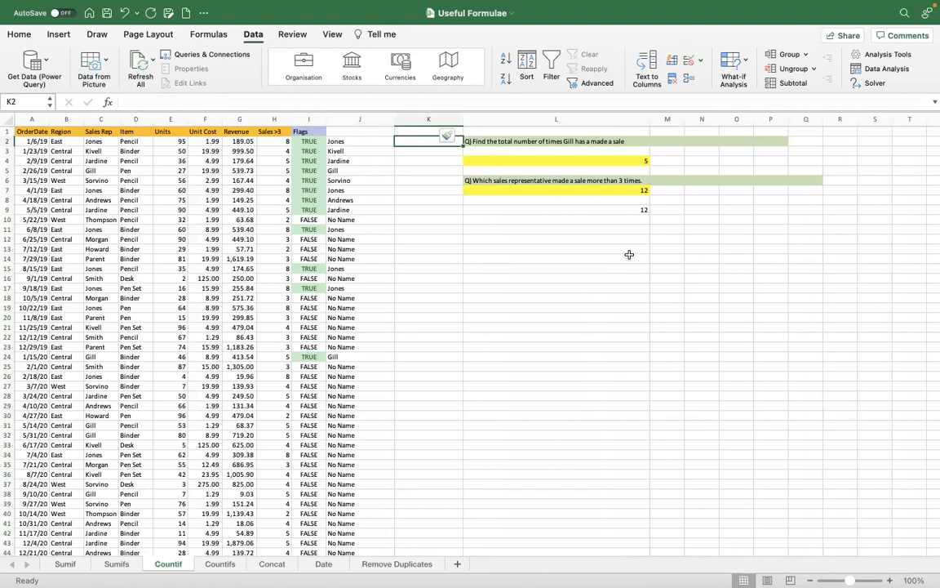
left_click(438, 113)
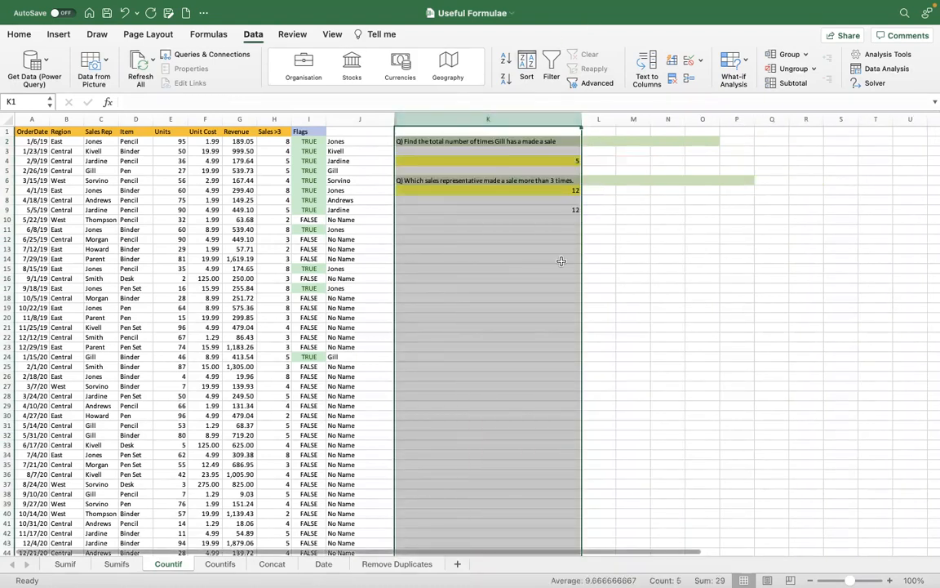
- Check the formulas in J3 and K9 on the Countif sheet, and switch to the Countifs sheet
left_click(359, 153)
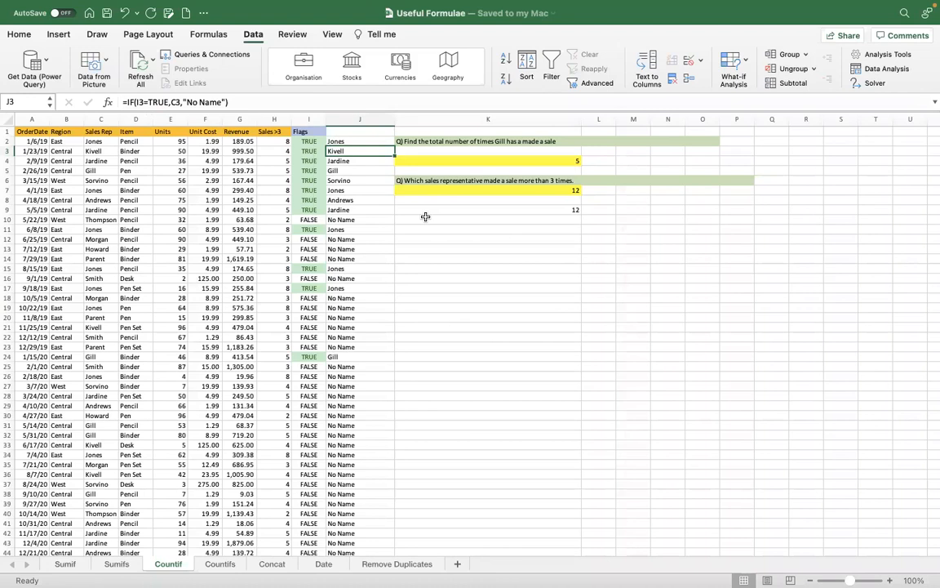
left_click(523, 207)
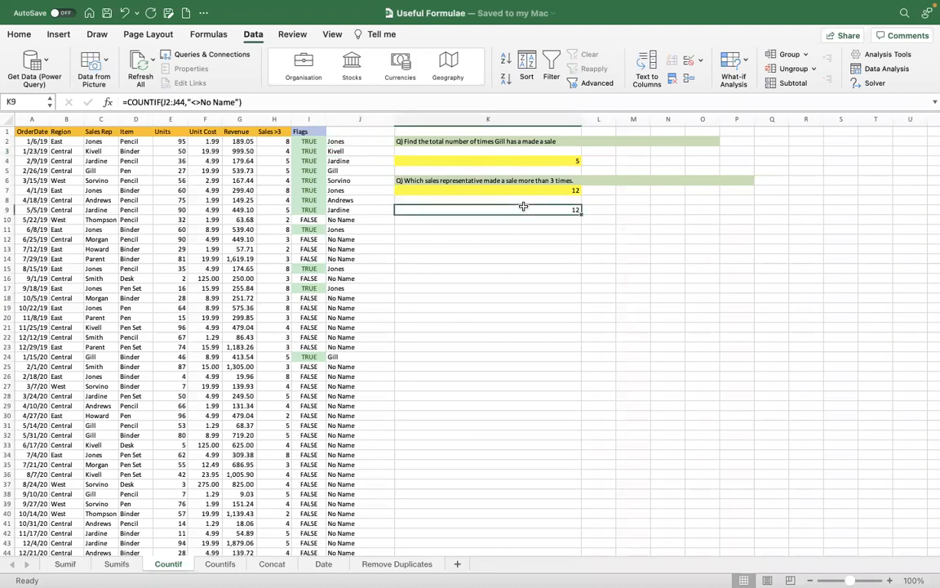
left_click(219, 564)
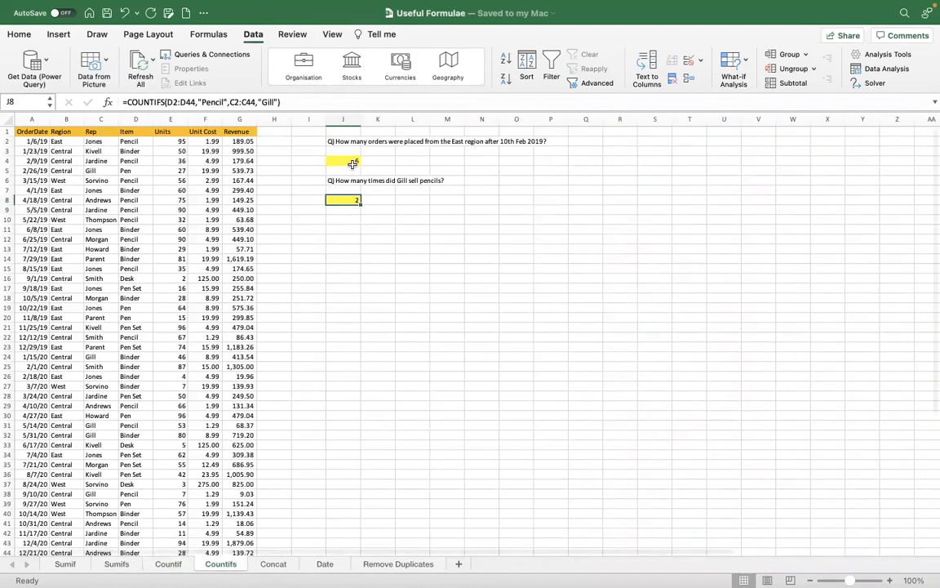
- Review the ranges and criteria of the COUNTIFS formula in J4, and re-enter it as =COUNTIFS(A2:A44,">2-10-2019",B2:B44,"East")
left_click(353, 161)
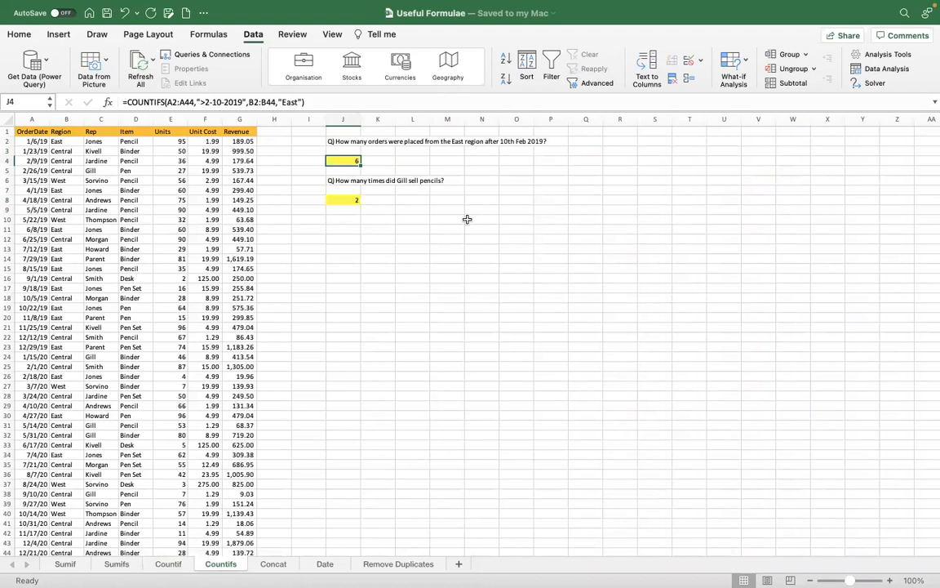
left_click(364, 105)
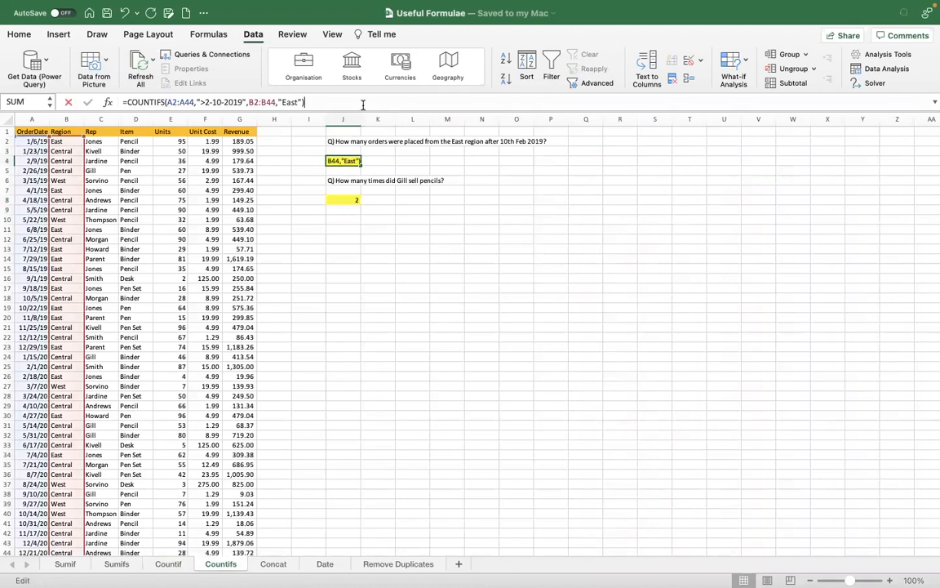
key("BackSpace")
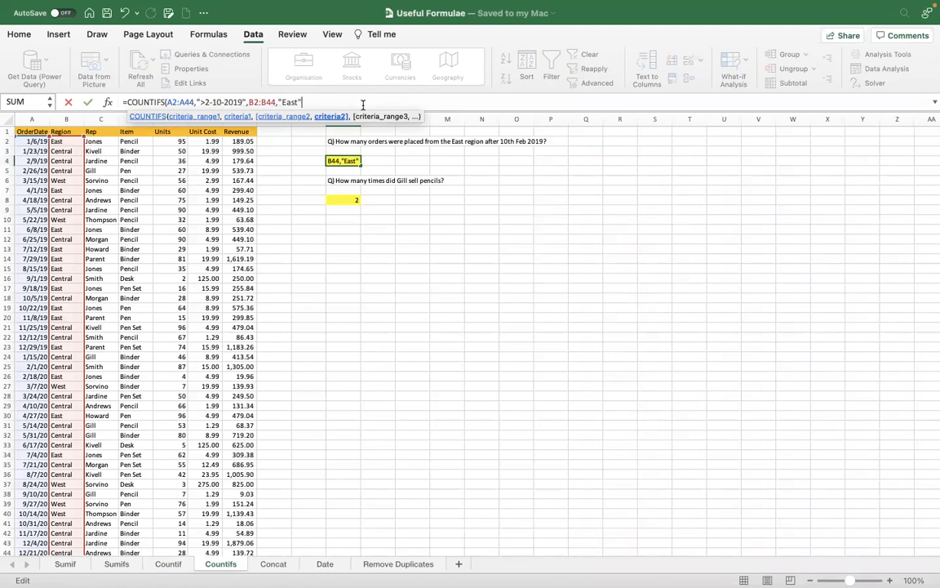
type(")")
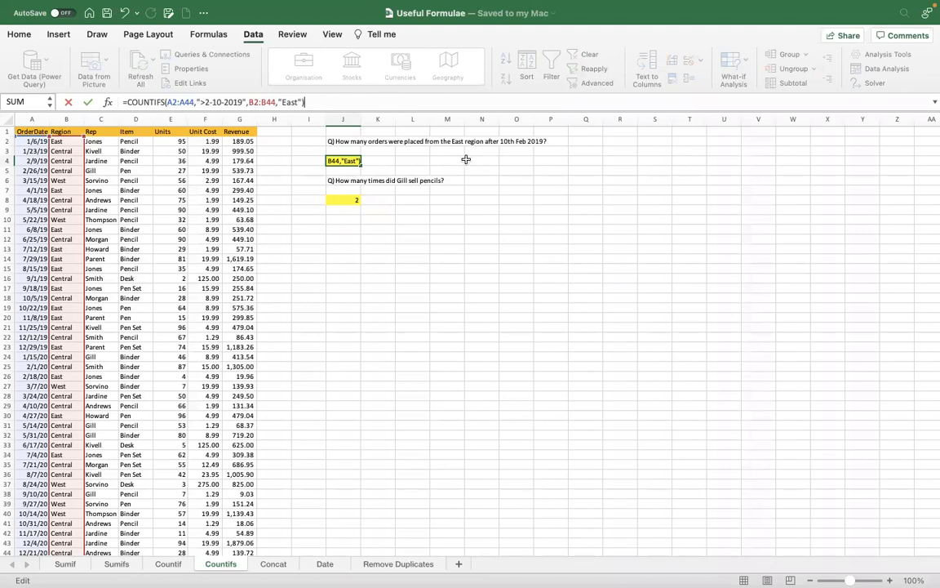
left_click(205, 102)
type(">")
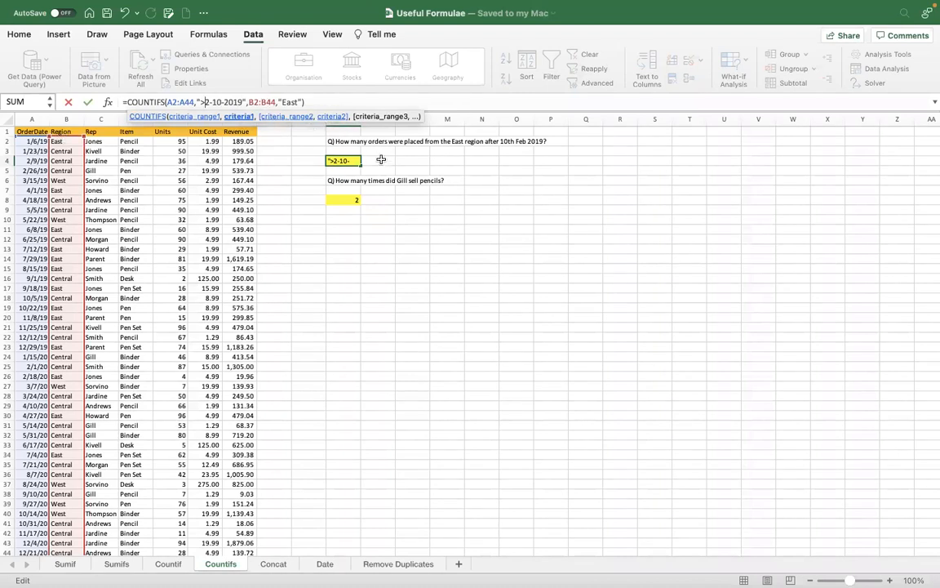
left_click(343, 102)
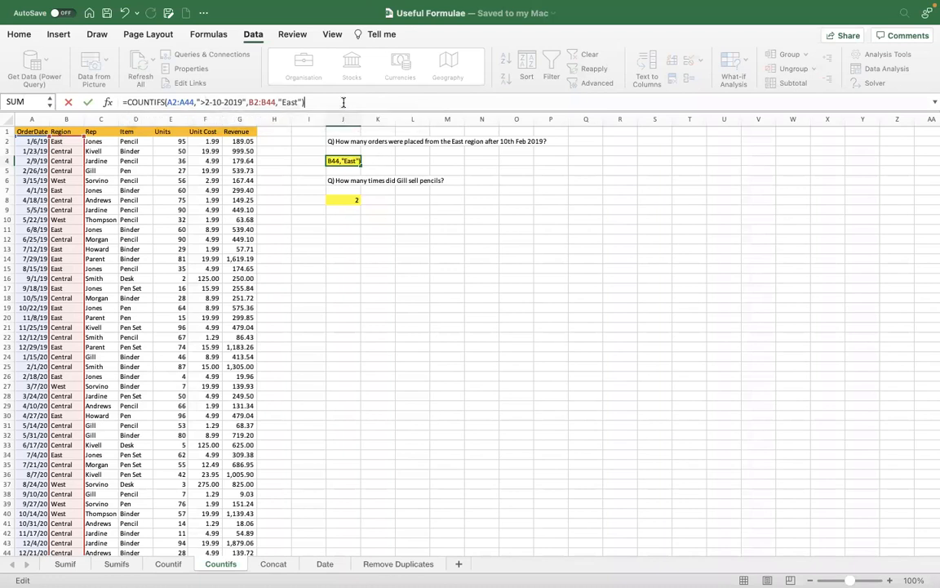
key("Return")
key("Up")
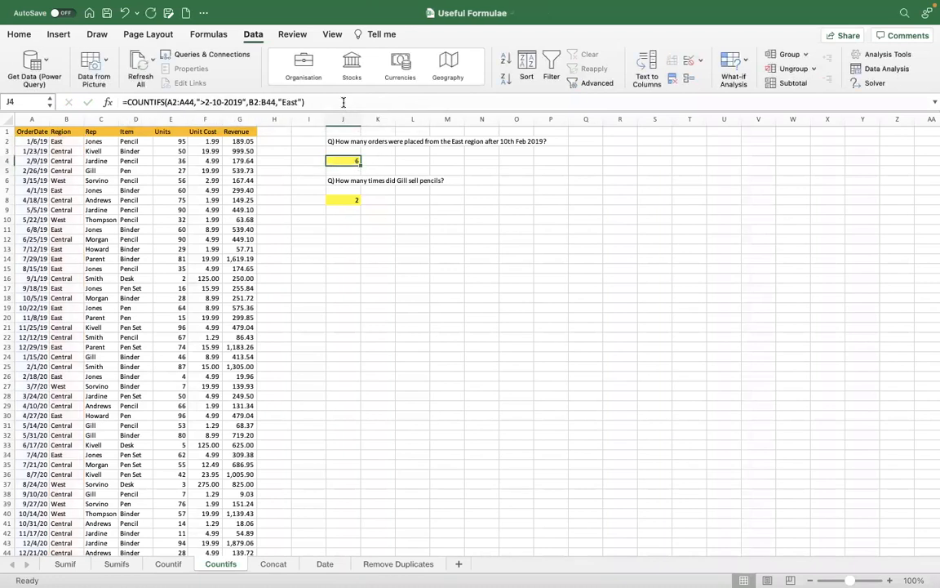
- Add filters to the table headers and limit OrderDate to 2020, expanding the 2019 months
left_click(44, 131)
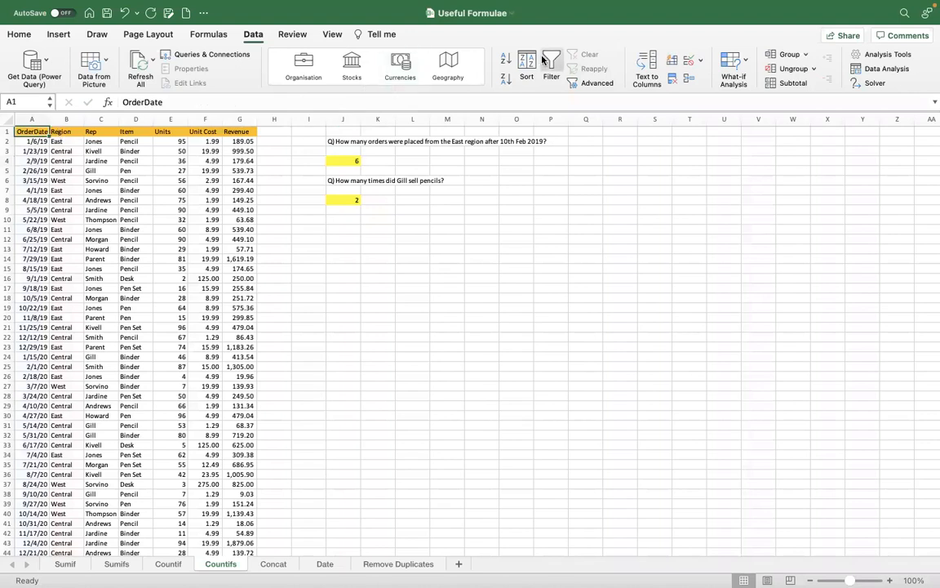
left_click(545, 61)
left_click(43, 132)
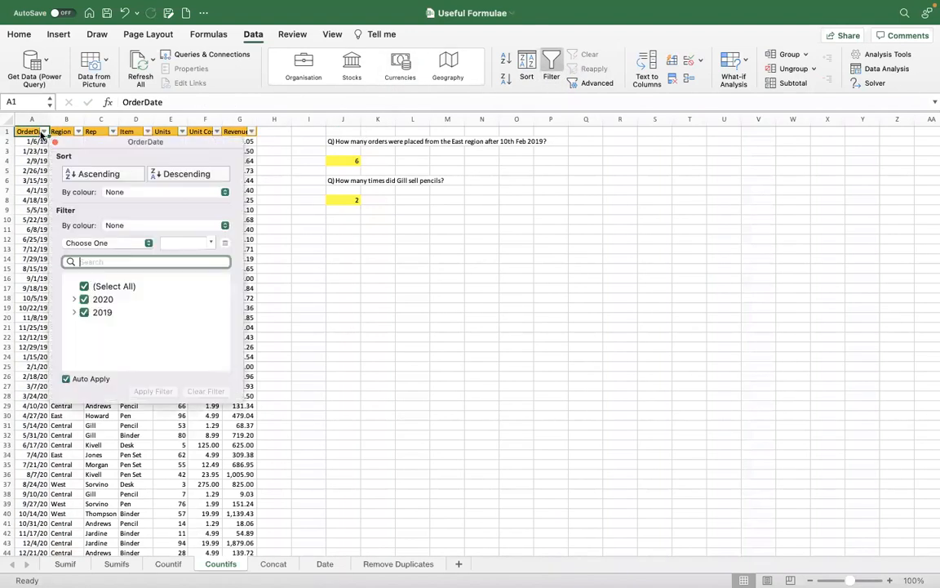
left_click(84, 286)
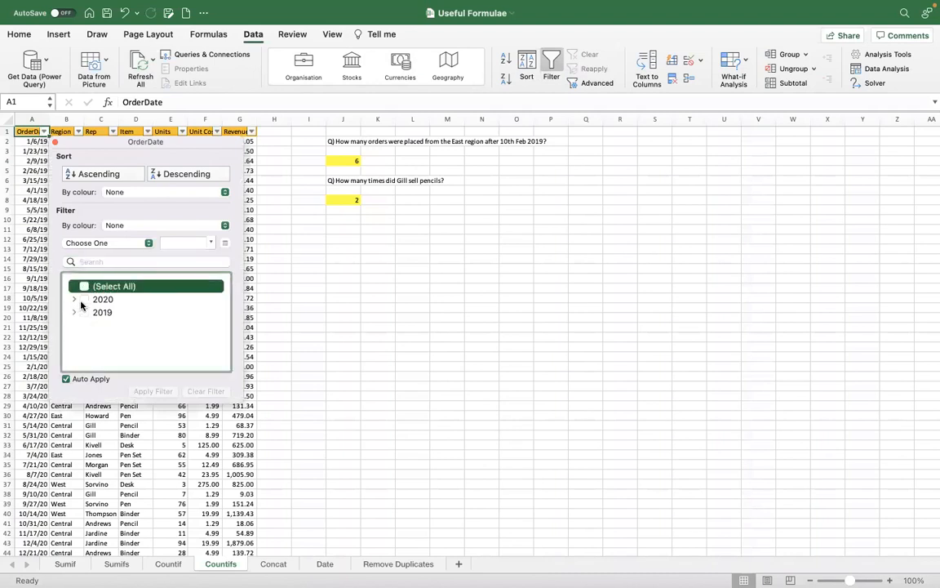
left_click(85, 300)
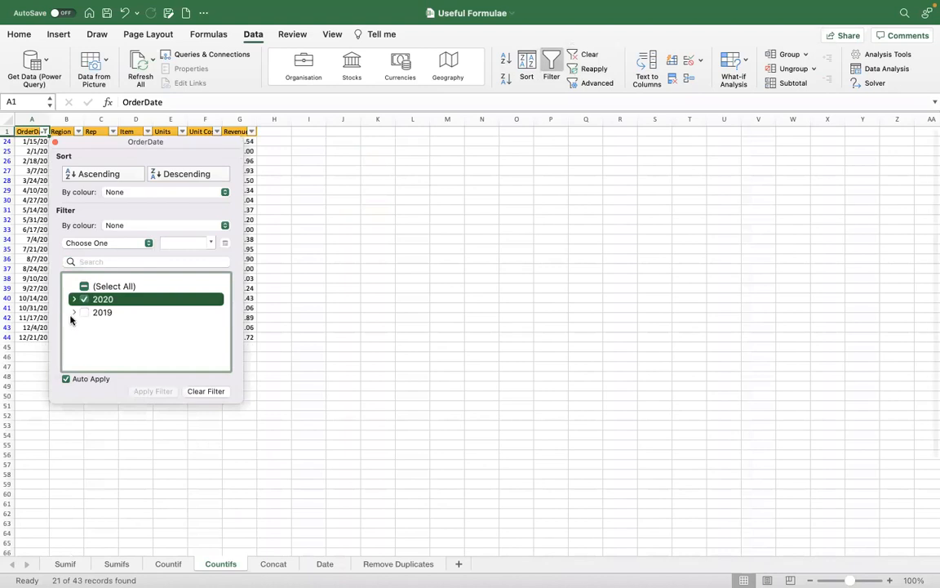
left_click(75, 313)
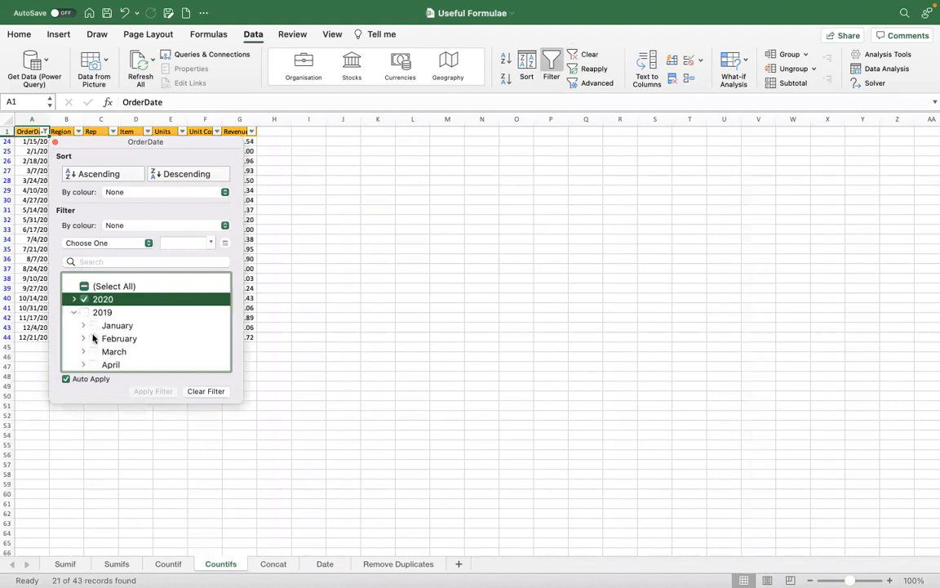
left_click(93, 338)
left_click(93, 351)
left_click(93, 364)
scroll(168, 340, "down", 3)
scroll(113, 319, "up", 2)
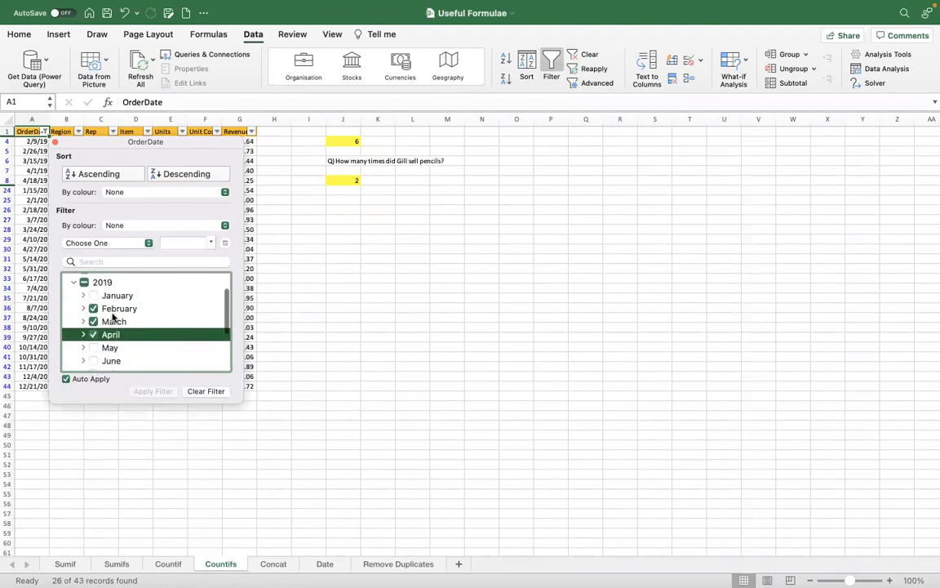
left_click(85, 283)
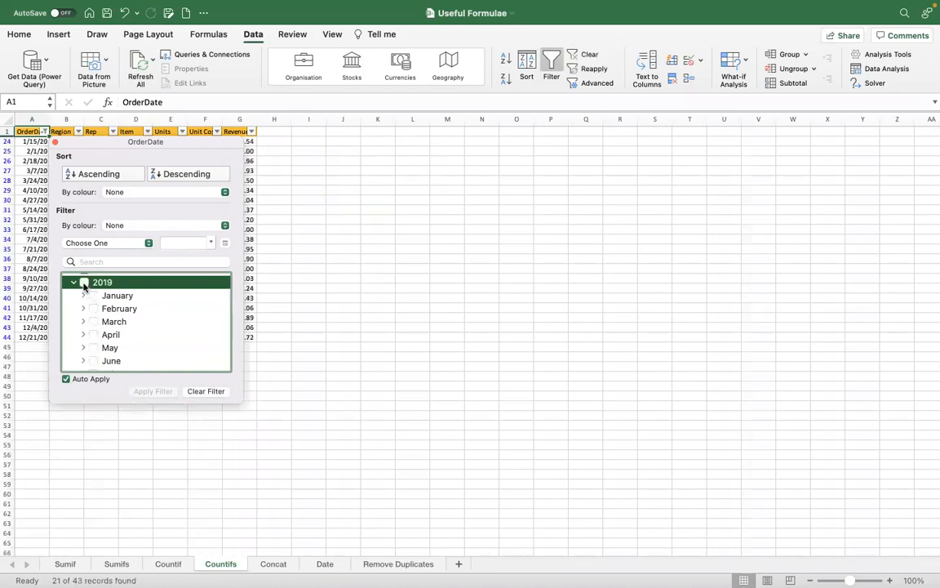
- Include 2019 in the OrderDate filter, excluding January and 9 February
left_click(84, 283)
left_click(92, 295)
left_click(83, 309)
left_click(102, 321)
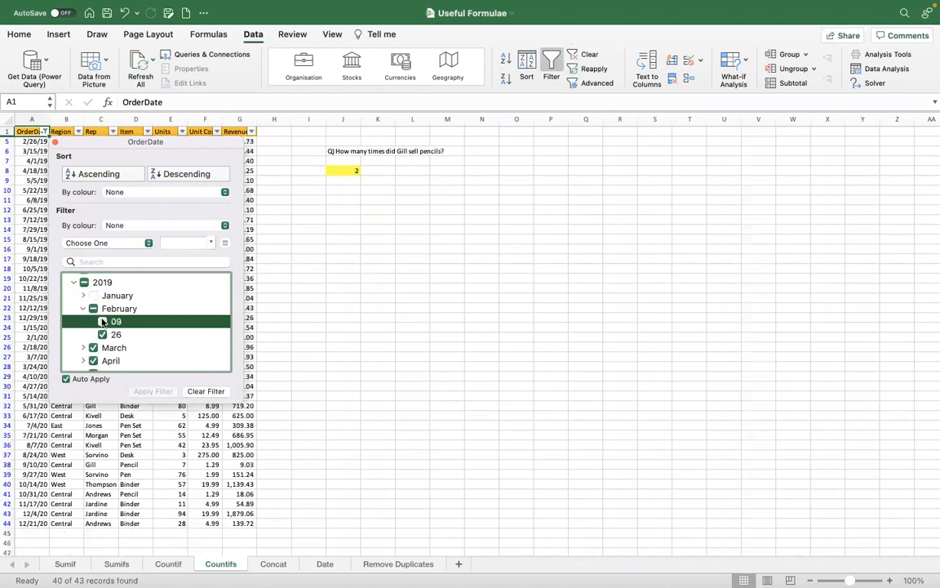
left_click(353, 309)
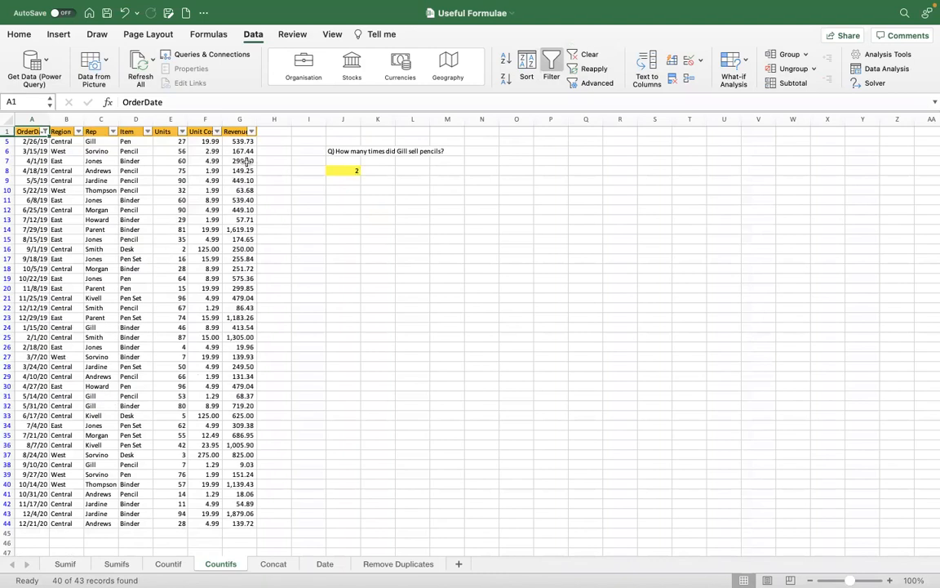
scroll(373, 172, "up", 1)
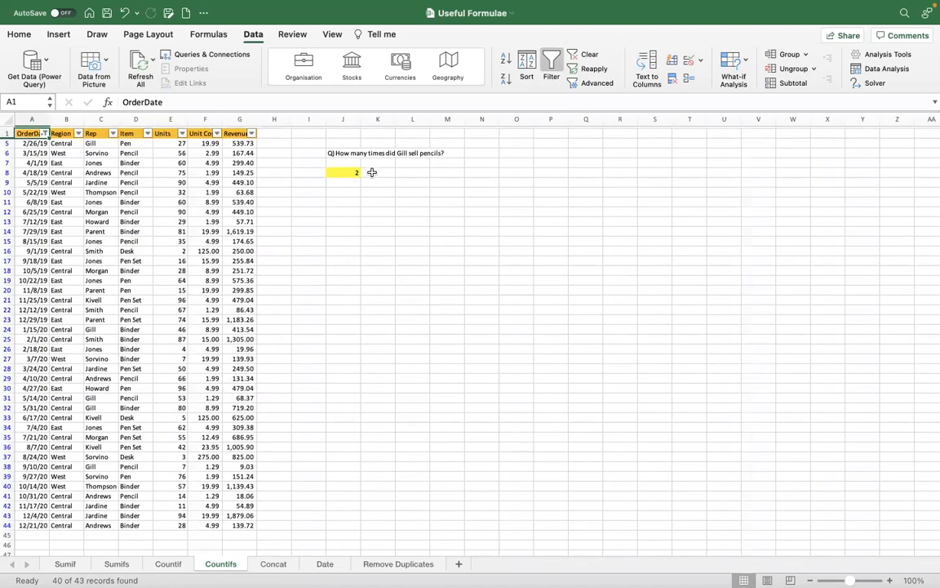
- Filter the Region column to show only East
left_click(148, 132)
left_click(77, 133)
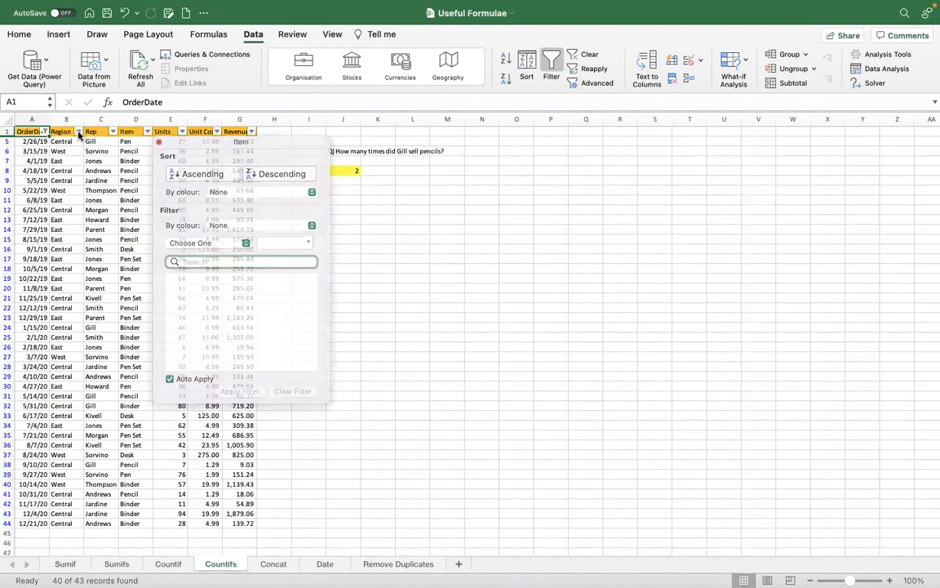
left_click(77, 132)
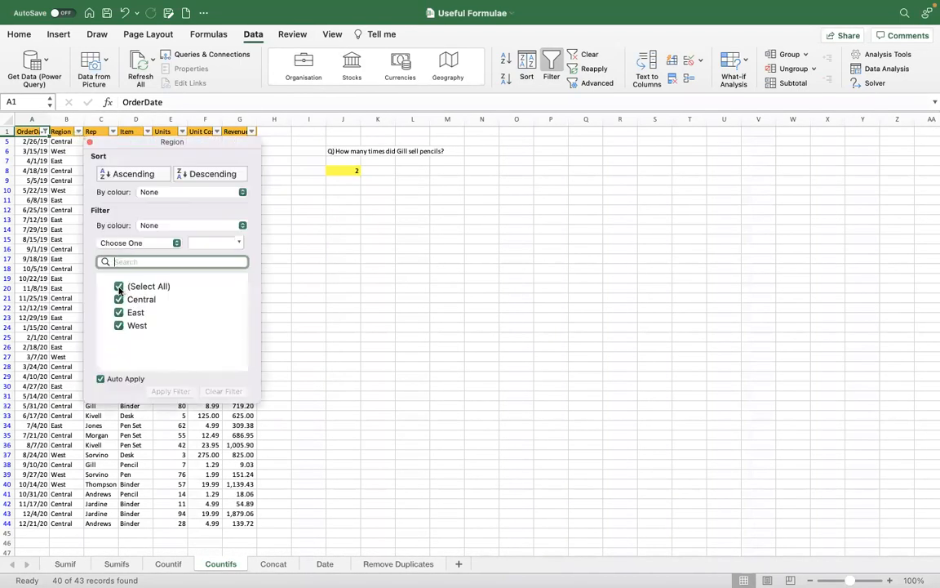
left_click(122, 286)
left_click(120, 314)
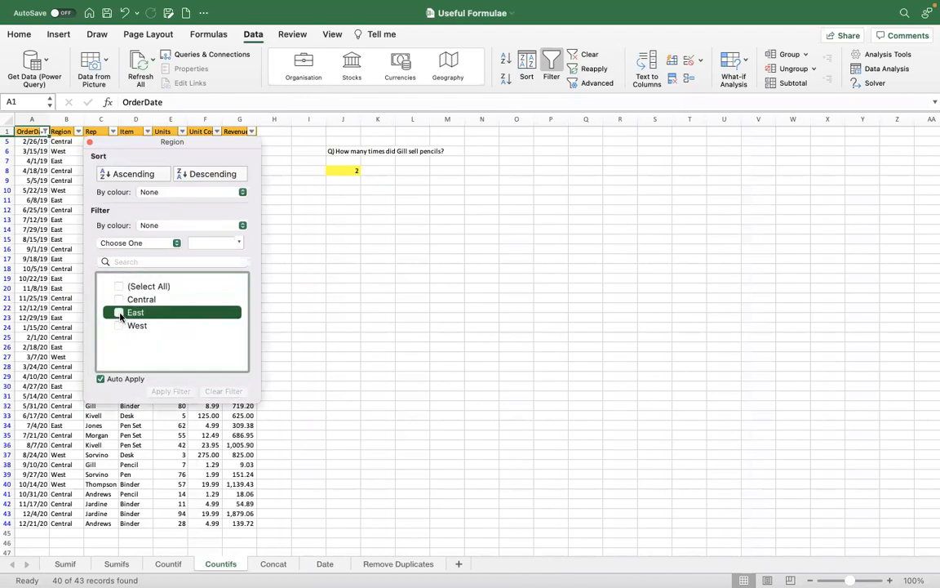
left_click(10, 231)
- Select the filtered East entries from B7 down to count them, clear all filters and recheck the formula in J4
left_click(53, 144)
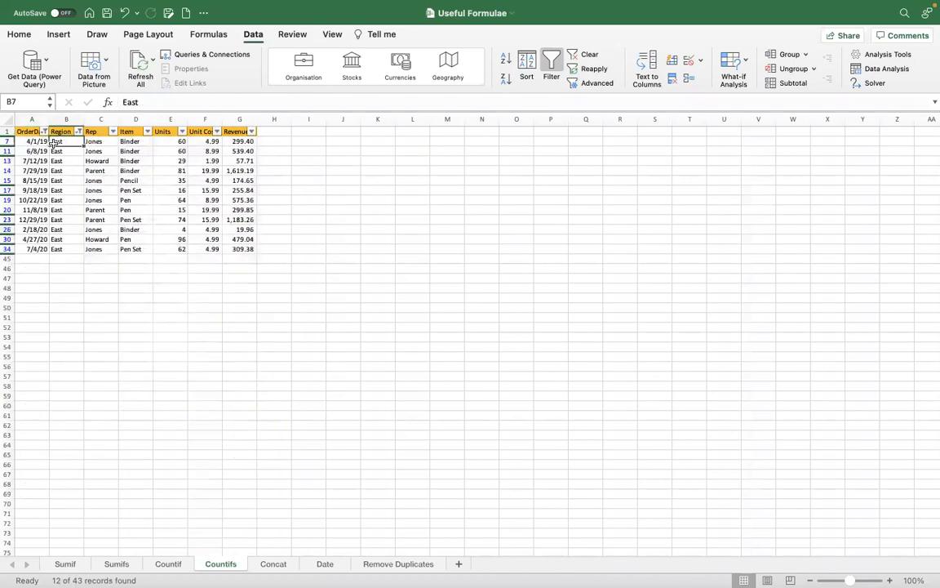
key("ctrl+shift+Down")
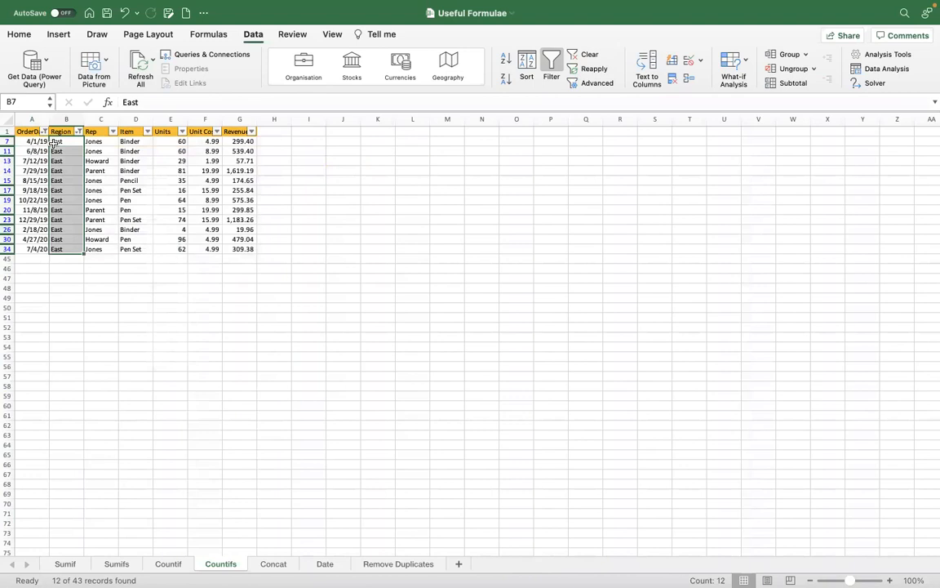
left_click(589, 55)
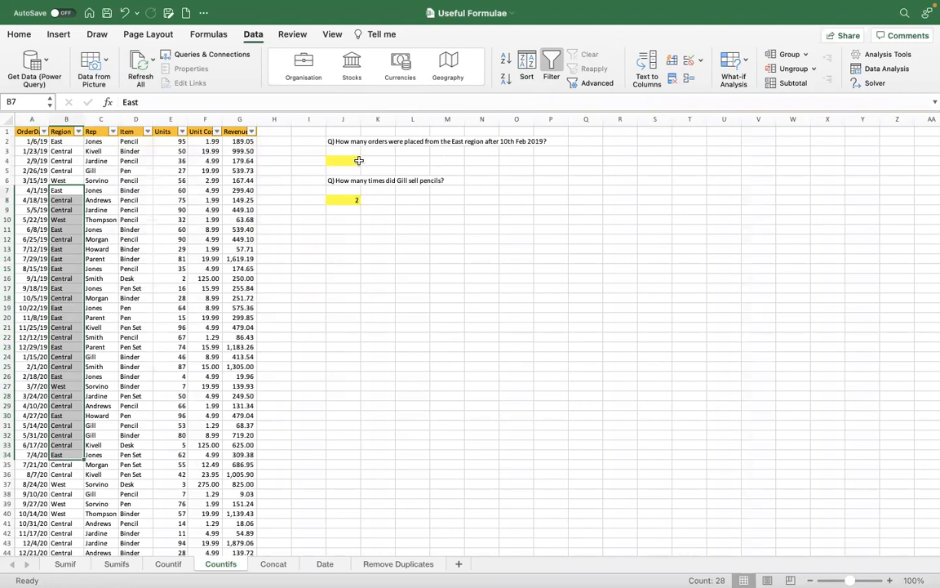
left_click(356, 160)
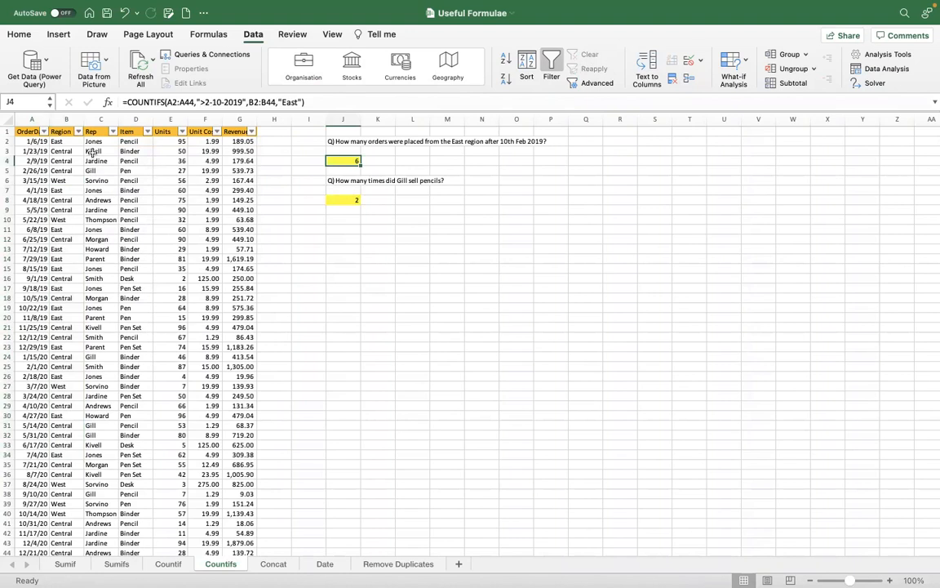
- Filter OrderDate to all of 2020 and to 2019 without January and 9 February
left_click(44, 131)
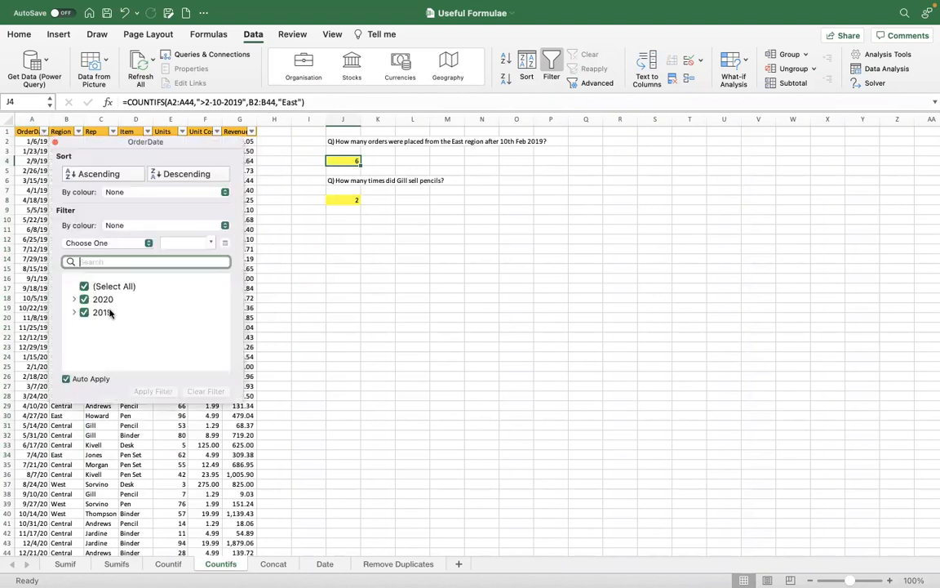
left_click(84, 285)
left_click(84, 299)
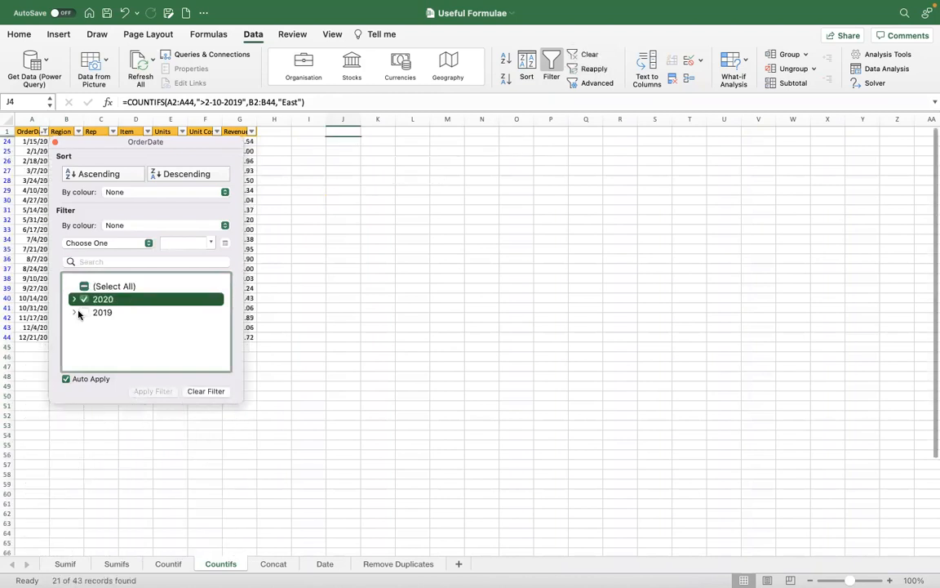
left_click(75, 312)
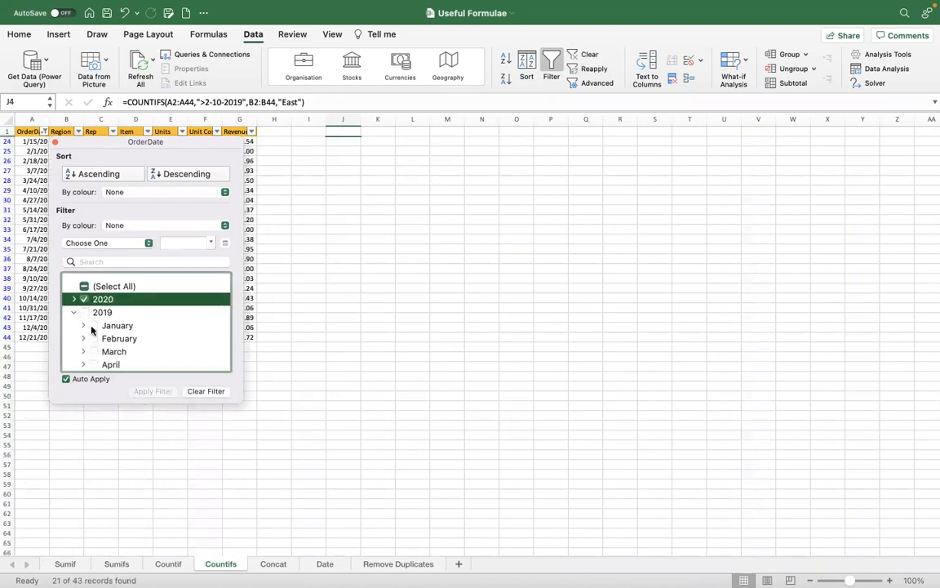
left_click(84, 313)
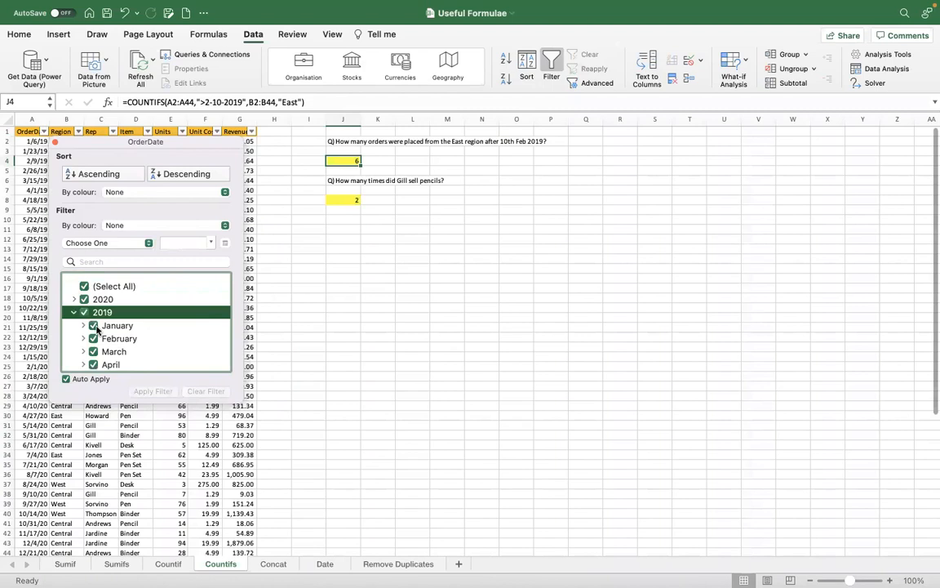
left_click(93, 325)
left_click(94, 339)
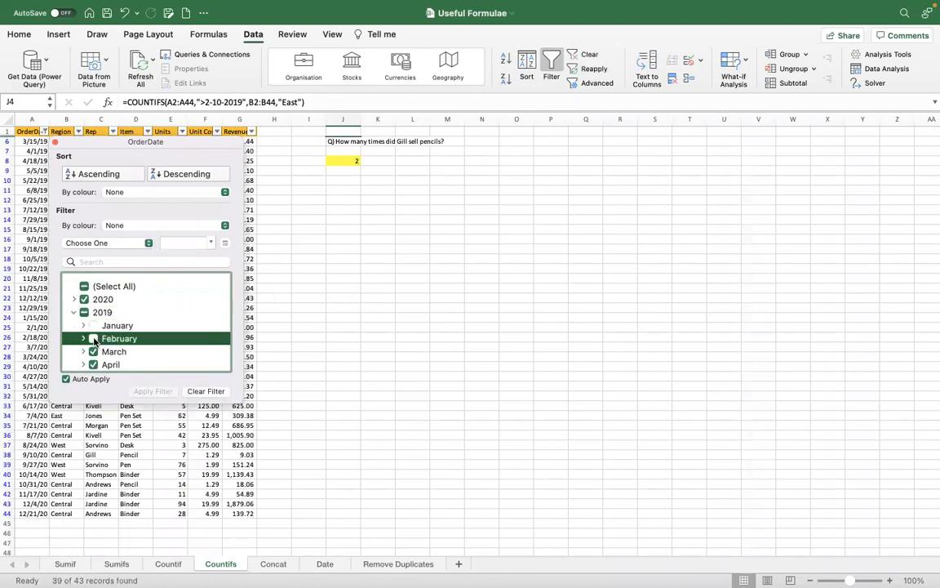
left_click(93, 338)
left_click(83, 338)
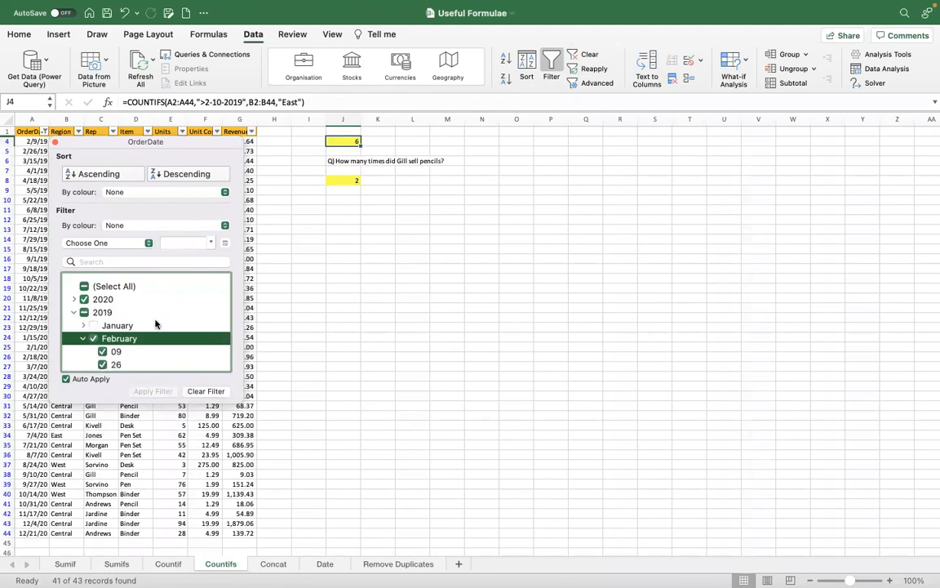
scroll(136, 318, "down", 2)
left_click(102, 297)
scroll(122, 319, "down", 3)
left_click(309, 282)
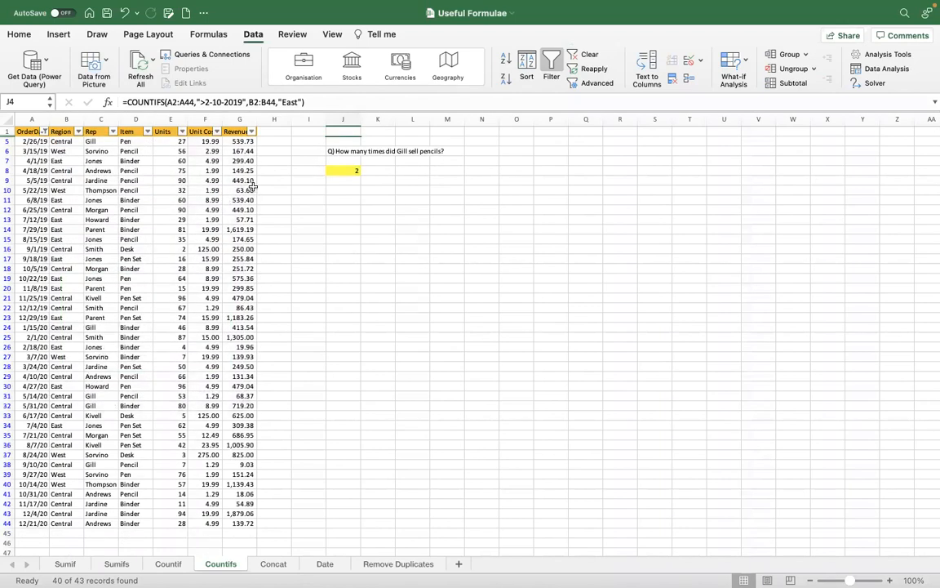
- Filter the Region column to show only East
left_click(79, 131)
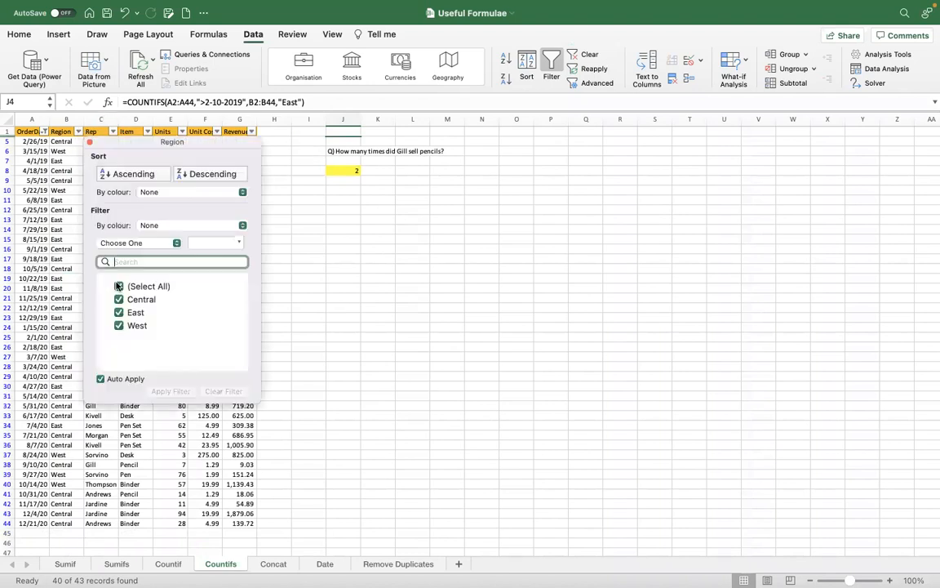
left_click(118, 286)
left_click(120, 313)
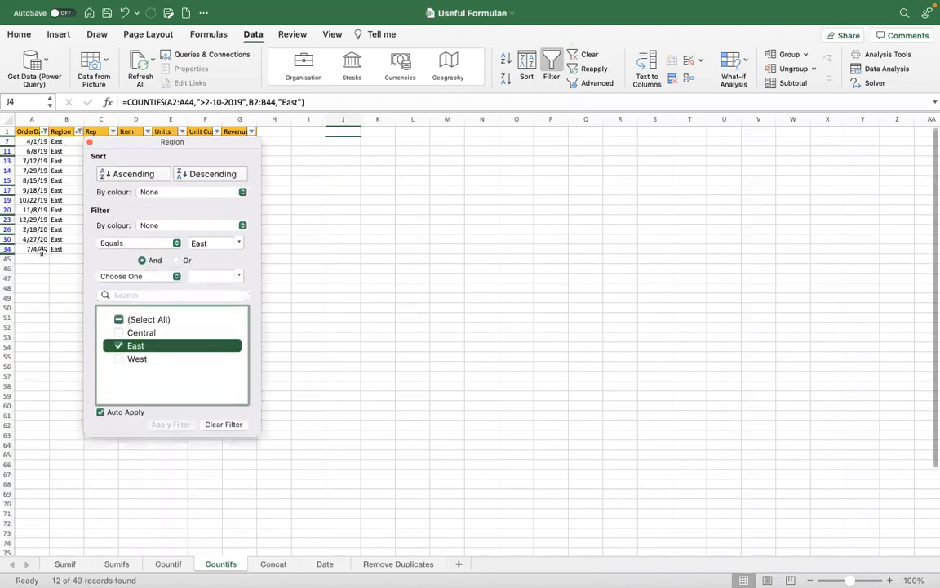
left_click(52, 242)
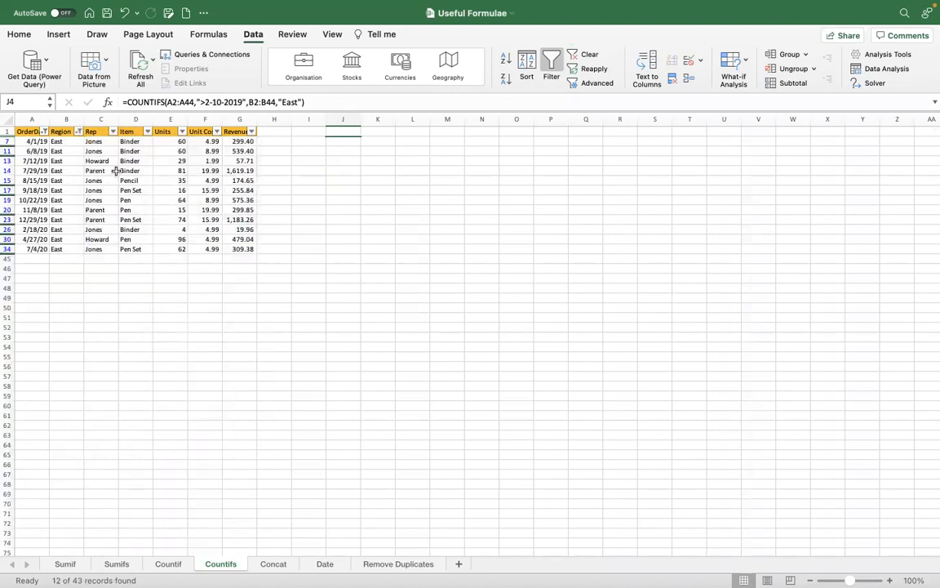
- Select the filtered East entries in the Region column from B7 down to B34 to count them
left_click(57, 140)
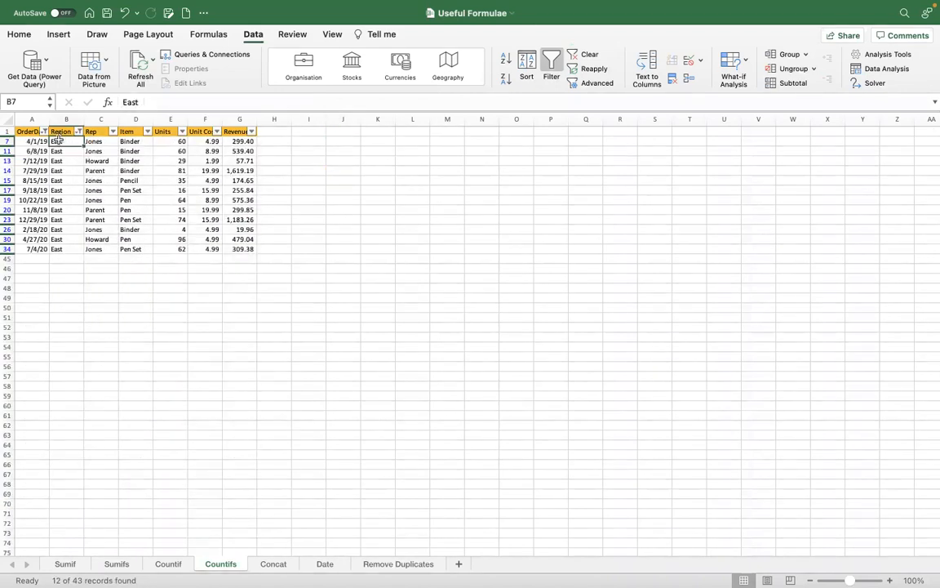
key("shift+Down")
key("shift+Down")
key("shift+Down")
key("shift+Down")
key("shift+Down")
key("shift+Down")
key("shift+Down")
key("shift+Down")
key("shift+Down")
key("shift+Down")
key("shift+Down")
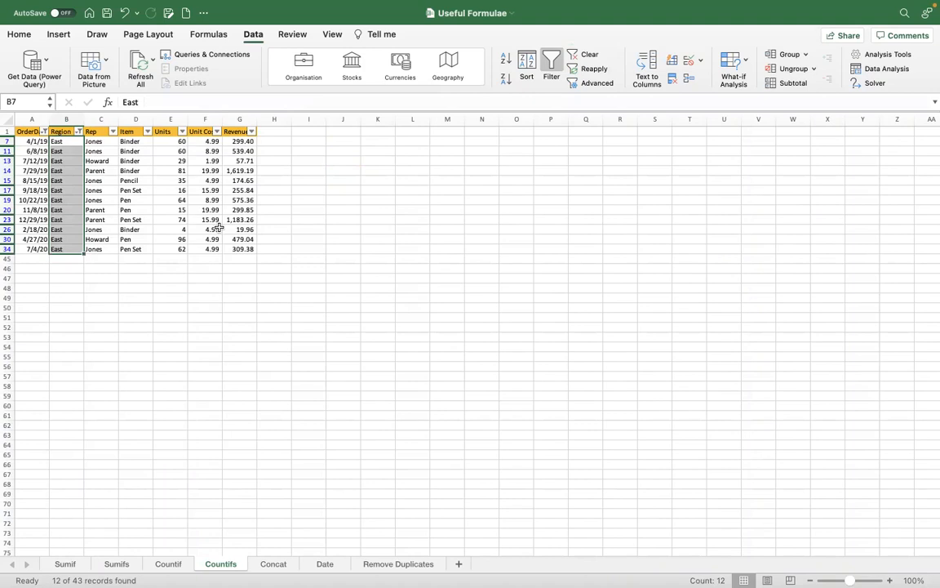
- Select the filtered order dates from A7 down to A34 to count them
left_click(41, 141)
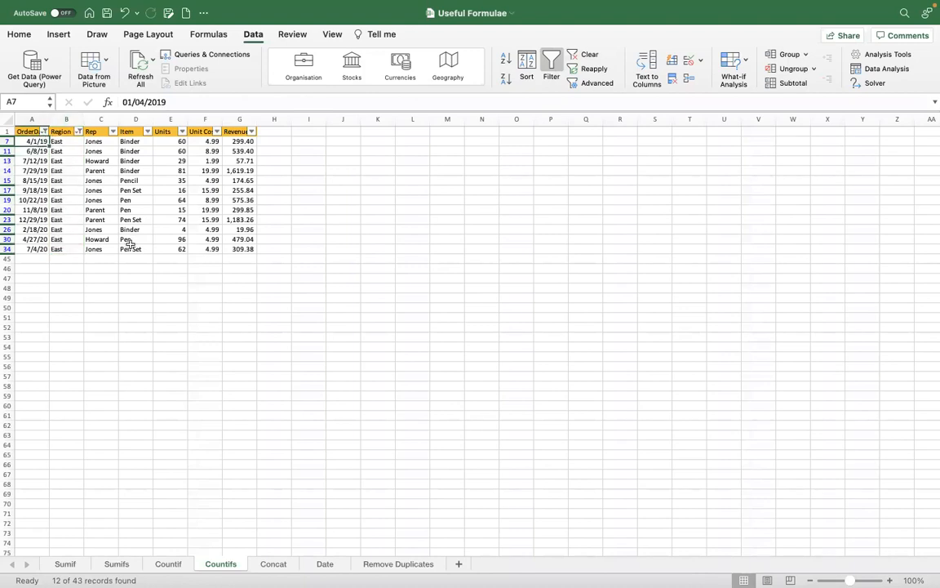
left_click_drag(36, 142, 33, 160)
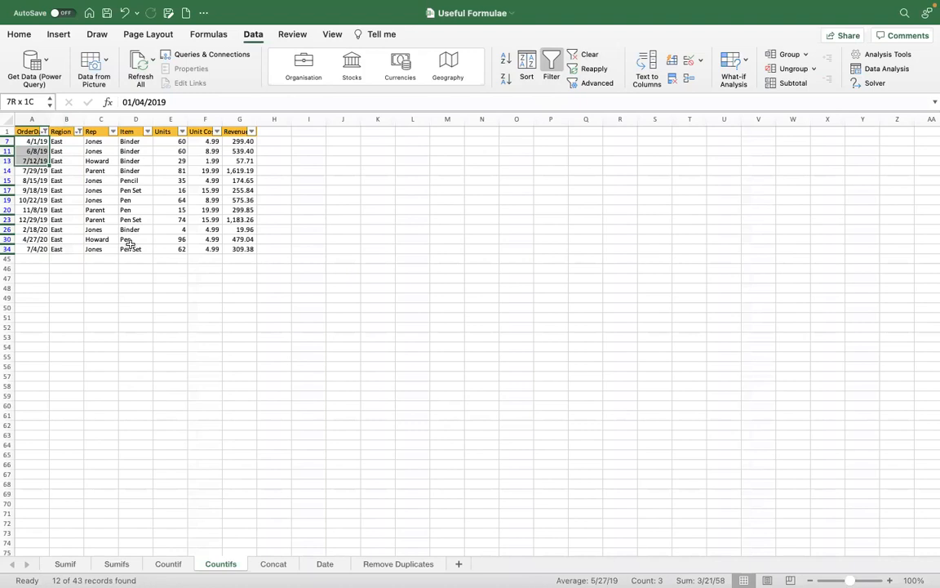
key("shift+Down")
key("shift+Down")
key("shift+Down")
key("shift+Down")
key("shift+Down")
key("shift+Down")
key("shift+Down")
key("shift+Down")
key("shift+Down")
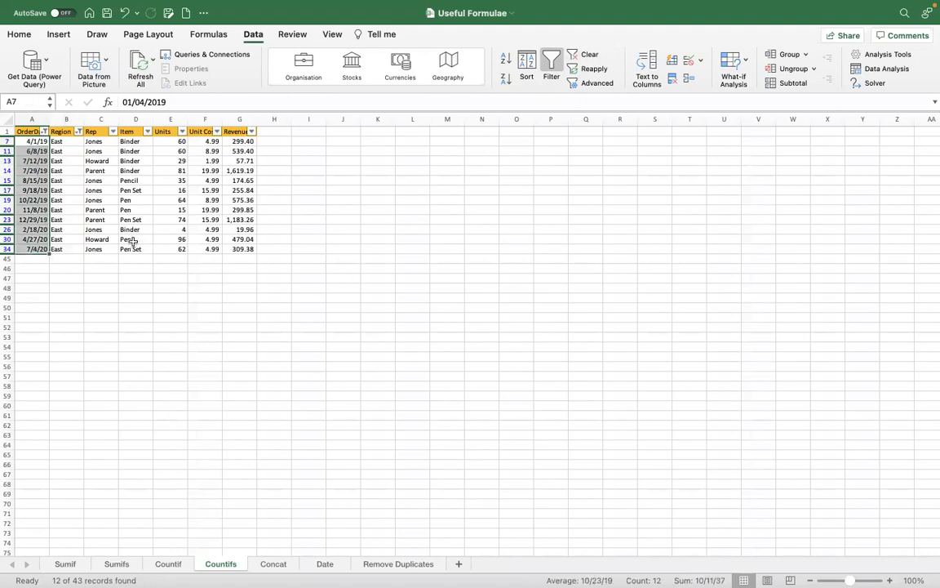
- Clear all filters and recheck the COUNTIFS formula in J4 against the OrderDate column
left_click(587, 56)
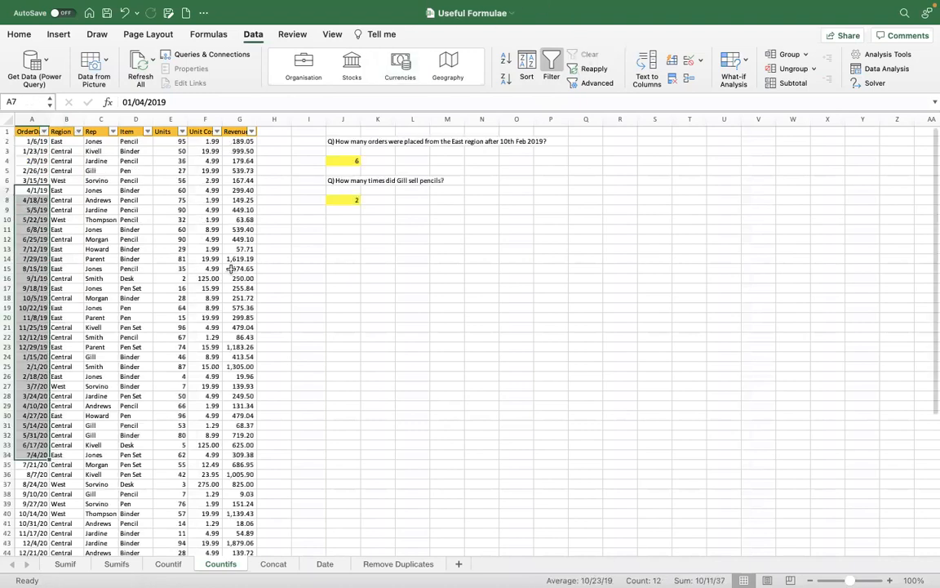
left_click(347, 160)
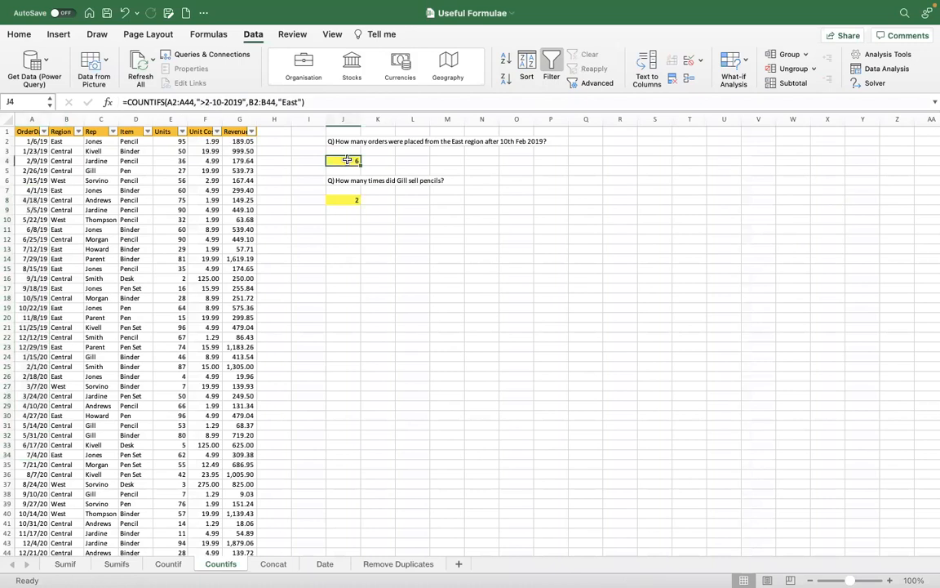
left_click(34, 120)
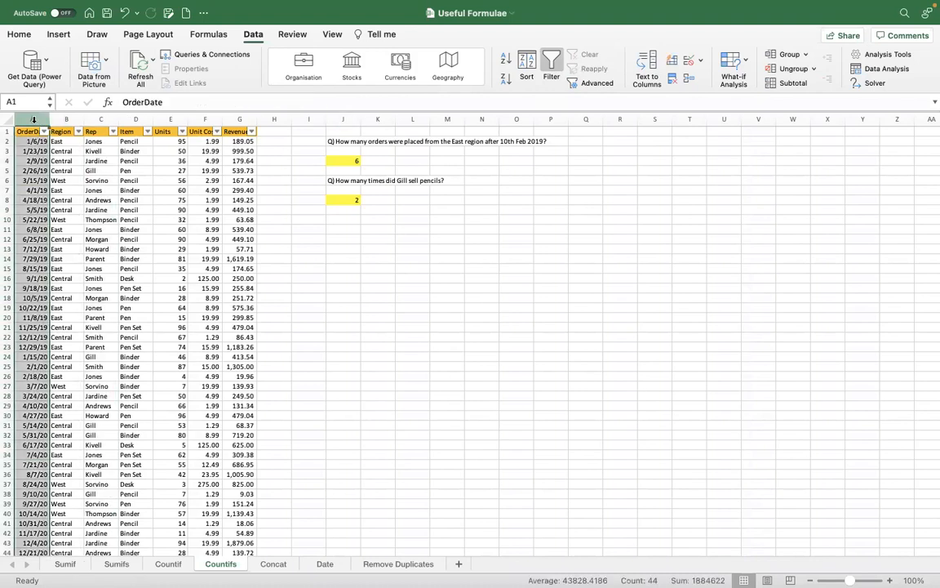
left_click(344, 162)
left_click(32, 120)
right_click(30, 189)
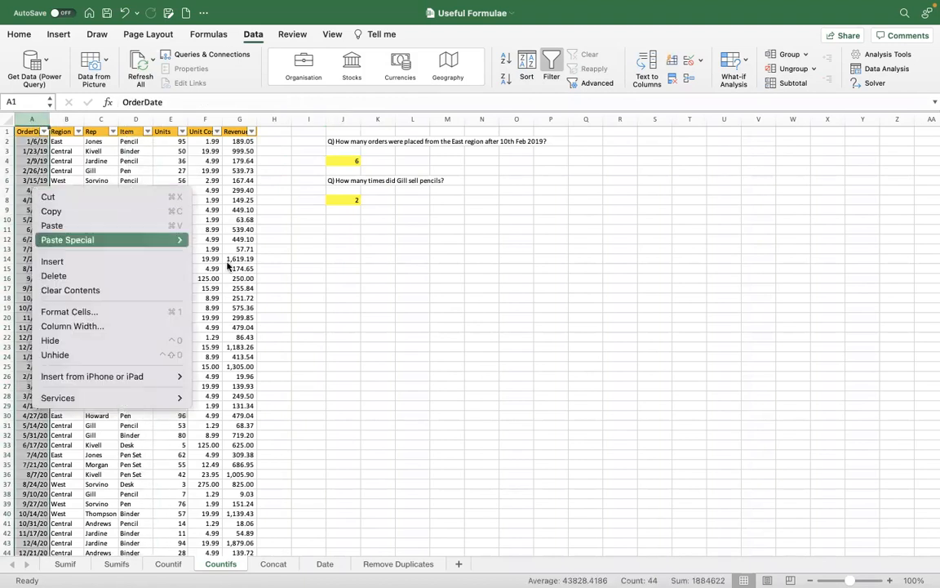
left_click(72, 313)
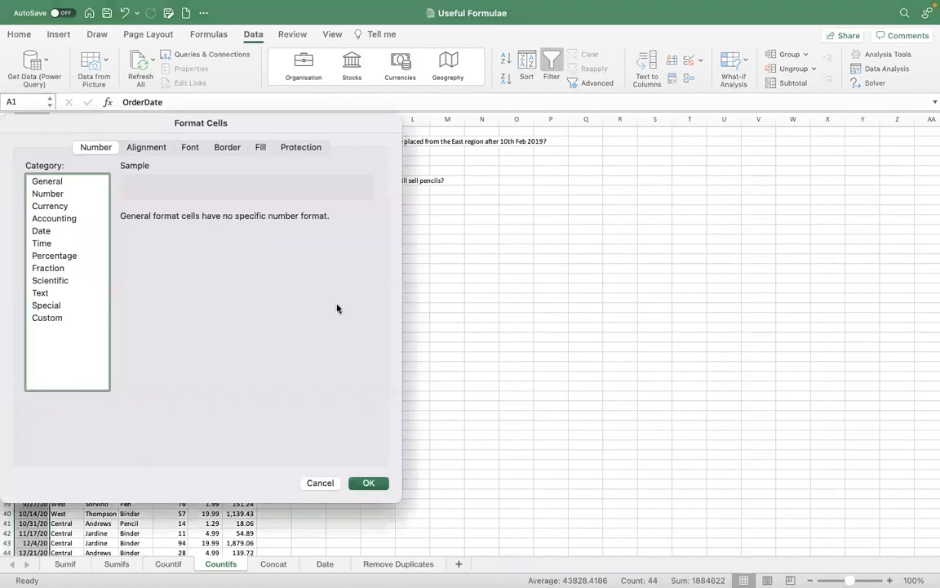
left_click_drag(259, 126, 524, 158)
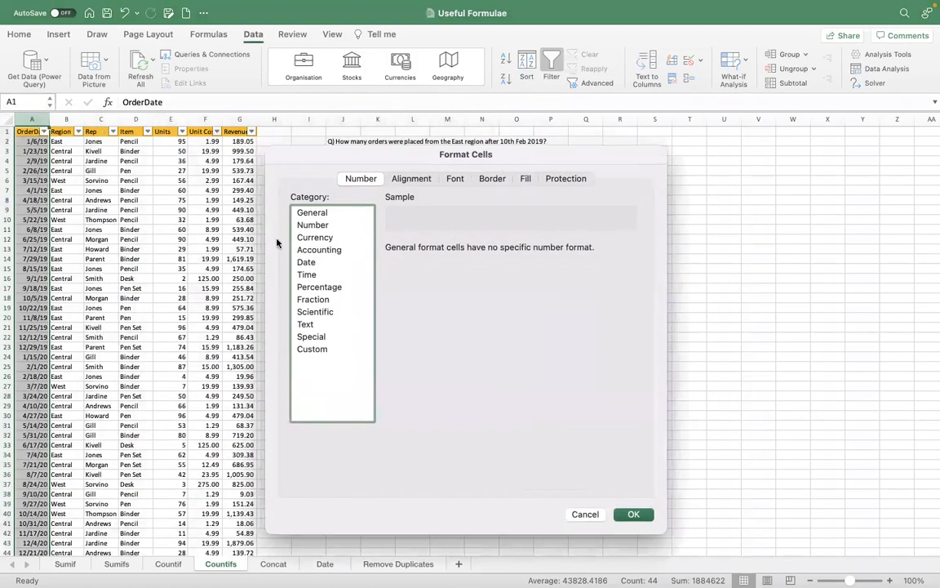
left_click(584, 514)
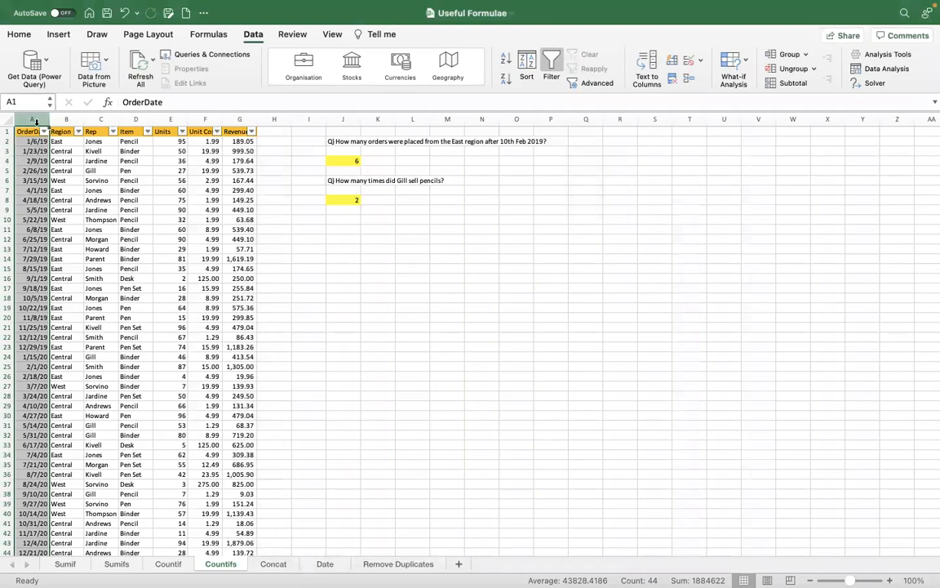
- Turn off filtering and format the OrderDate column as a Date of type 14/03/12
left_click(558, 62)
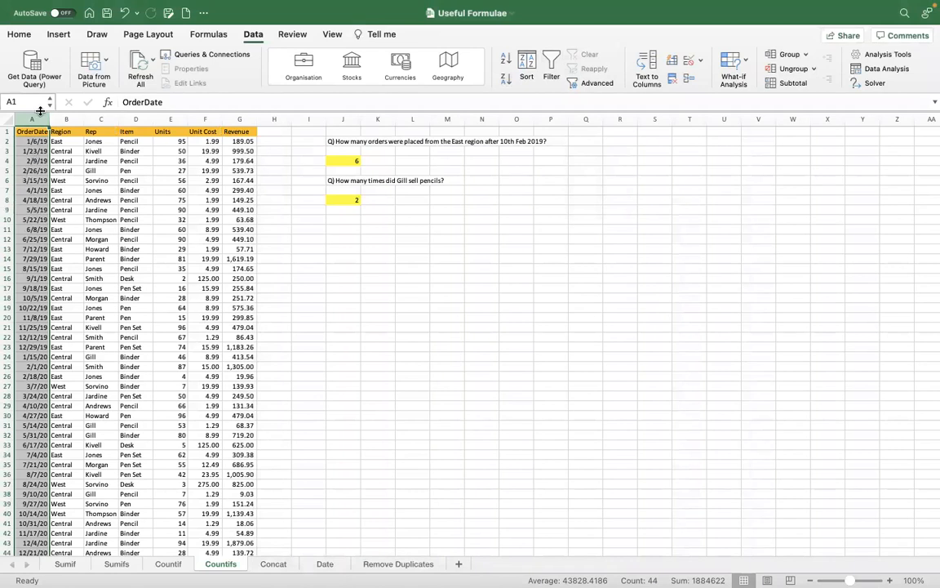
right_click(36, 162)
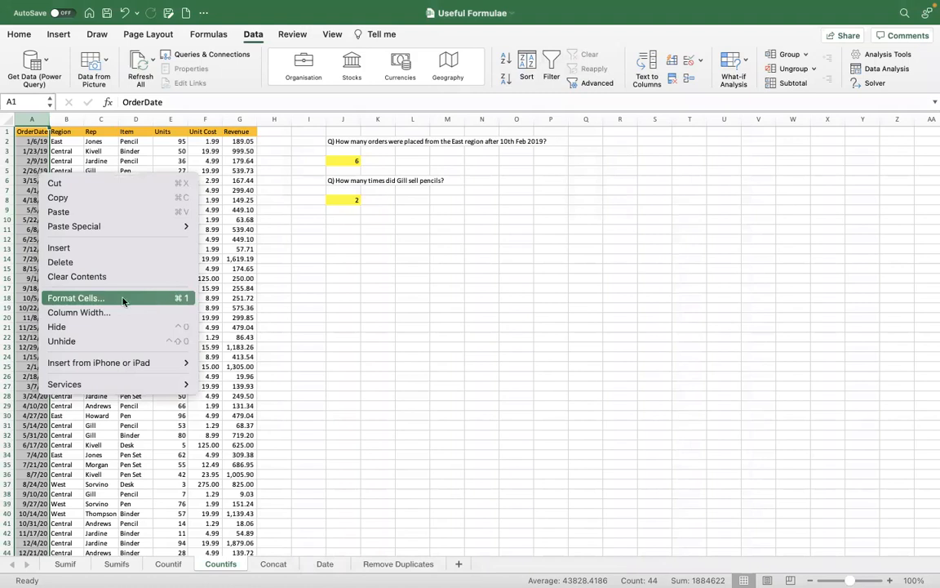
left_click(89, 298)
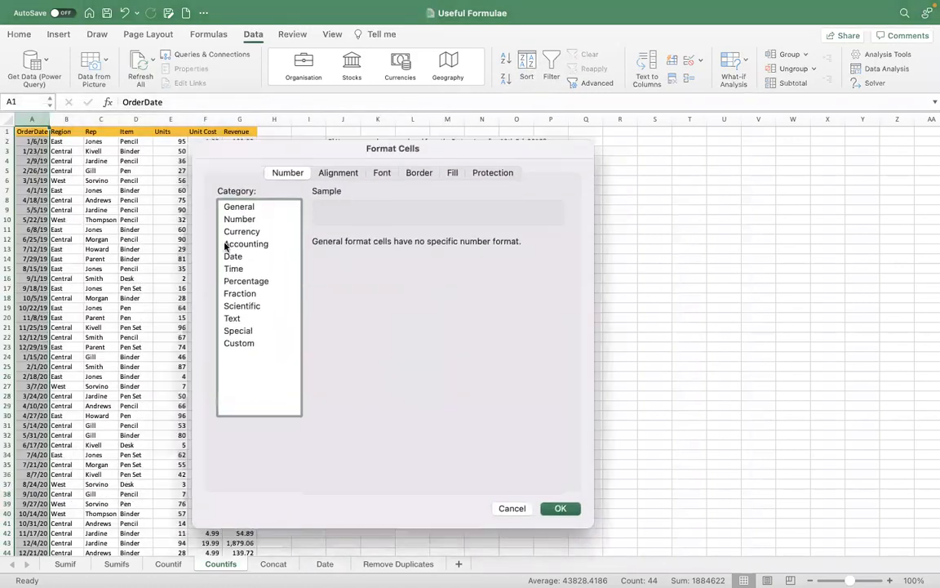
left_click(233, 255)
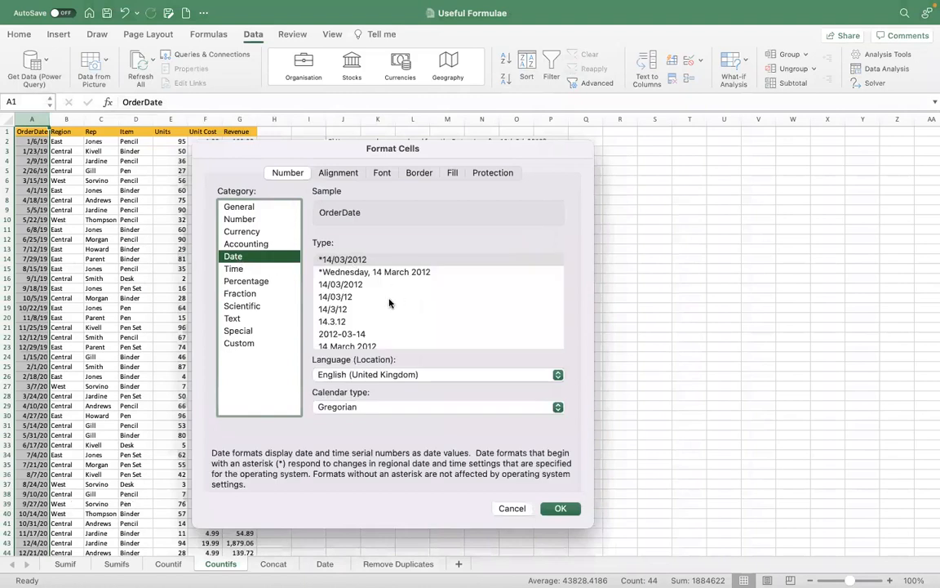
left_click(346, 298)
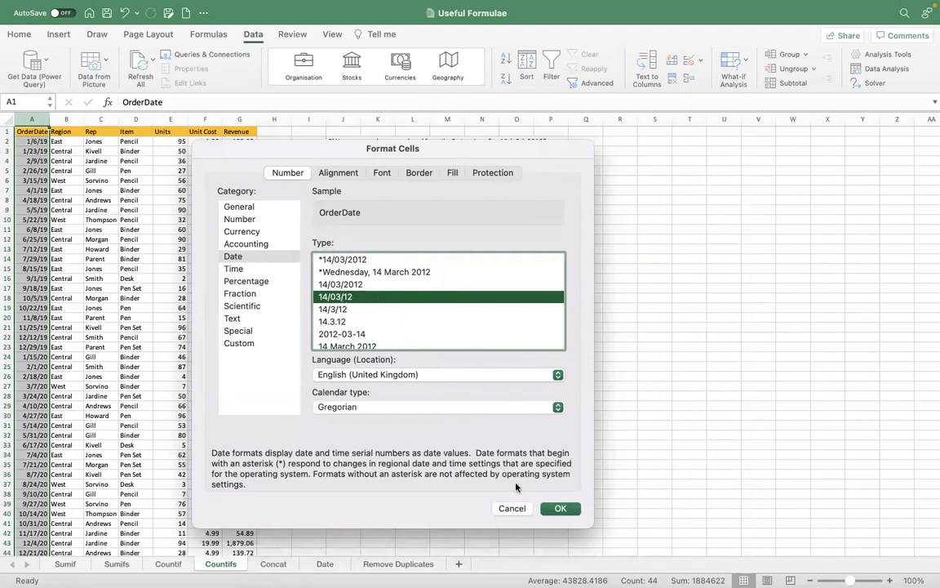
left_click(560, 509)
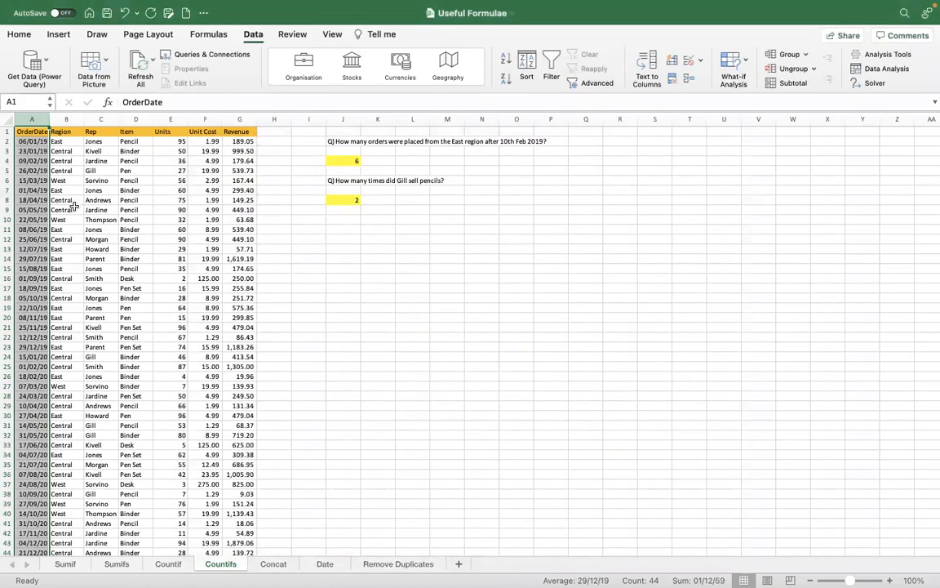
- Change the date criterion in J4's COUNTIFS formula to ">02-10-2019"
left_click(354, 161)
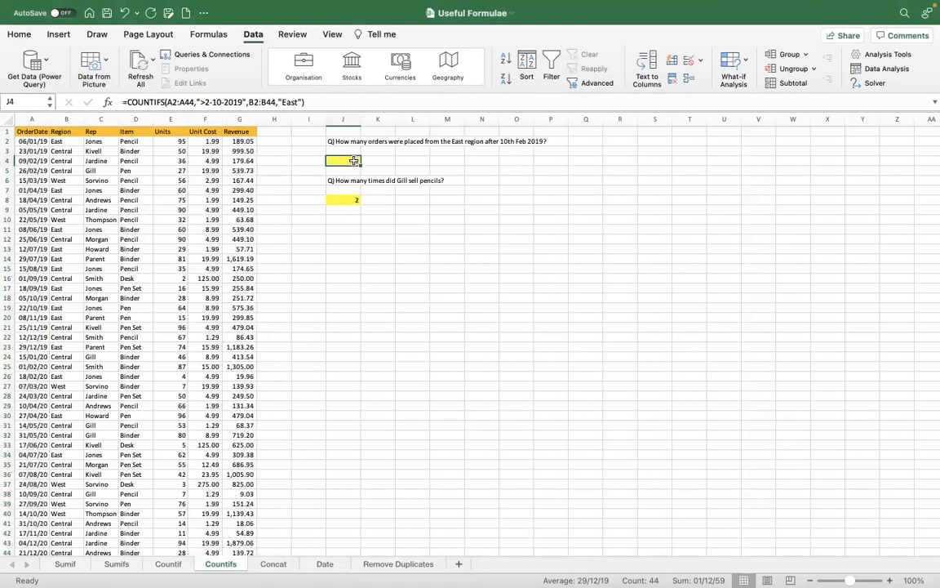
left_click(212, 102)
key("BackSpace")
key("BackSpace")
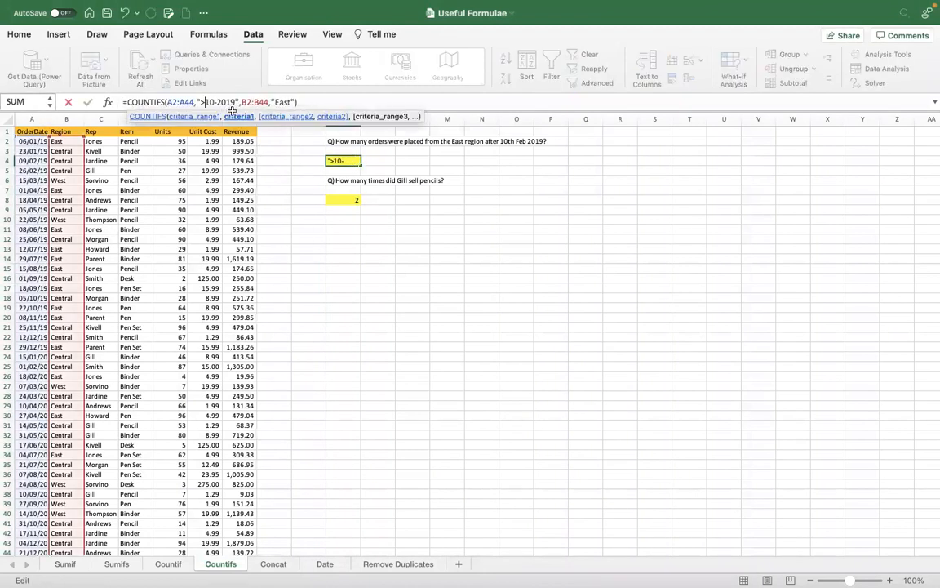
key("Right")
key("BackSpace")
key("BackSpace")
key("BackSpace")
type("02-10-")
key("Return")
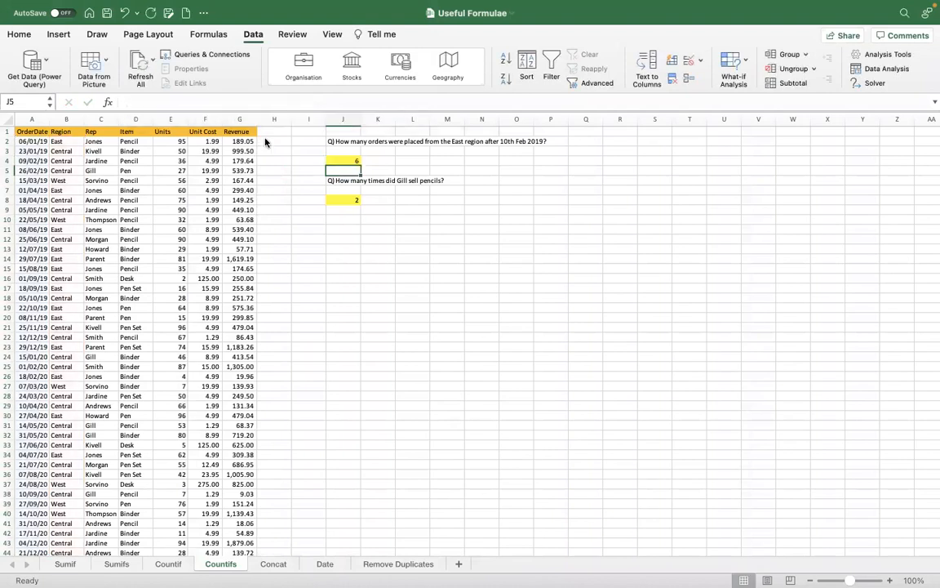
key("Up")
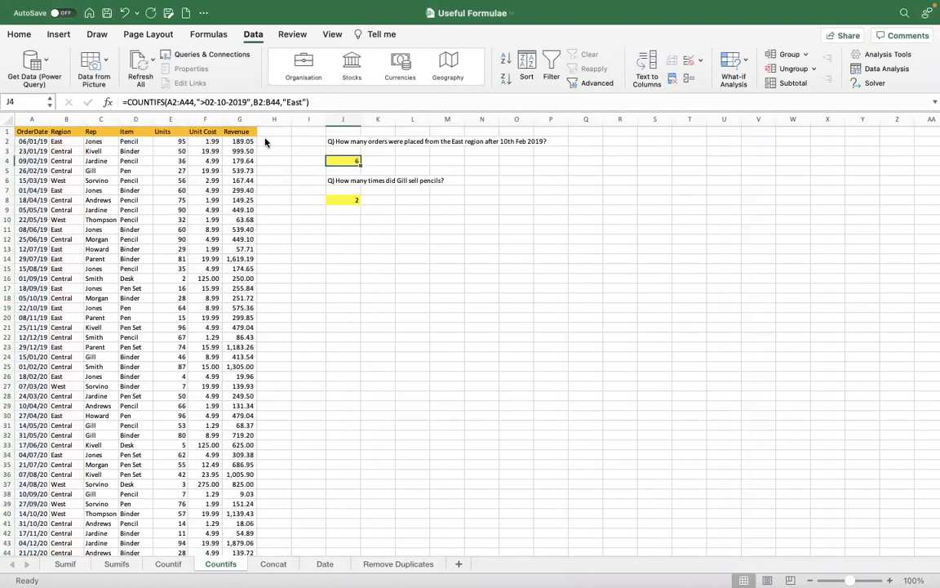
- Turn on filtering for the sales table and limit the OrderDate column to 2020
left_click(47, 132)
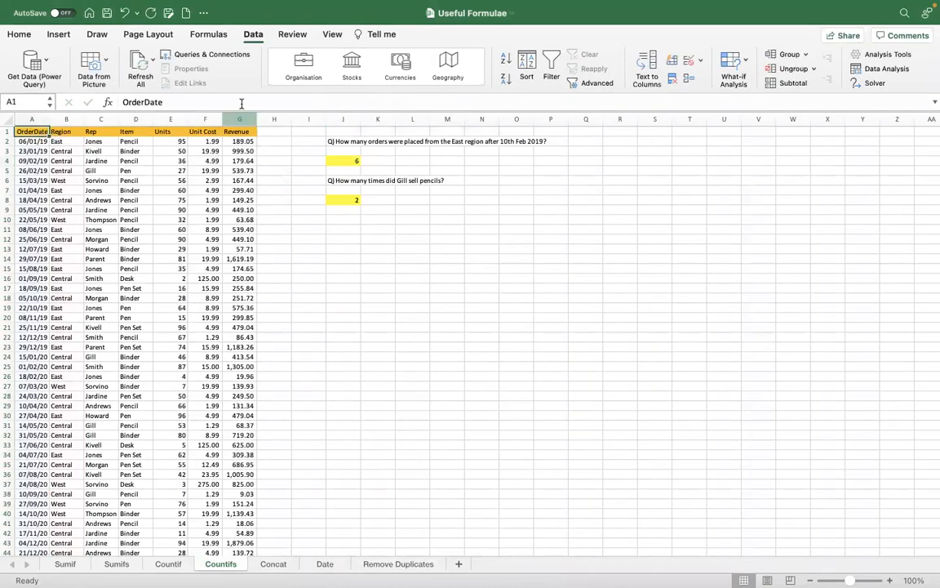
left_click(343, 161)
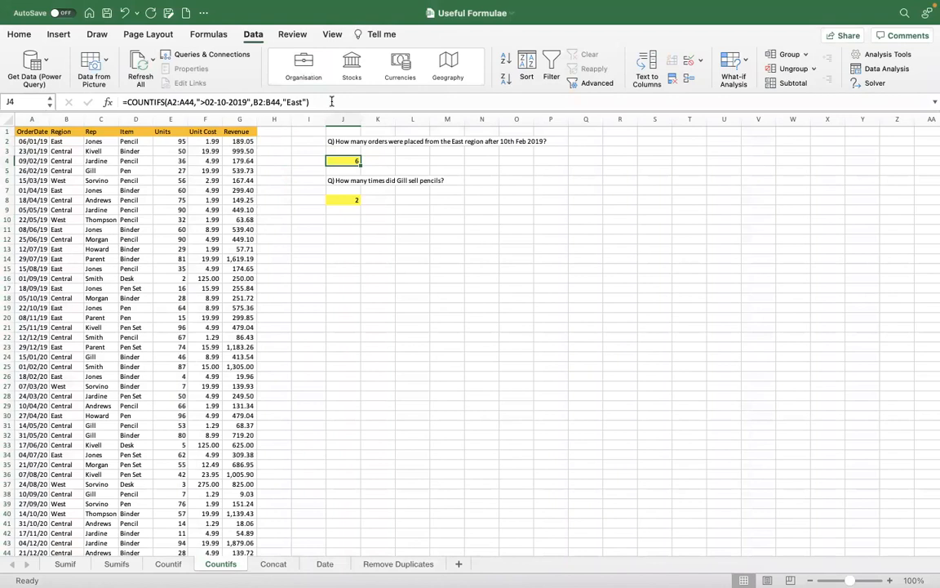
left_click(42, 133)
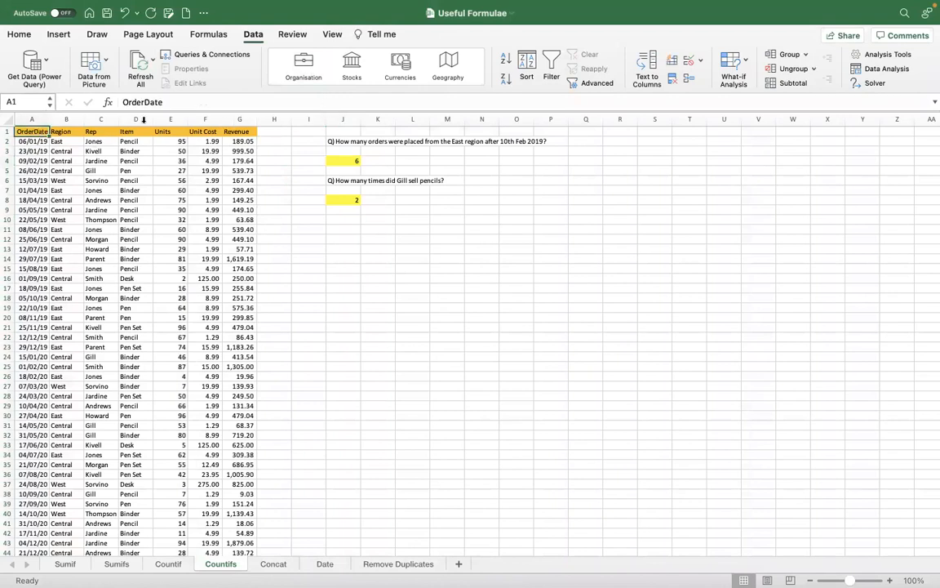
left_click(551, 65)
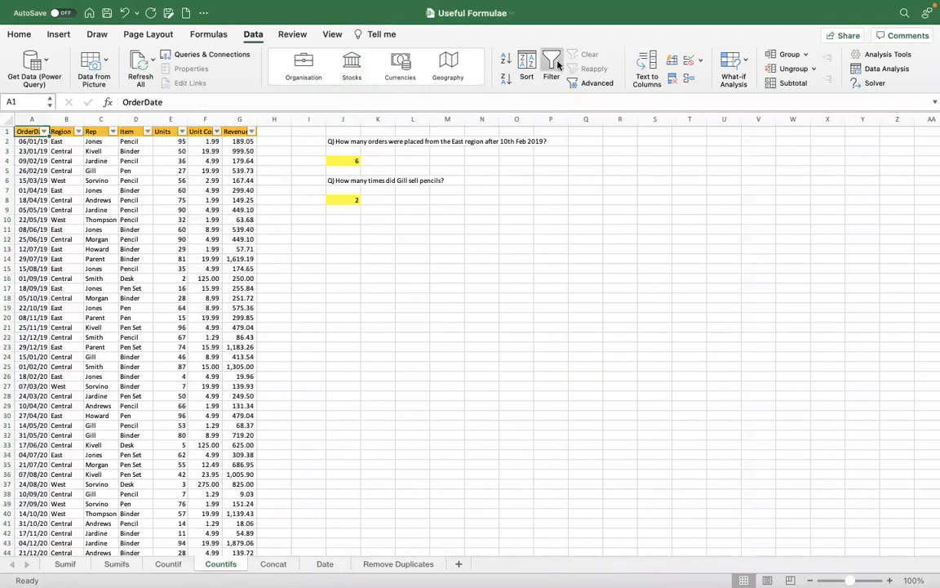
left_click(44, 131)
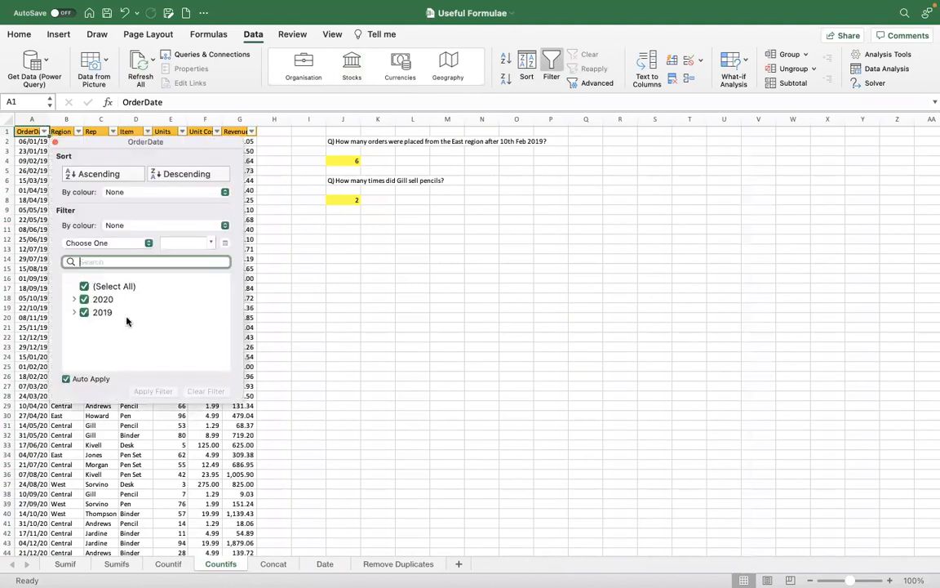
left_click(85, 287)
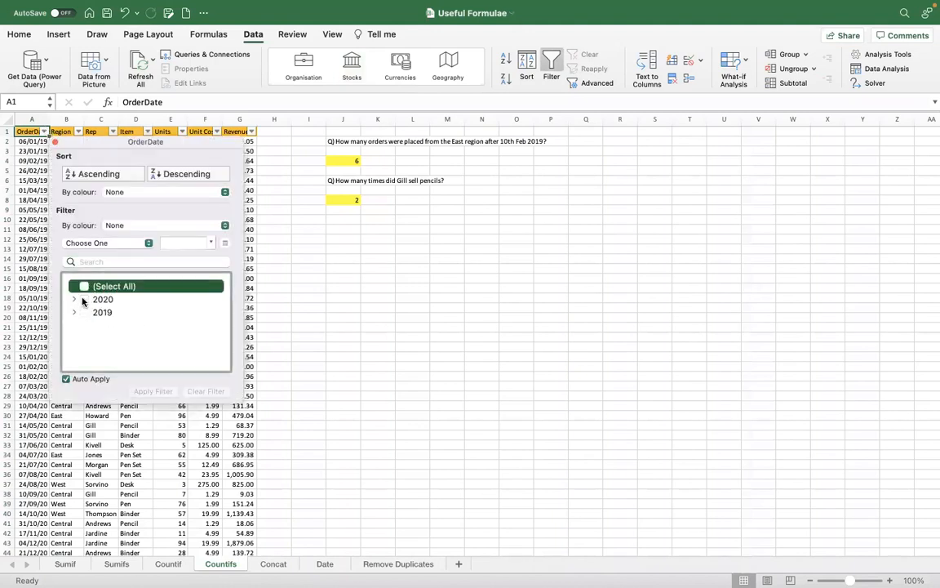
left_click(83, 299)
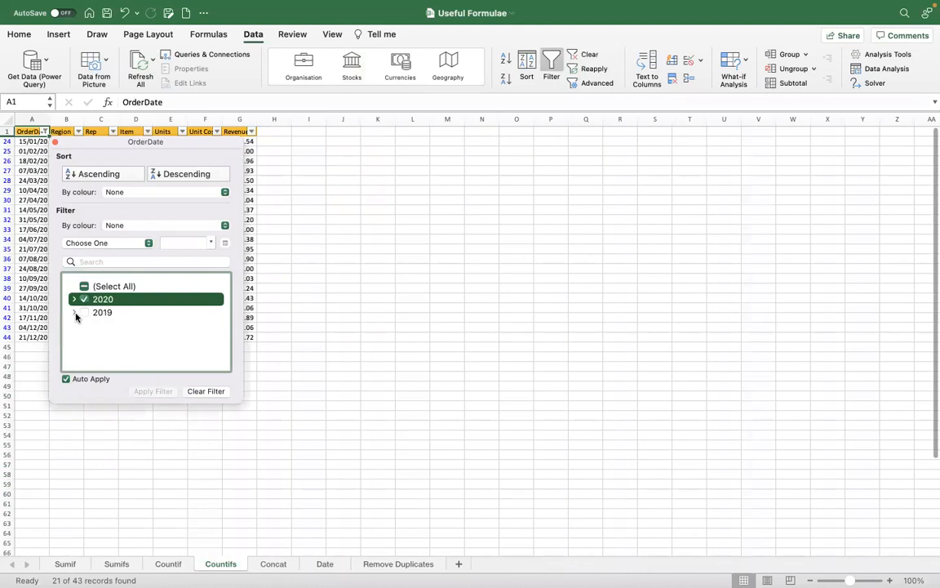
- Add 2019 to the OrderDate filter, leaving out January and 9 February of that year
left_click(72, 313)
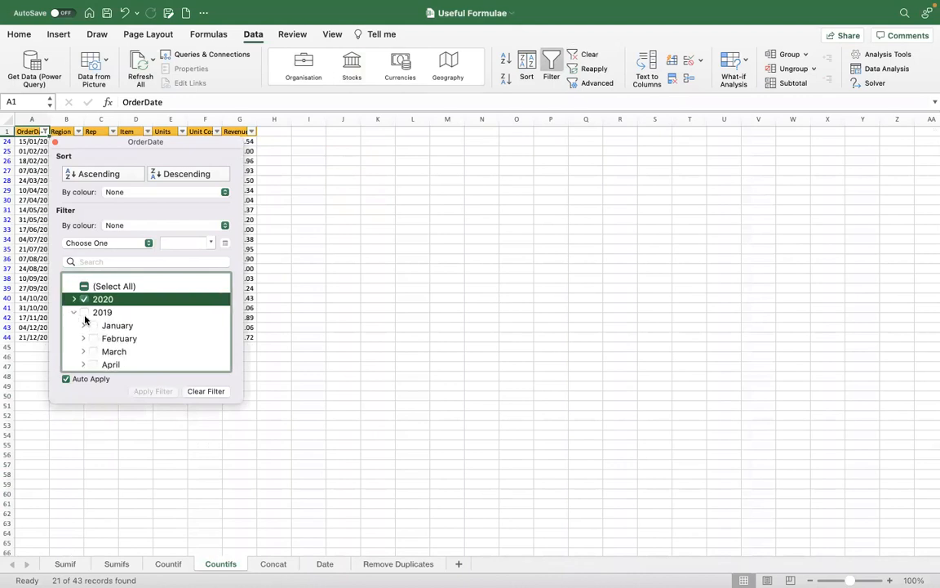
left_click(84, 313)
left_click(93, 326)
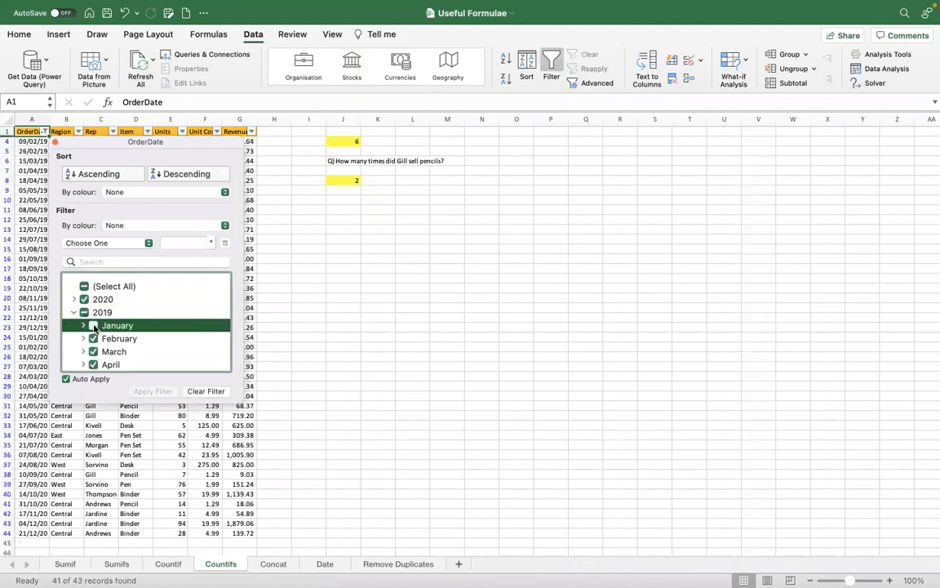
scroll(197, 319, "down", 3)
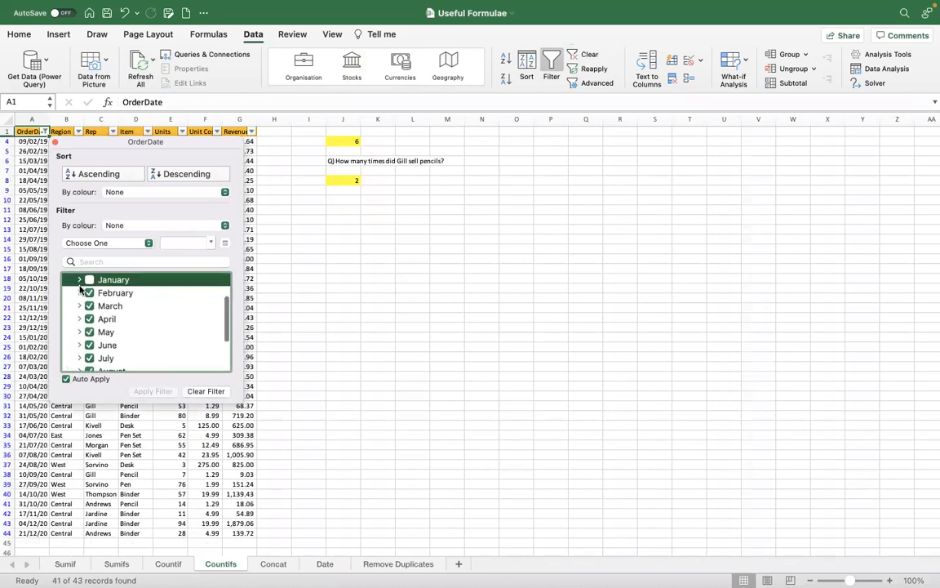
left_click(79, 292)
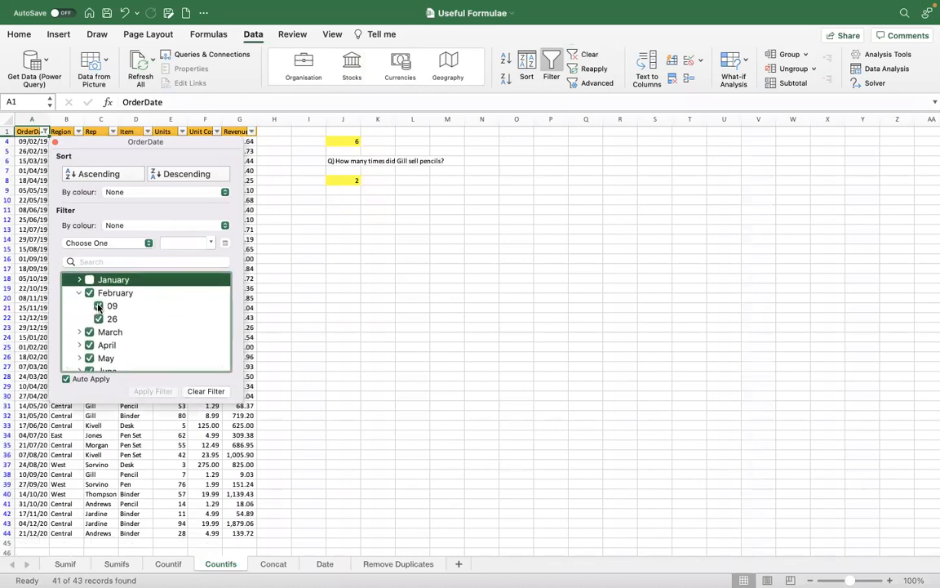
left_click(99, 305)
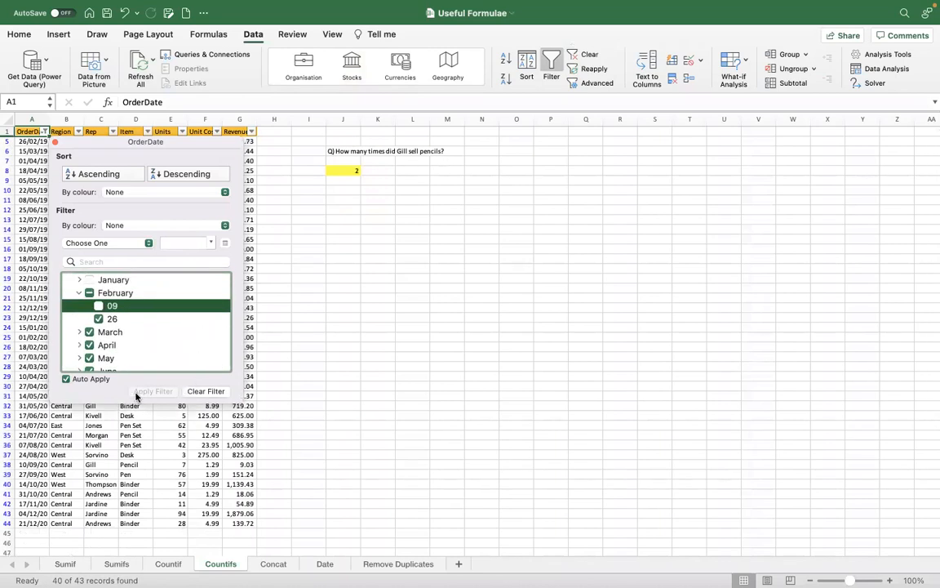
left_click(90, 413)
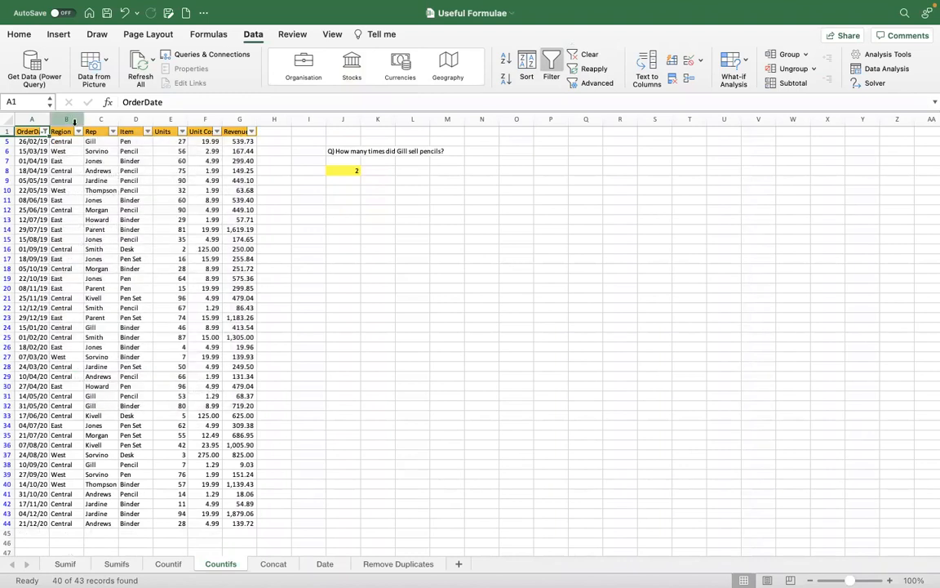
- Filter the Region column to show only East
left_click(77, 132)
left_click(118, 286)
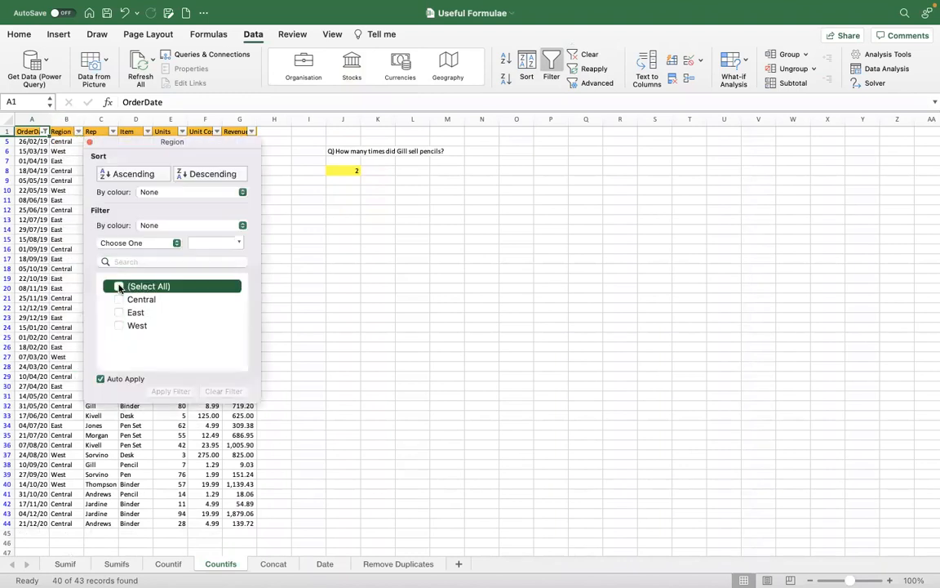
left_click(119, 313)
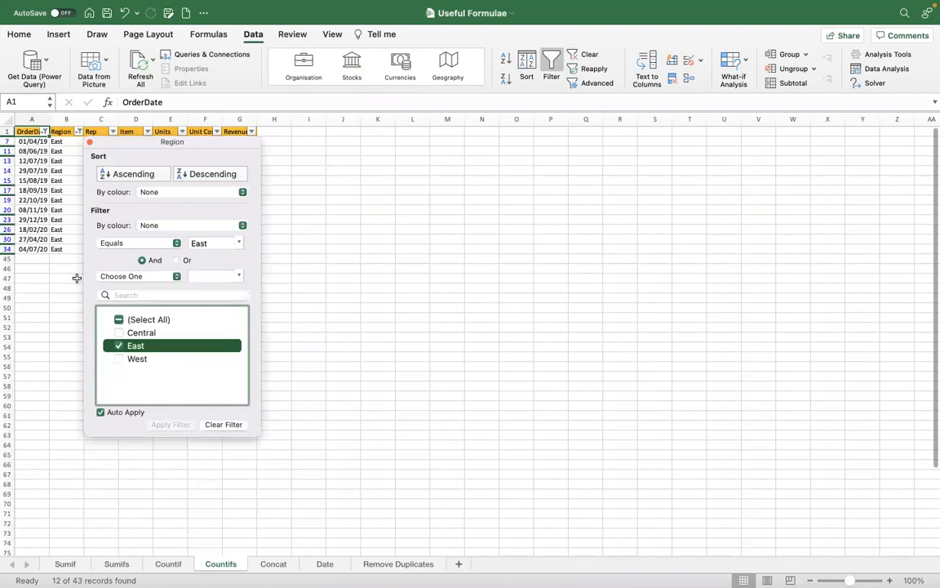
left_click(62, 179)
- Select the filtered order dates from A7 down to A34 to count them, and clear all filters
left_click(36, 141)
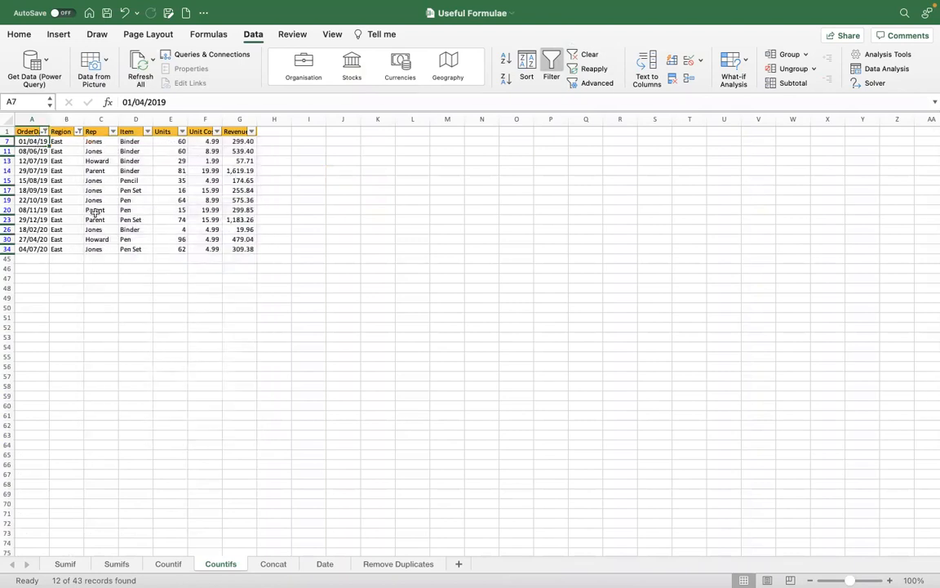
key("shift+Down")
key("shift+Down")
key("shift+Down")
key("shift+Down")
key("shift+Down")
key("shift+Down")
key("shift+Down")
key("shift+Down")
key("shift+Down")
key("shift+Down")
key("shift+Down")
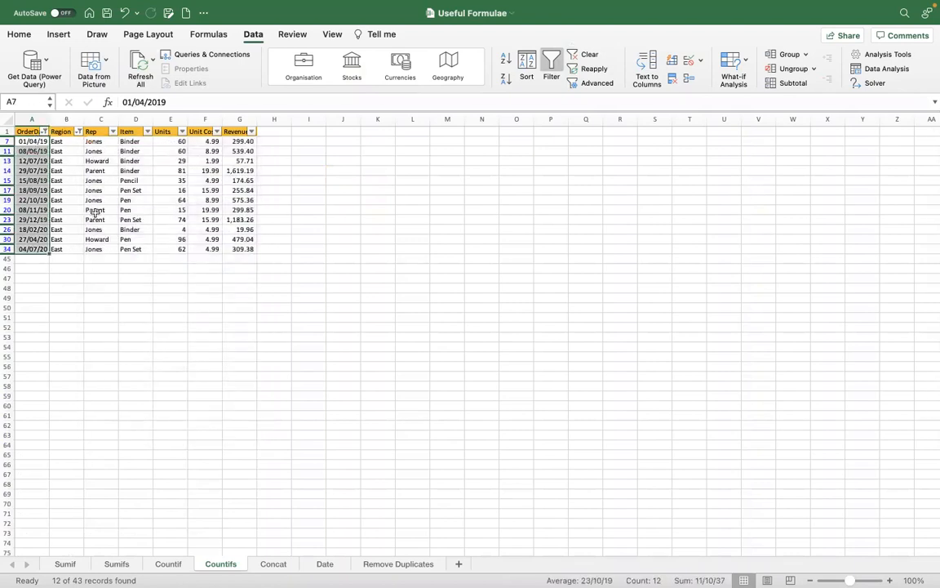
left_click(585, 53)
- Change the date criterion in J4's COUNTIFS formula to ">10/02/2019"
left_click(343, 162)
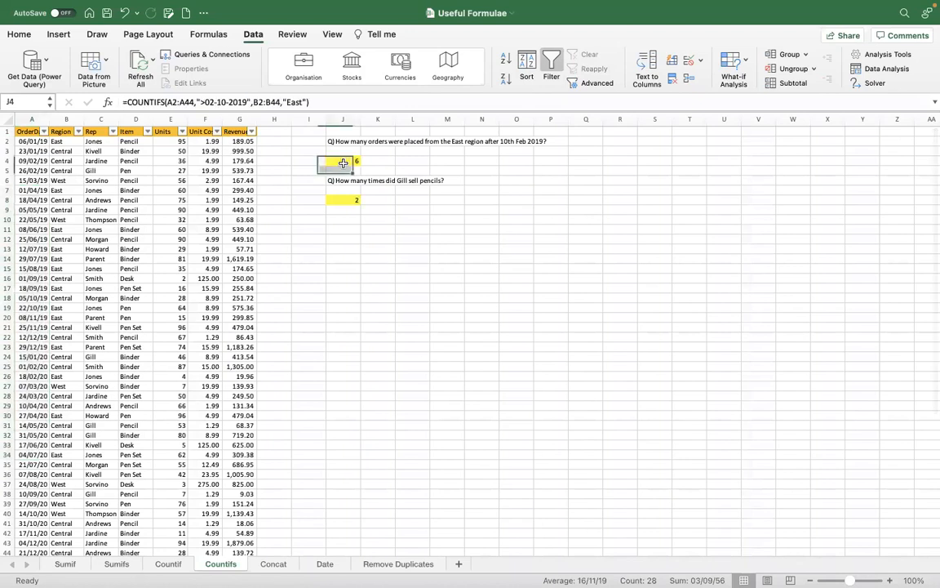
left_click(329, 101)
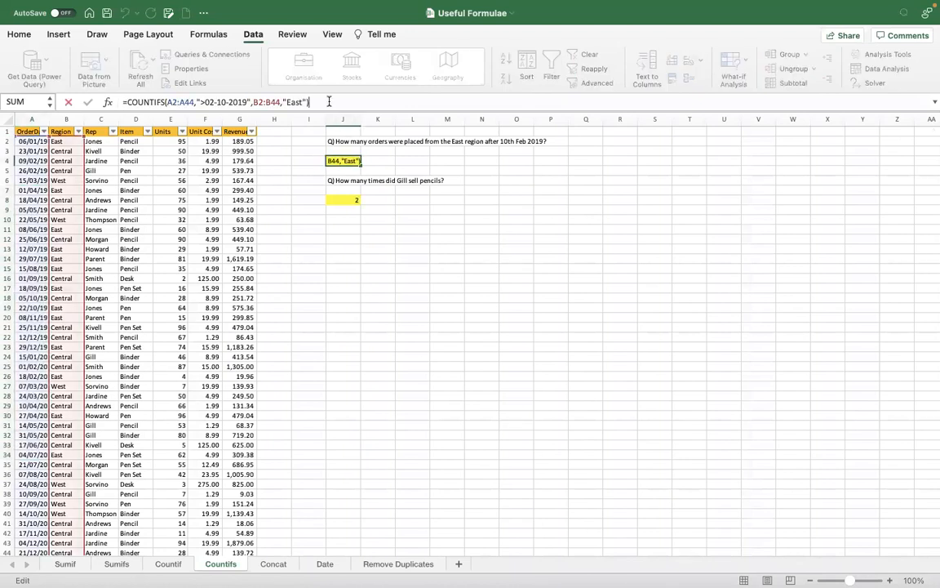
left_click(203, 102)
type(">")
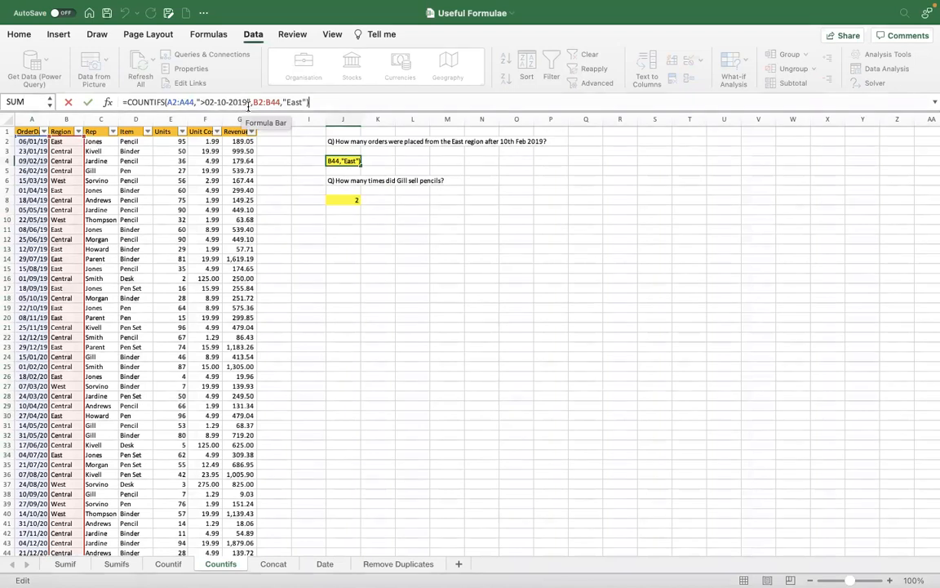
left_click(219, 102)
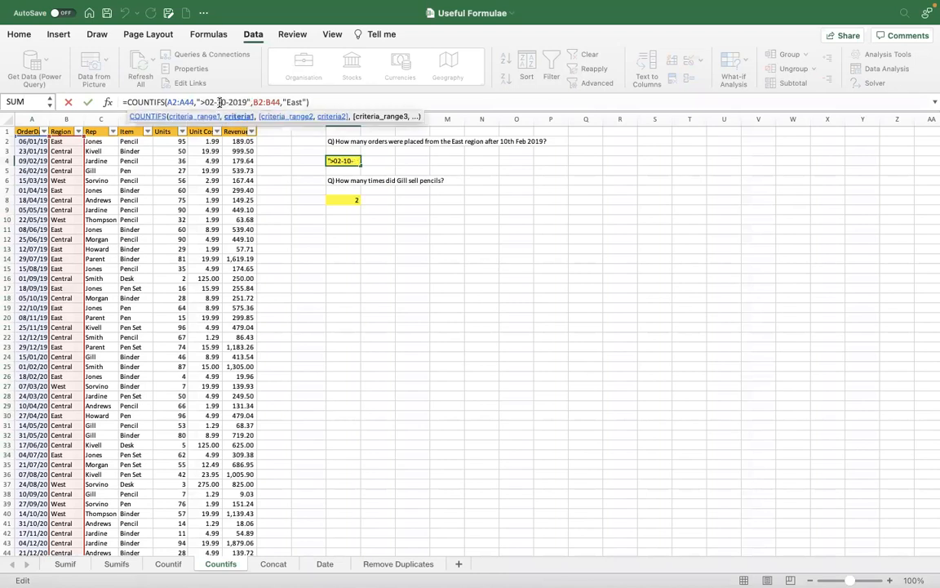
key("Home")
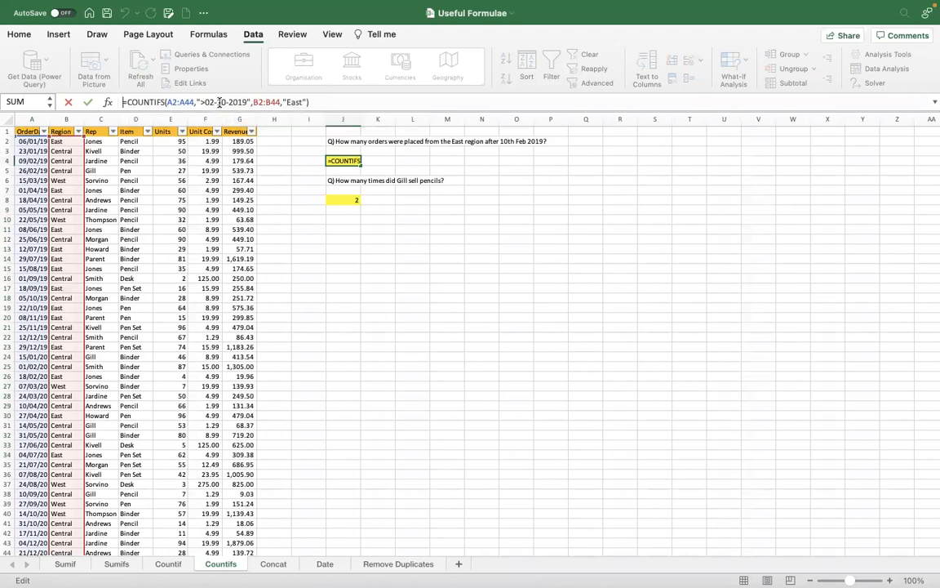
left_click(228, 102)
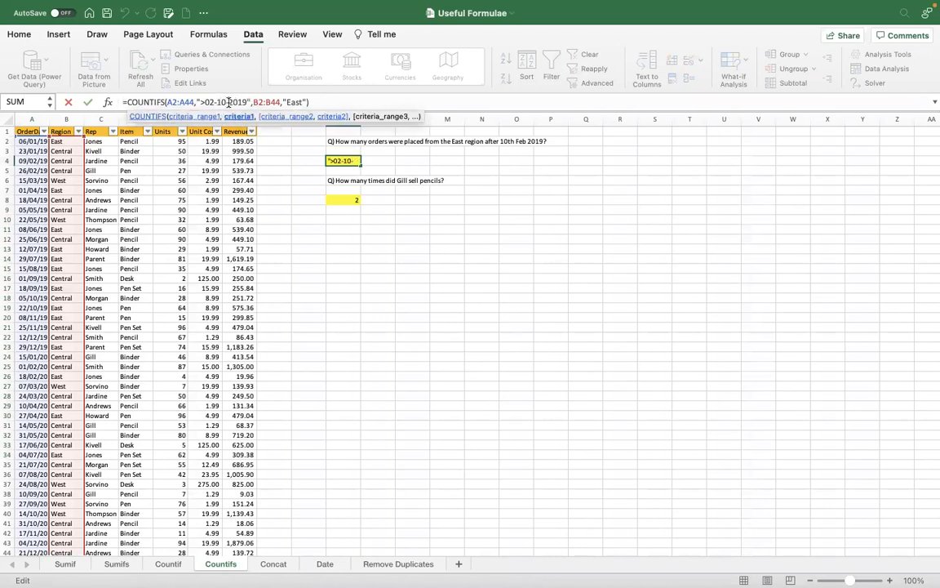
key("BackSpace")
key("BackSpace")
key("BackSpace")
key("BackSpace")
key("BackSpace")
key("BackSpace")
left_click(227, 102)
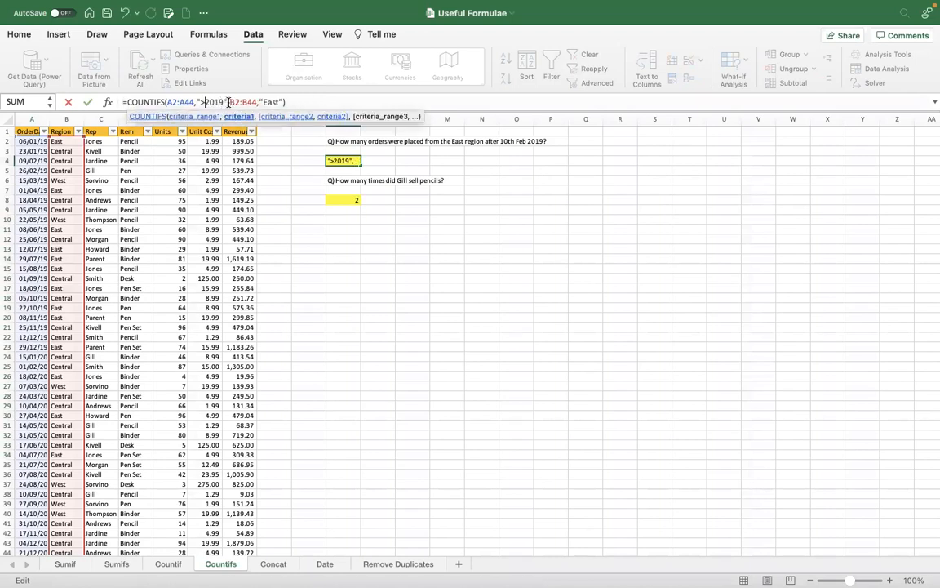
type("10/")
type("02/")
type("/")
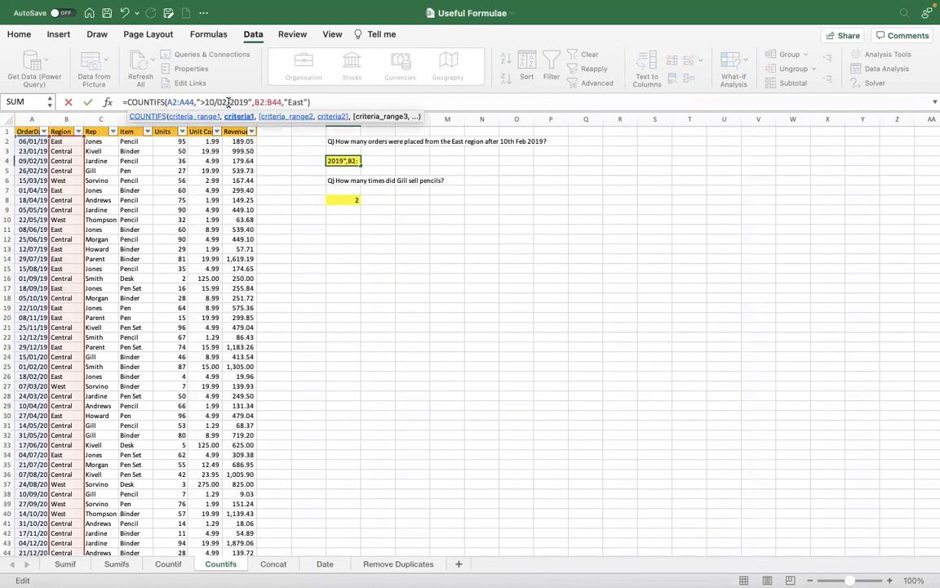
key("Return")
key("Up")
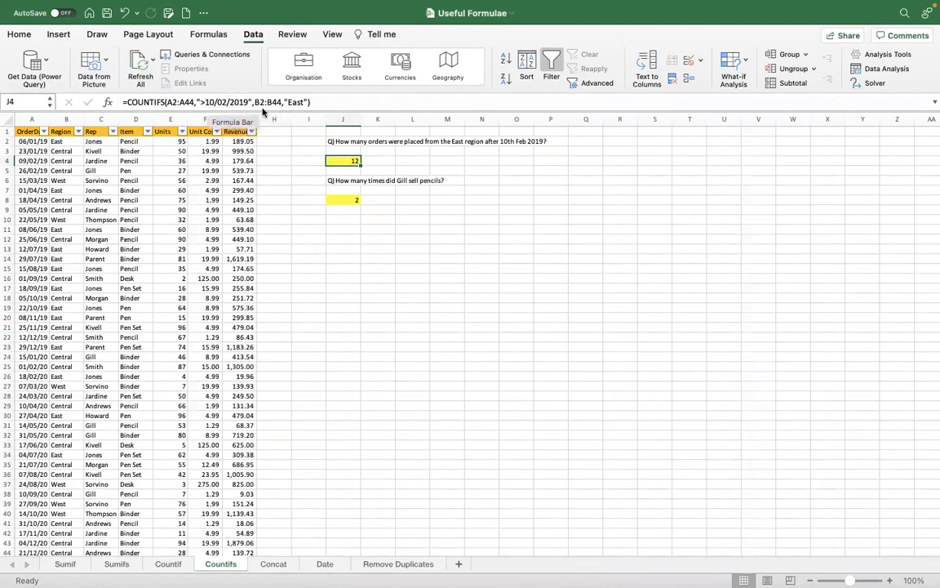
- Review J4's COUNTIFS formula against the OrderDate column and its filter options
left_click(336, 101)
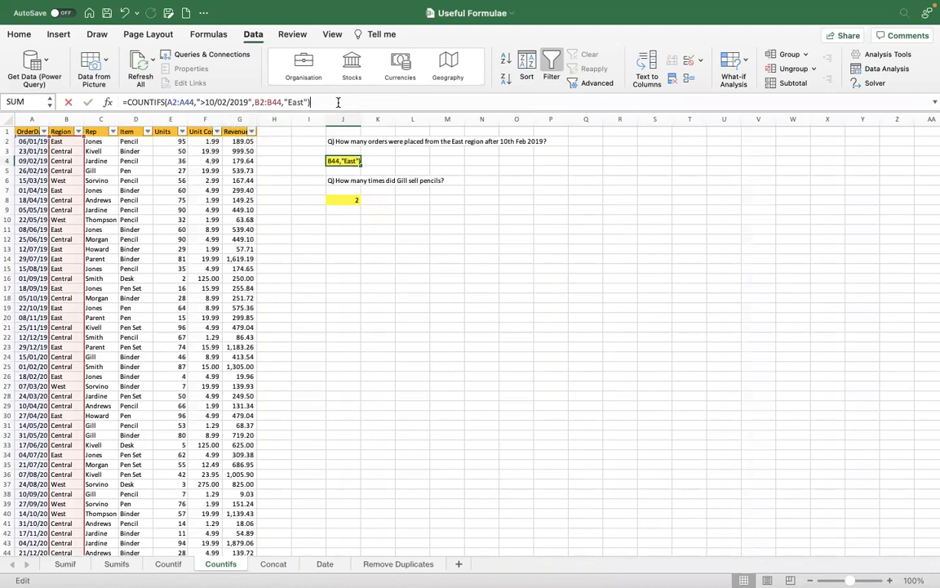
key("Return")
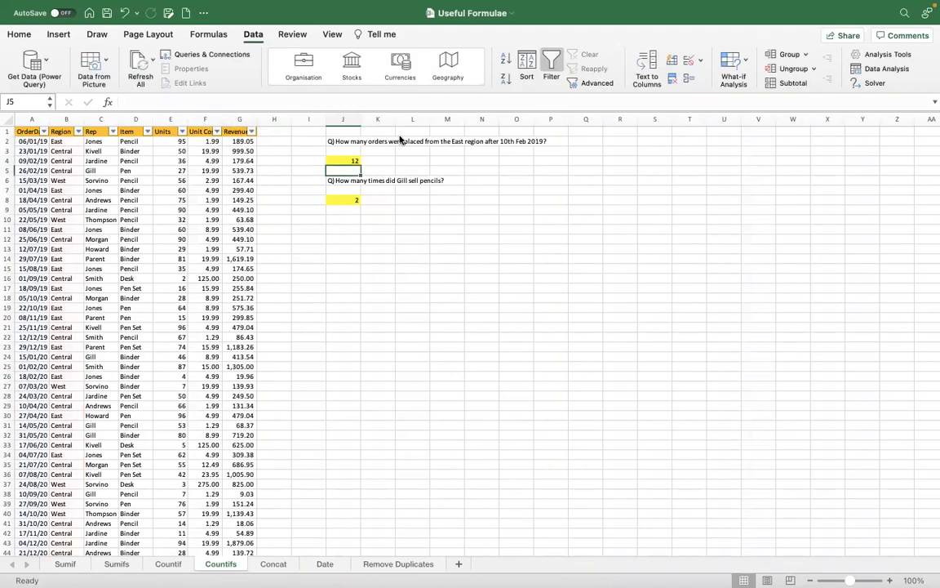
key("Up")
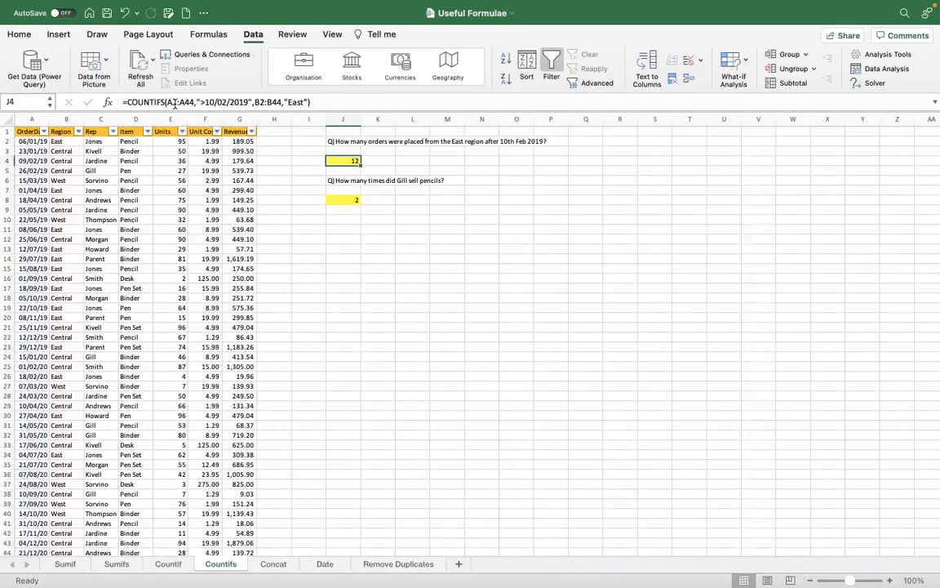
left_click(37, 120)
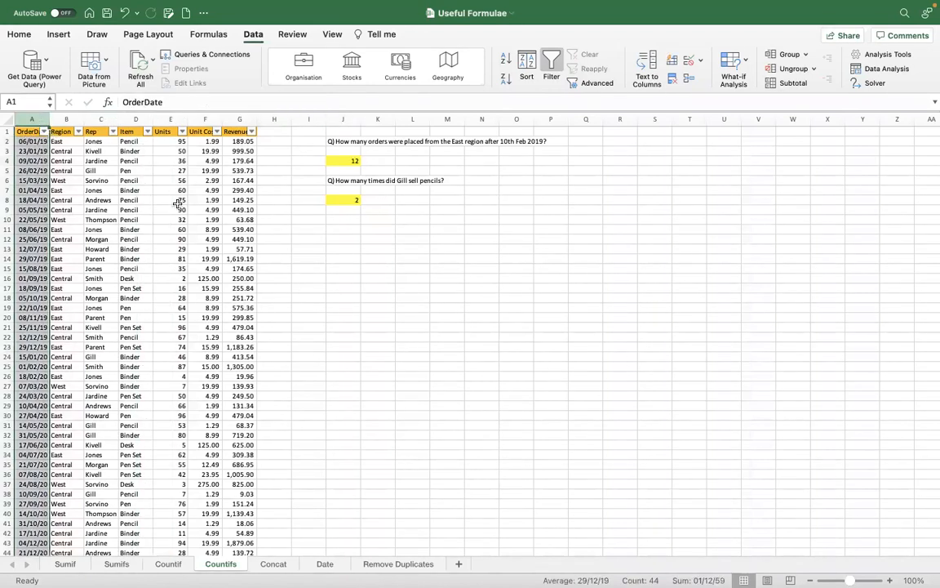
left_click(353, 161)
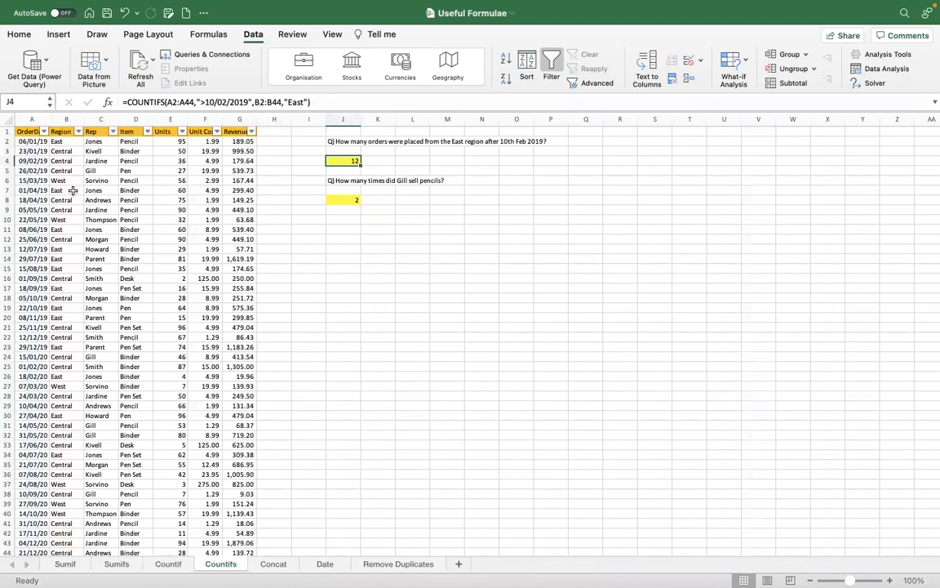
left_click(43, 131)
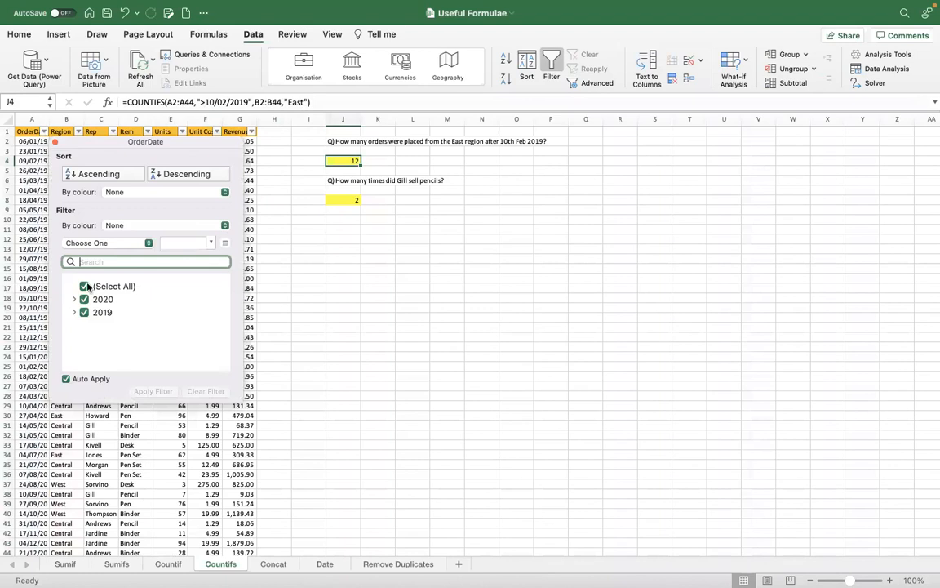
left_click(266, 246)
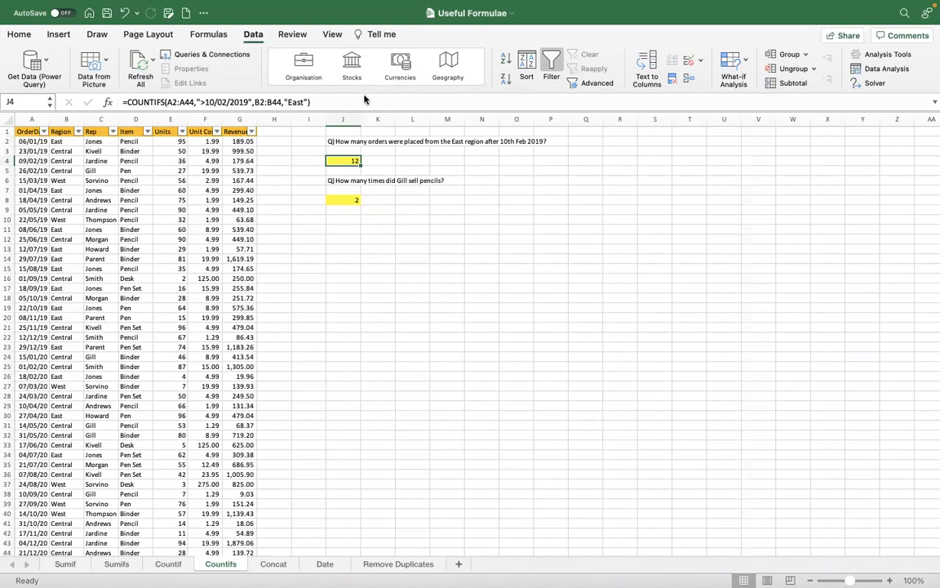
- Copy the complete text of J8's COUNTIFS formula and leave the formula as it is
left_click(347, 203)
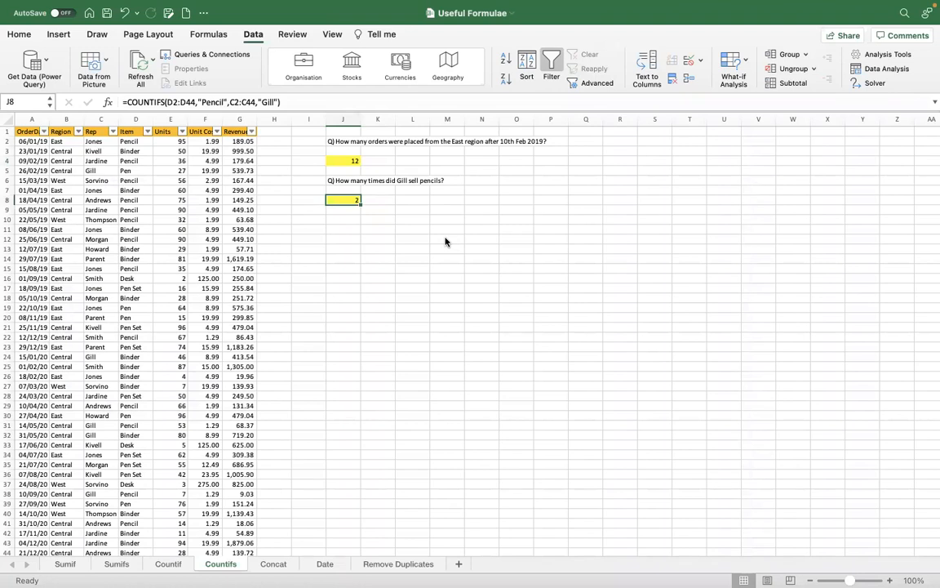
left_click(292, 96)
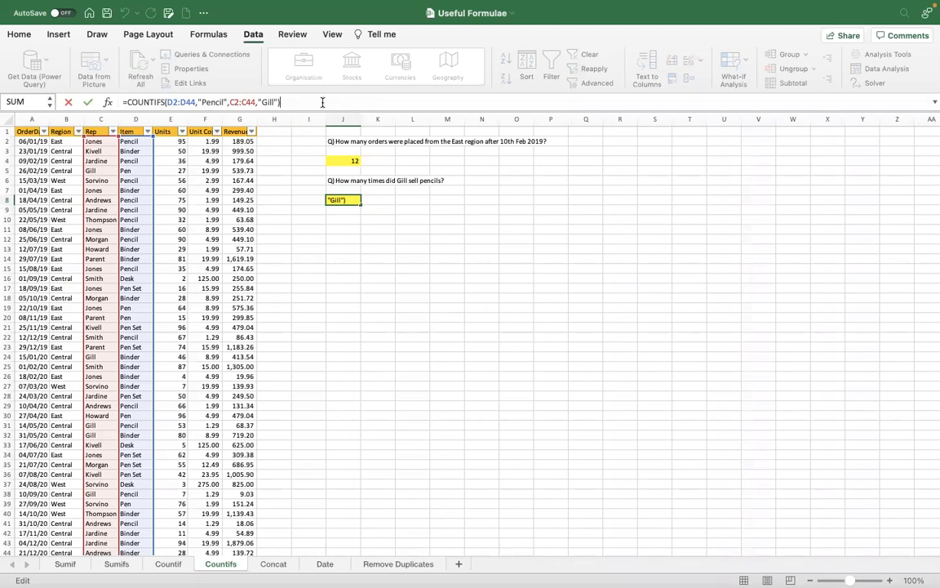
key("shift+Left")
key("shift+Left")
key("shift+Left")
key("shift+Left")
key("shift+Left")
key("shift+Left")
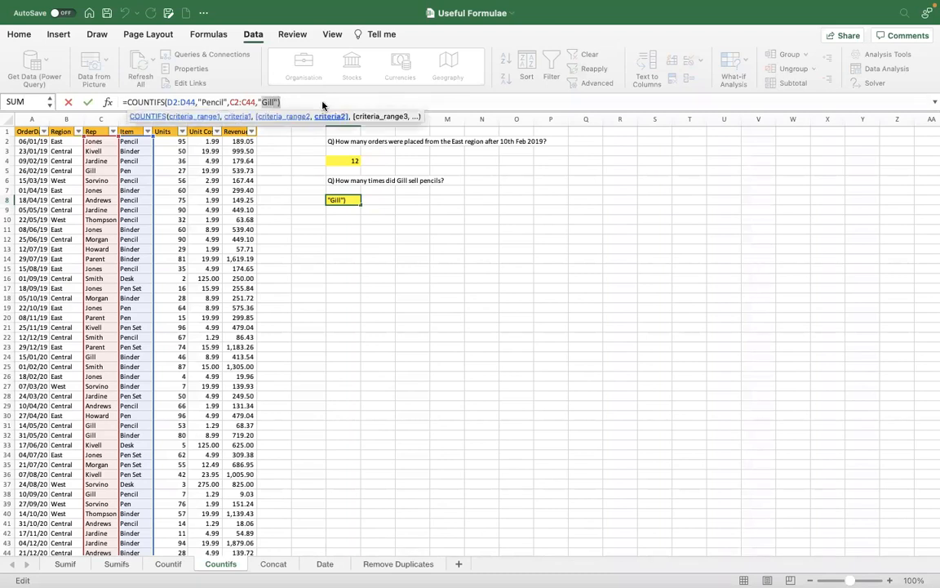
key("shift+Left")
key("shift+Left")
key("shift+Left")
key("shift+Left")
key("shift+Left")
key("shift+Left")
key("shift+Left")
key("shift+Left")
key("shift+Left")
key("shift+Left")
key("shift+Left")
key("shift+Left")
key("shift+Left")
key("shift+Left")
key("shift+Left")
key("shift+Left")
key("shift+Left")
key("shift+Left")
key("shift+Left")
key("shift+Left")
key("super+c")
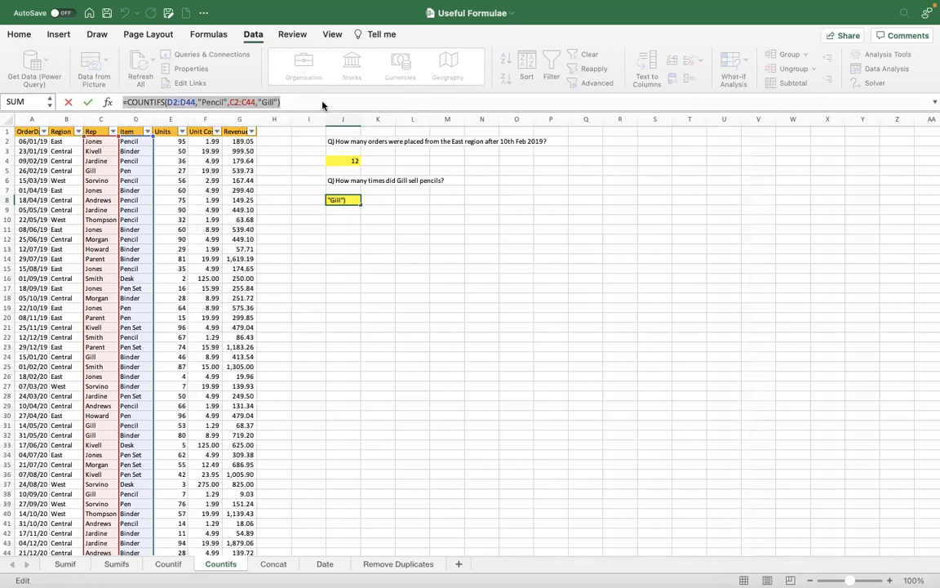
key("Return")
key("Return")
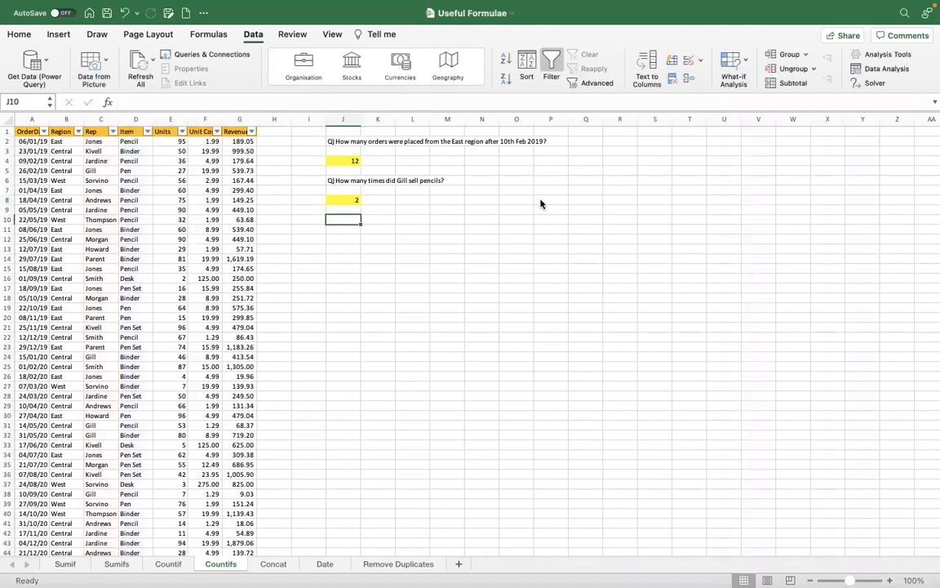
- Paste the copied COUNTIFS formula into J10, replacing the cell's truncated content with the full formula text
type("=COUNTIFS(D2:D44\tPencil\tC2:C44\tGill)")
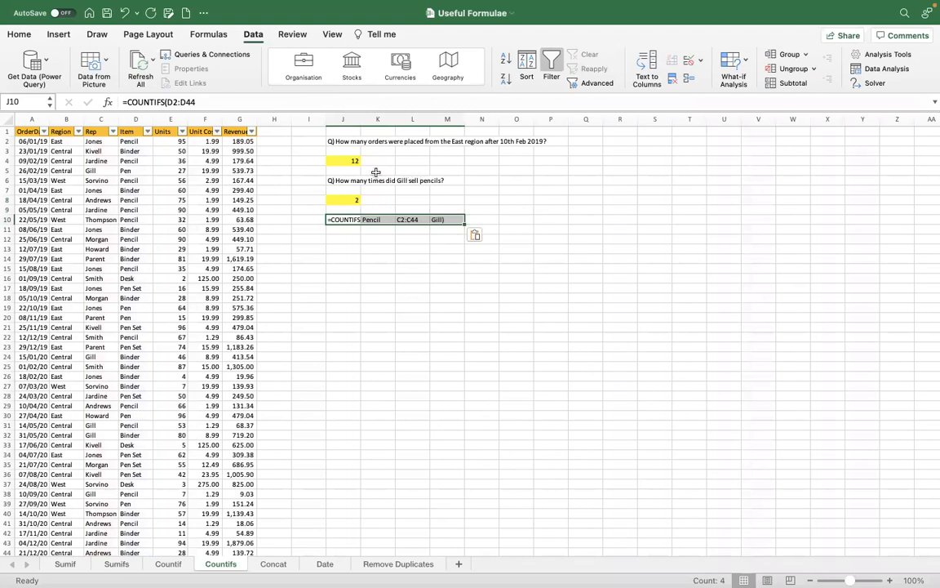
left_click(315, 106)
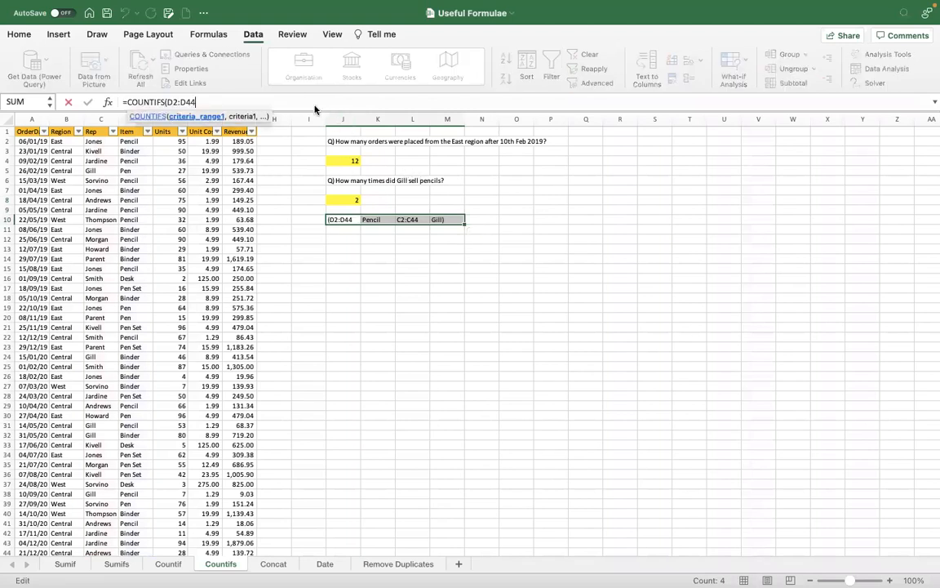
key("super+a")
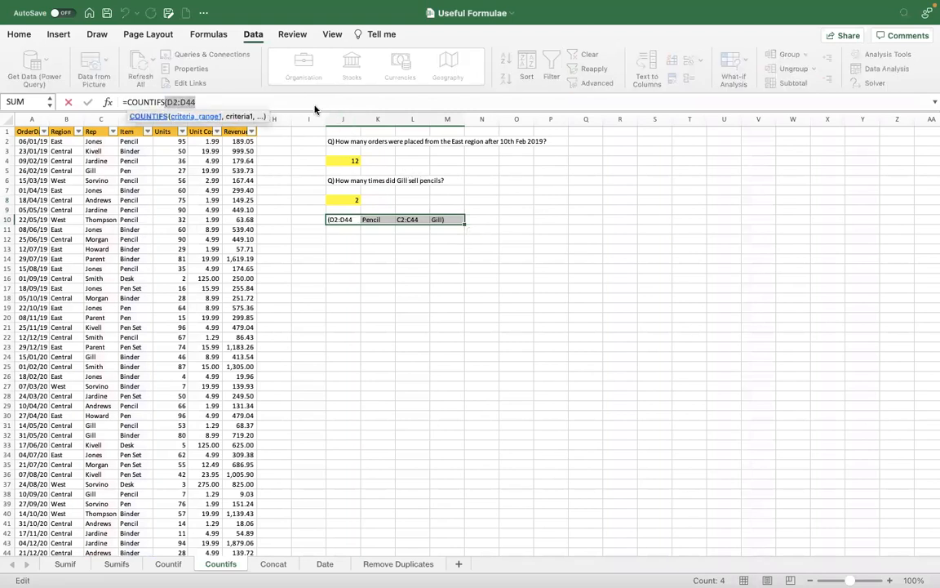
key("super+v")
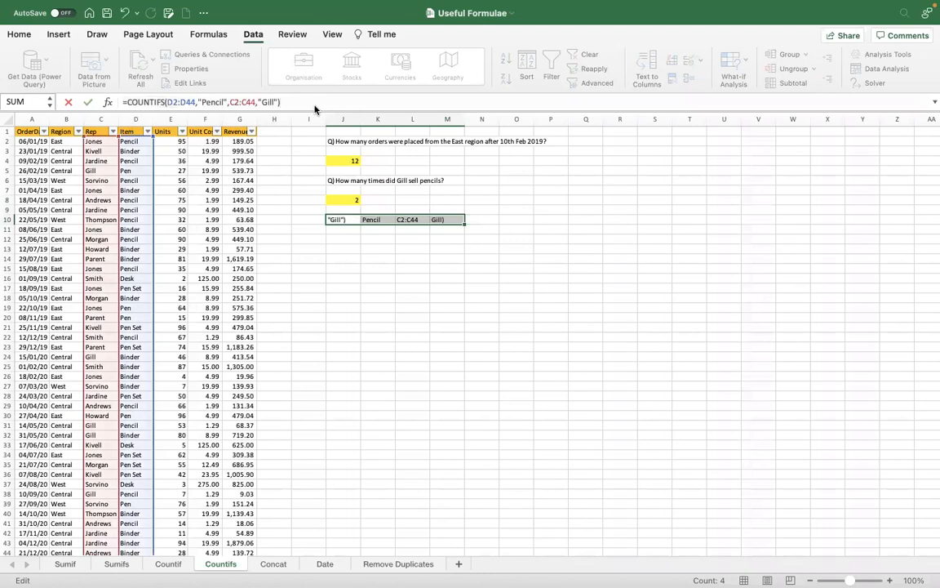
- Reorder J10's COUNTIFS arguments so C2:C44 and its rep criterion come first, followed by D2:D44 and "Pencil"
key("Left")
key("Left")
key("Left")
key("Left")
key("Left")
key("Left")
key("Left")
key("Left")
key("Left")
key("Left")
key("Left")
key("Left")
key("Left")
key("Left")
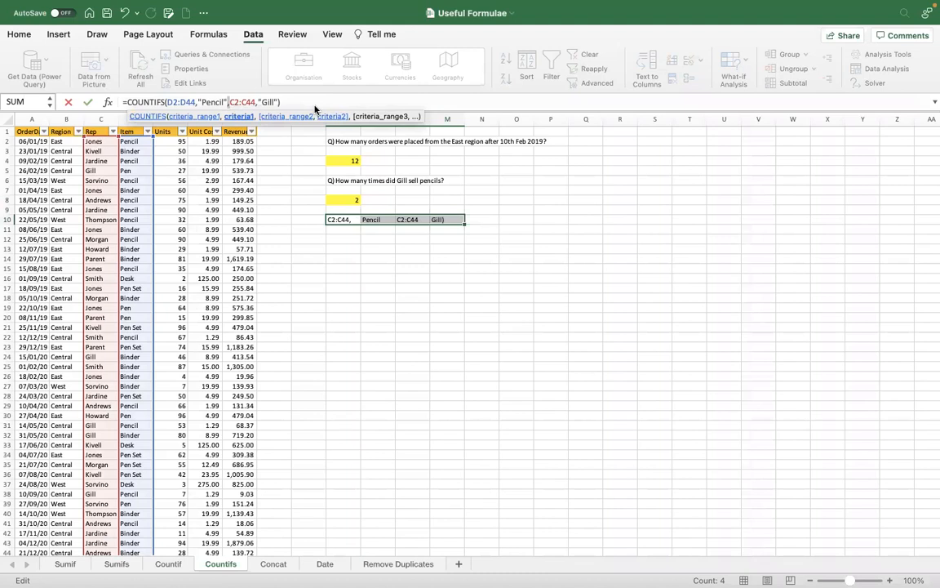
key("shift+Left")
key("shift+Left")
key("shift+Left")
key("shift+Left")
key("shift+Left")
key("shift+Left")
key("shift+Left")
key("shift+Left")
key("shift+Left")
key("shift+Left")
key("shift+Left")
key("shift+Left")
key("shift+Left")
key("shift+Left")
key("shift+Left")
key("shift+Left")
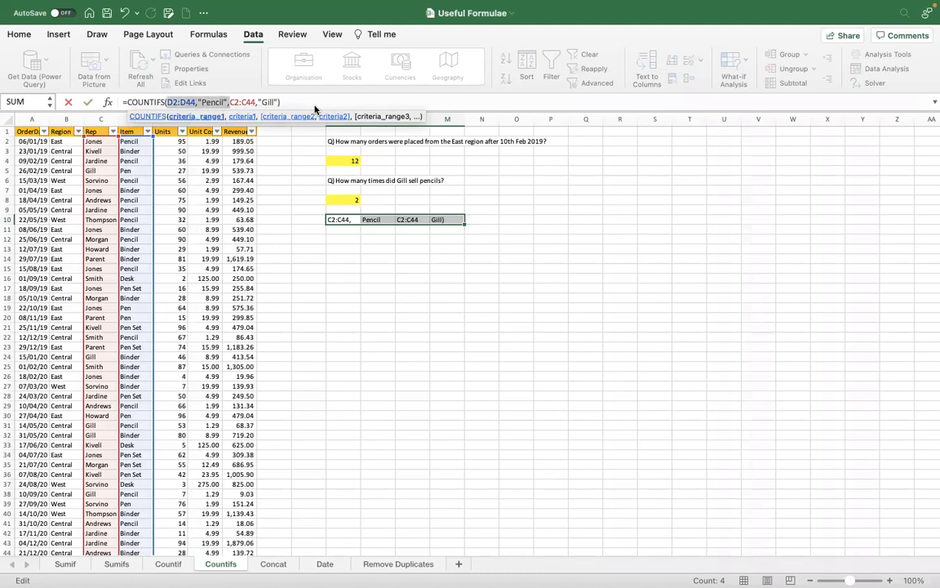
key("BackSpace")
key("Right")
key("Right")
key("Right")
key("Right")
key("Right")
key("Right")
key("Right")
key("Right")
key("Right")
key("Right")
key("Right")
key("Right")
key("Right")
type(",D2:D44,\"Pencil\"")
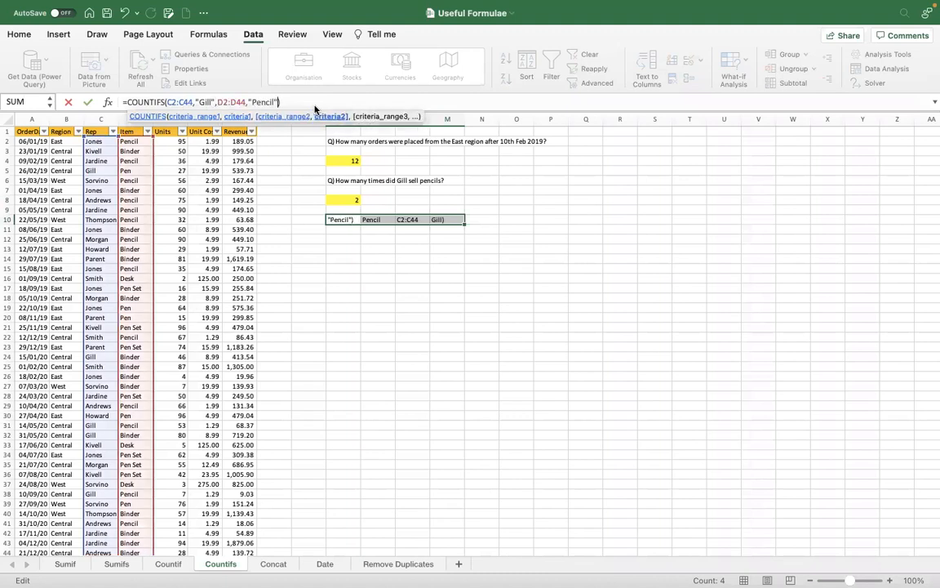
key("Return")
key("Up")
key("Down")
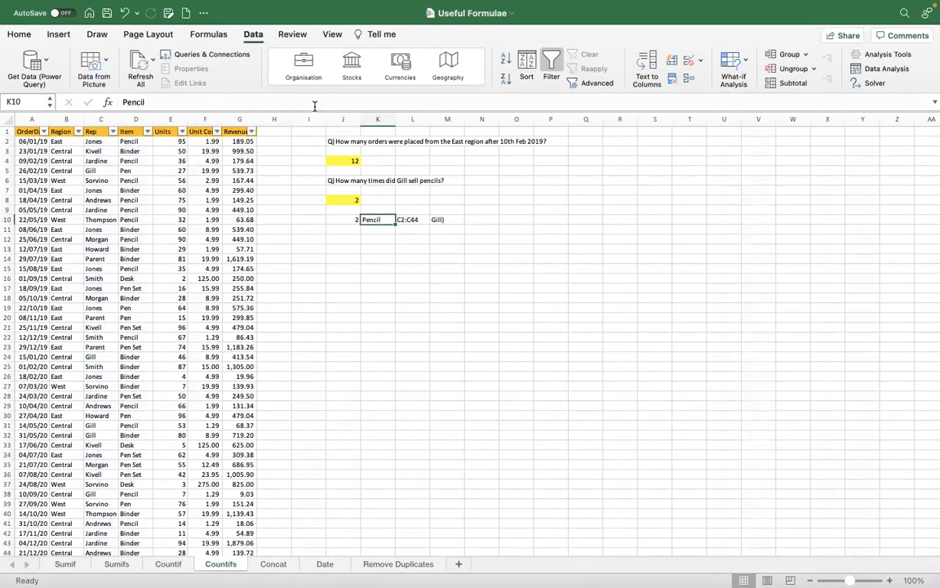
- Clear the leftover pasted text in K10:M10 and delete the trial COUNTIFS formula in J10
key("shift+Right")
key("shift+Right")
key("Delete")
key("Left")
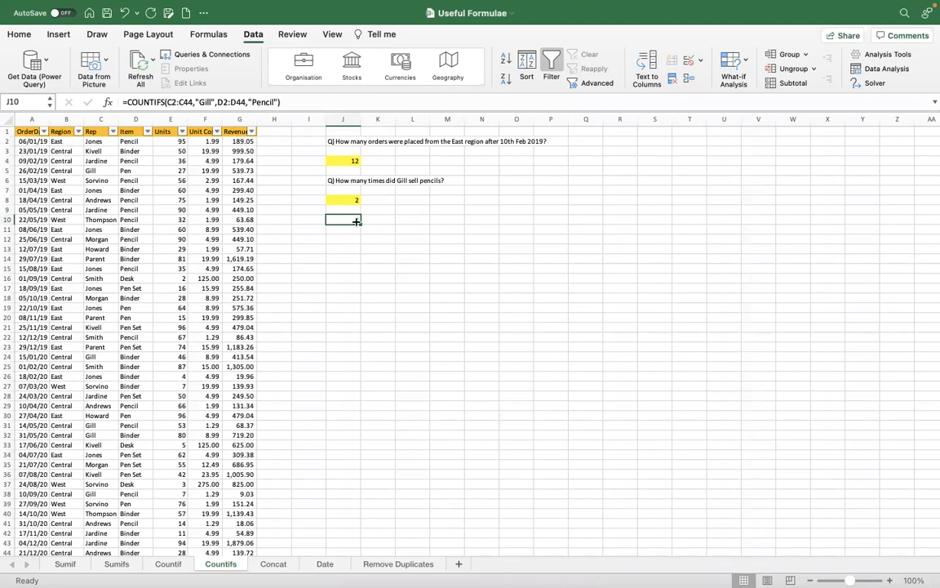
left_click(382, 250)
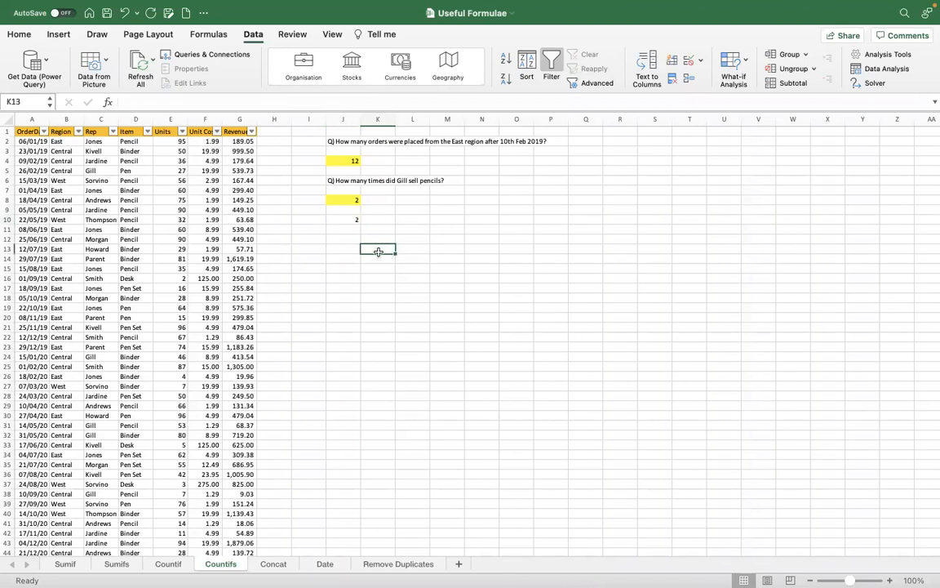
left_click(347, 219)
key("Delete")
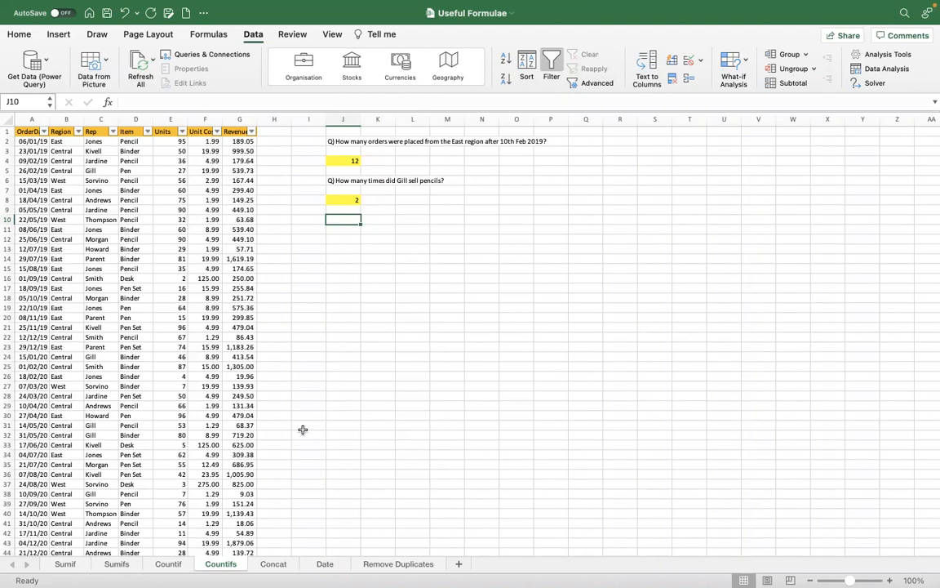
- On the Concat sheet, highlight the Region, Rep and Item columns, followed by the Concatenated_Field column
left_click(273, 564)
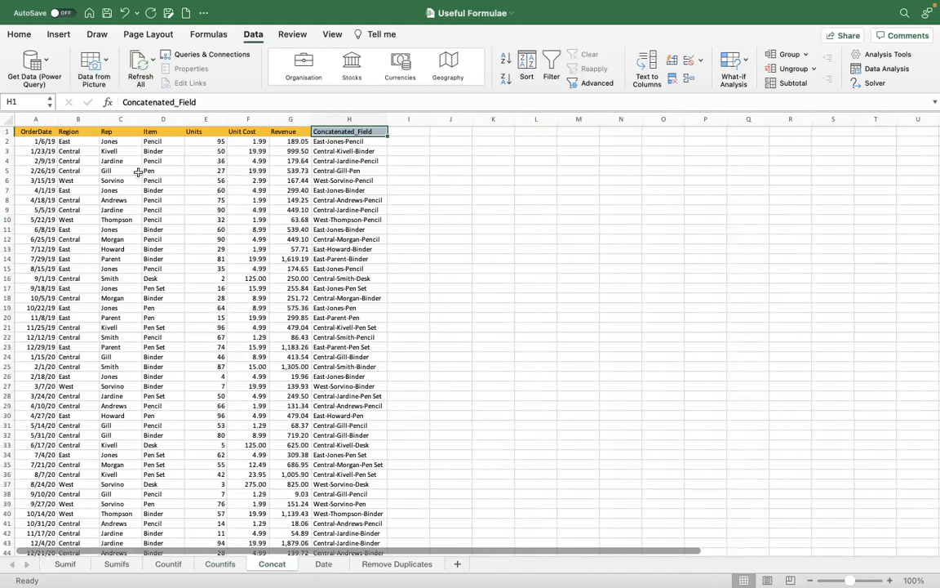
left_click(82, 119)
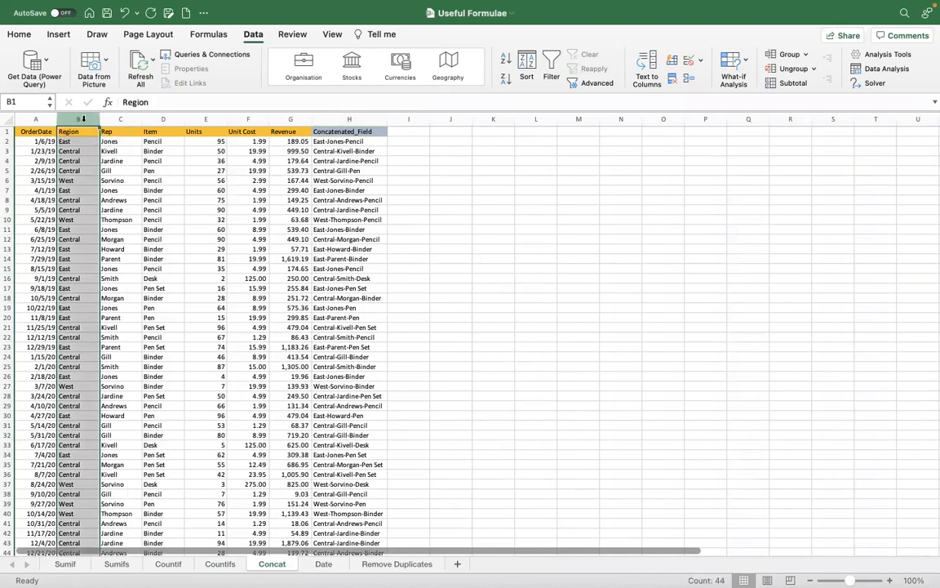
left_click(132, 119)
left_click(151, 119)
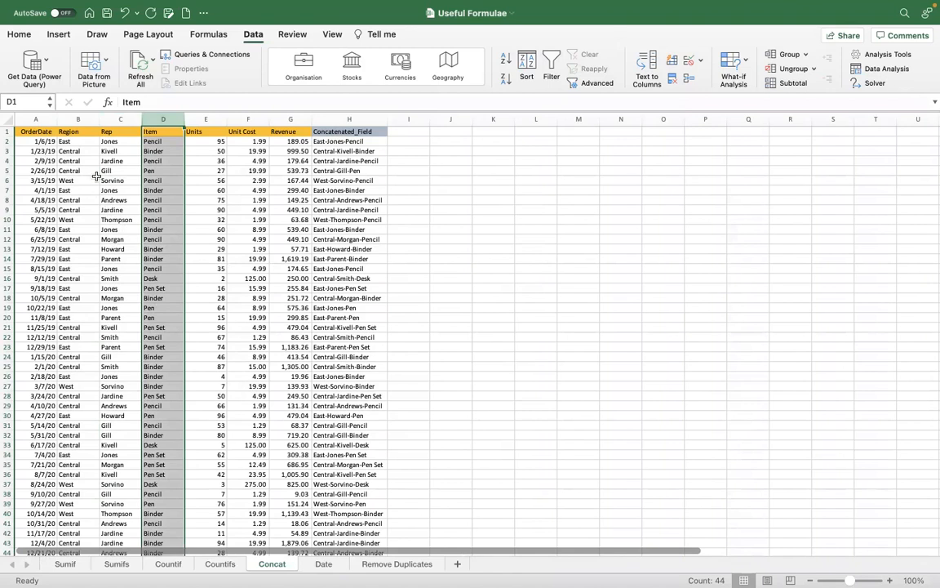
left_click(85, 121)
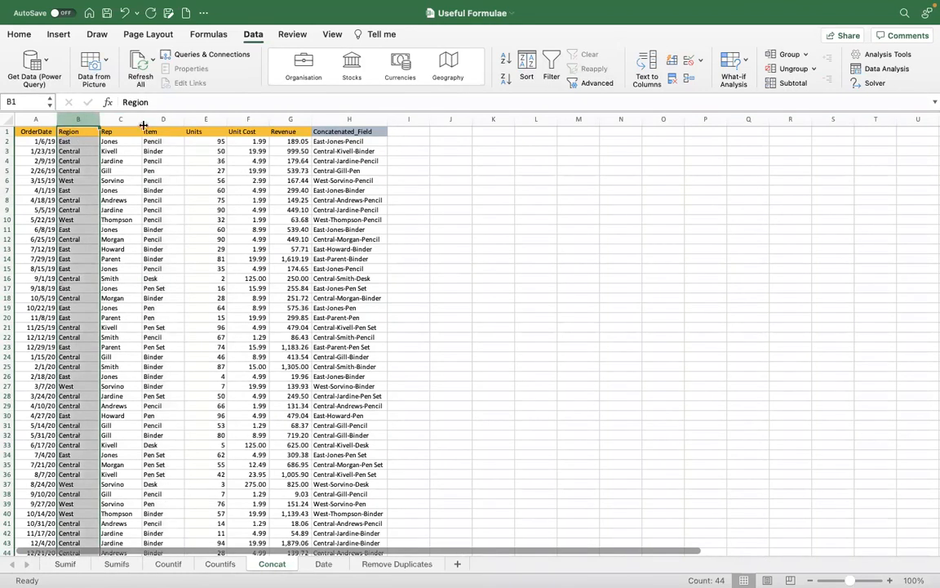
left_click(123, 118)
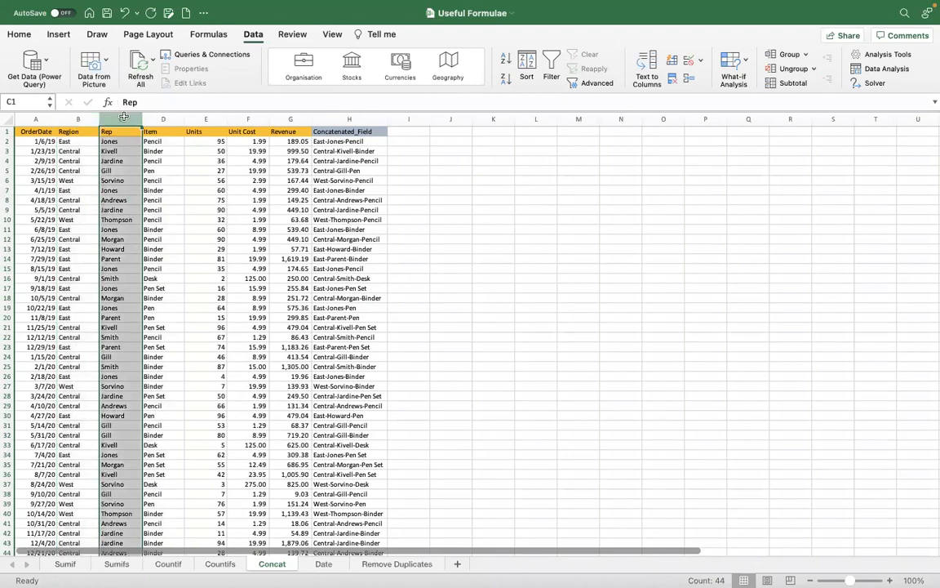
left_click(78, 120)
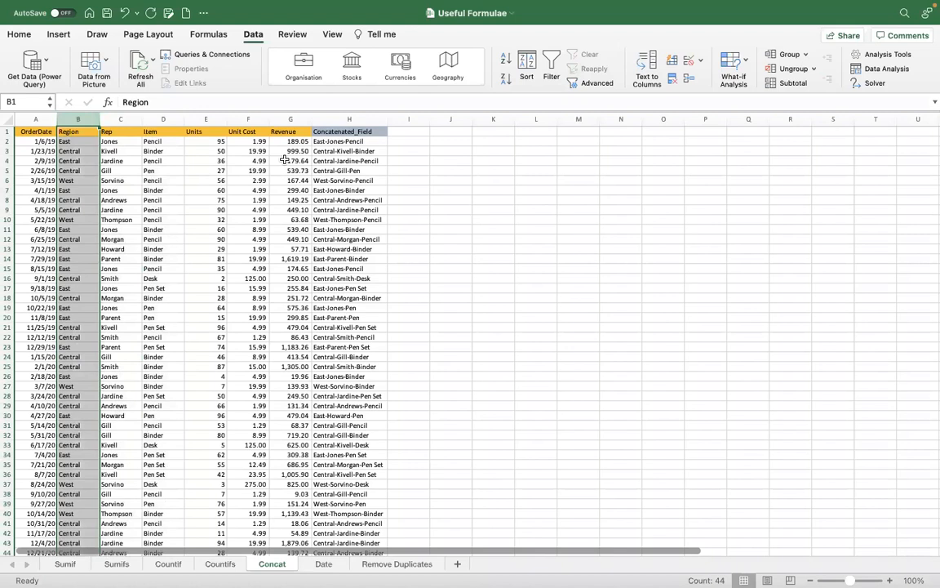
key("shift+Right")
key("shift+Right")
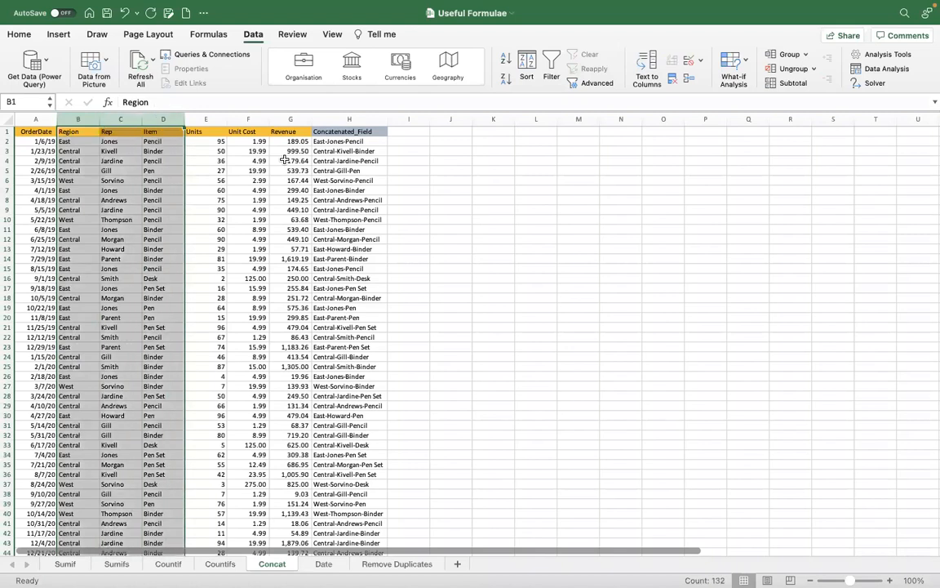
left_click(363, 120)
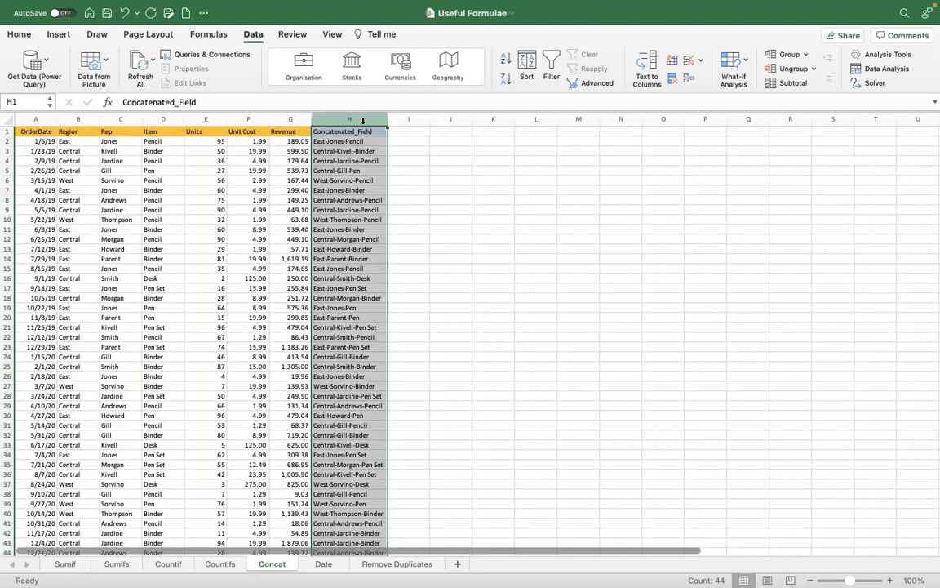
- Review the cell references and separators in H2's CONCAT formula
key("Down")
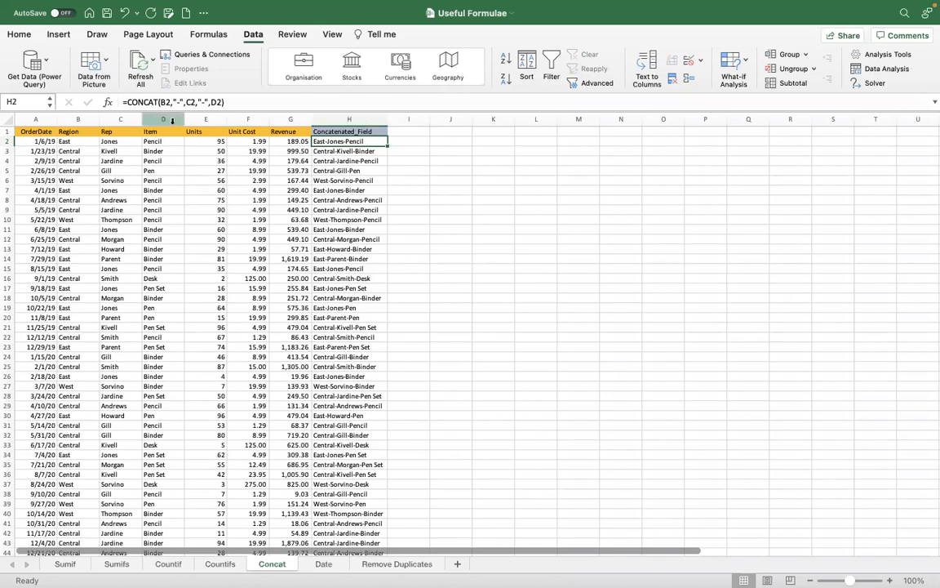
left_click(222, 102)
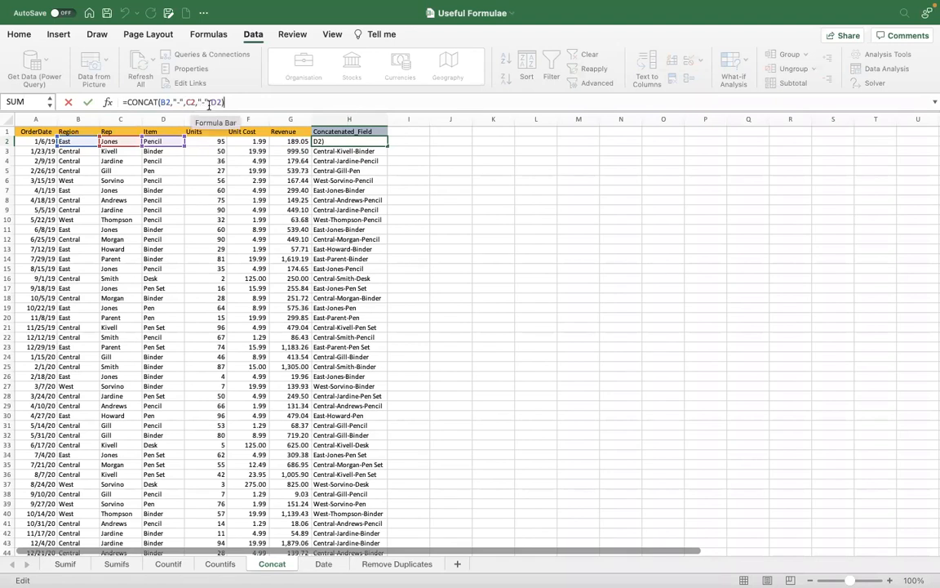
key("Return")
key("Up")
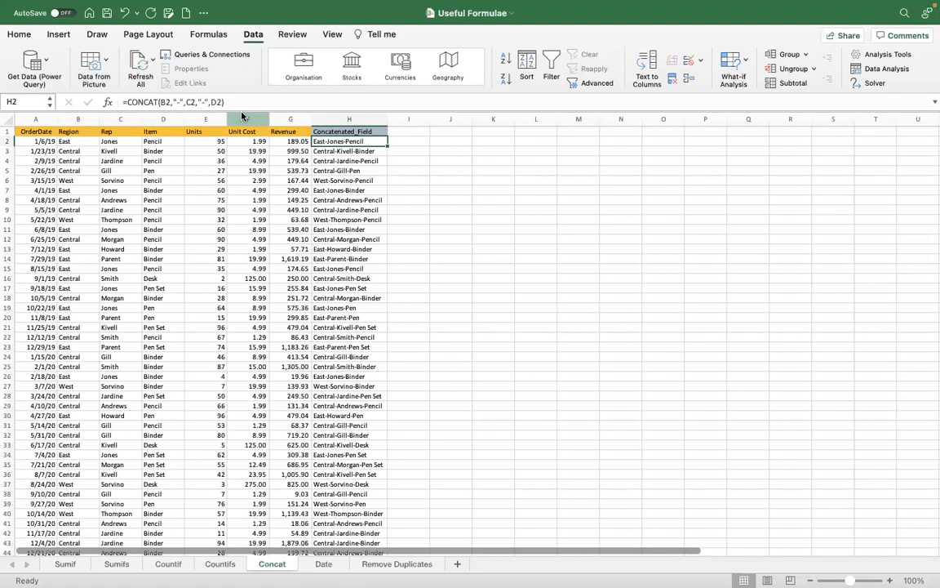
- Try "/" as the first separator in H2's CONCAT formula, filled down column H, and undo both changes
left_click(181, 99)
key("BackSpace")
type("/")
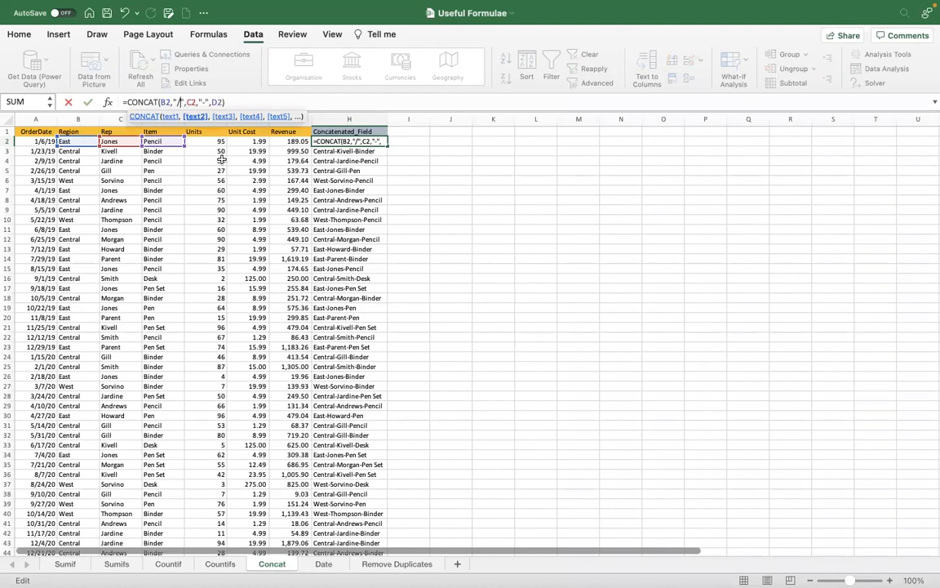
key("Return")
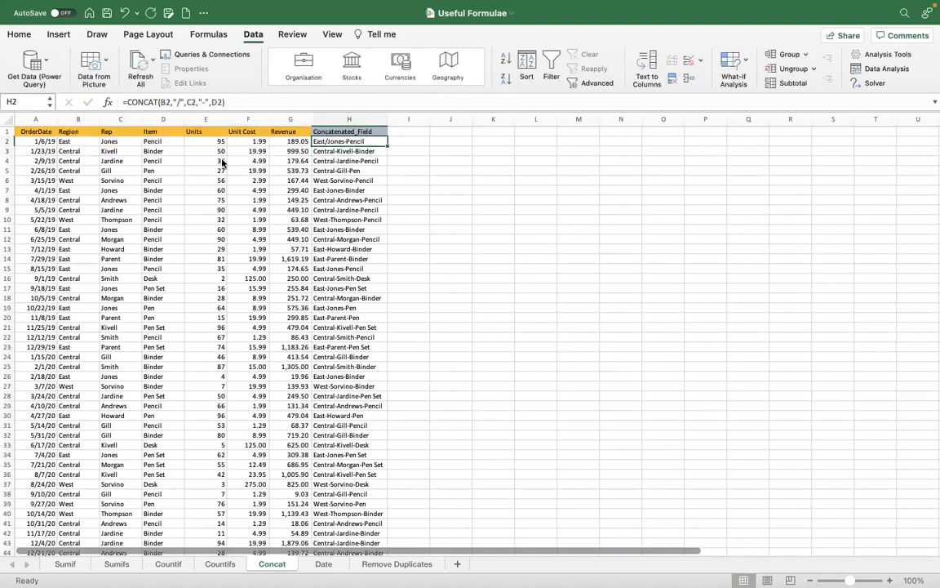
double_click(388, 145)
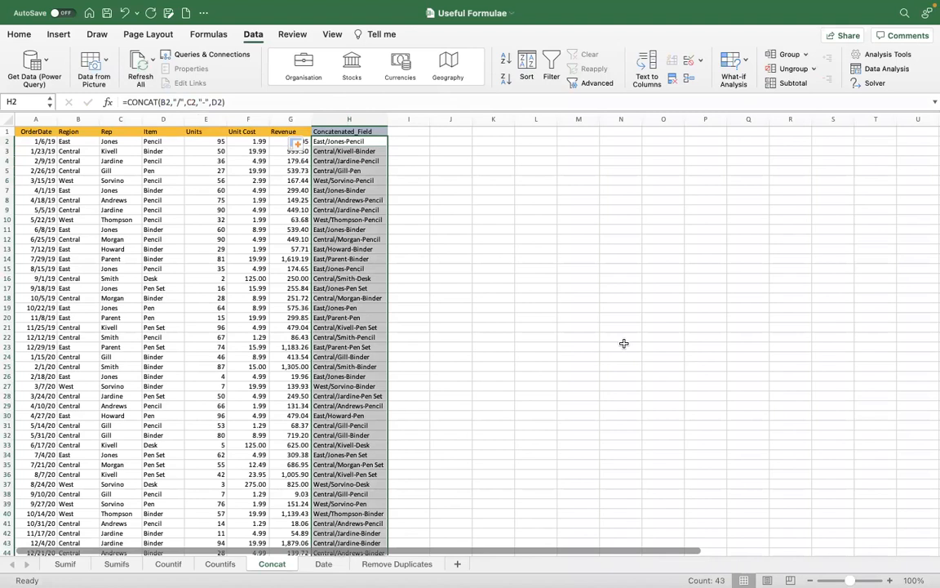
key("super+z")
key("super+z")
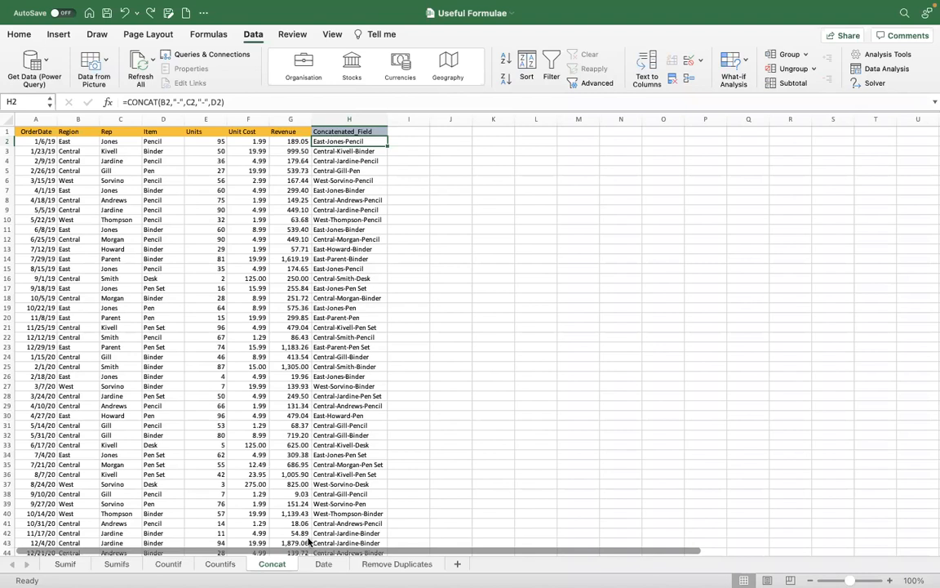
- On the Date sheet, examine the OrderDate column and the Year column derived from it
left_click(323, 565)
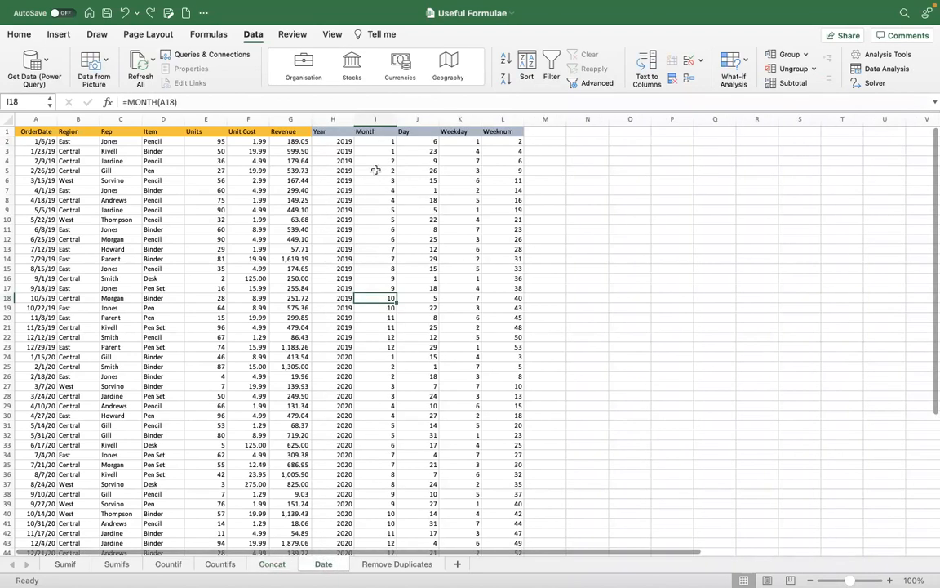
left_click(35, 120)
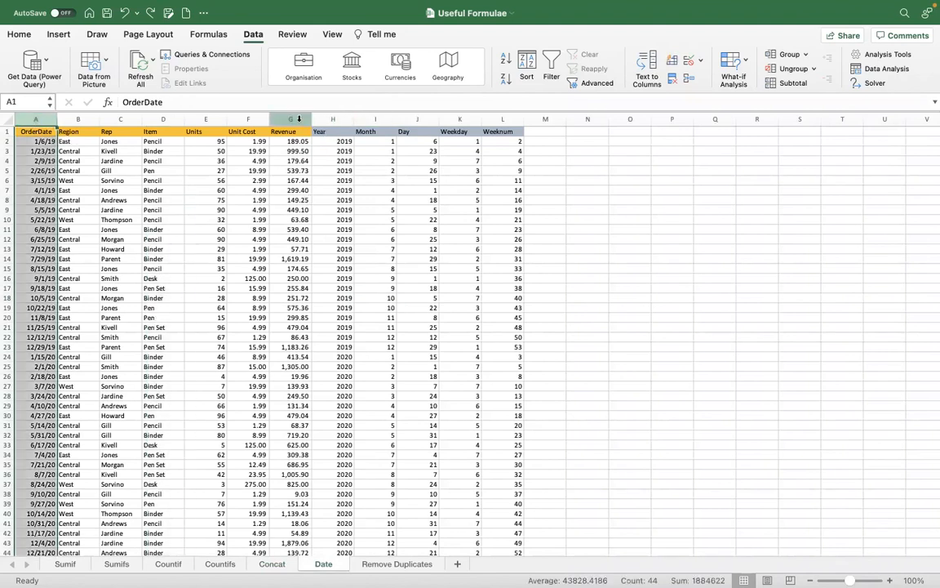
left_click(303, 120)
left_click_drag(308, 124, 341, 132)
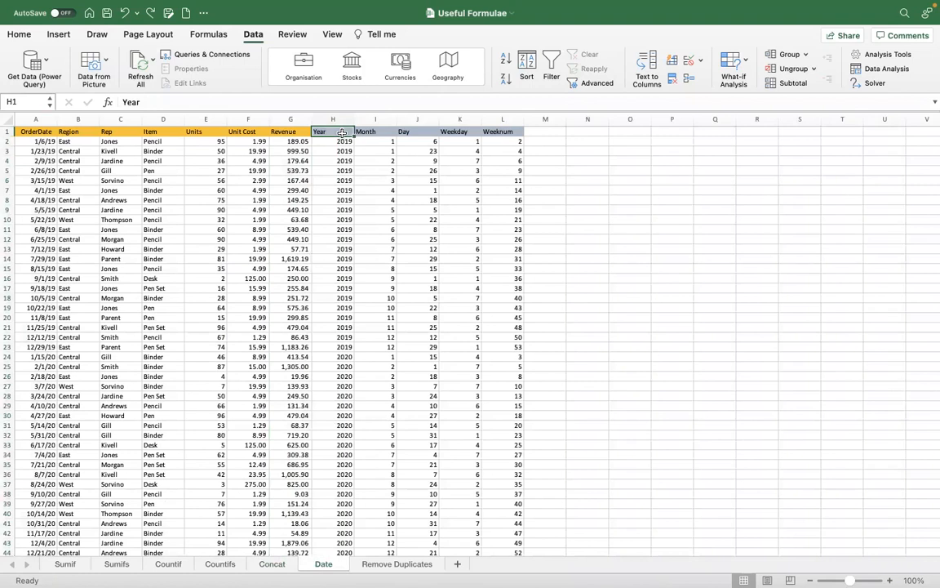
- Add header filters to the Date sheet and examine how the OrderDate filter groups dates by year, month and day
key("super+shift+f")
left_click(51, 132)
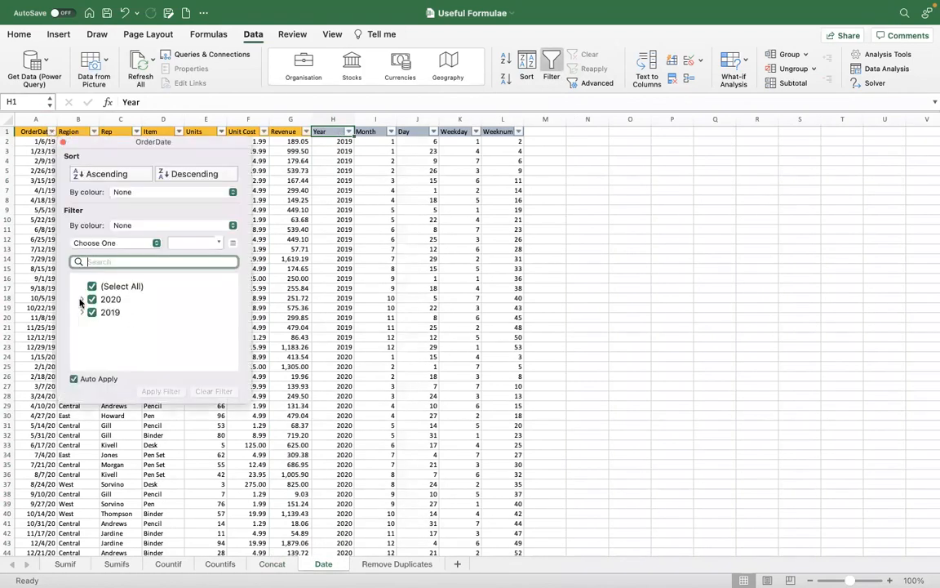
left_click(82, 299)
scroll(122, 326, "down", 3)
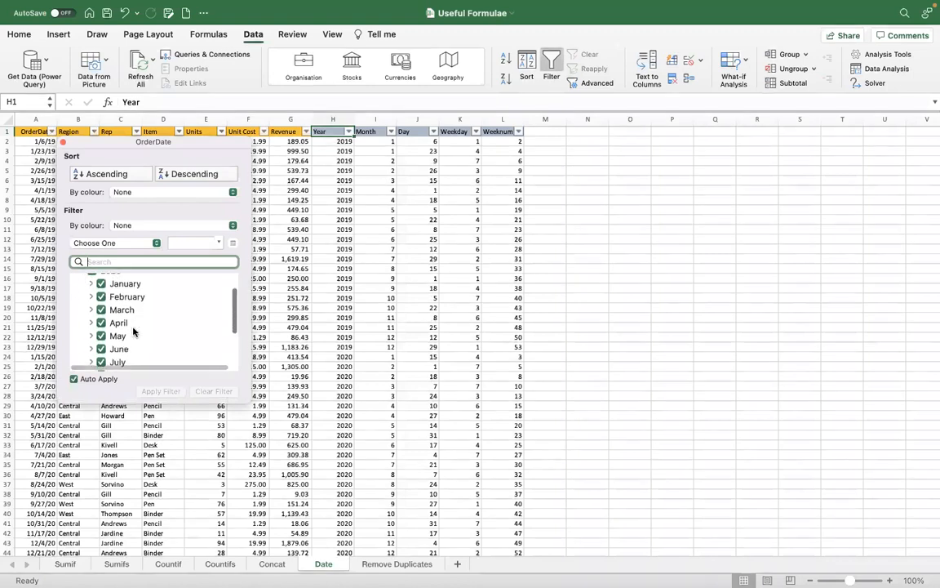
scroll(115, 321, "down", 3)
scroll(131, 318, "up", 5)
left_click(89, 313)
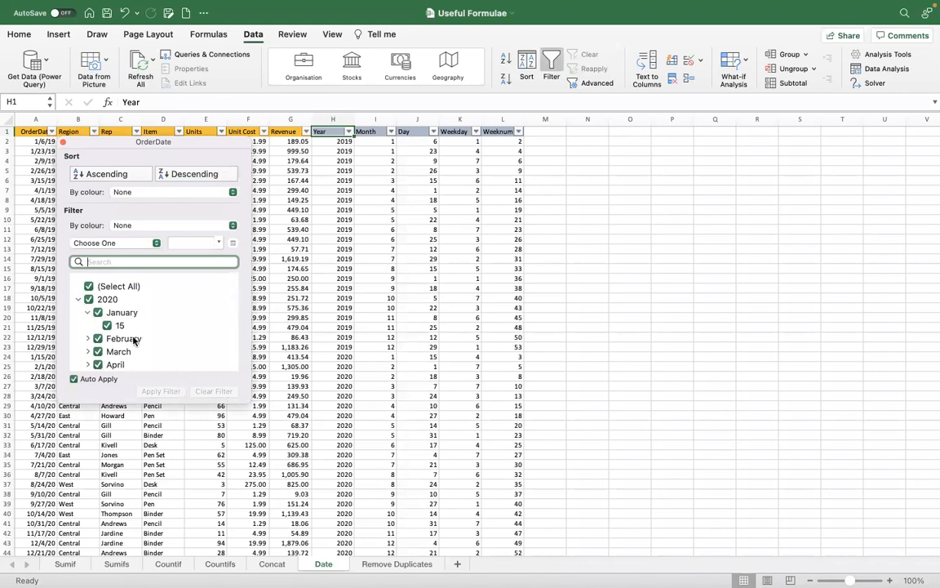
left_click(63, 142)
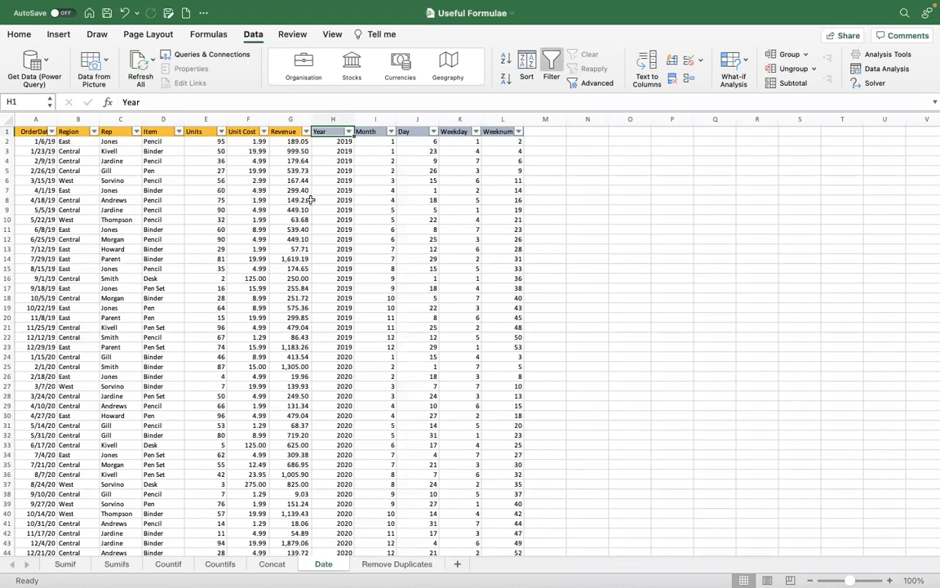
- Review the YEAR, MONTH, DAY, WEEKDAY and WEEKNUM formulas in row 2 and the years listed down the Year column
key("Down")
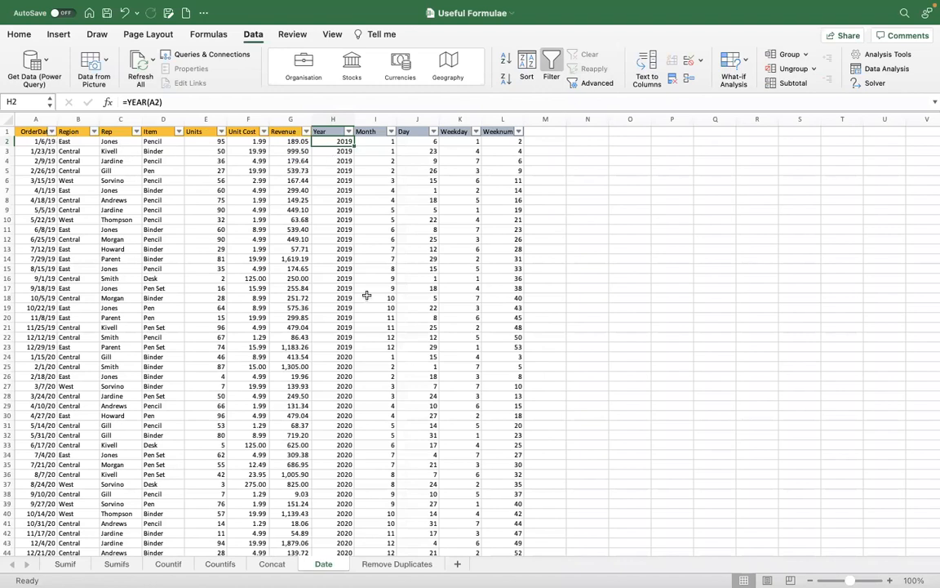
scroll(342, 384, "down", 5)
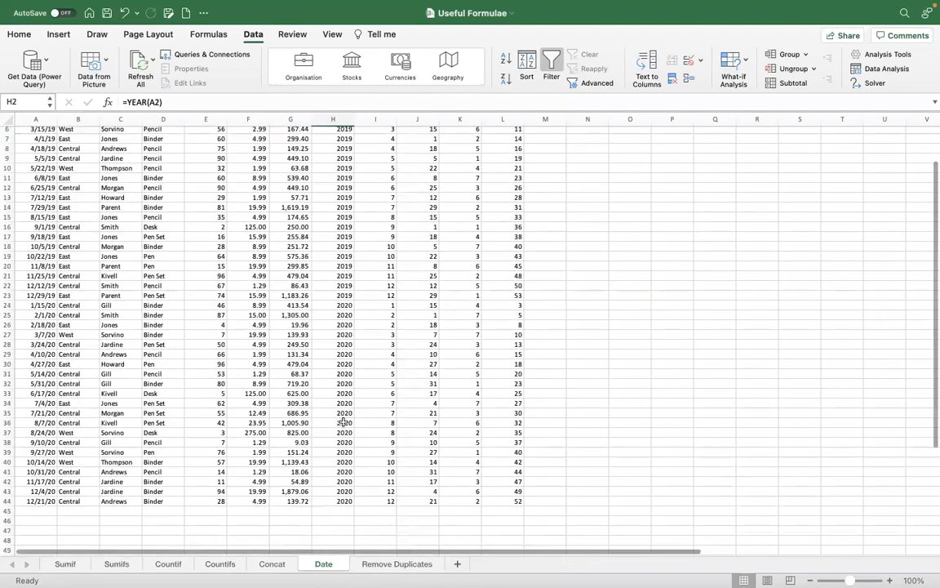
scroll(347, 504, "up", 5)
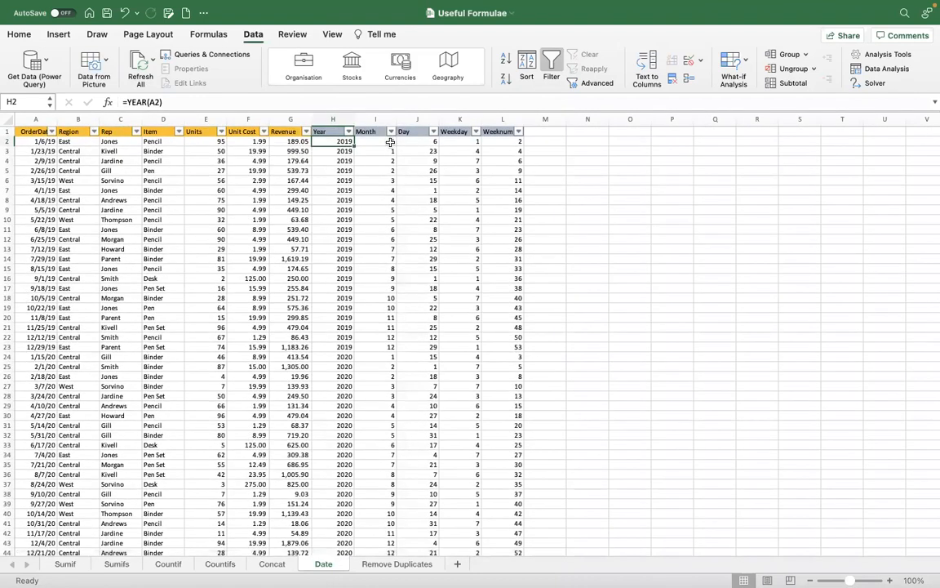
left_click(384, 142)
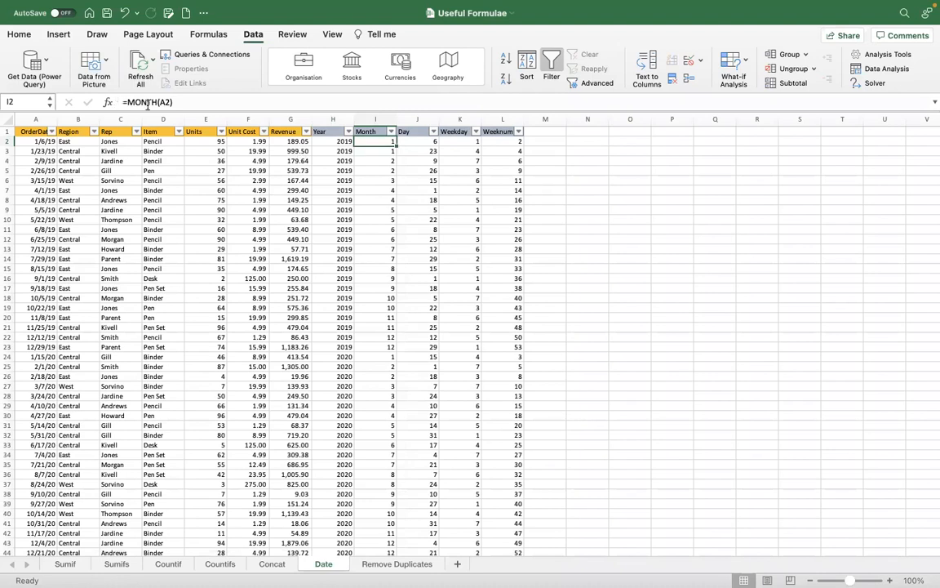
left_click(420, 142)
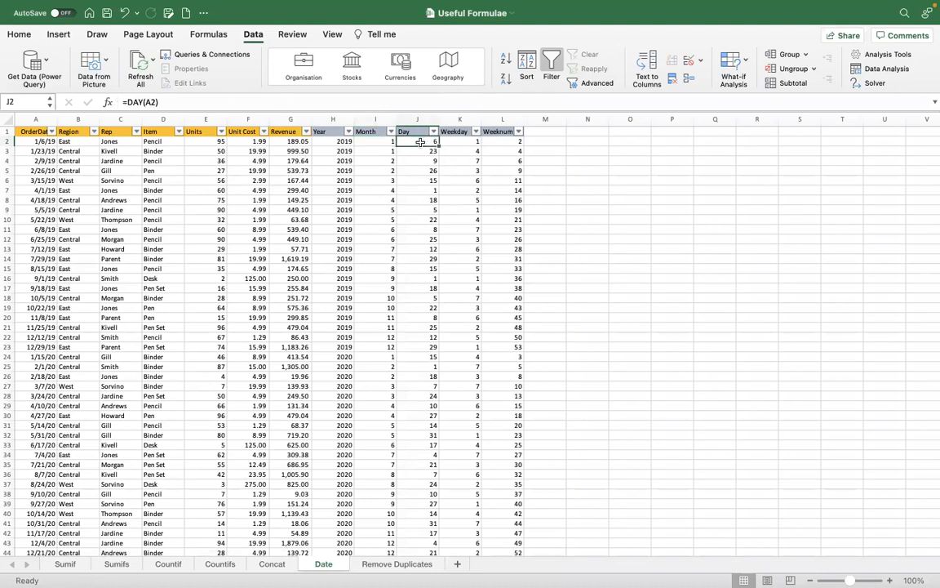
left_click(466, 142)
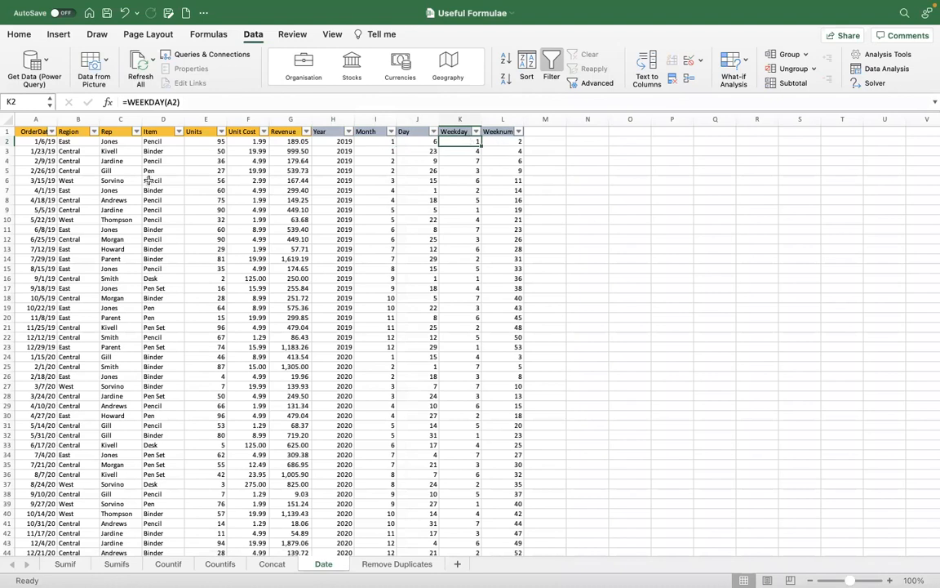
left_click(509, 142)
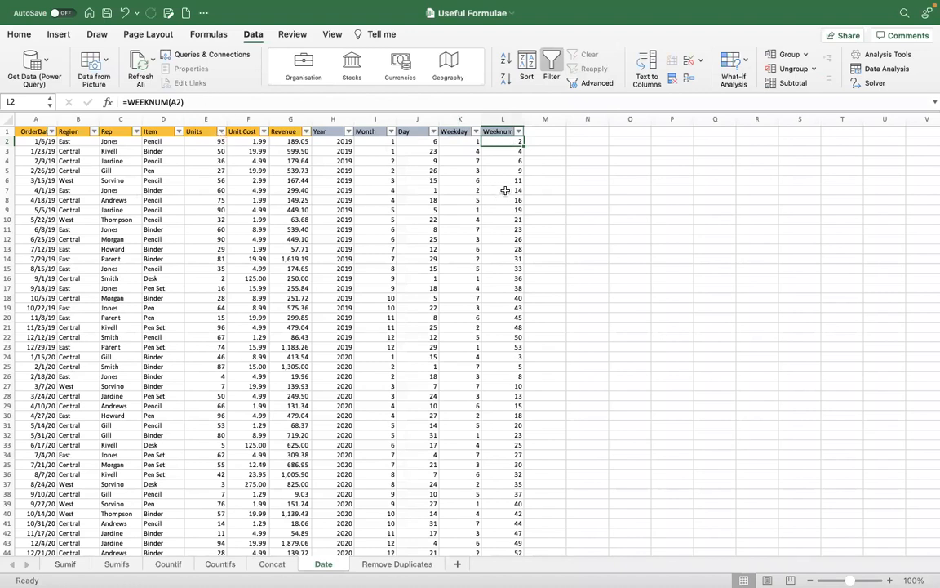
- Compare the Weeknum value in row 23 with the OrderDate of the same row
left_click(520, 348)
key("Down")
key("Up")
key("Left")
key("Left")
key("Left")
key("Left")
key("Left")
key("Left")
key("Left")
key("Left")
key("Left")
key("Left")
key("Left")
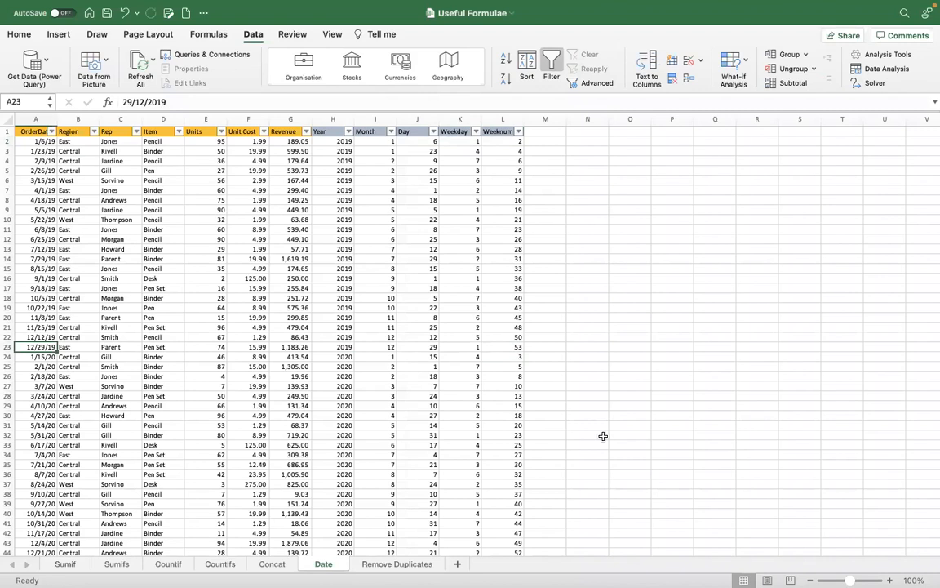
key("Right")
key("Right")
key("Right")
key("Right")
key("Right")
key("Right")
key("Right")
key("Right")
key("Right")
key("Right")
key("Right")
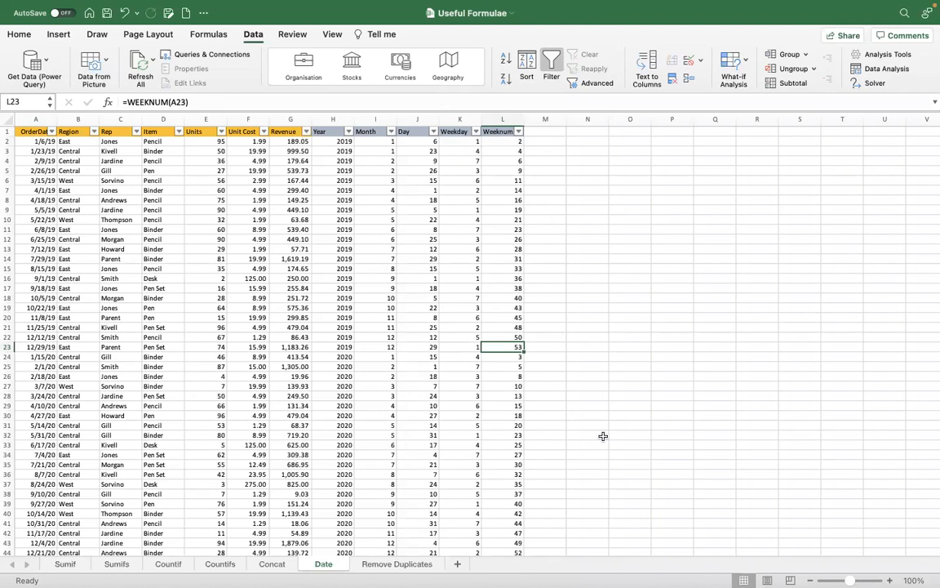
- Compare row 24's Weeknum value, the first for 2020, with its OrderDate
key("Down")
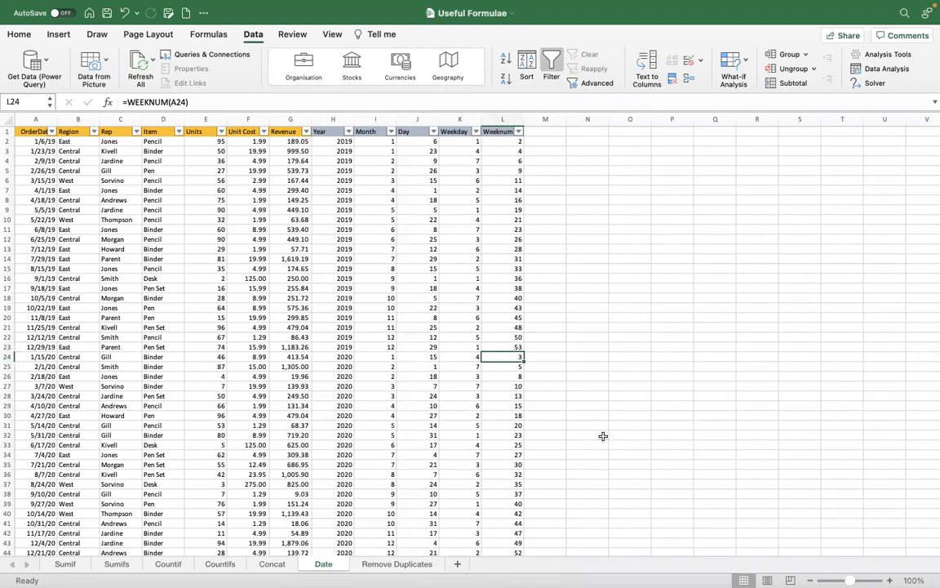
key("Home")
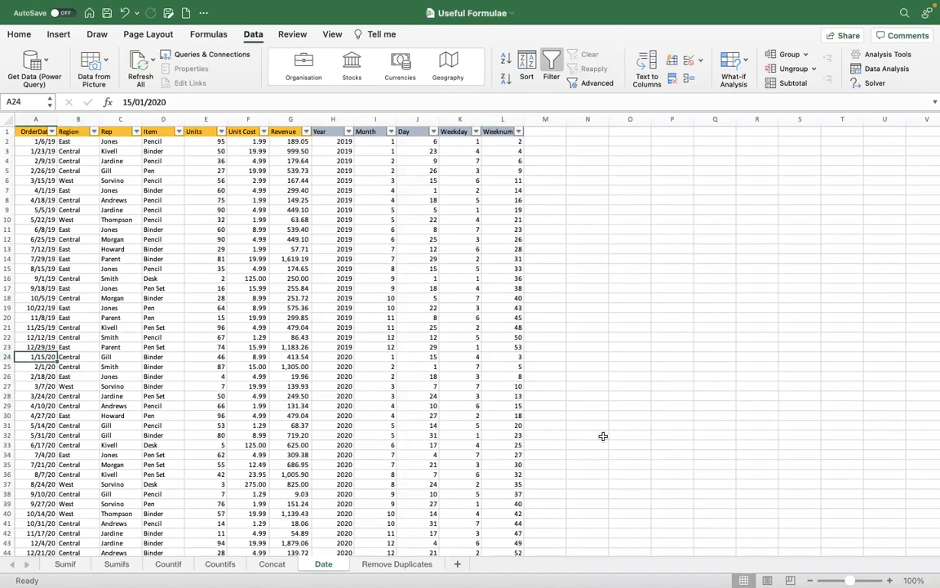
key("ctrl+Right")
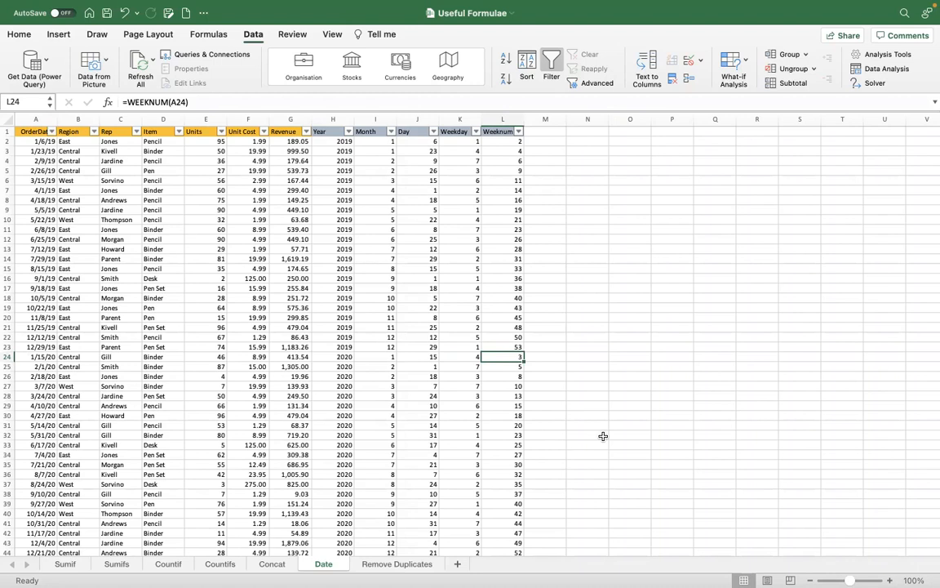
key("Down")
key("Up")
- Enter =ISOWEEKNUM(A2) in M2 and fill the formula down column M for all data rows
key("super+Up")
key("Right")
key("Down")
type("=is")
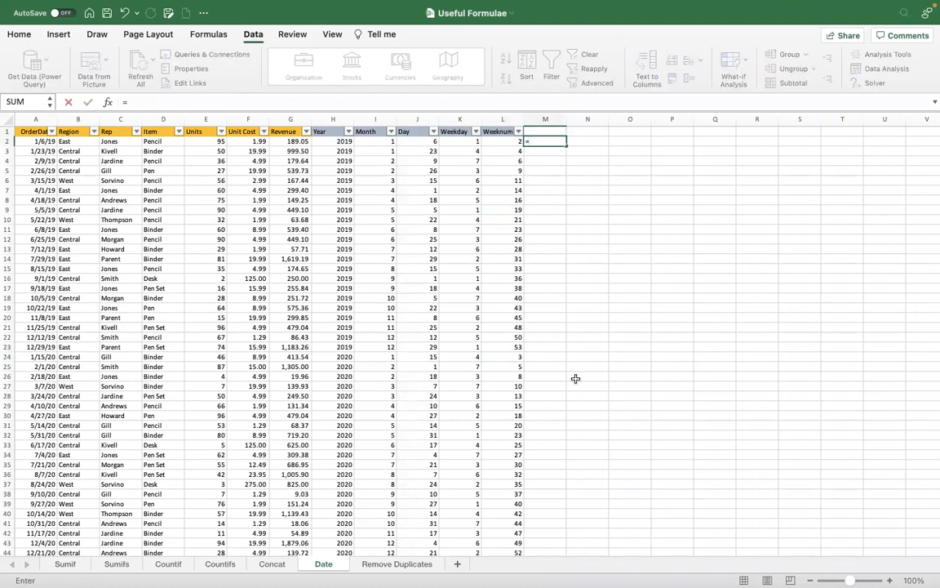
type("o")
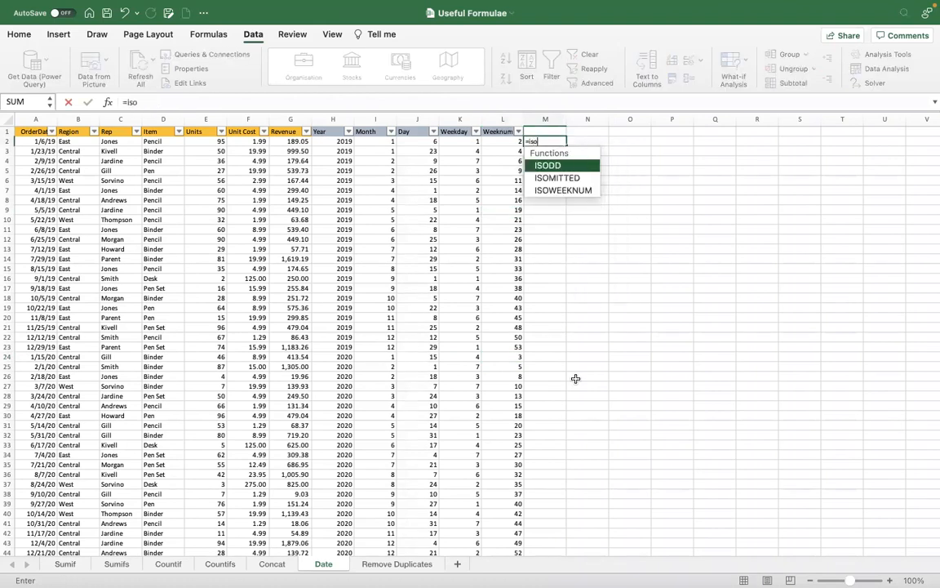
double_click(567, 190)
type("A")
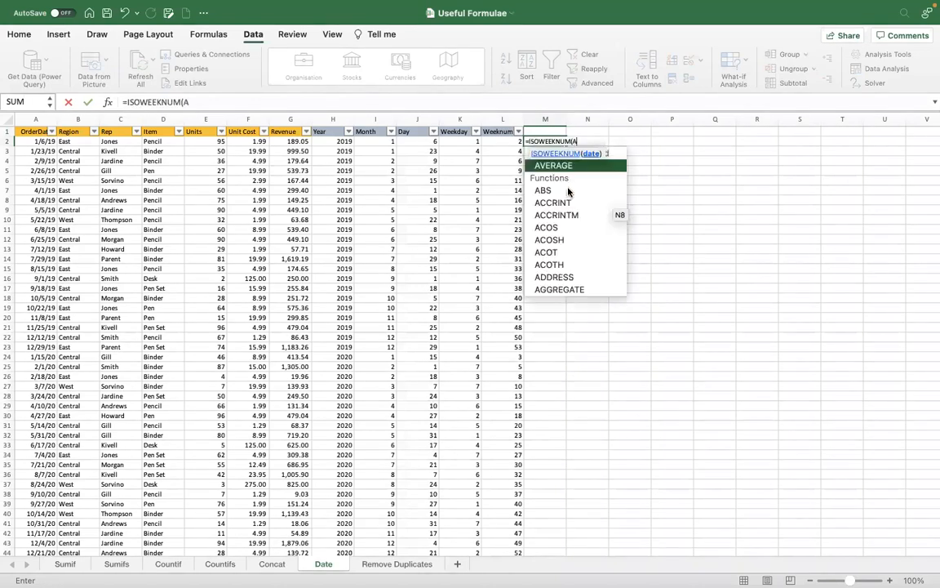
type("2)")
key("Return")
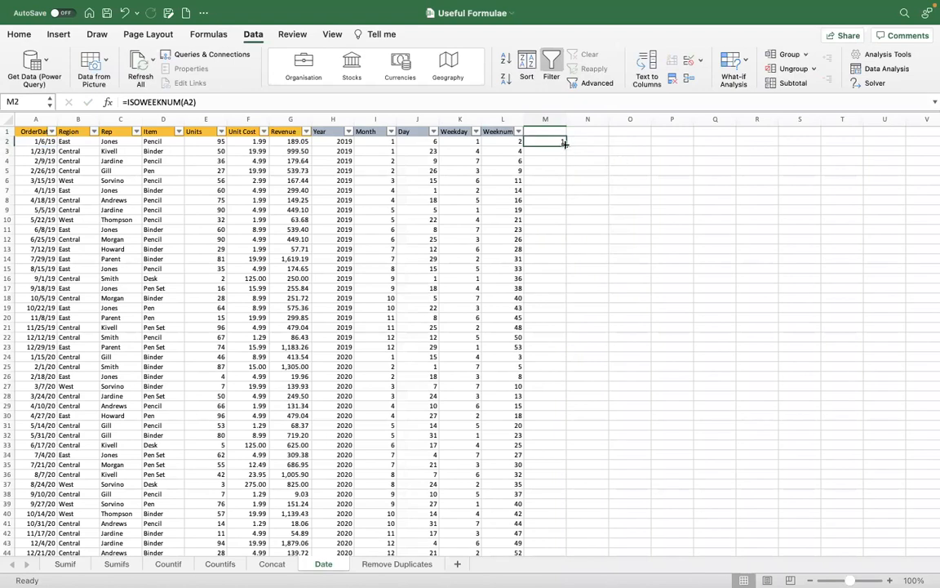
double_click(564, 144)
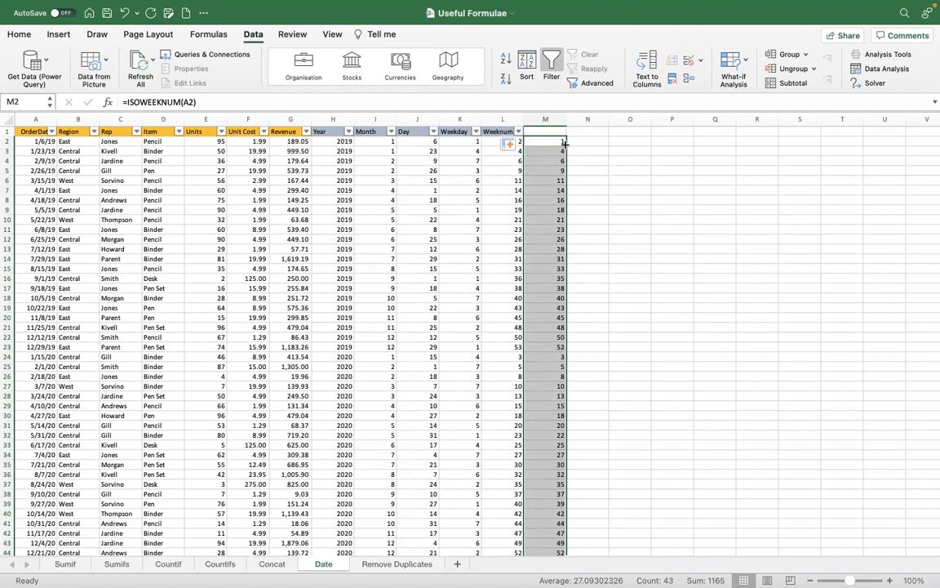
- Title column M "ISO Week Num" in M1 and remove the filters from the header row
left_click(564, 144)
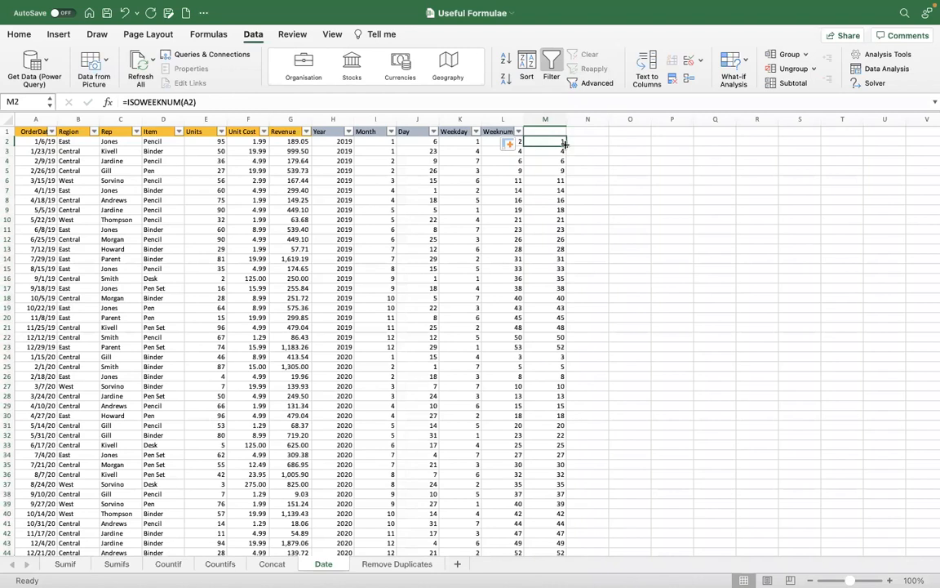
key("ctrl+Down")
key("ctrl+Up")
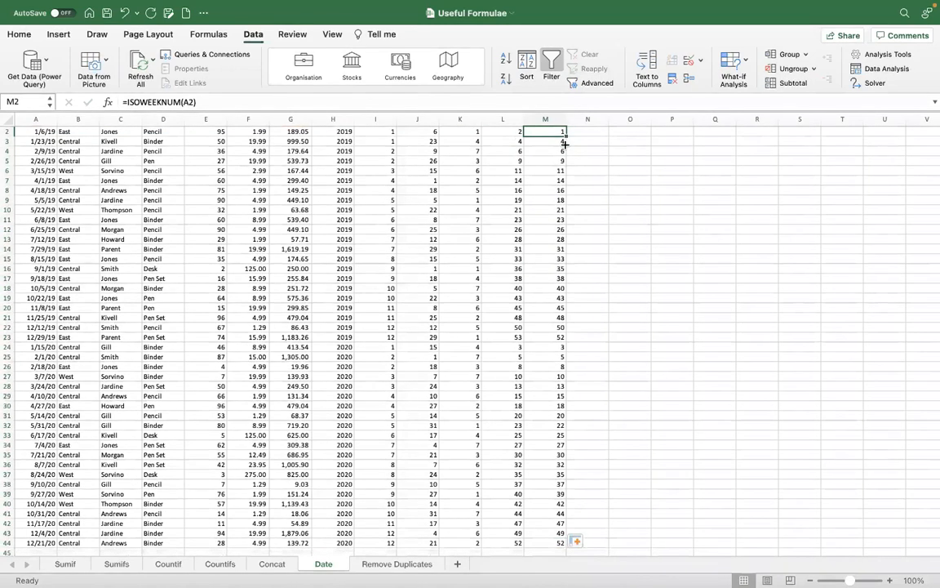
key("Up")
key("Down")
key("Up")
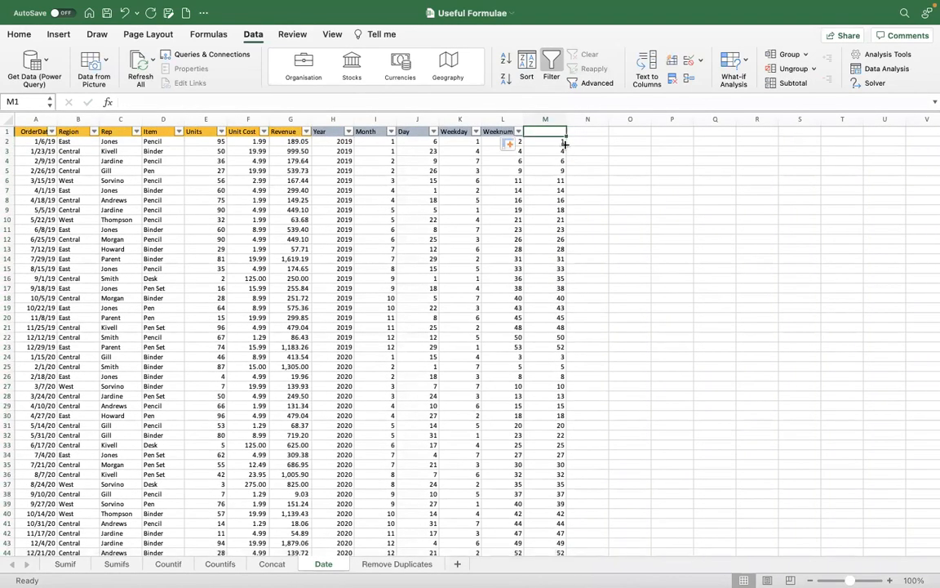
type("ISO We")
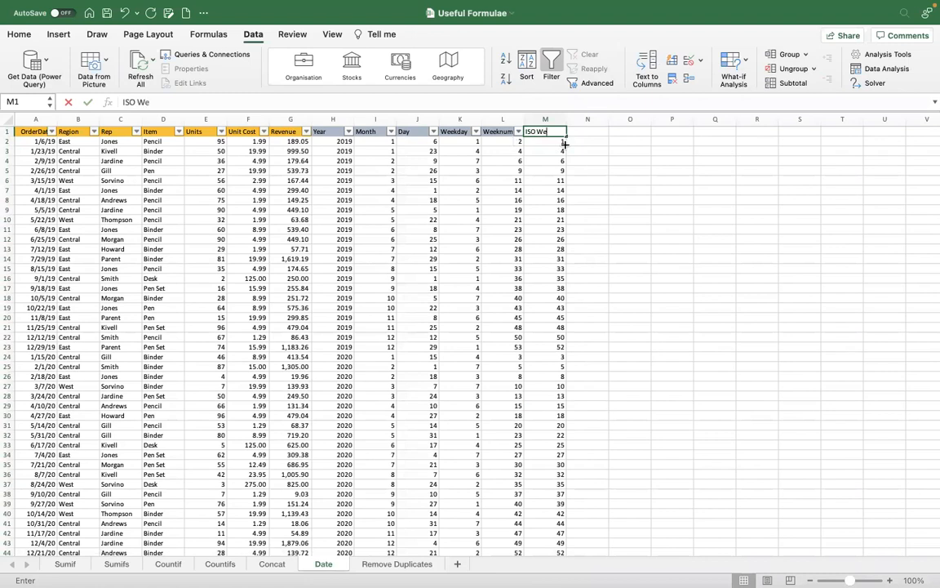
type("ek Num")
key("Return")
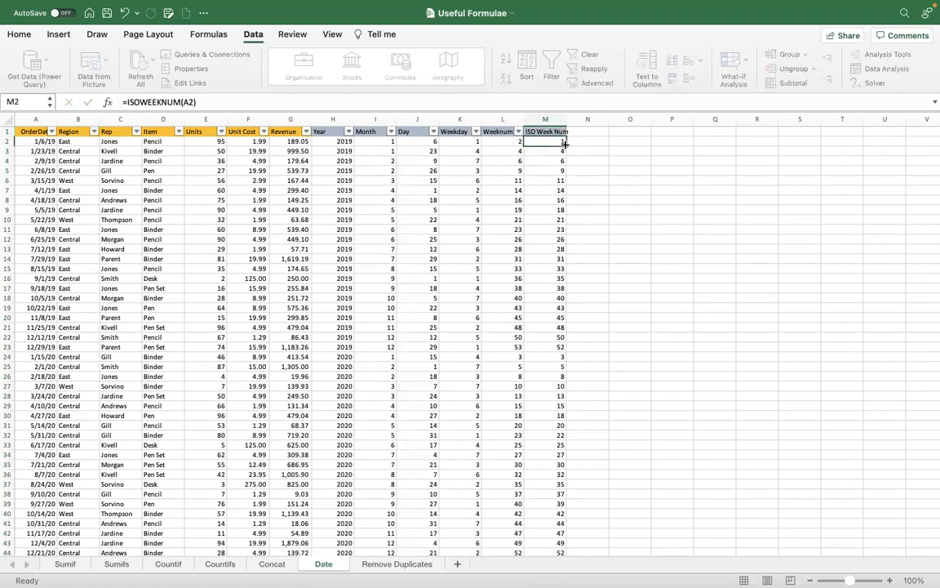
key("Up")
left_click(556, 63)
- Highlight the ISO week numbers of the 2019 orders, M2 through M23
key("Down")
key("shift+Down")
key("shift+Down")
key("shift+Down")
key("shift+Down")
key("shift+Down")
key("shift+Down")
key("shift+Down")
key("shift+Down")
key("shift+Down")
key("shift+Down")
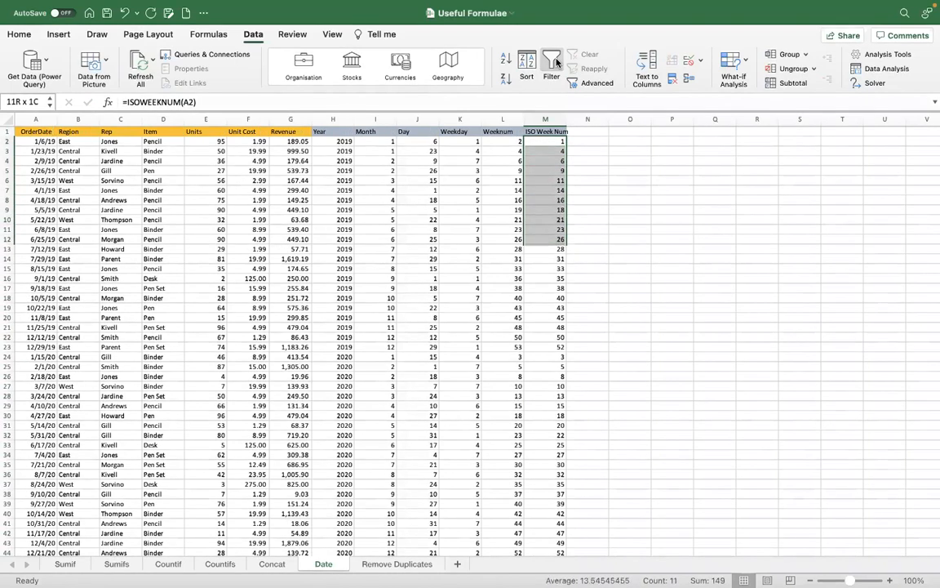
key("shift+Down")
key("shift+Down")
key("shift+Down")
key("shift+Down")
key("shift+Down")
key("shift+Down")
key("shift+Down")
key("shift+Down")
key("shift+Down")
key("shift+Down")
key("shift+Down")
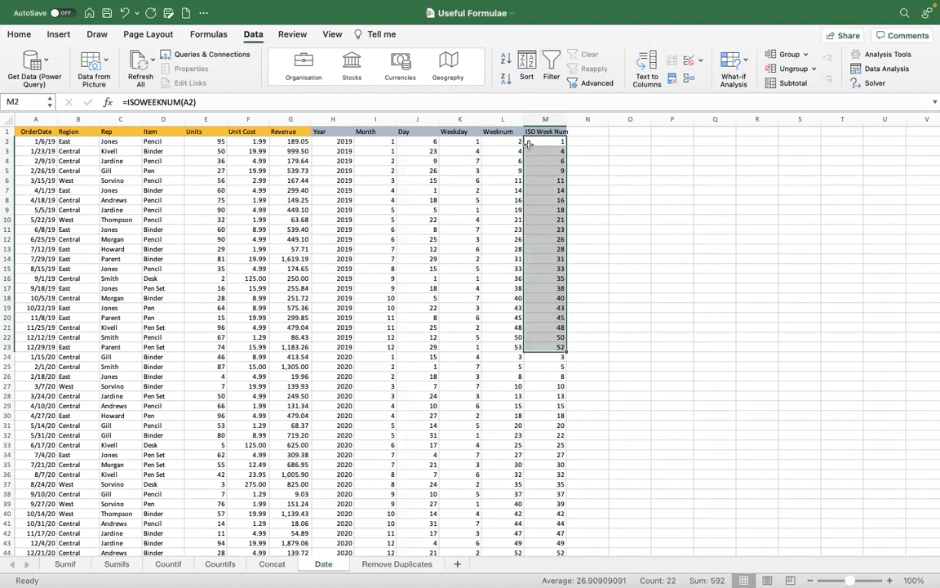
- Compare row 2's OrderDate with its ISO Week Num and Weeknum values
left_click(514, 144)
key("ctrl+Left")
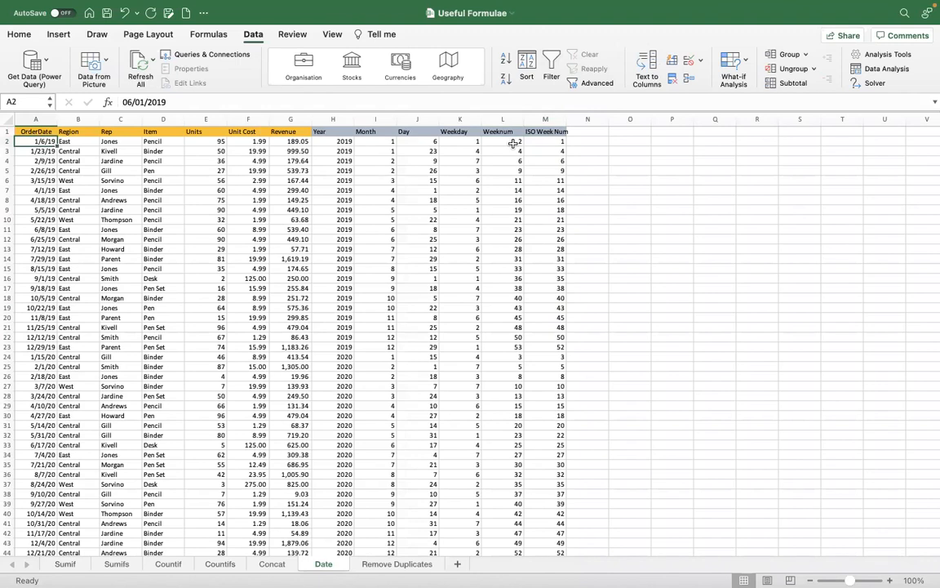
key("ctrl+Right")
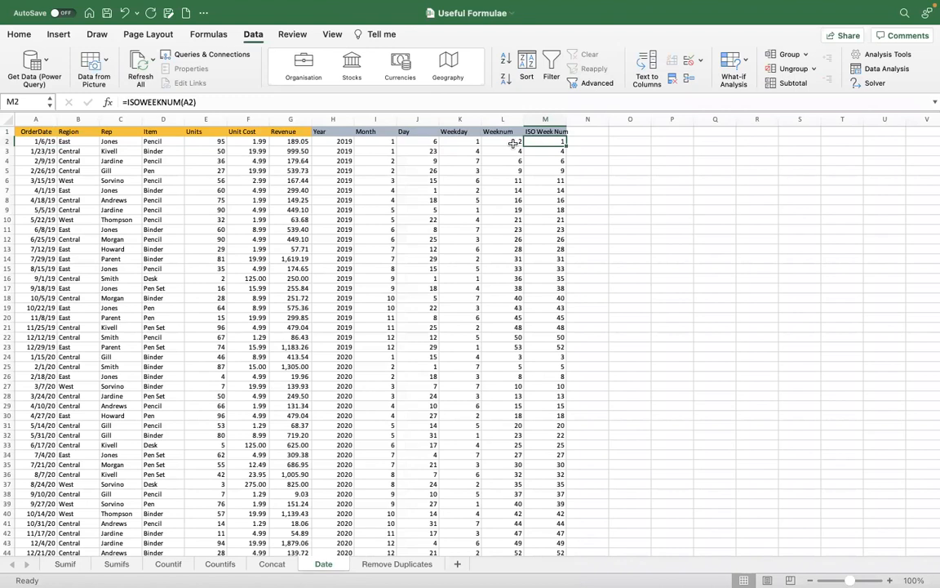
left_click(514, 142)
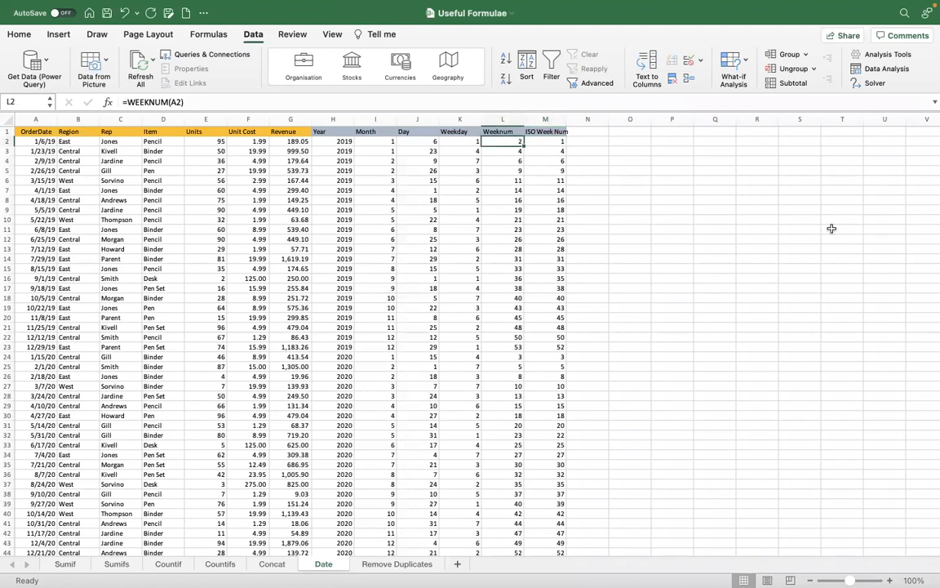
- Compare the Weeknum and ISO Week Num values in row 23 against that row's OrderDate
left_click(506, 347)
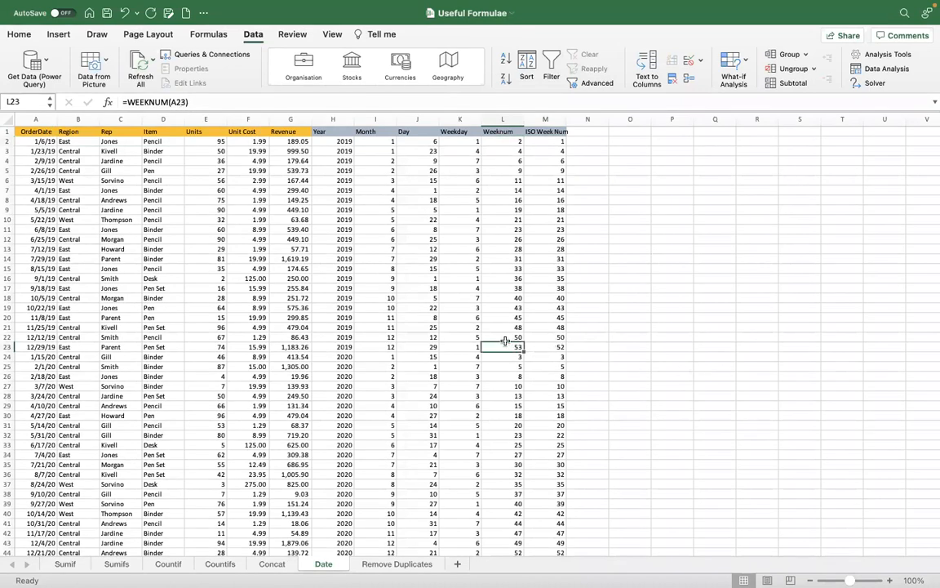
key("ctrl+Left")
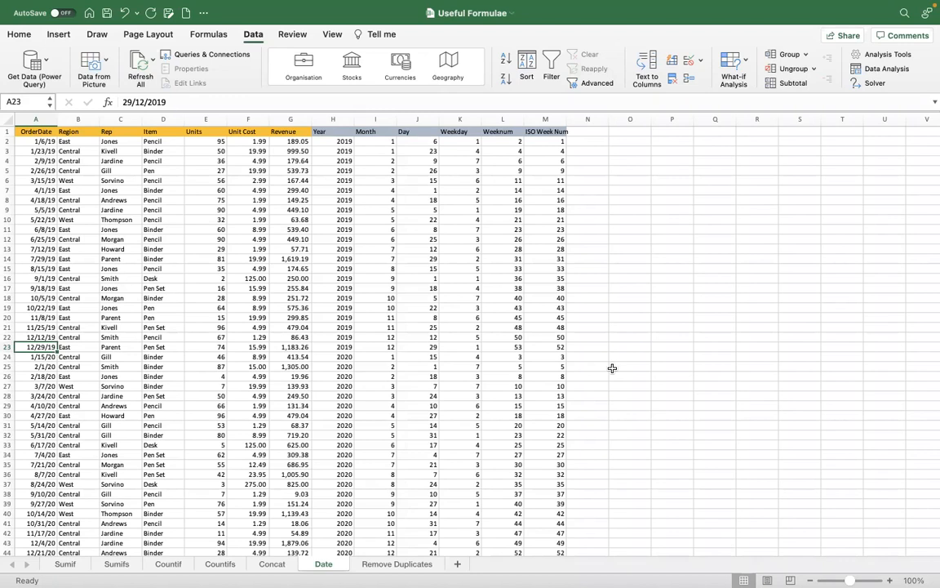
key("ctrl+Right")
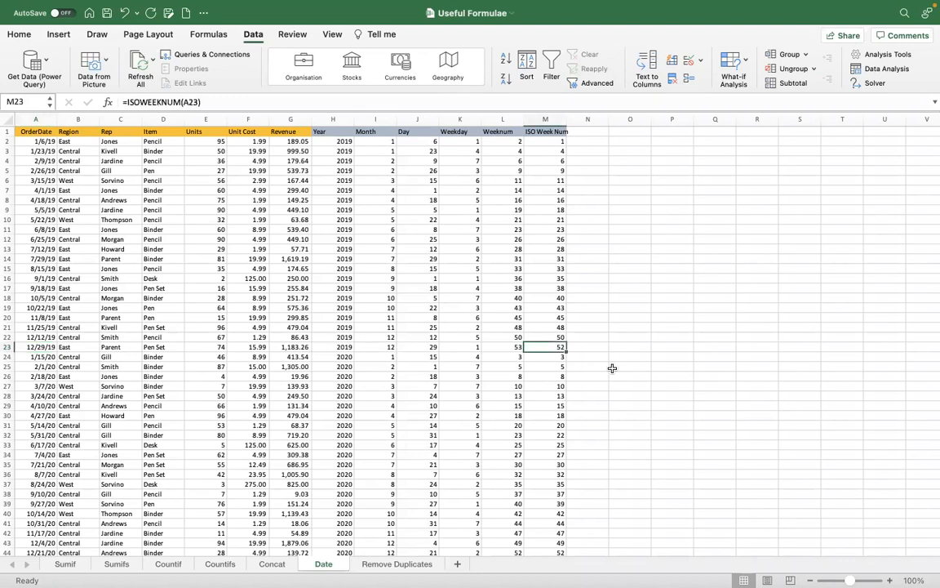
left_click(517, 347)
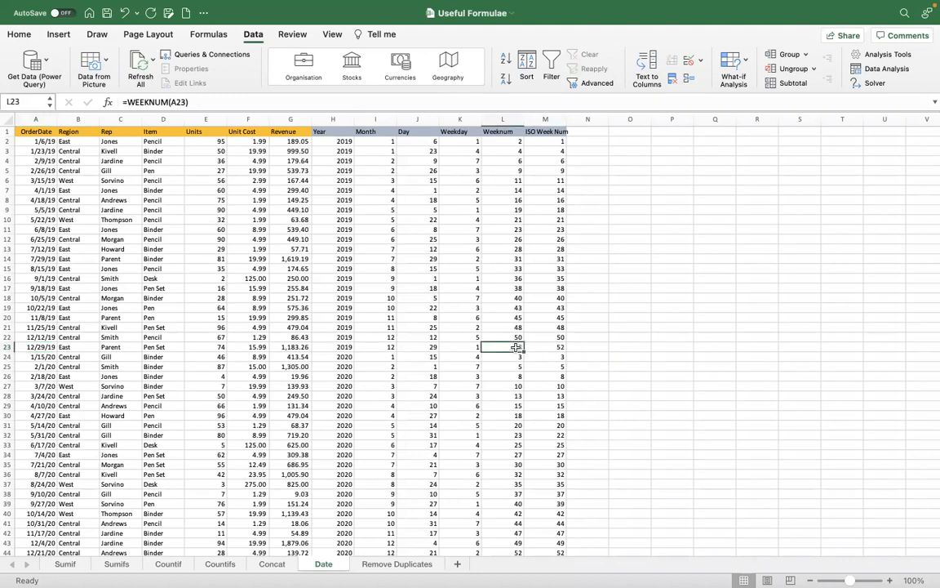
- Compare the Weeknum and ISO Week Num values in the last order row, row 44
left_click(532, 347)
key("super+Down")
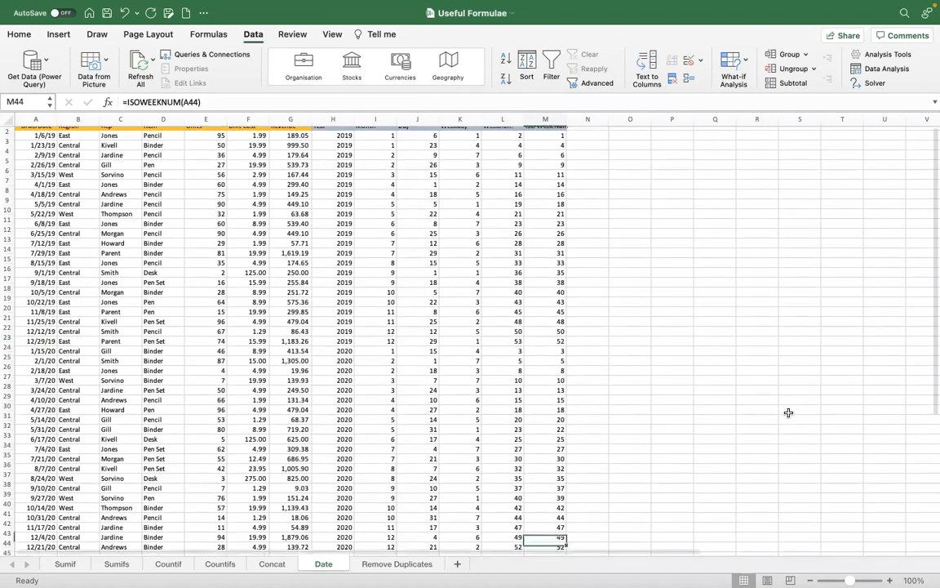
key("Down")
key("Up")
key("Up")
key("Down")
key("Left")
key("Right")
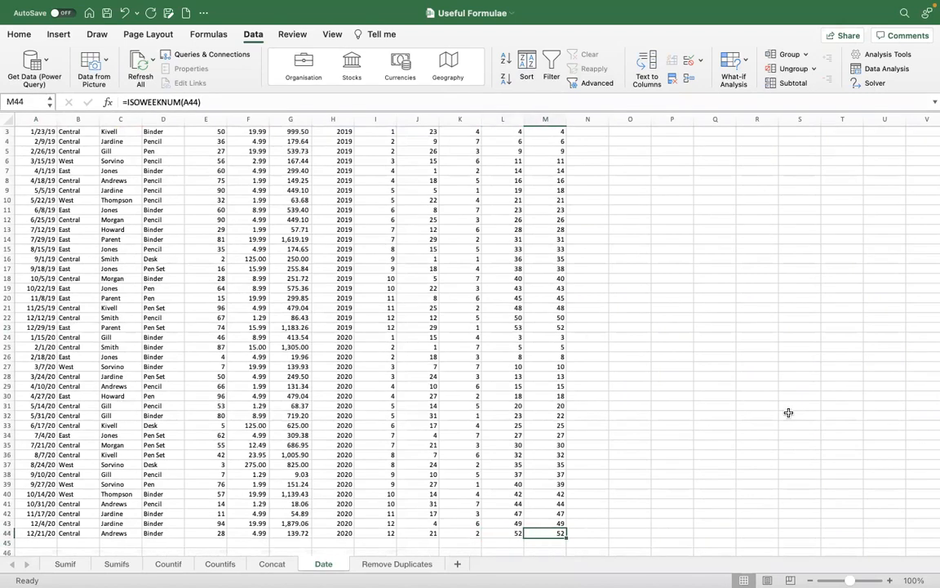
key("super+Up")
key("Down")
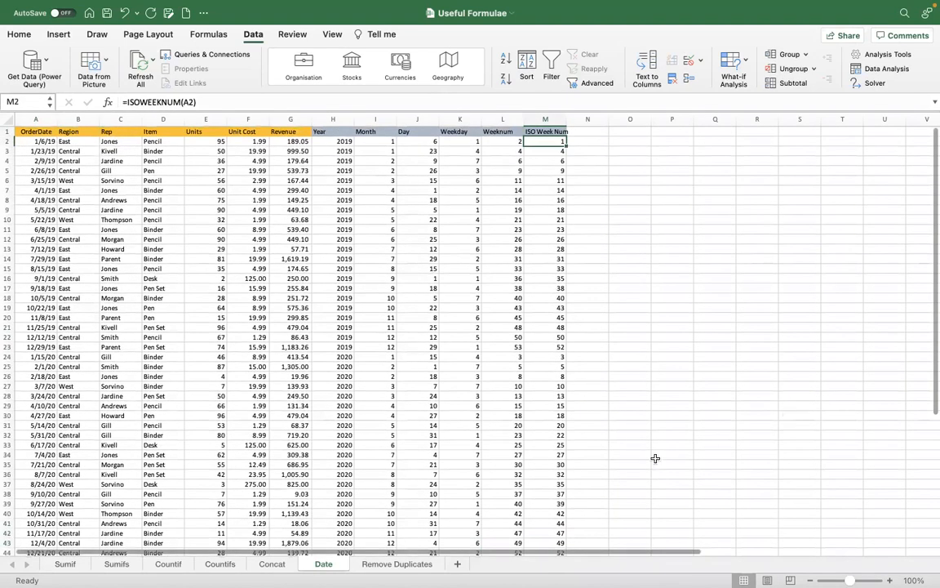
- Highlight the Weeknum and ISO Week Num values of row 23, L23:M23, and return to the start of column M
left_click(560, 347)
key("Left")
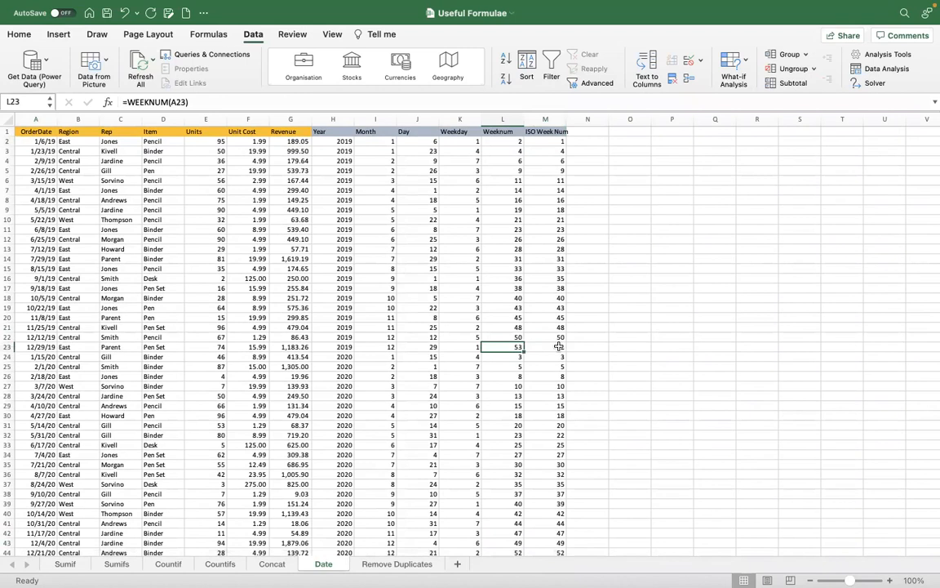
key("shift+Right")
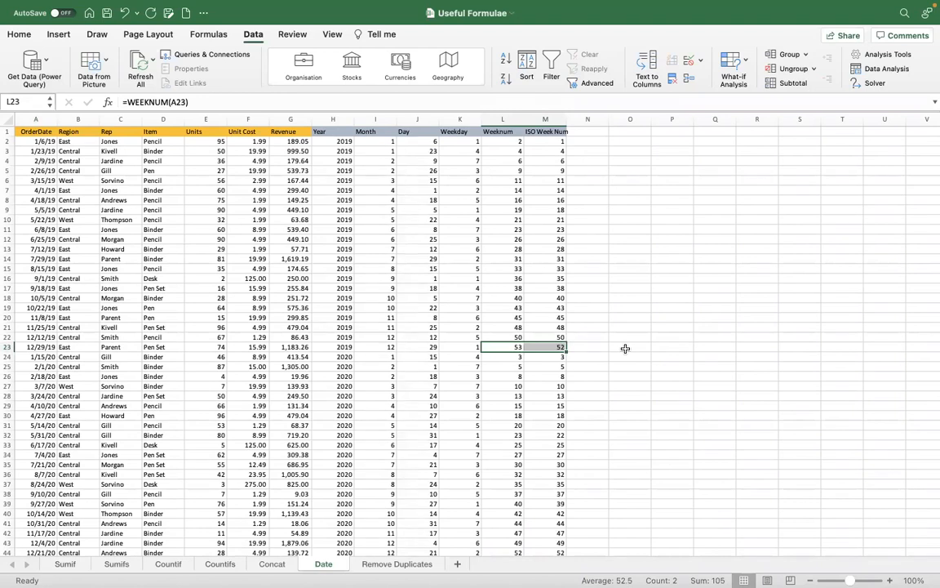
key("Right")
key("super+Up")
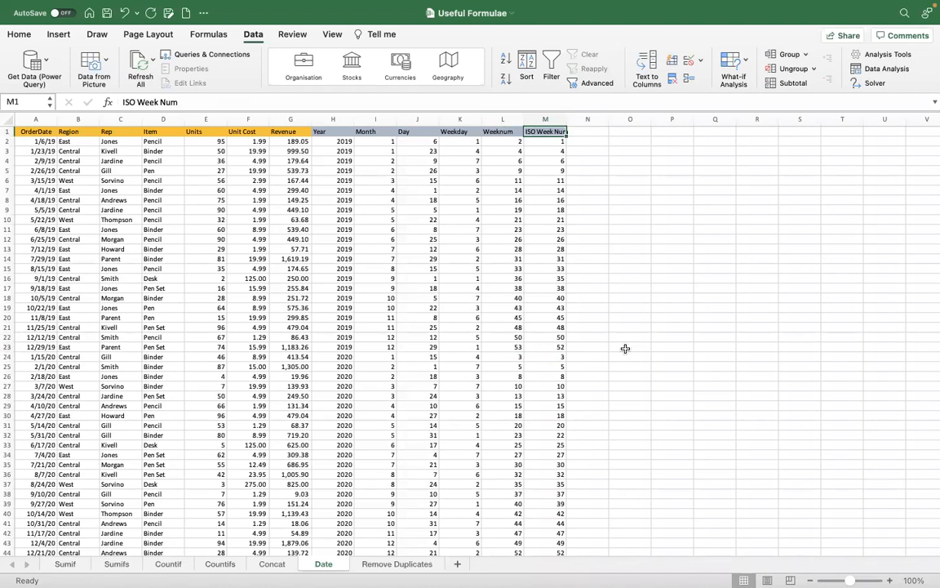
key("Down")
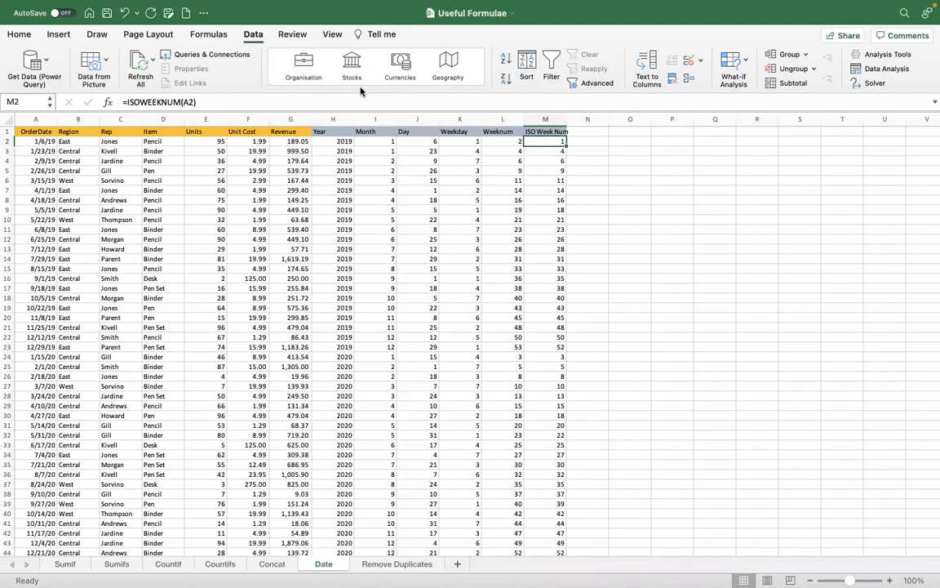
- Switch to the Remove Duplicates sheet
left_click(391, 564)
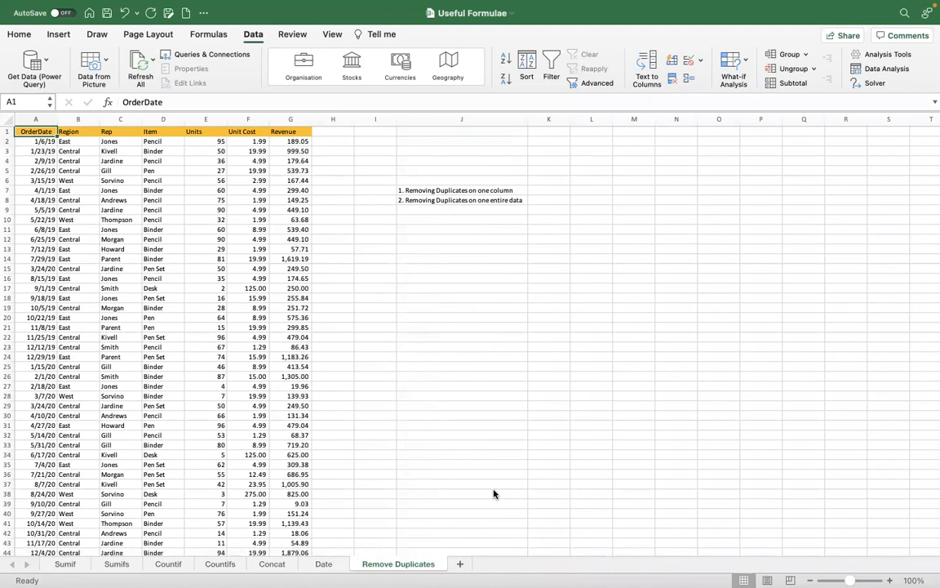
- Remove duplicates from the Revenue column only, continuing with the current selection and treating the first row as headers
left_click(293, 112)
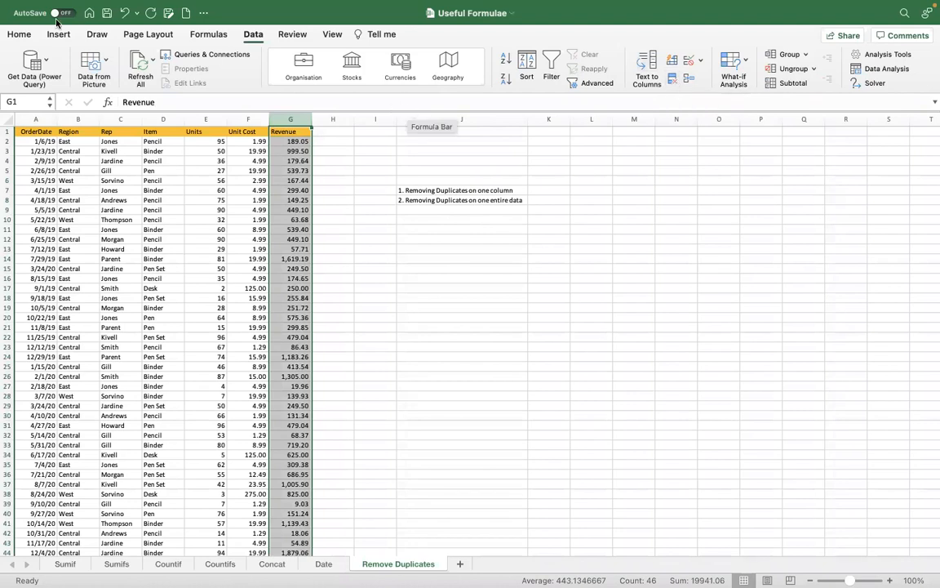
left_click(24, 33)
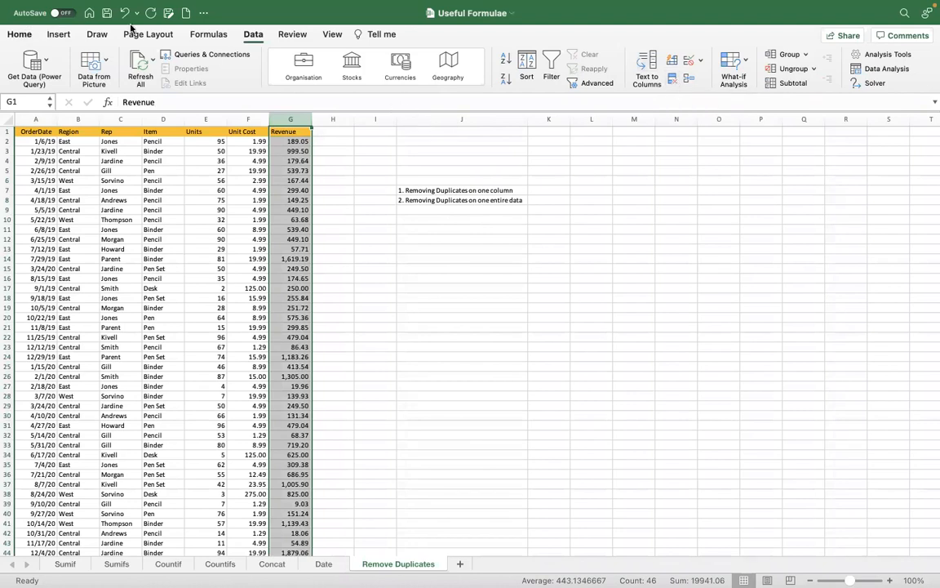
left_click(254, 38)
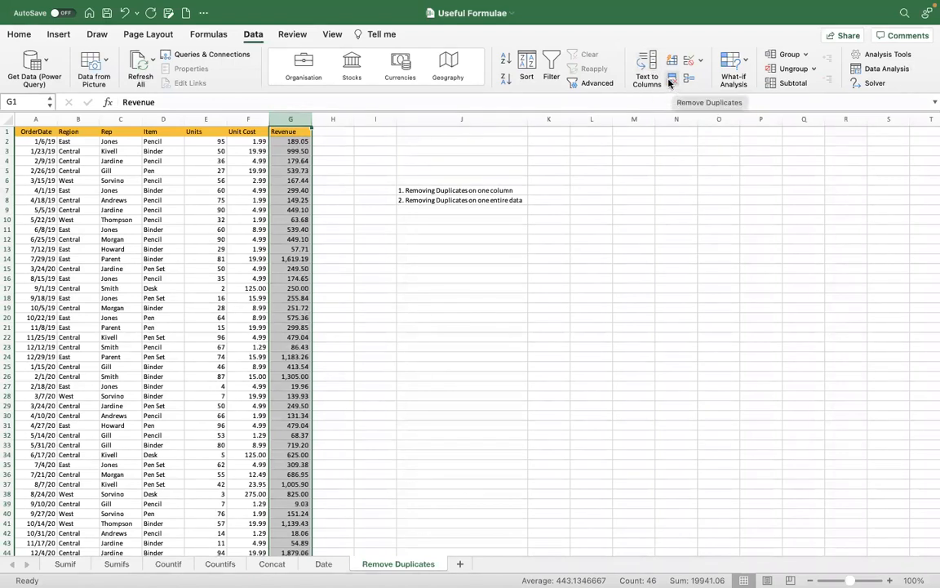
left_click(670, 81)
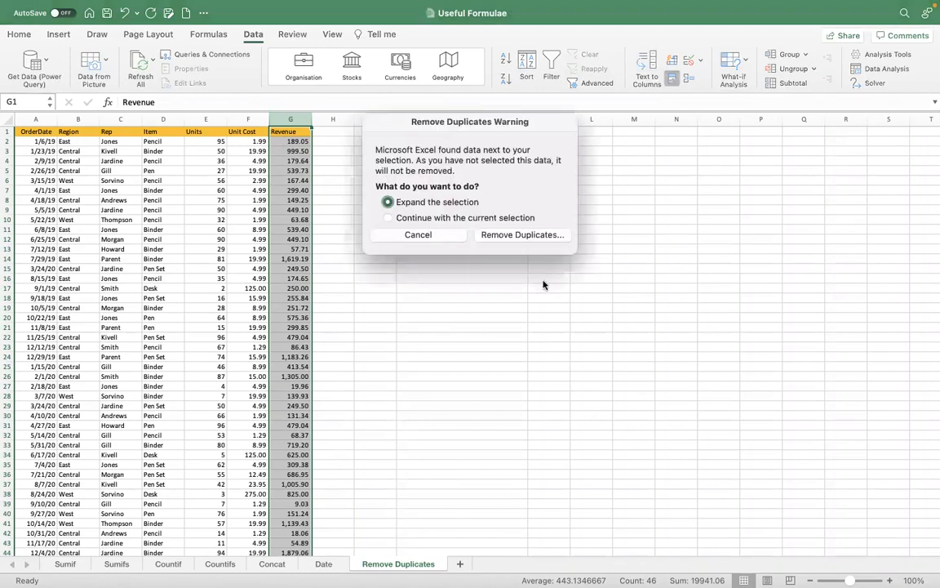
left_click(388, 218)
left_click(521, 235)
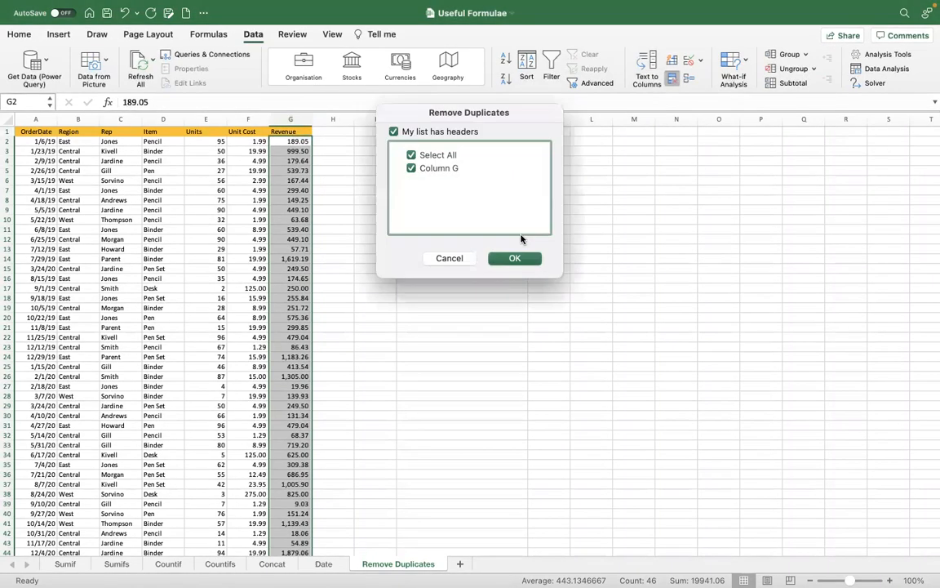
left_click(524, 260)
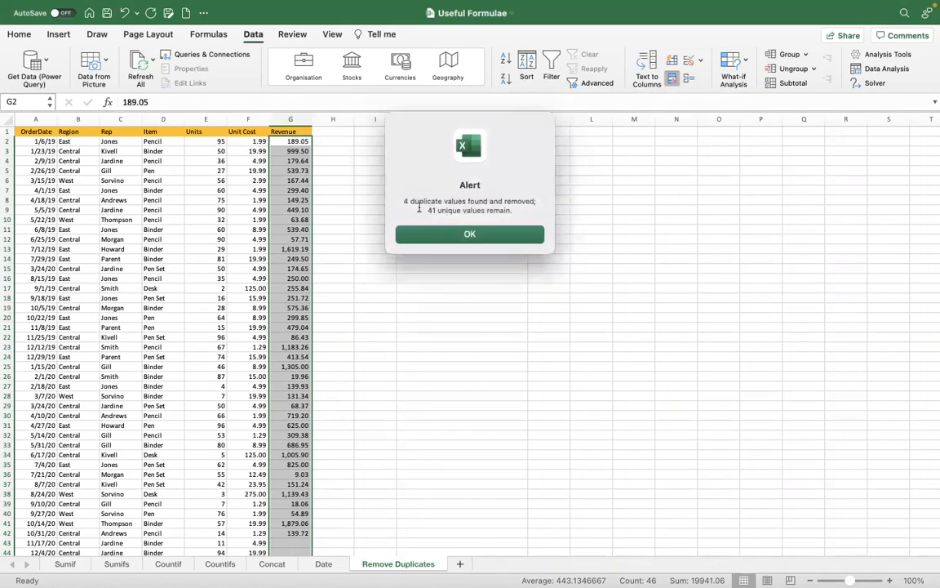
left_click(492, 237)
- Examine the end of the Revenue column, G42 to G47, and compare row 42's entries with the other columns
key("ctrl+Down")
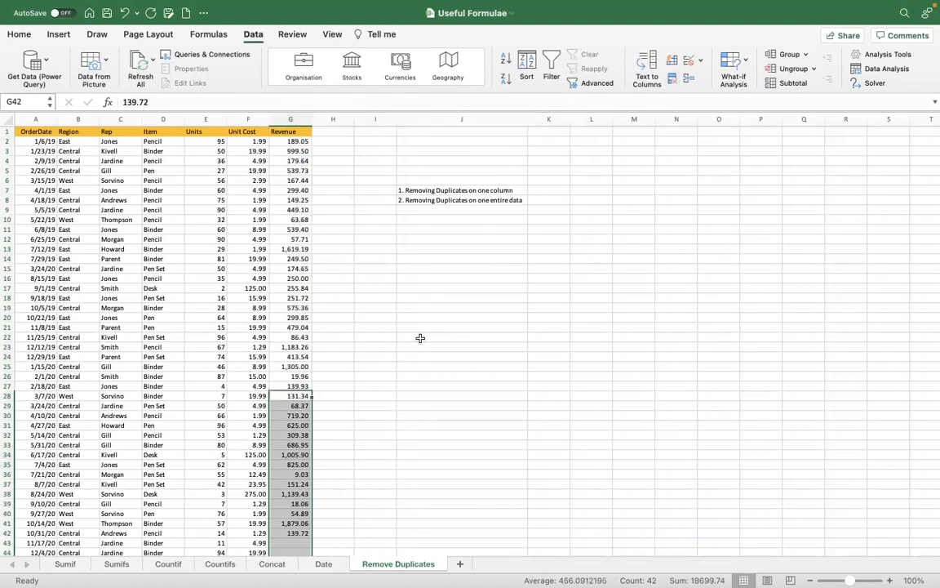
key("Down")
key("Down")
key("Down")
key("Down")
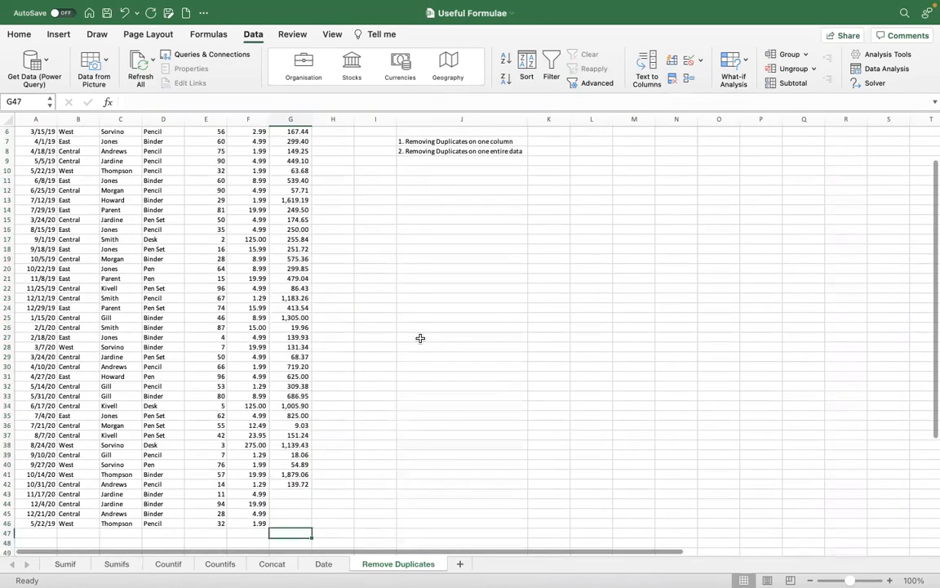
key("Up")
key("Up")
key("Up")
key("Up")
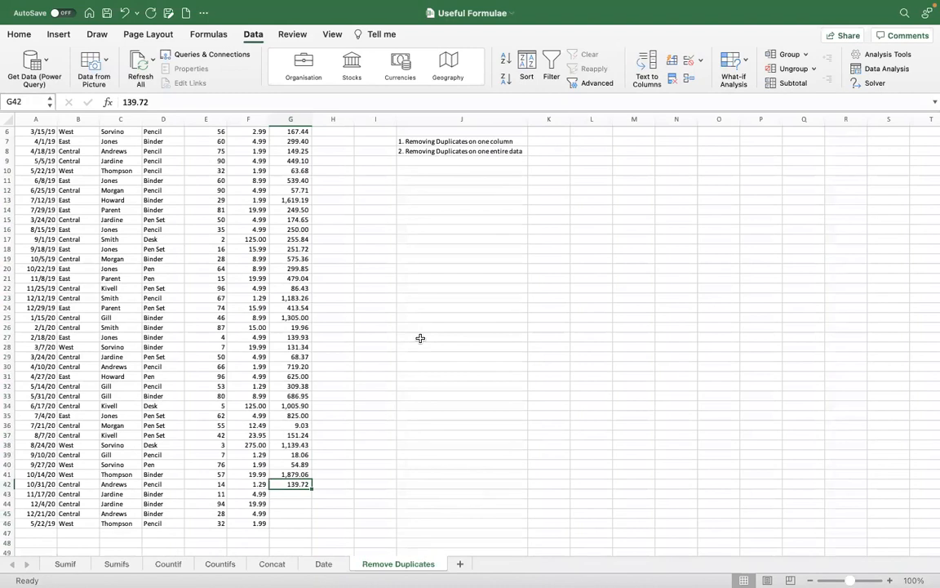
key("Left")
key("Left")
key("Left")
key("Left")
key("Left")
key("Right")
key("Right")
key("Right")
key("Right")
key("Right")
key("Right")
key("Right")
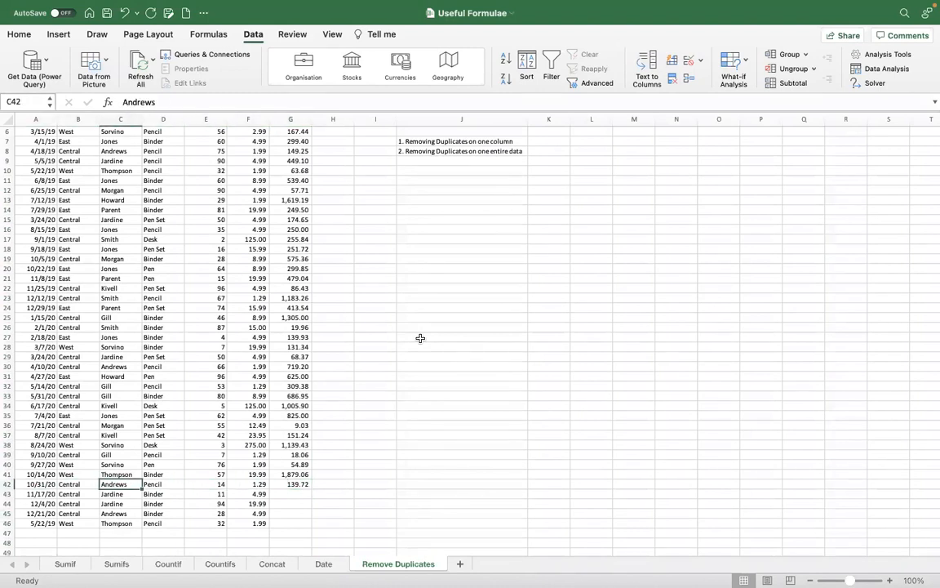
- Highlight the Revenue values from G2 through G42 and check them against the table's last rows
key("Left")
key("ctrl+Up")
key("Down")
key("ctrl+shift+Down")
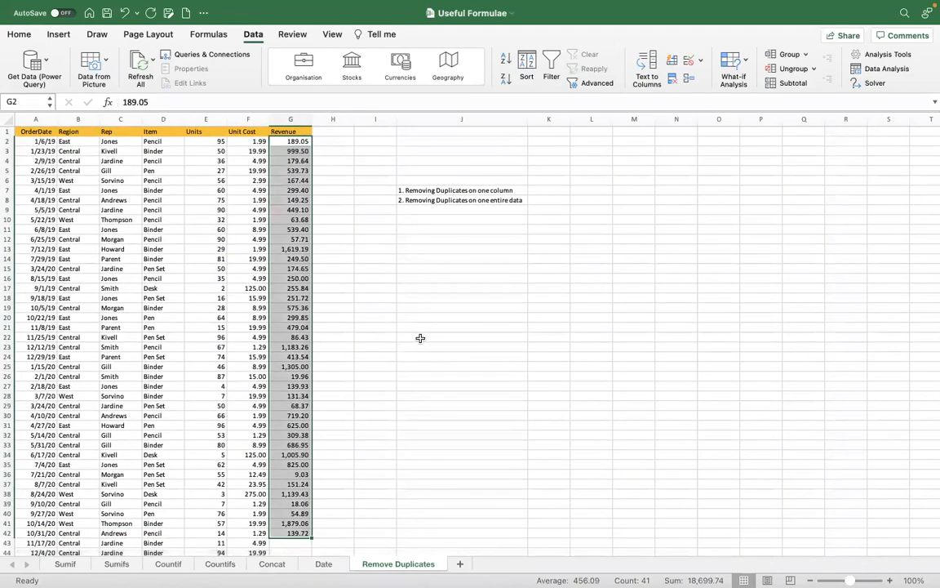
scroll(421, 338, "down", 3)
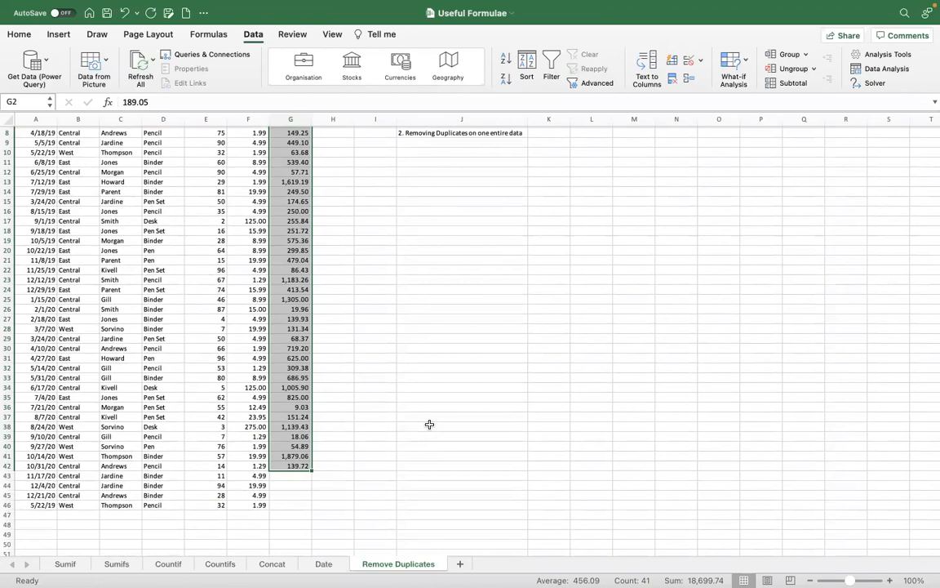
- Undo the removal of duplicates from the Revenue column and review the restored table
key("super+z")
scroll(522, 466, "up", 3)
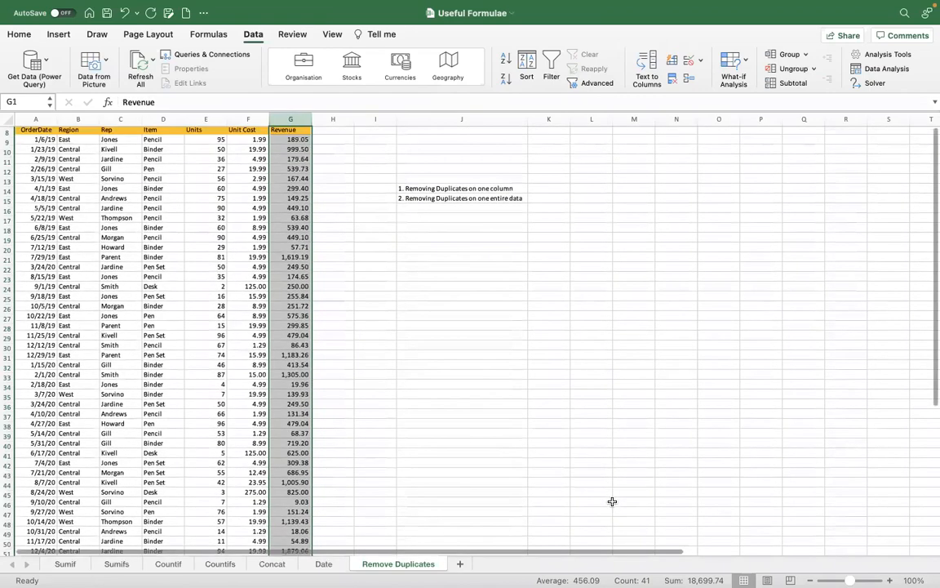
scroll(613, 499, "down", 5)
scroll(404, 388, "up", 6)
- Select the whole table A1:G46, start Remove Duplicates on it, and review the columns included in the check
key("Left")
key("Left")
key("Left")
key("Left")
key("Left")
key("Left")
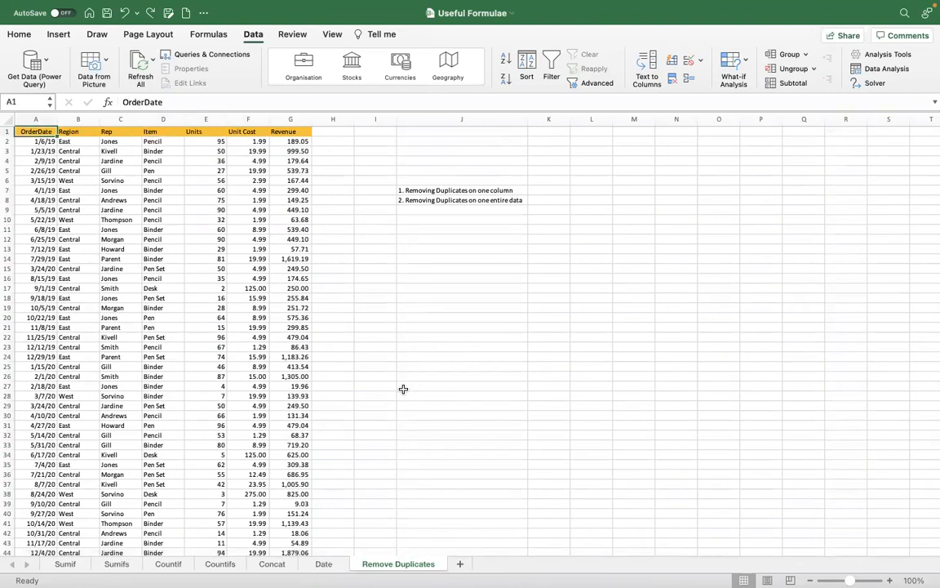
key("super+shift+Right")
key("super+shift+Down")
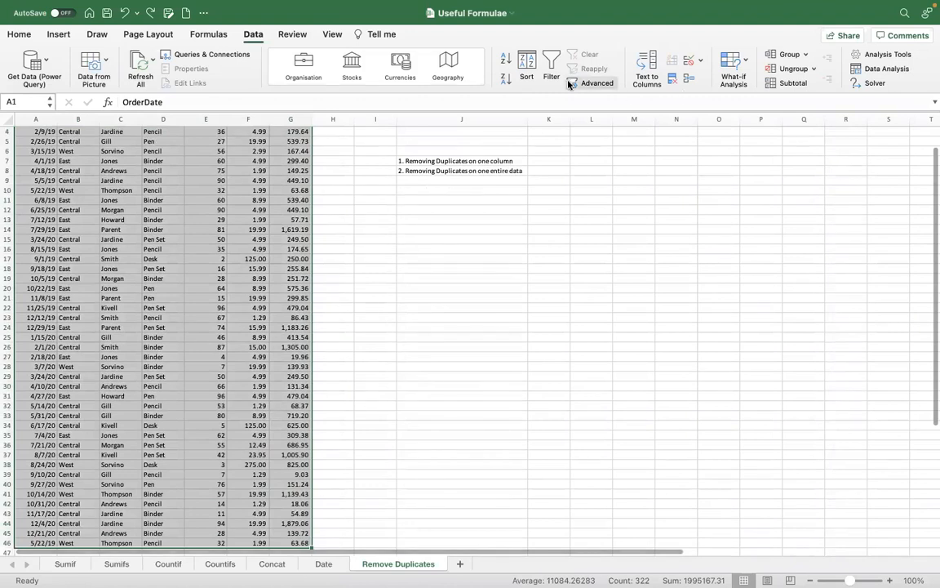
left_click(672, 78)
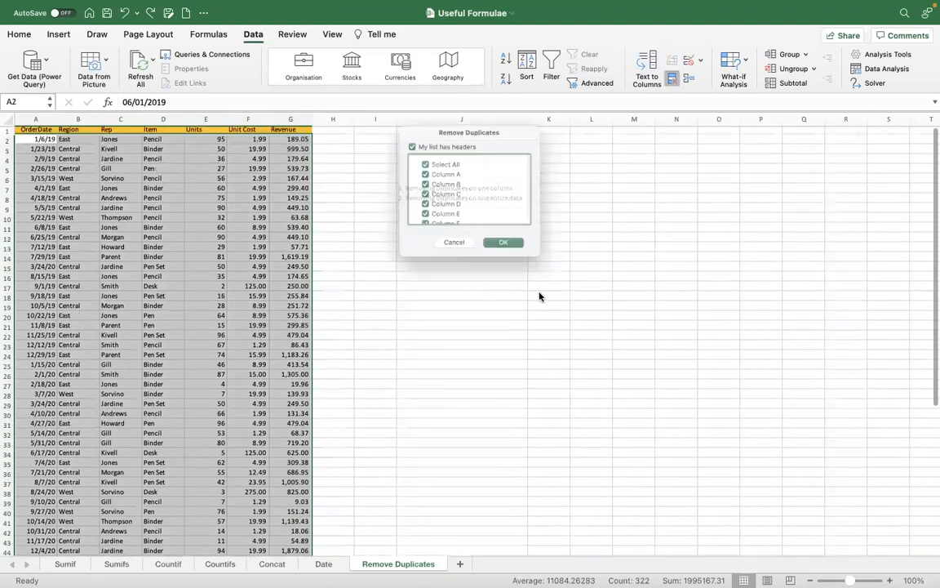
scroll(466, 243, "down", 2)
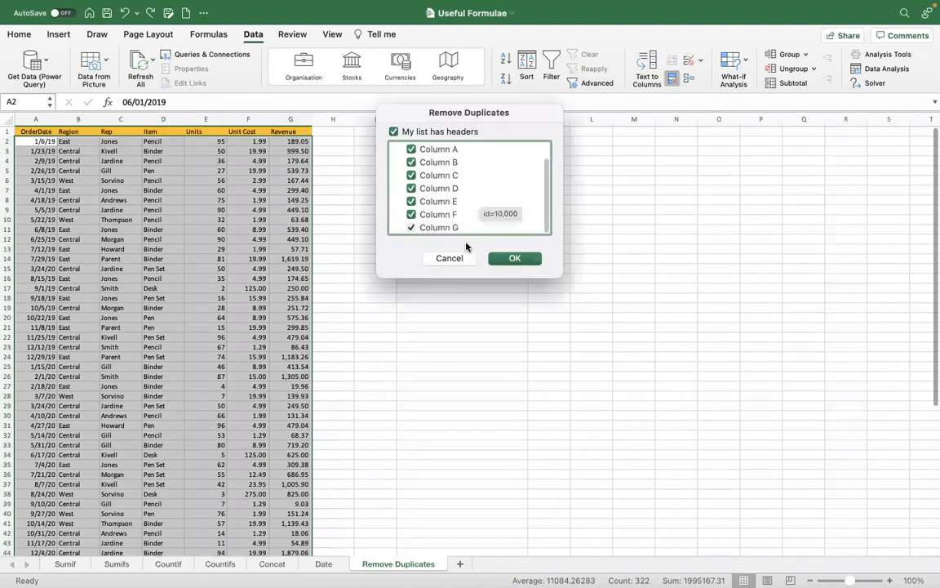
scroll(466, 243, "up", 2)
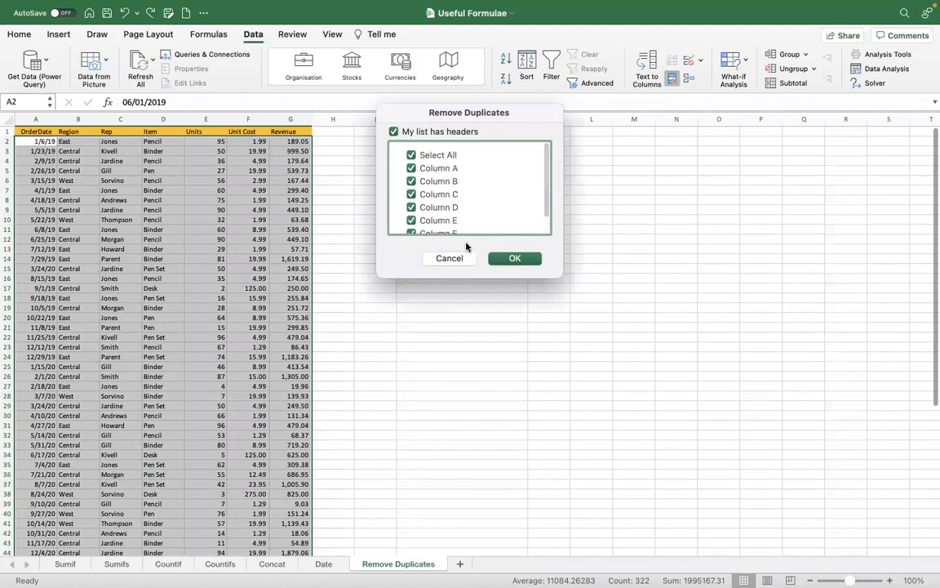
scroll(479, 197, "down", 2)
scroll(479, 197, "up", 2)
- Try limiting the duplicate check to columns A and C, and reselect all columns
left_click(411, 155)
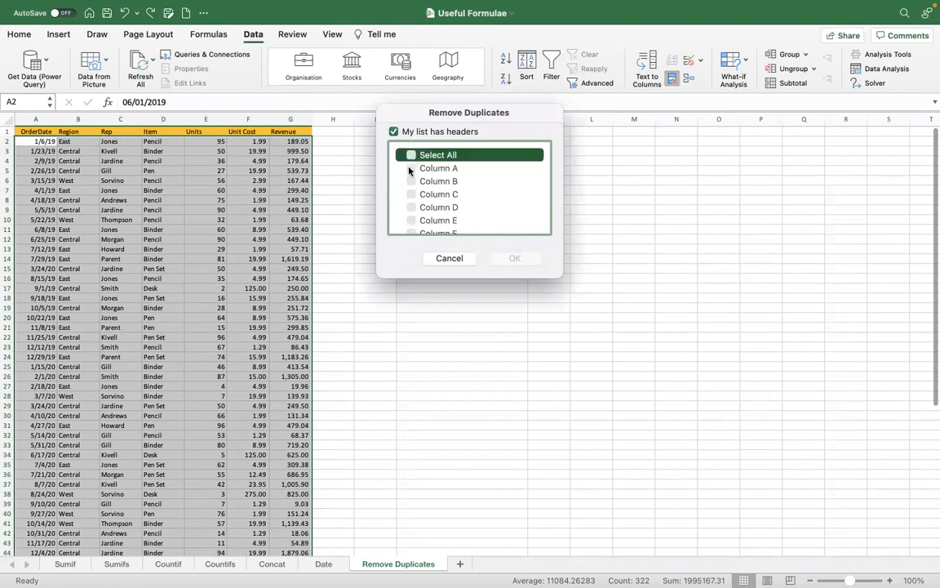
left_click(411, 168)
left_click(412, 194)
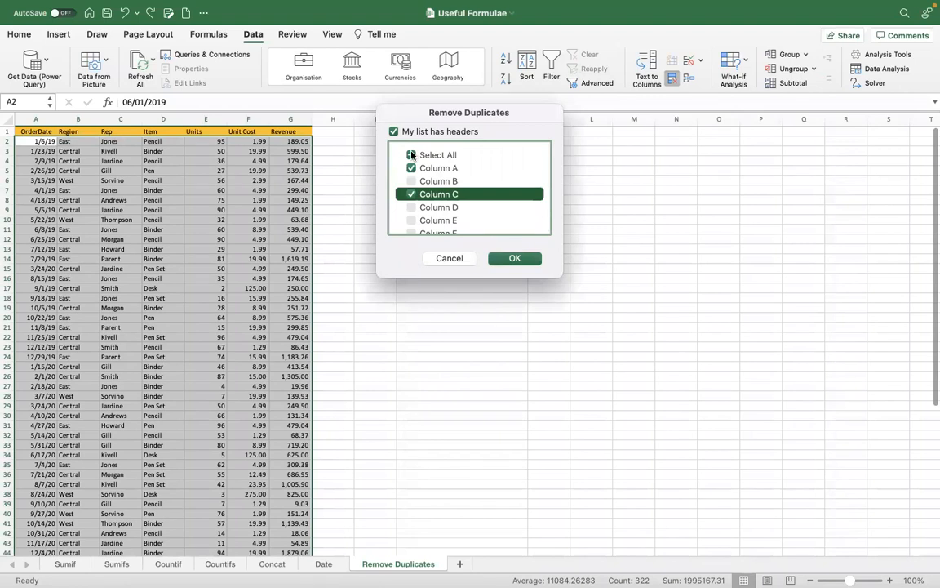
left_click(412, 155)
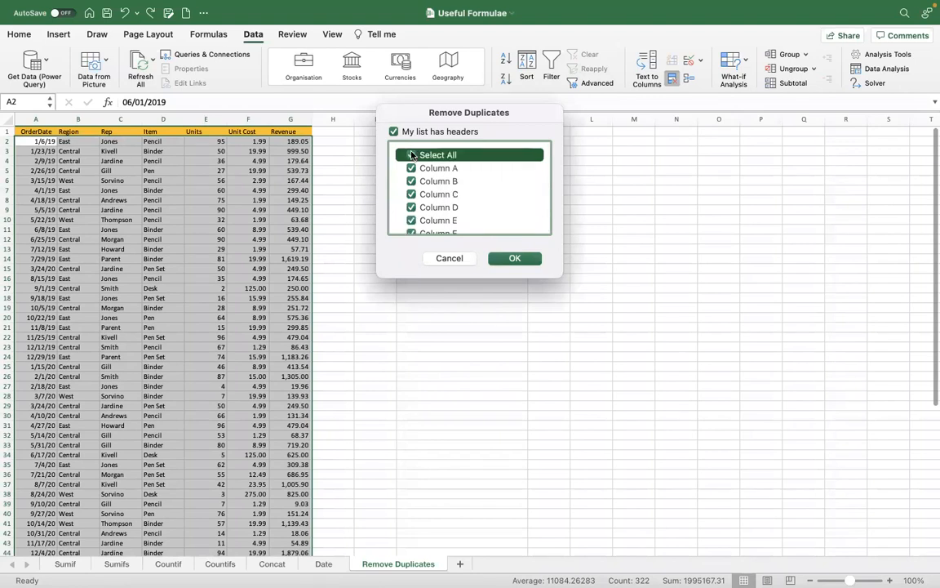
- Remove the duplicate rows from the table based on all columns, A through G
scroll(483, 213, "down", 2)
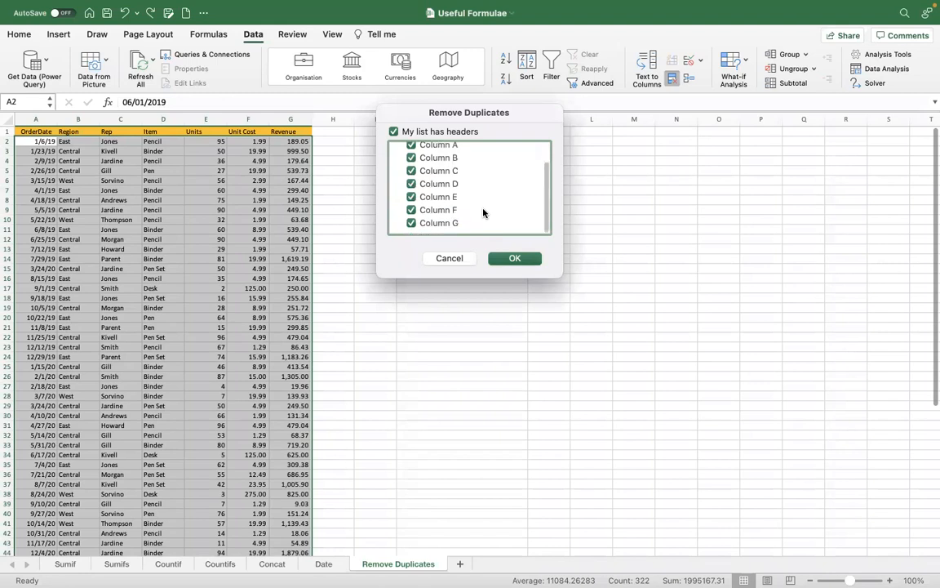
left_click(516, 257)
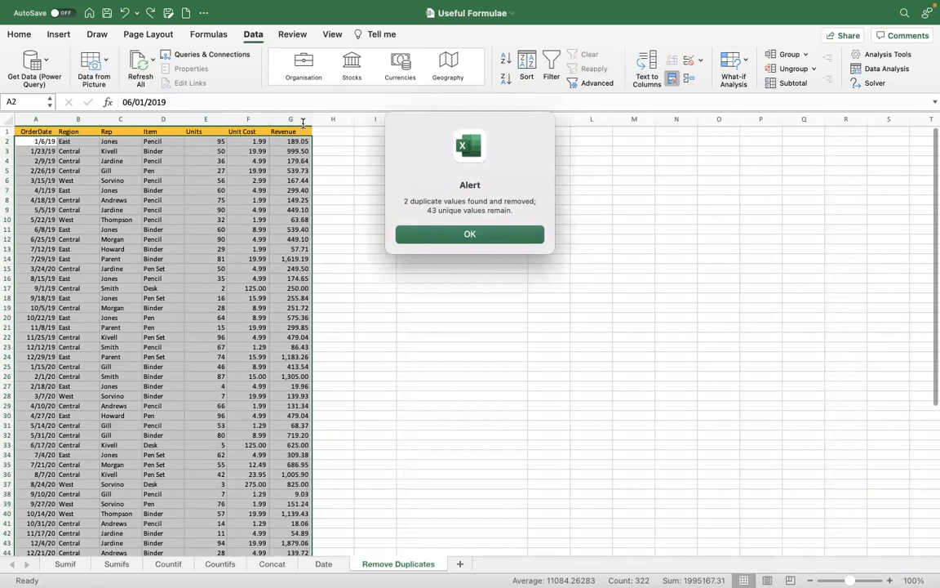
left_click(457, 235)
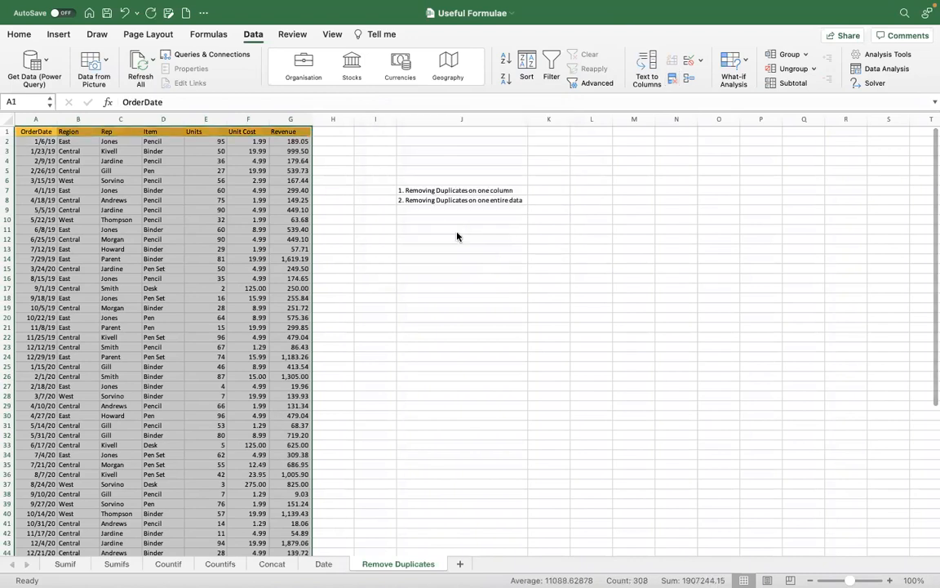
- Check where the table now ends in column A and return to the OrderDate header
key("Up")
key("super+Down")
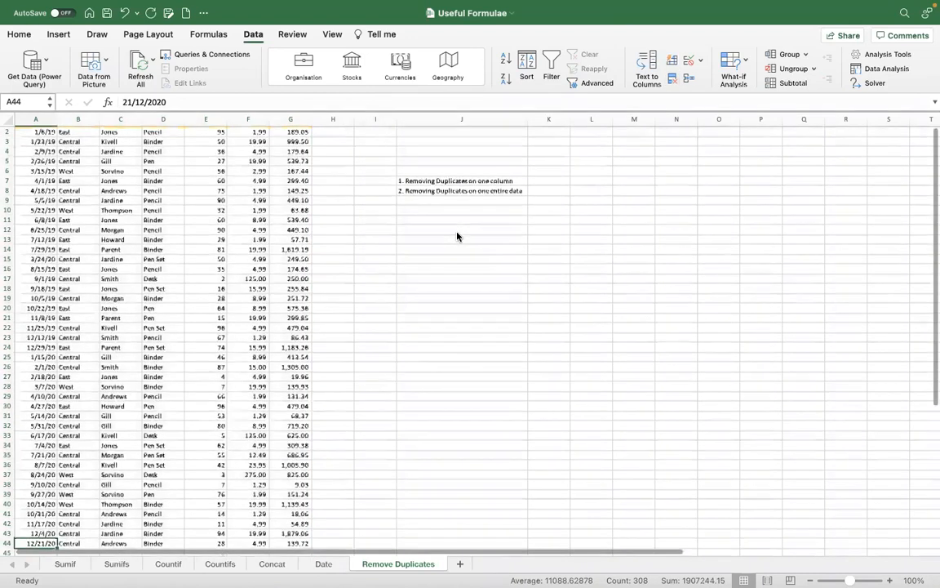
key("Down")
key("Down")
key("Up")
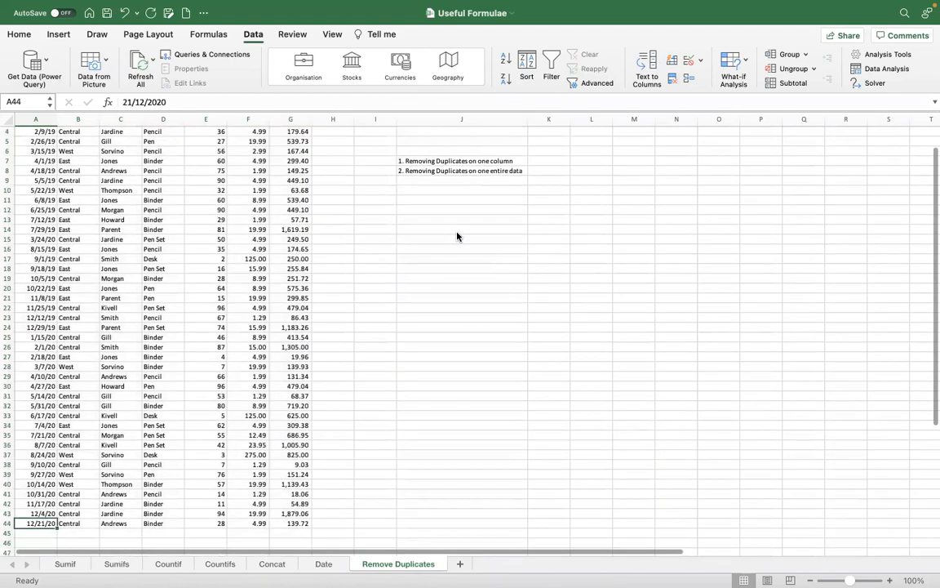
key("super+Up")
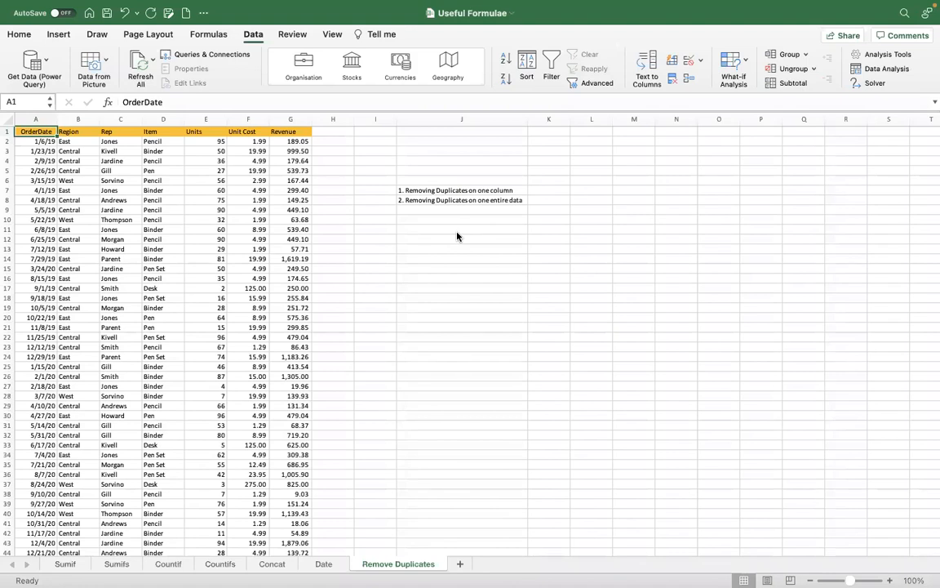
- Remove duplicates from the Revenue column G alone, continuing with the current selection and treating the first row as a header
key("ctrl+Down")
key("ctrl+Up")
left_click(305, 118)
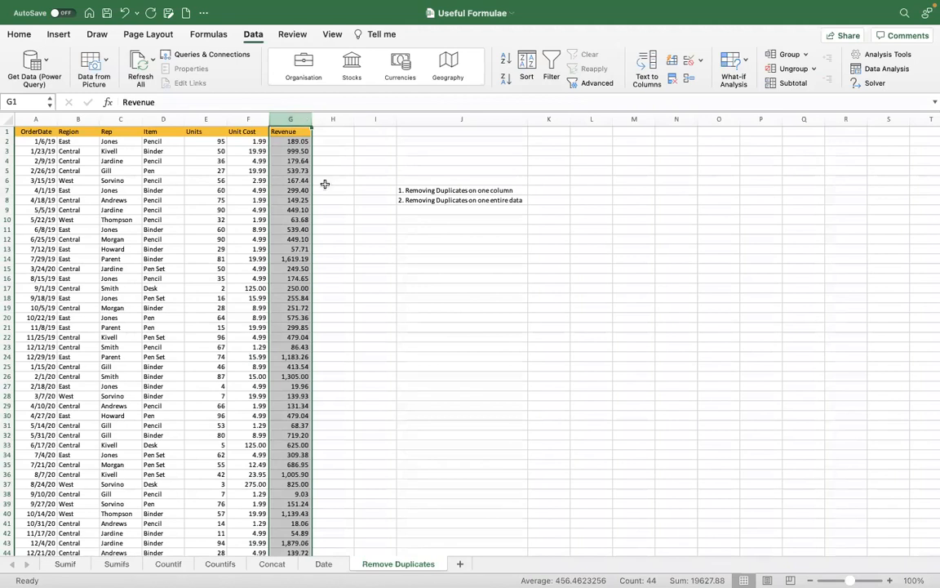
left_click(673, 79)
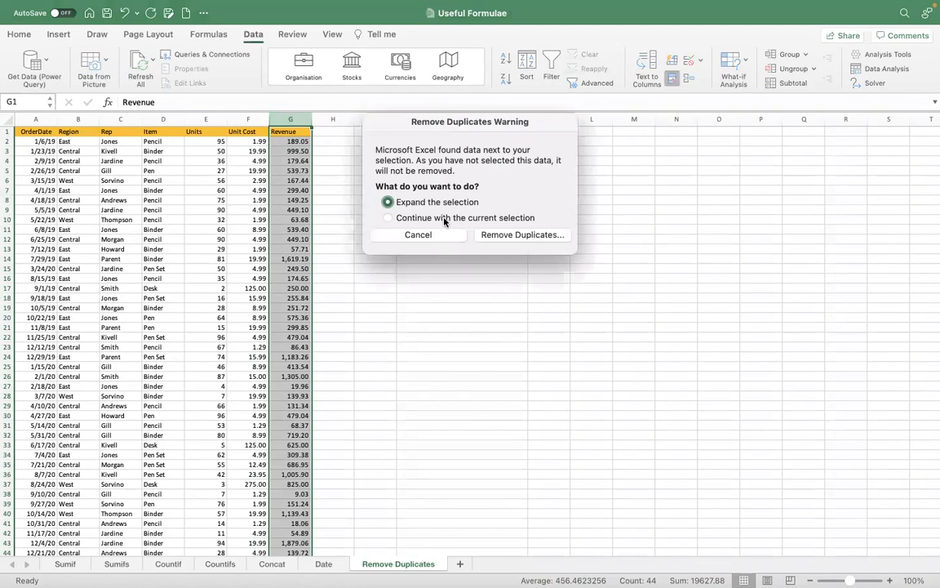
left_click(441, 218)
left_click(529, 235)
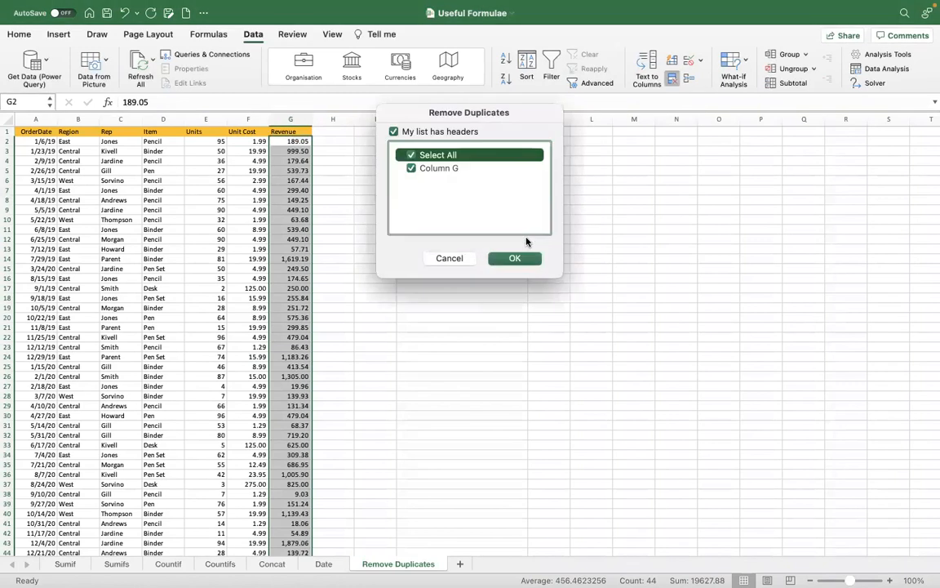
left_click(511, 259)
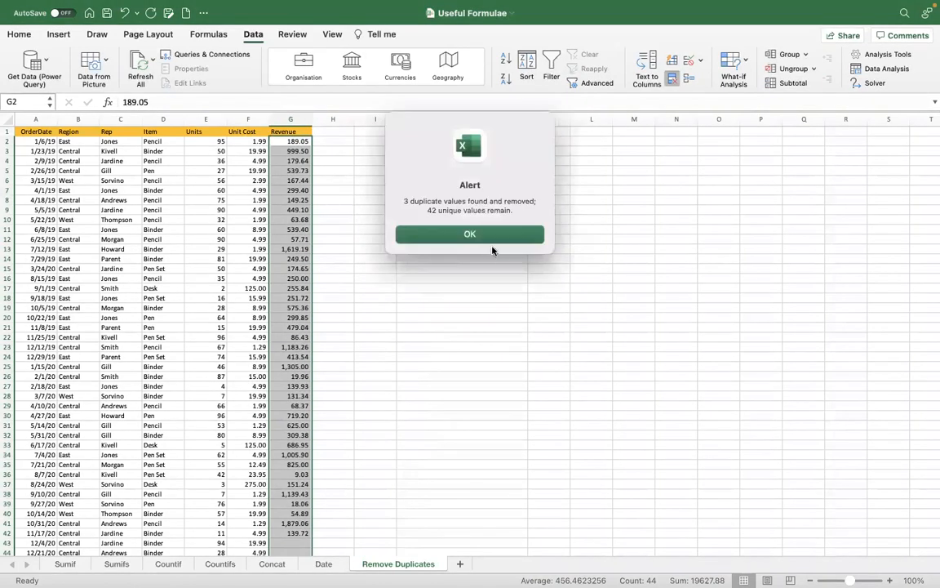
left_click(491, 238)
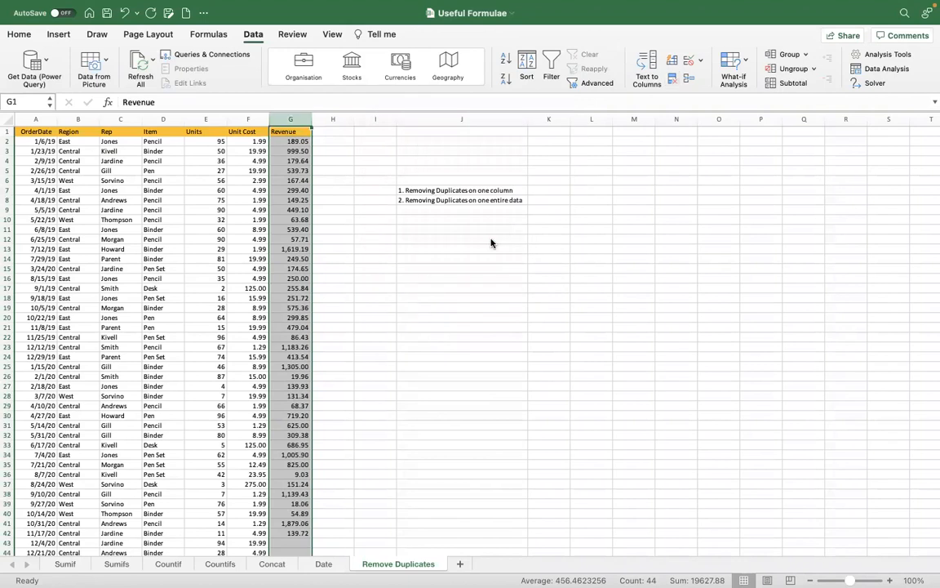
right_click(304, 192)
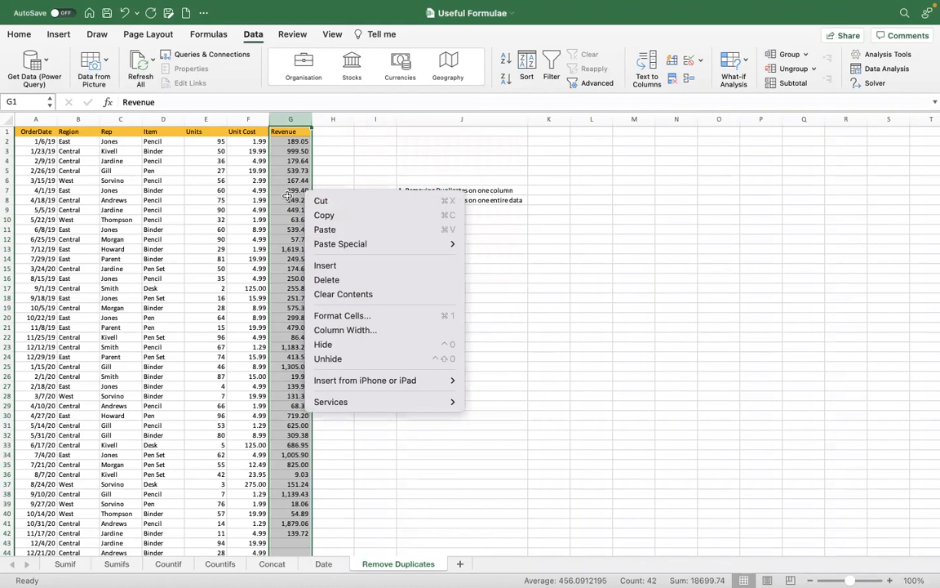
left_click(259, 177)
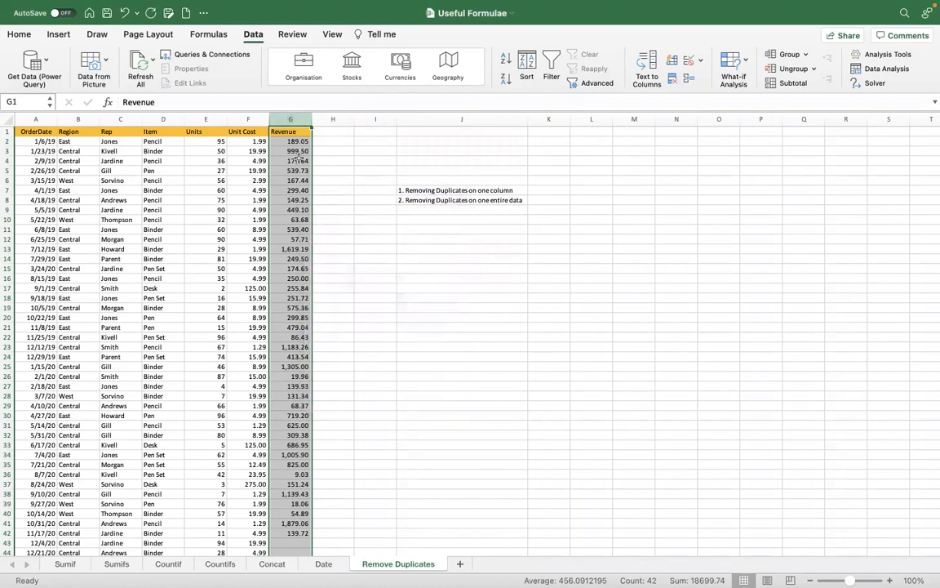
left_click(298, 152)
left_click(298, 141)
key("super+shift+Down")
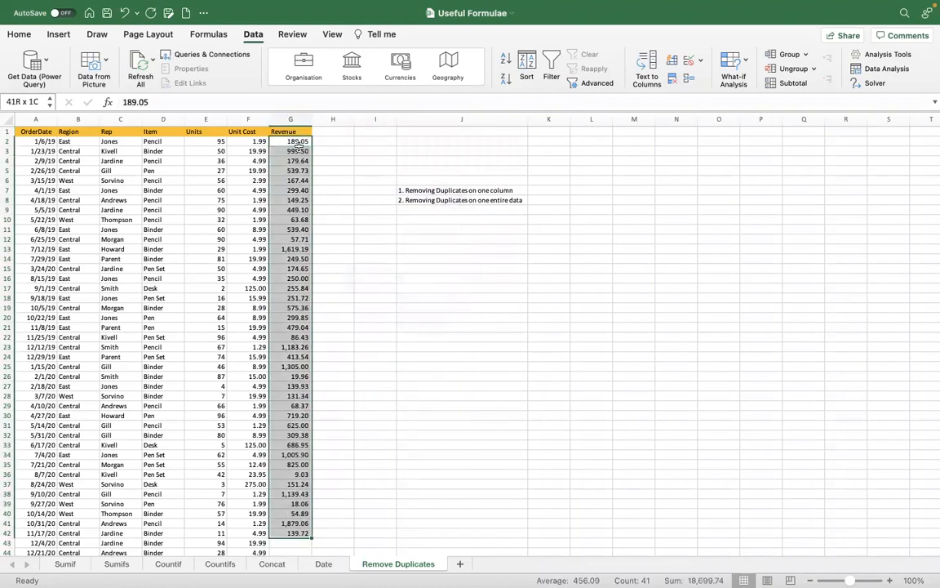
right_click(300, 147)
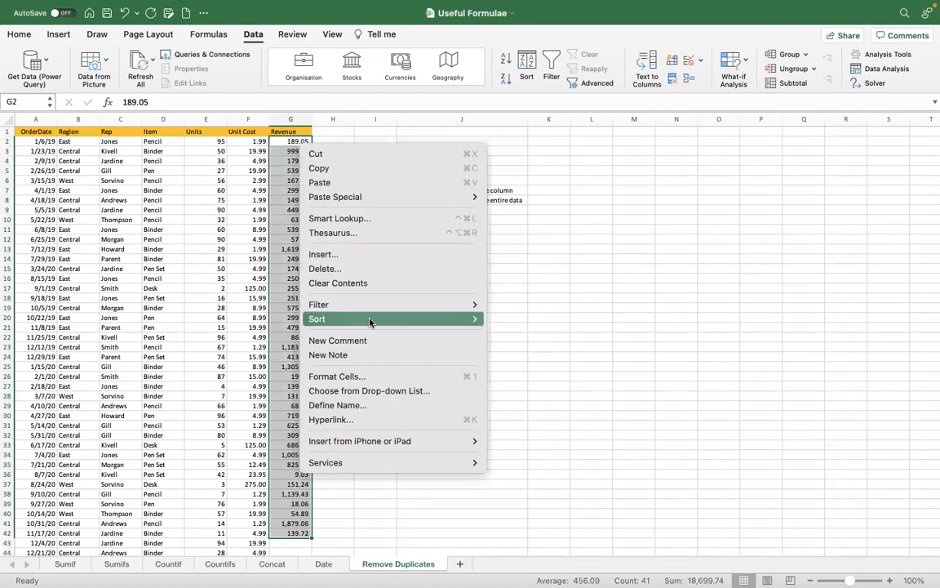
mouse_move(370, 319)
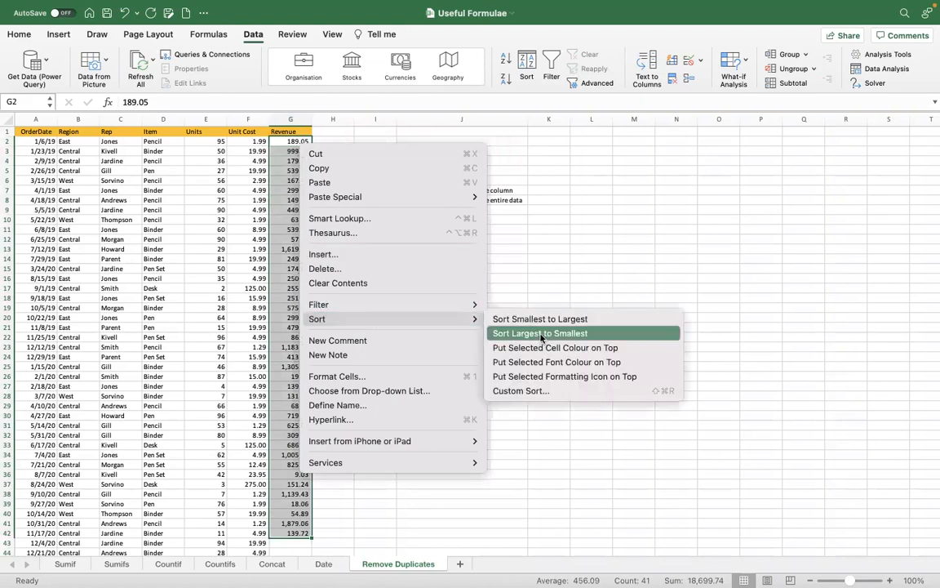
- Sort the Revenue range down to G44, including its two blank cells, from smallest to largest without the neighbouring columns
left_click(290, 140)
key("super+Down")
key("Down")
key("Down")
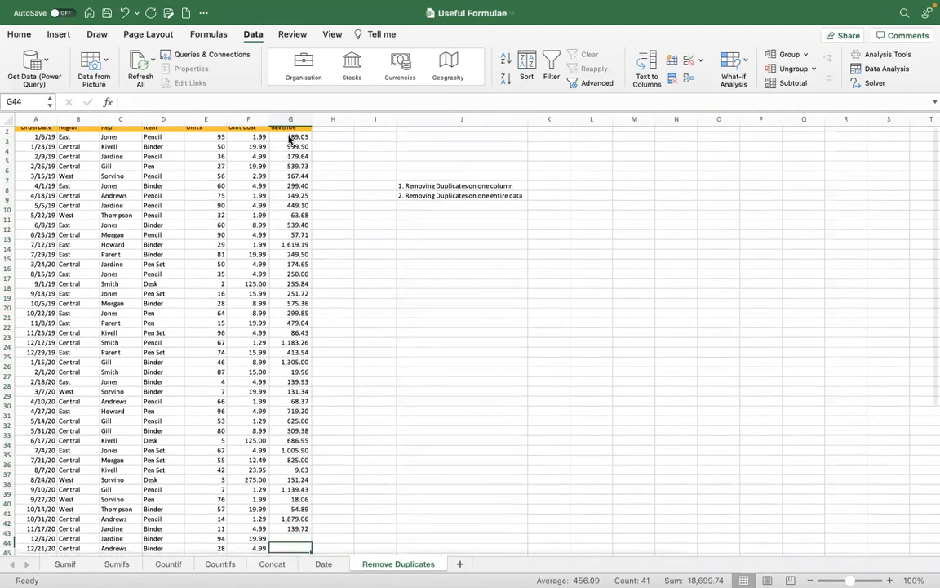
key("shift+Up")
key("shift+Up")
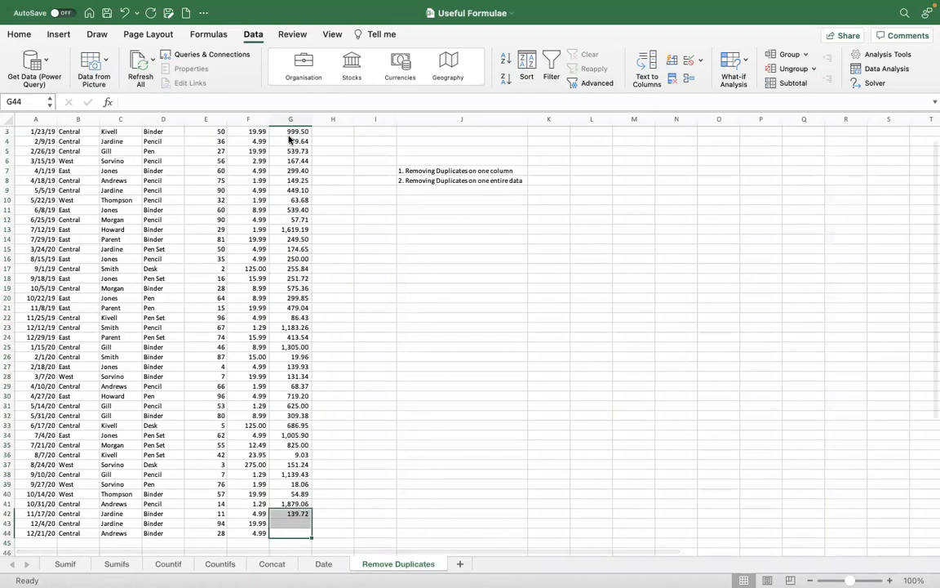
scroll(289, 140, "up", 2)
left_click(289, 141, "shift")
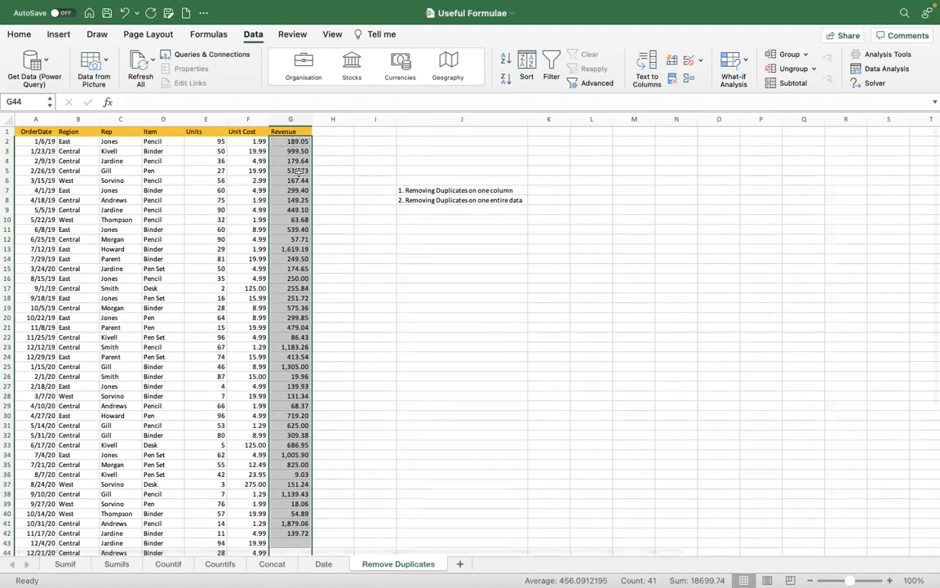
right_click(298, 171)
mouse_move(390, 345)
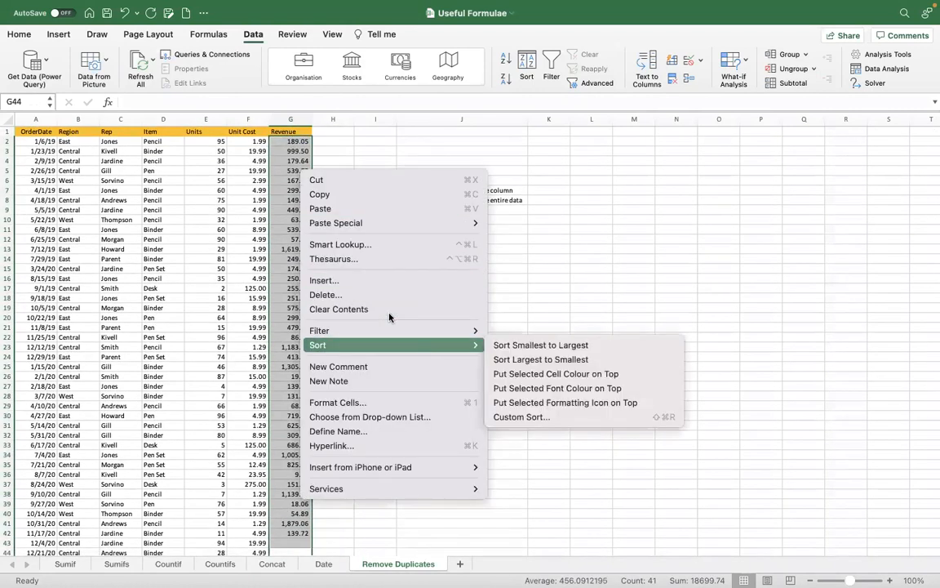
left_click(531, 346)
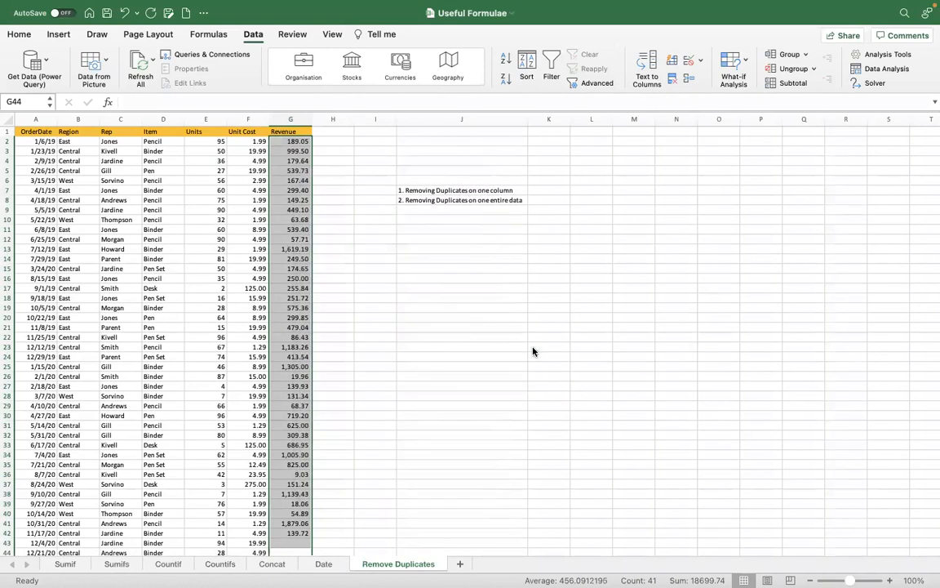
left_click(480, 381)
left_click(612, 397)
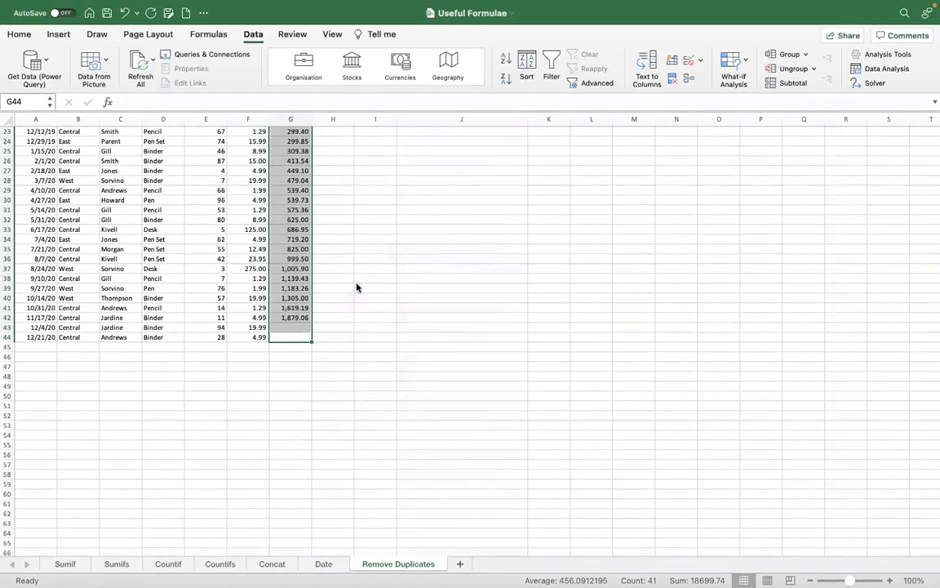
- Fill the blank Revenue cells G43 and G44 with 0 and return to the first Revenue value
scroll(356, 286, "up", 10)
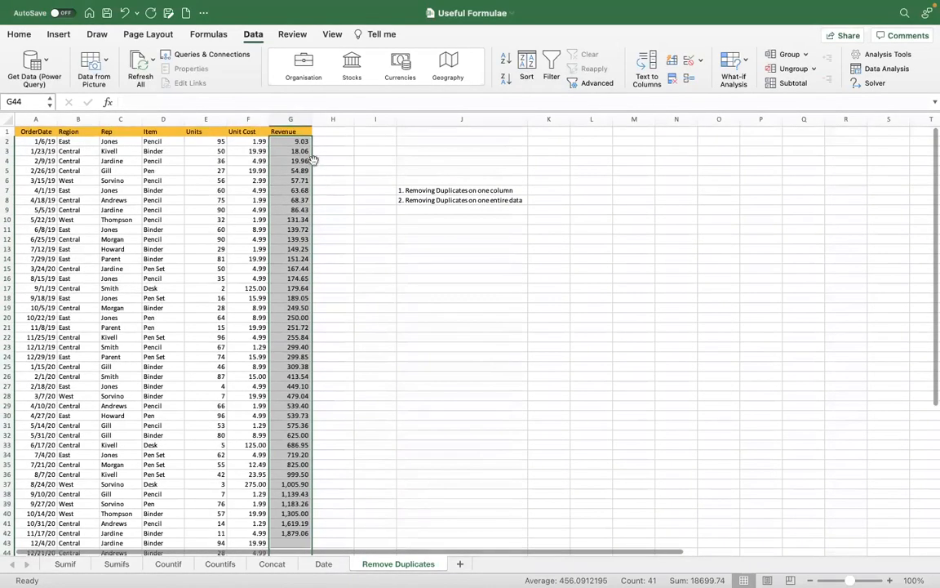
scroll(300, 402, "down", 3)
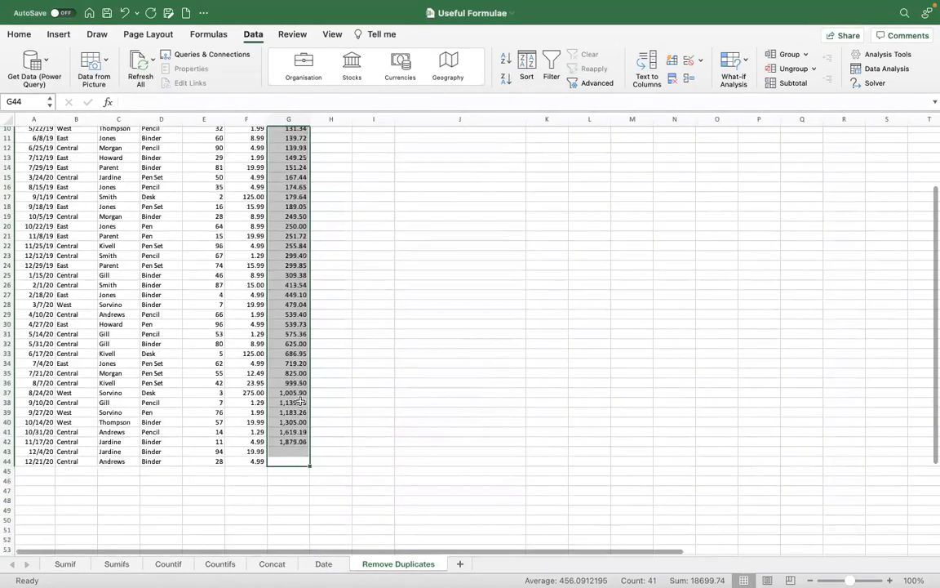
scroll(300, 402, "down", 2)
left_click(302, 398)
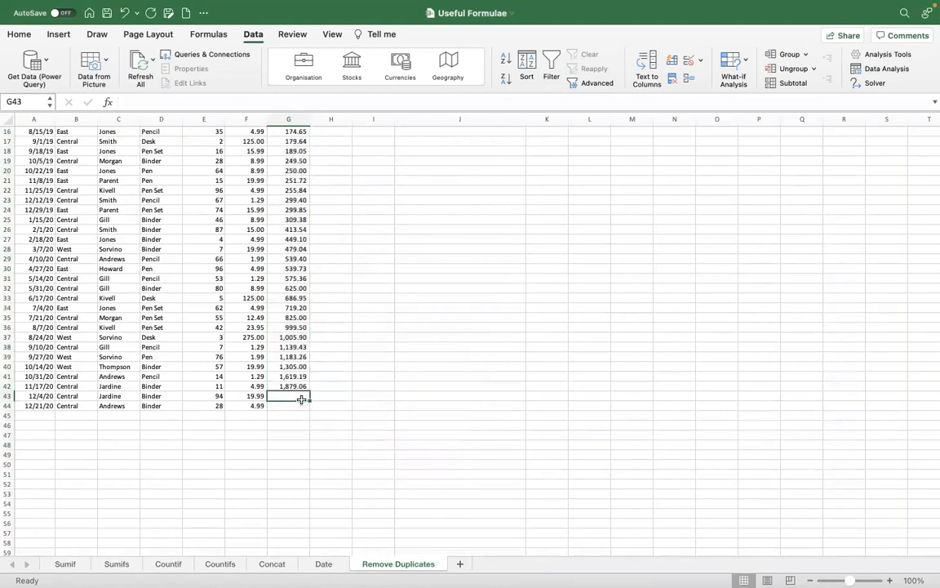
left_click_drag(301, 398, 302, 407)
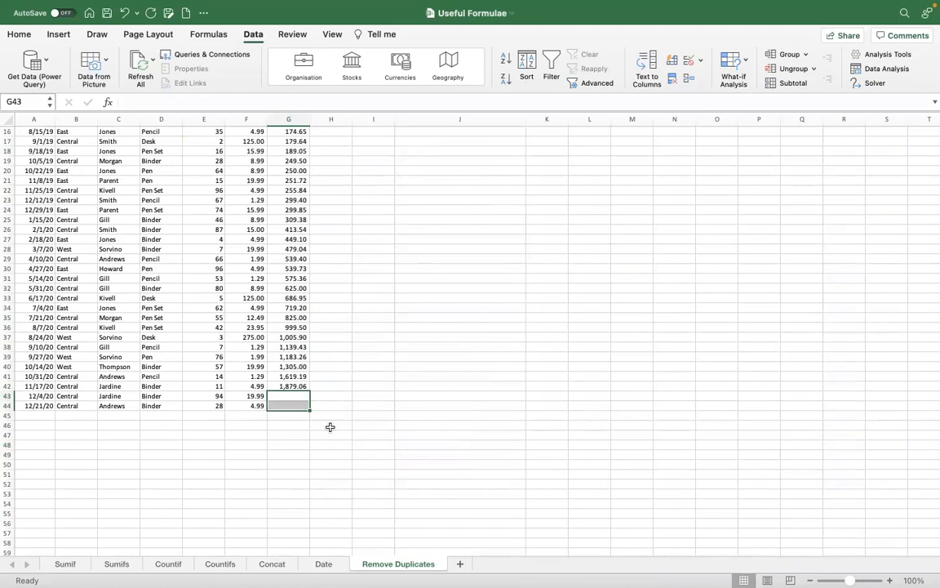
type("0")
key("Return")
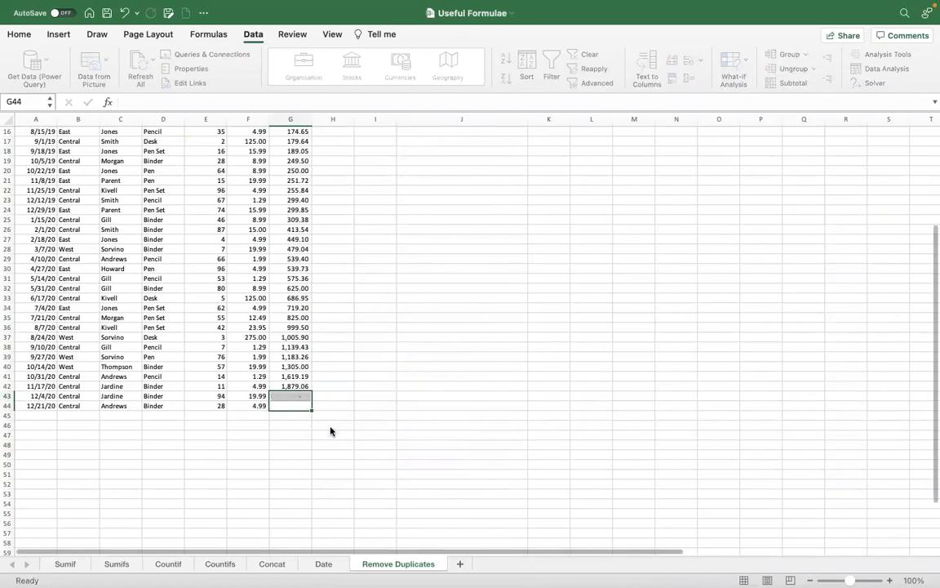
type("0")
key("Return")
key("ctrl+Up")
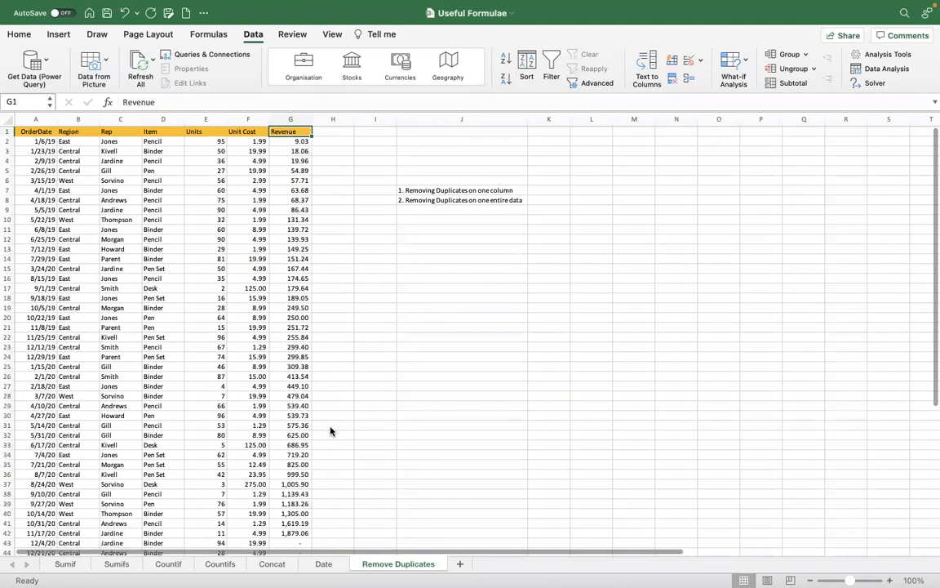
key("Down")
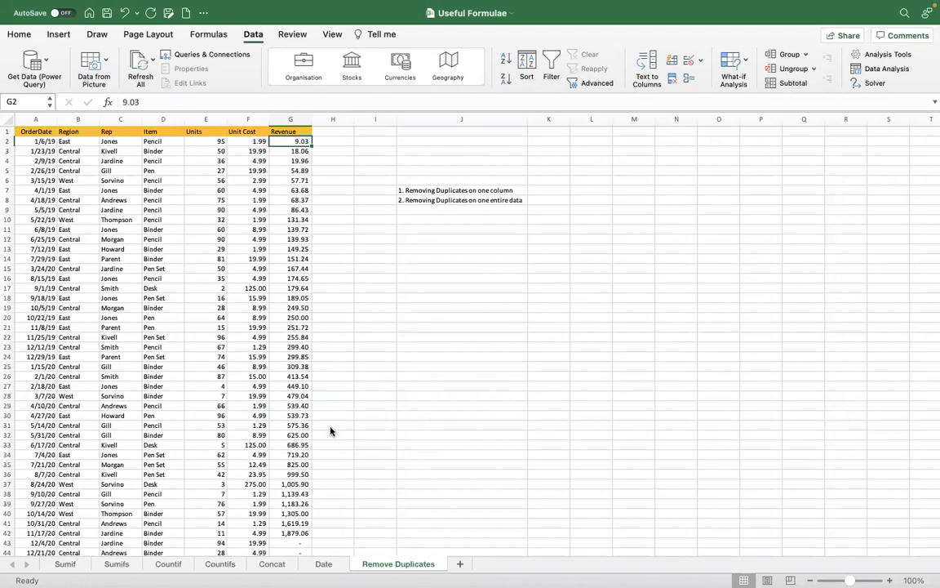
- Undo the zero entries, the Revenue sort and the duplicate removal in column G
key("super+z")
key("super+z")
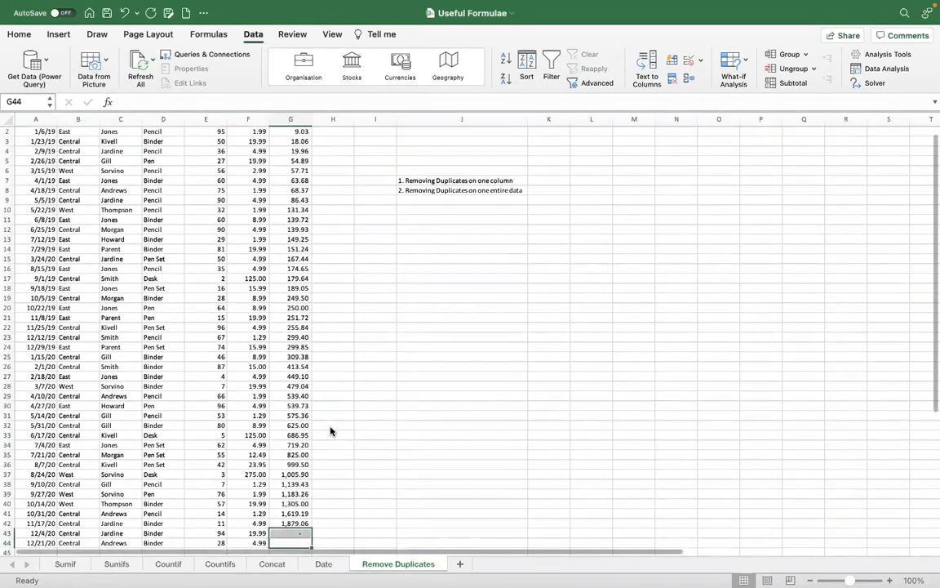
key("super+z")
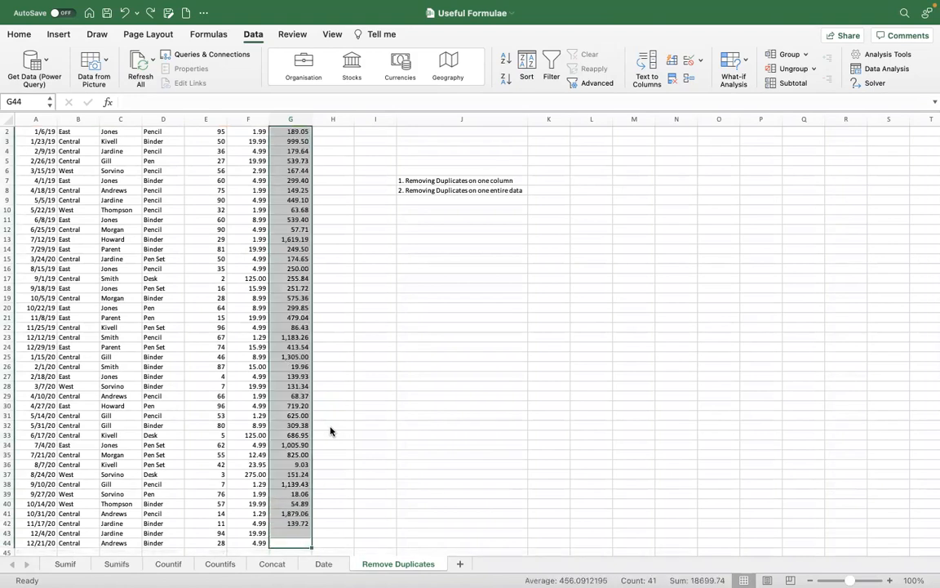
key("super+z")
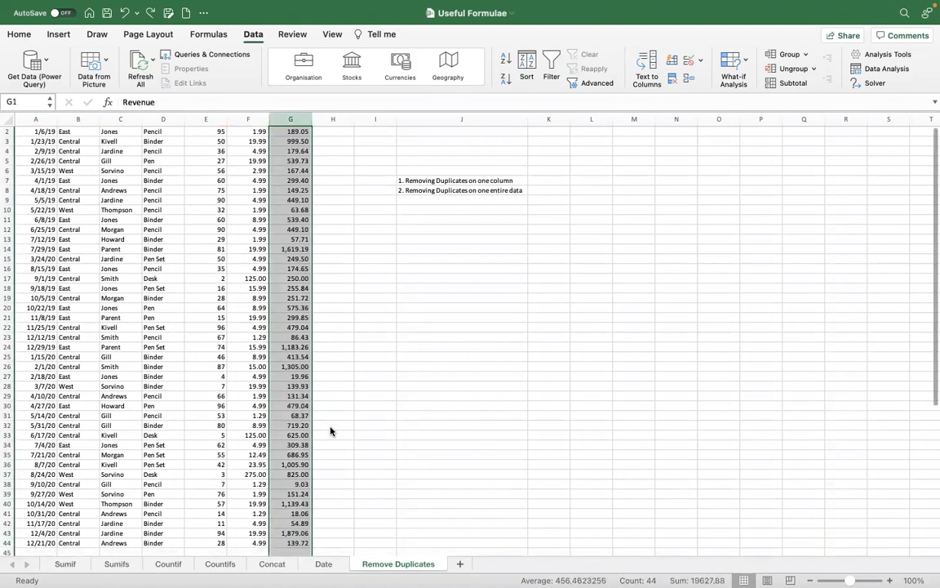
scroll(331, 431, "up", 1)
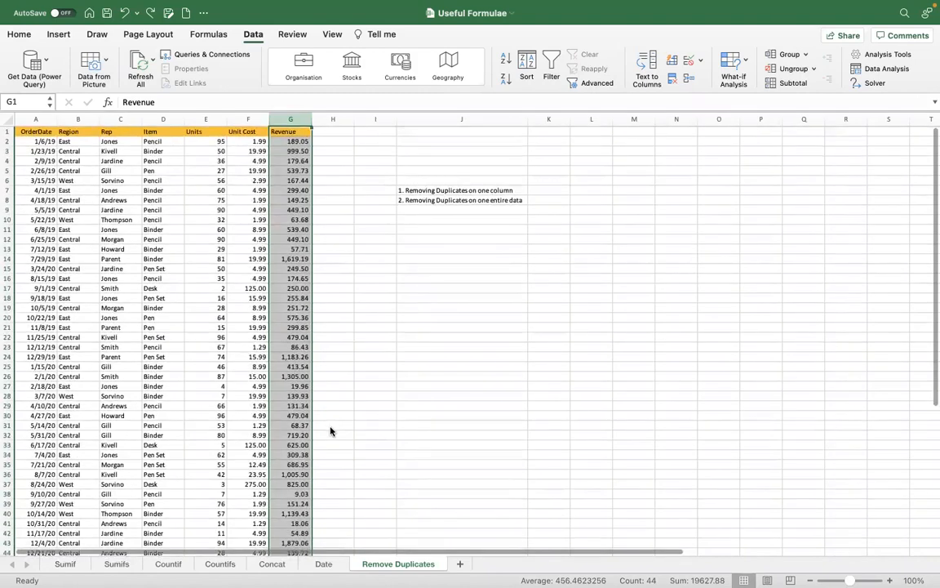
- Check where the Revenue column ends and return to the table's header row
key("super+Down")
scroll(409, 403, "down", 2)
key("super+Up")
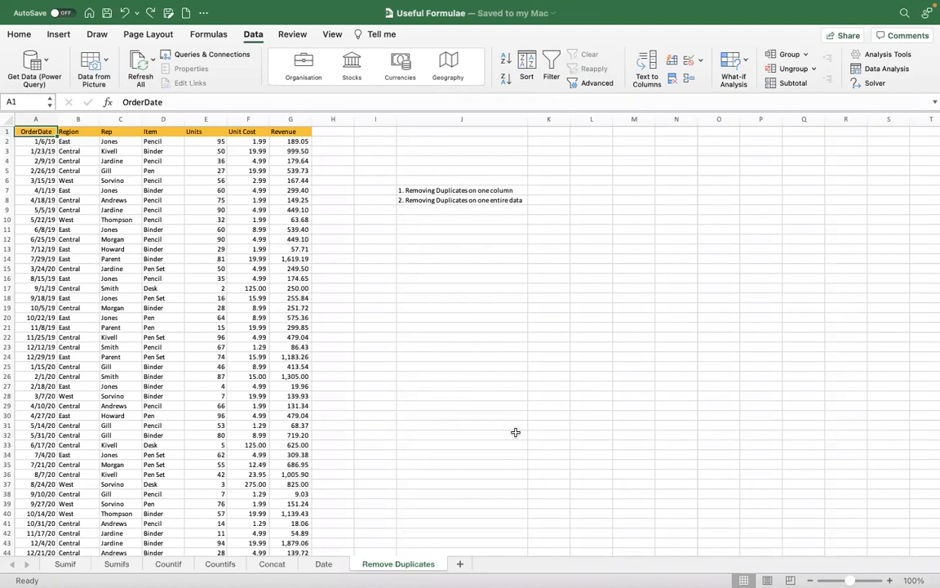
key("super+Tab")
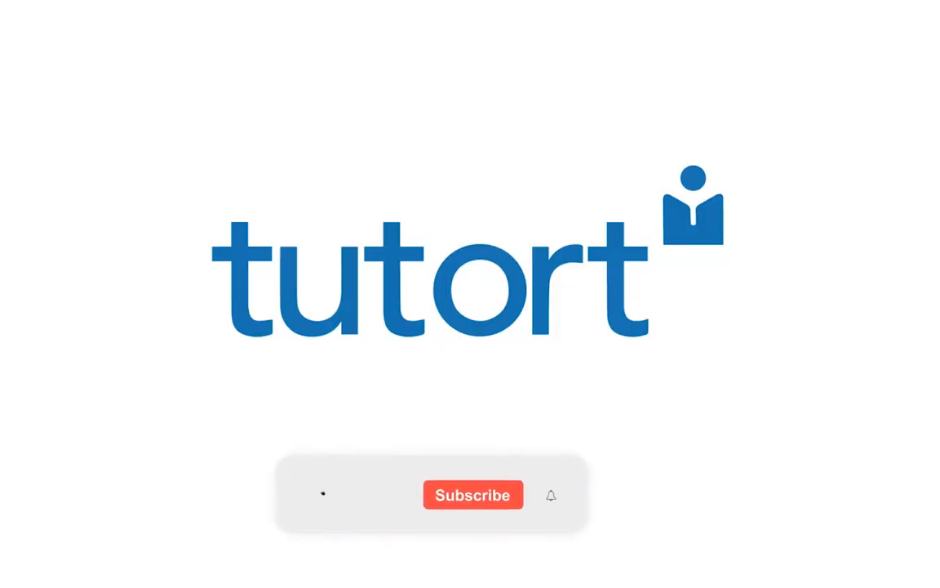